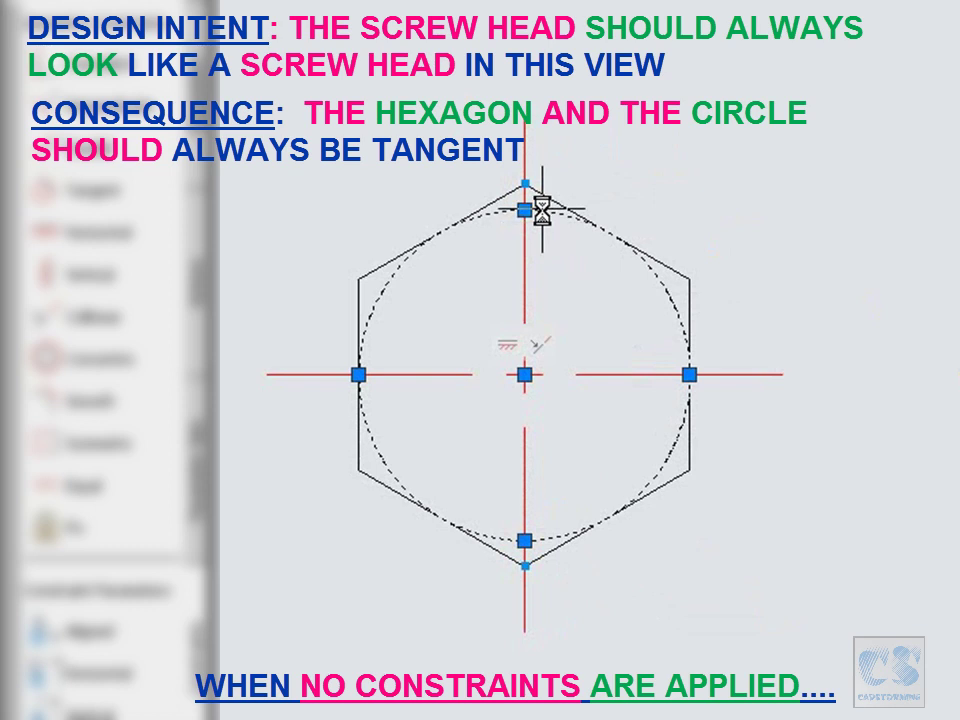
Resize the unconstrained circle by its top grip, then cancel an attempted move.
click(525, 209)
click(510, 216)
click(510, 216)
click(524, 375)
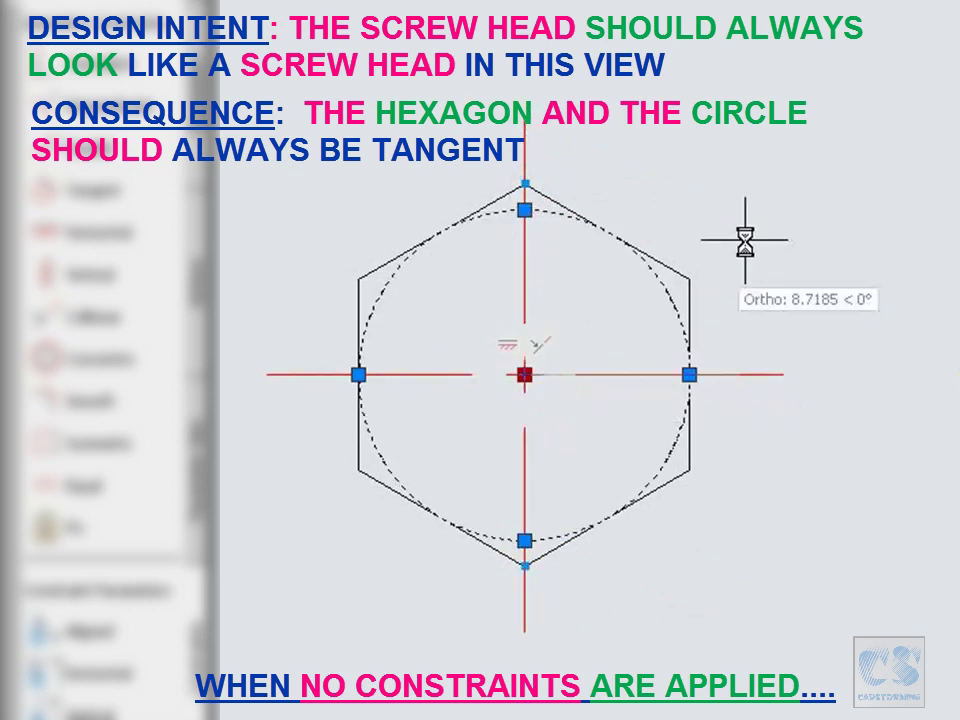
key(Escape)
key(Escape)
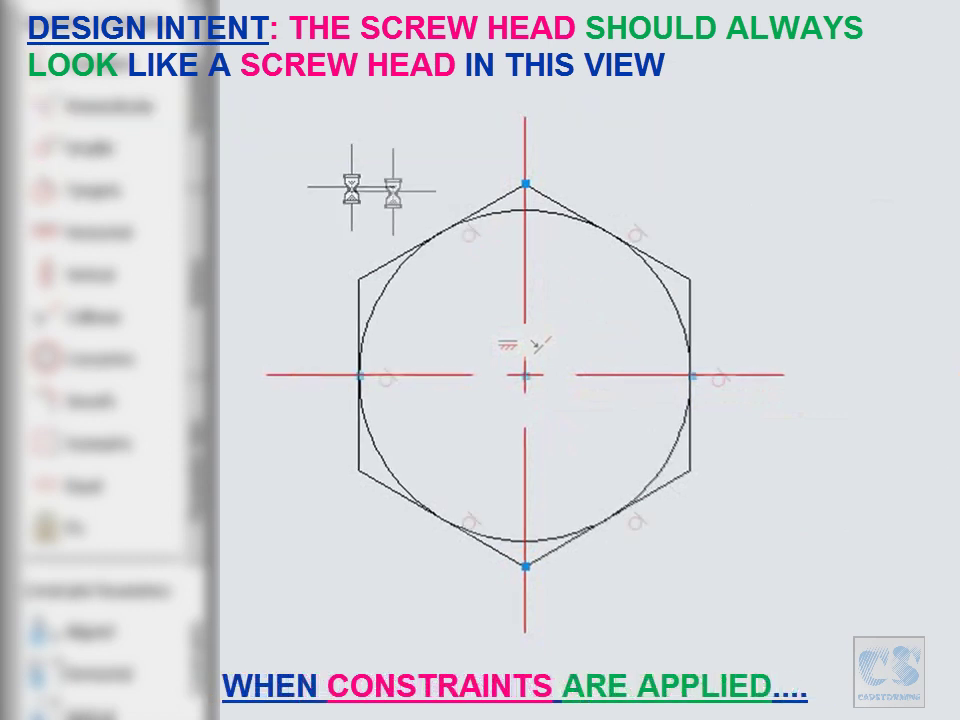
Enlarge the constrained circle so the hexagon grows with it, then undo the enlargement.
click(543, 210)
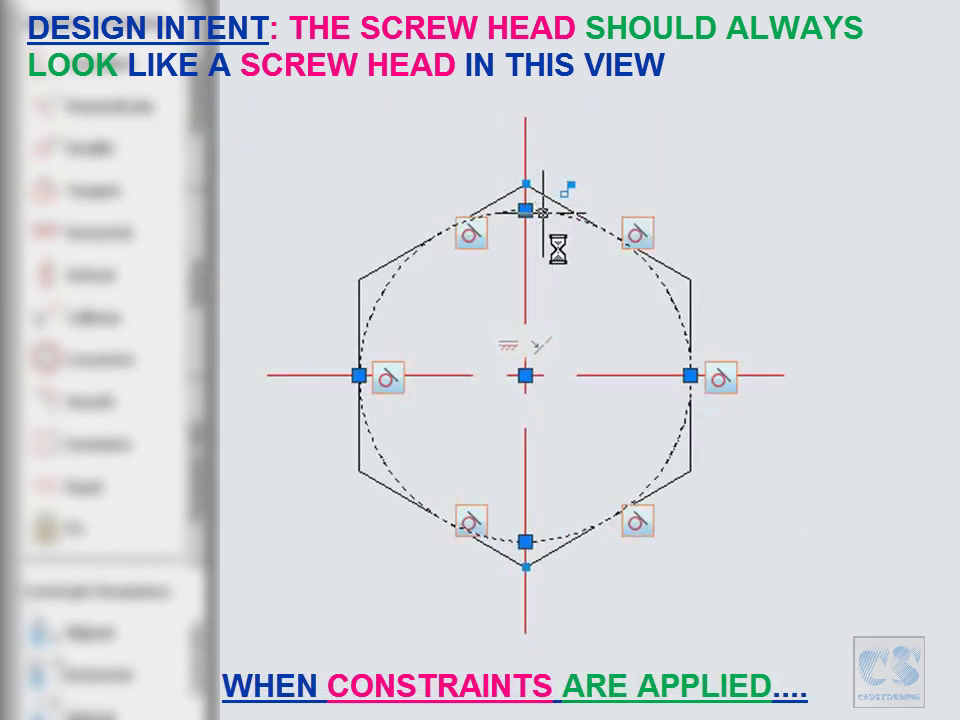
click(525, 210)
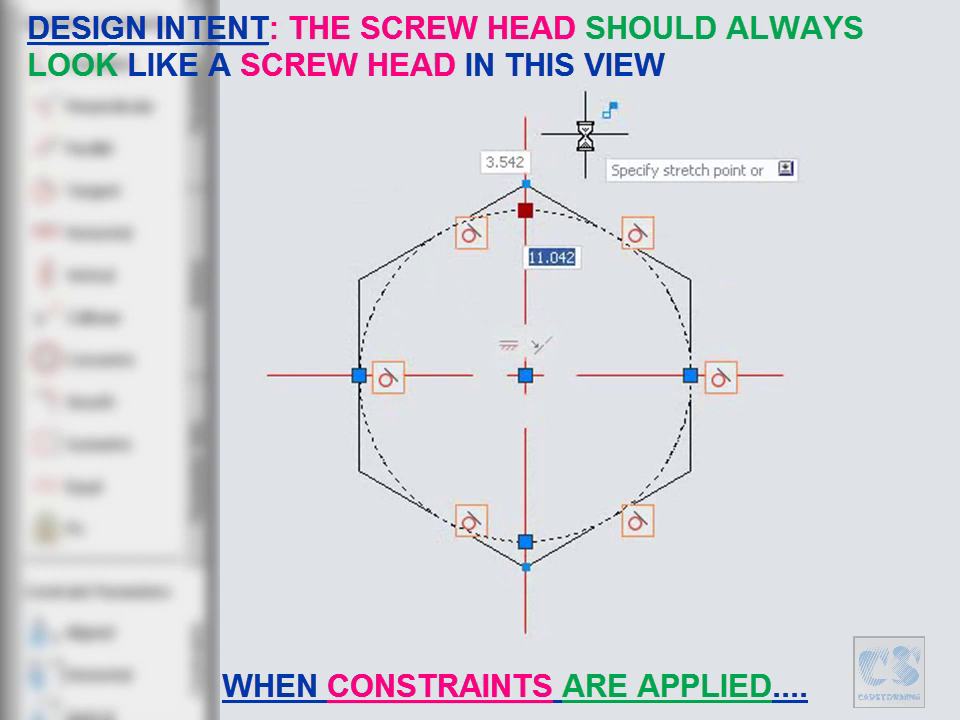
click(605, 112)
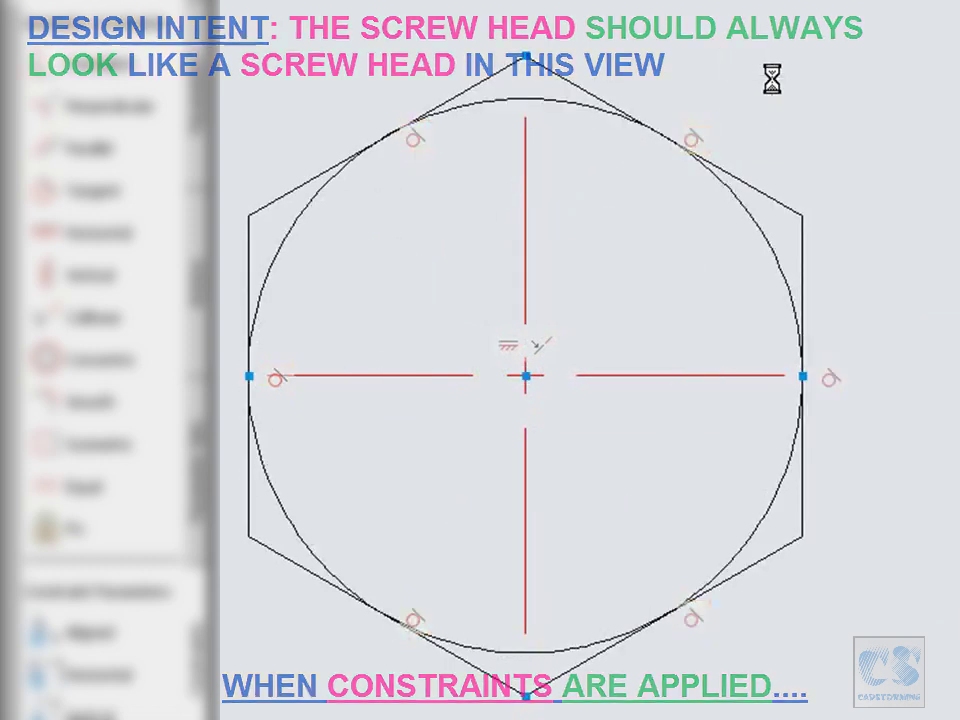
key(ctrl+z)
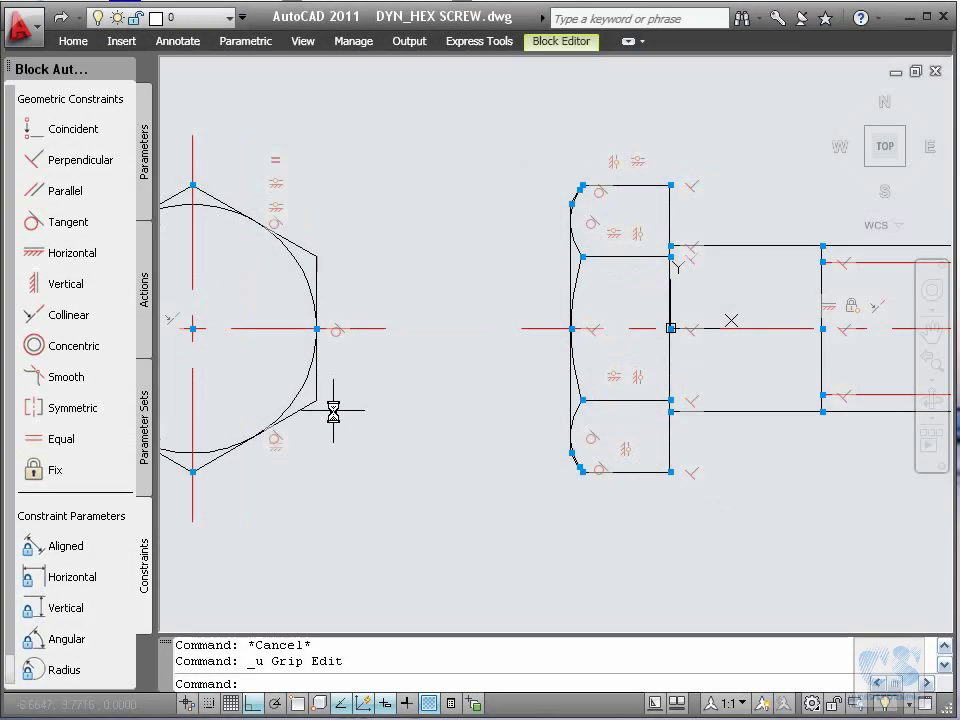
Drag a hexagon vertex grip downward so the head and side profile reshape.
click(317, 404)
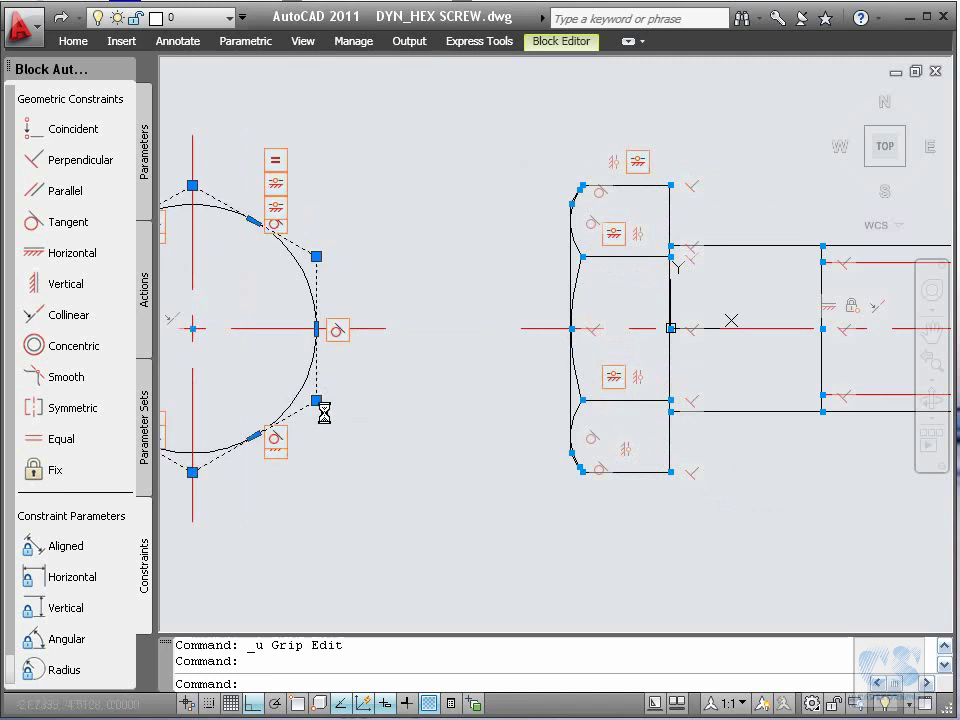
click(316, 402)
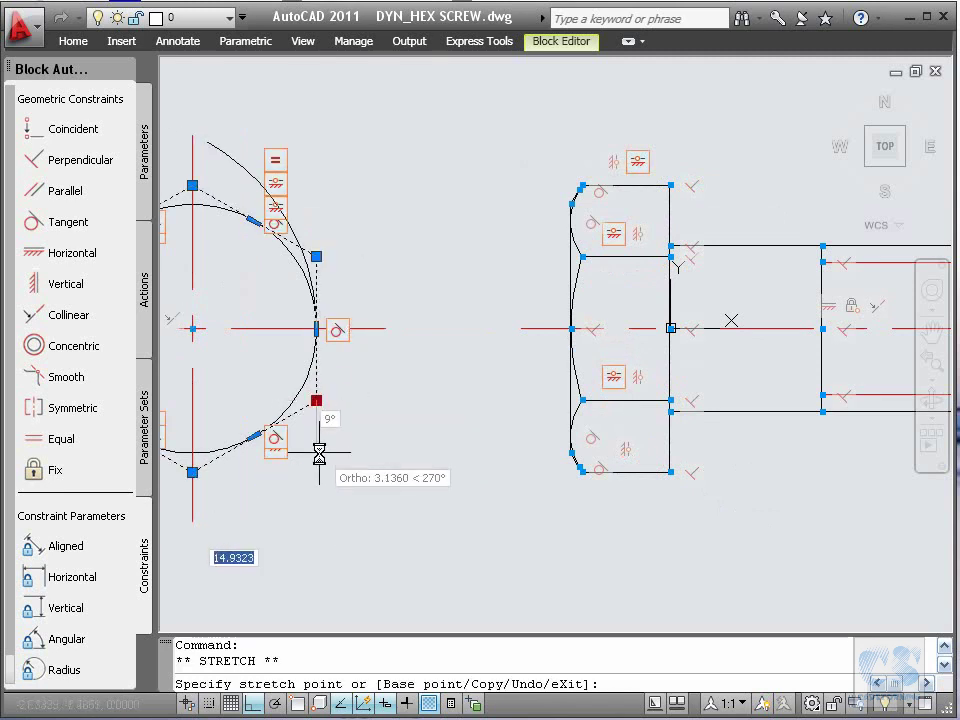
click(318, 454)
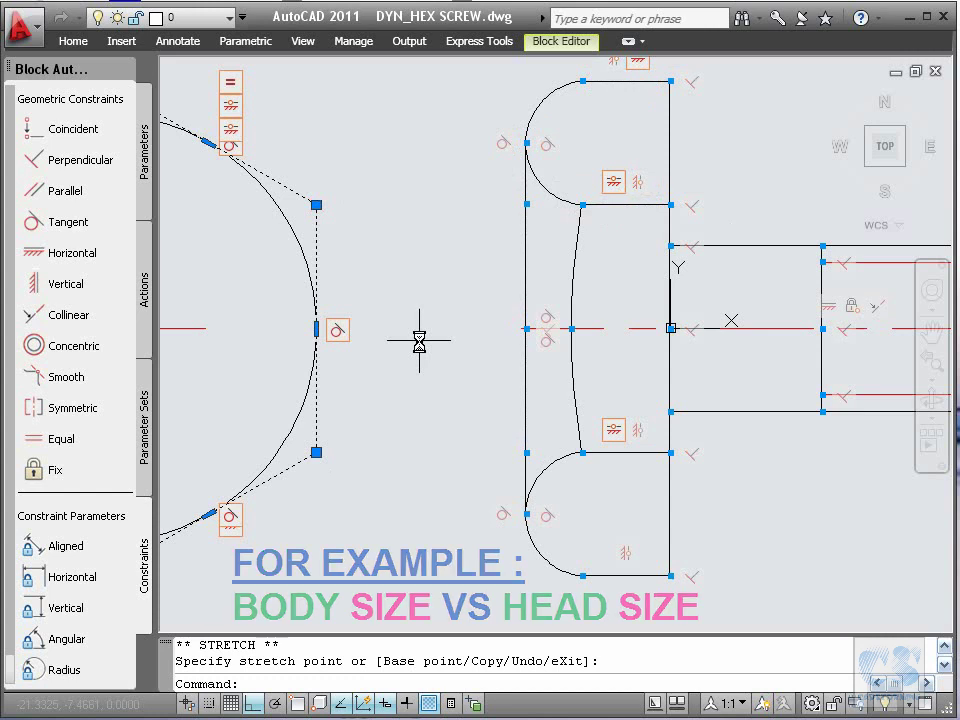
Undo the hexagon vertex grip edit with Ctrl+Z.
key(ctrl+z)
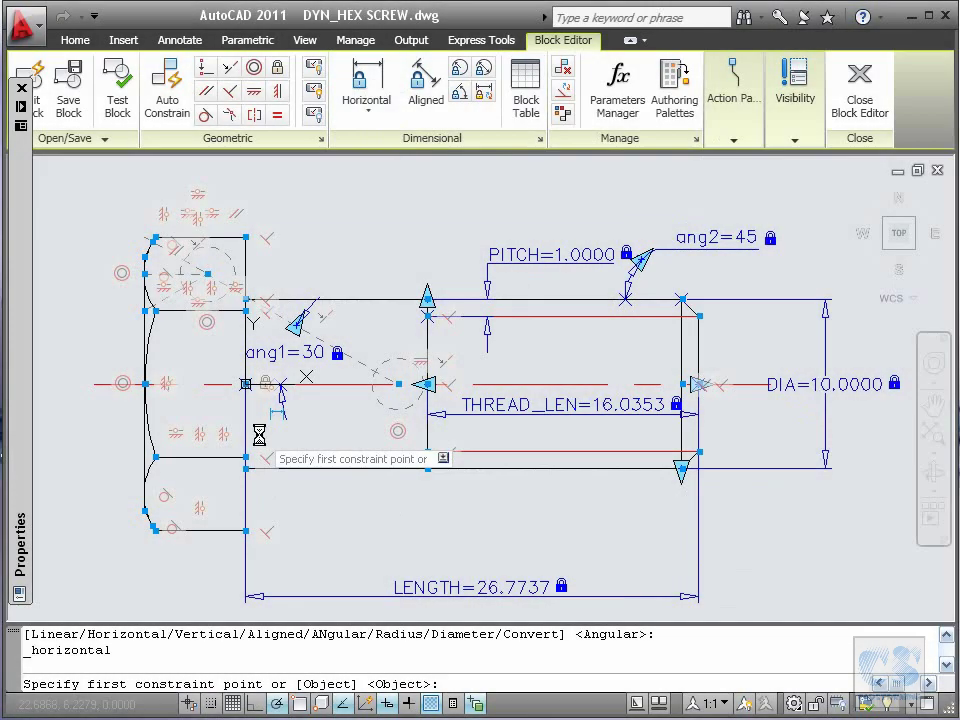
Dimension the head width between two head points and enter the expression HEAD=2*DIA/3.
click(146, 382)
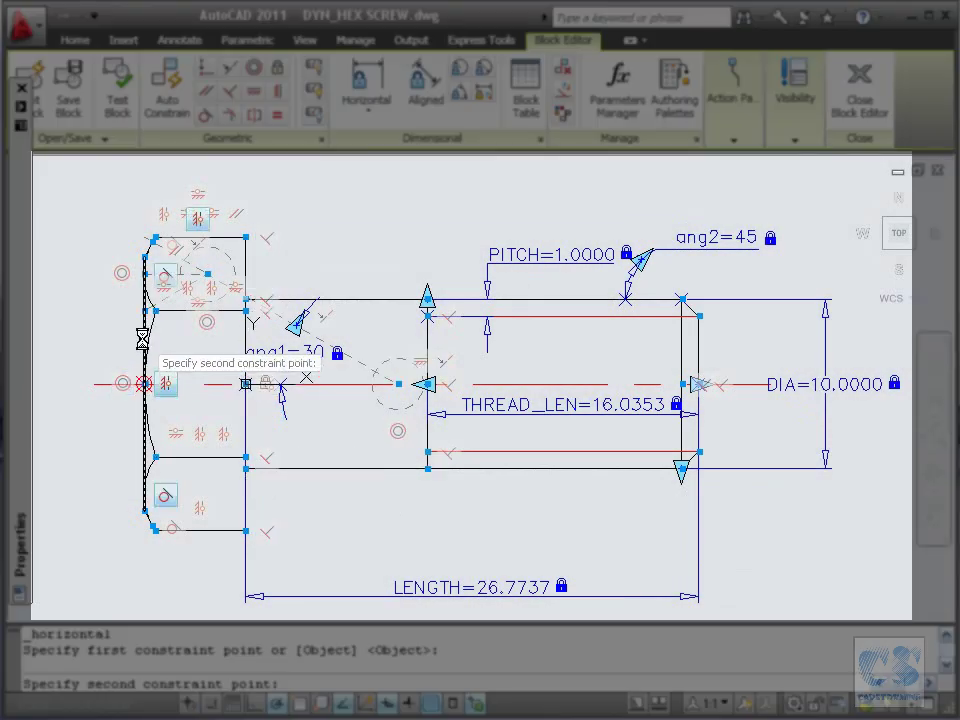
click(143, 358)
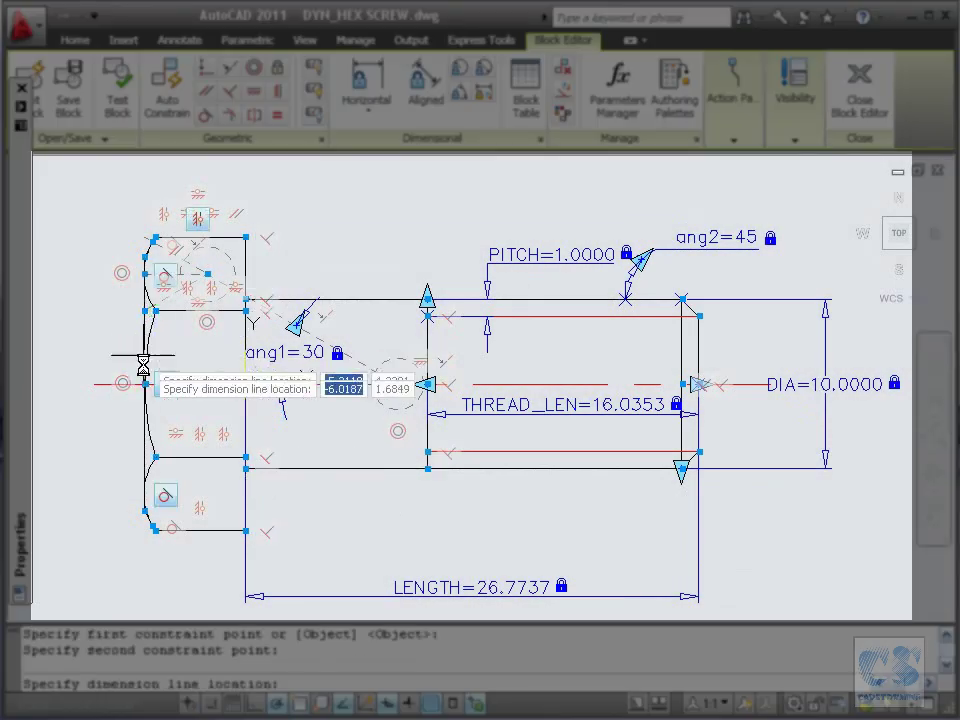
click(101, 579)
text(HEAD=2*DIA)
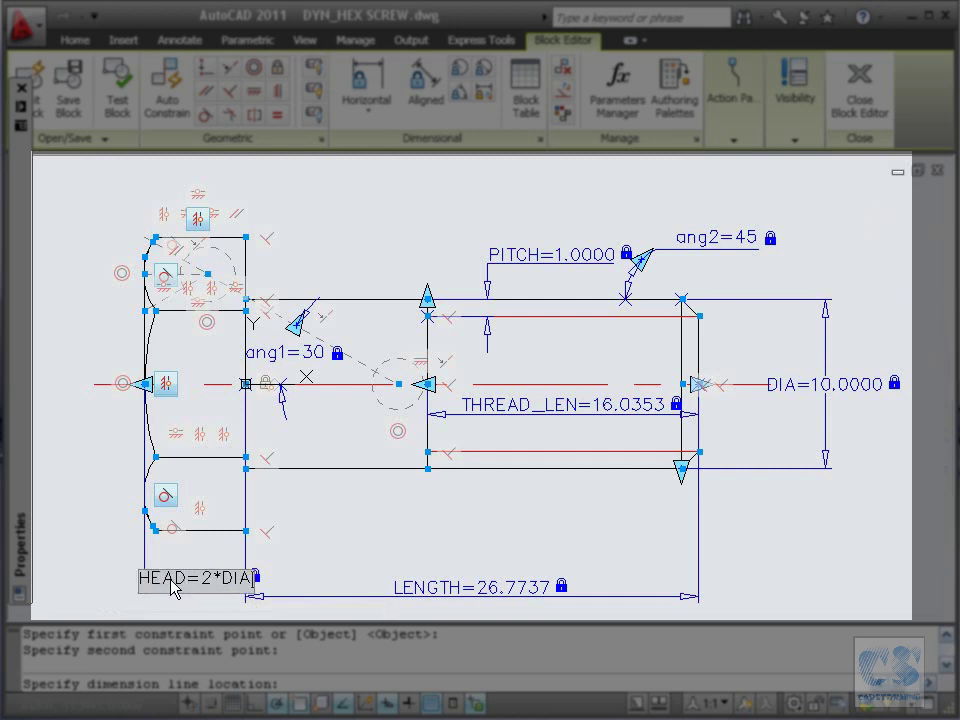
text(:)
key(BackSpace)
text(/3)
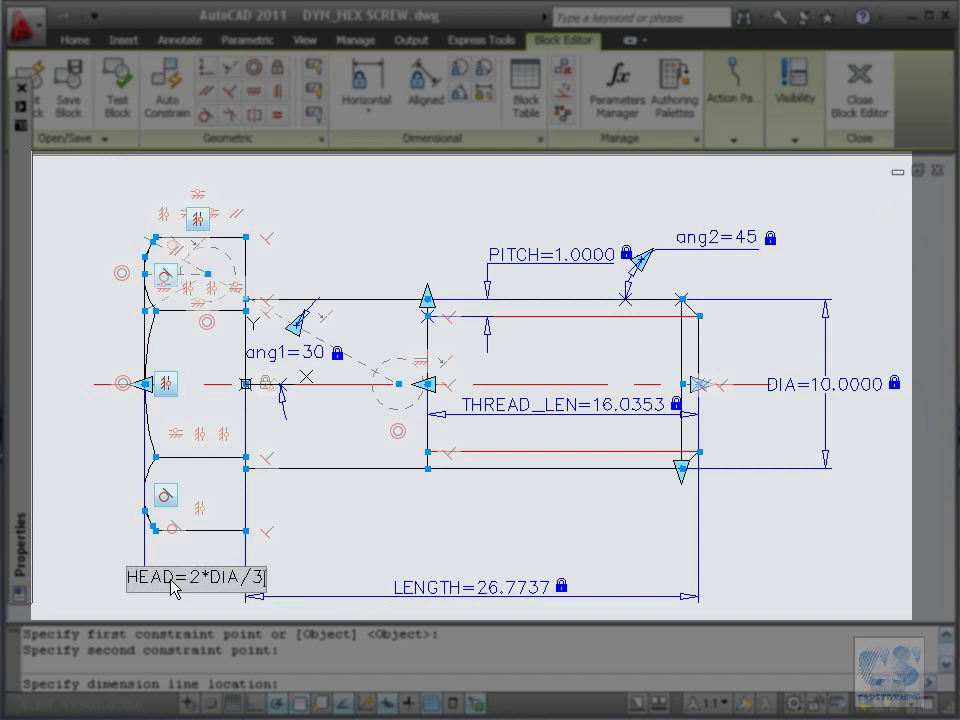
key(Return)
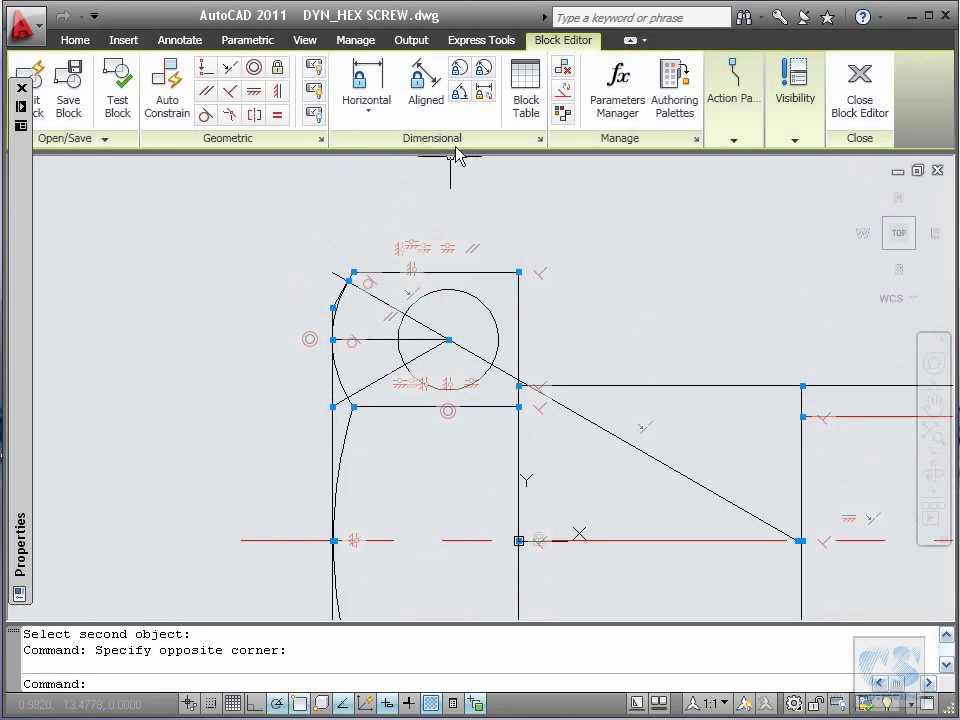
Add an angular constraint ang1=30 between the horizontal centreline and the diagonal line.
click(458, 96)
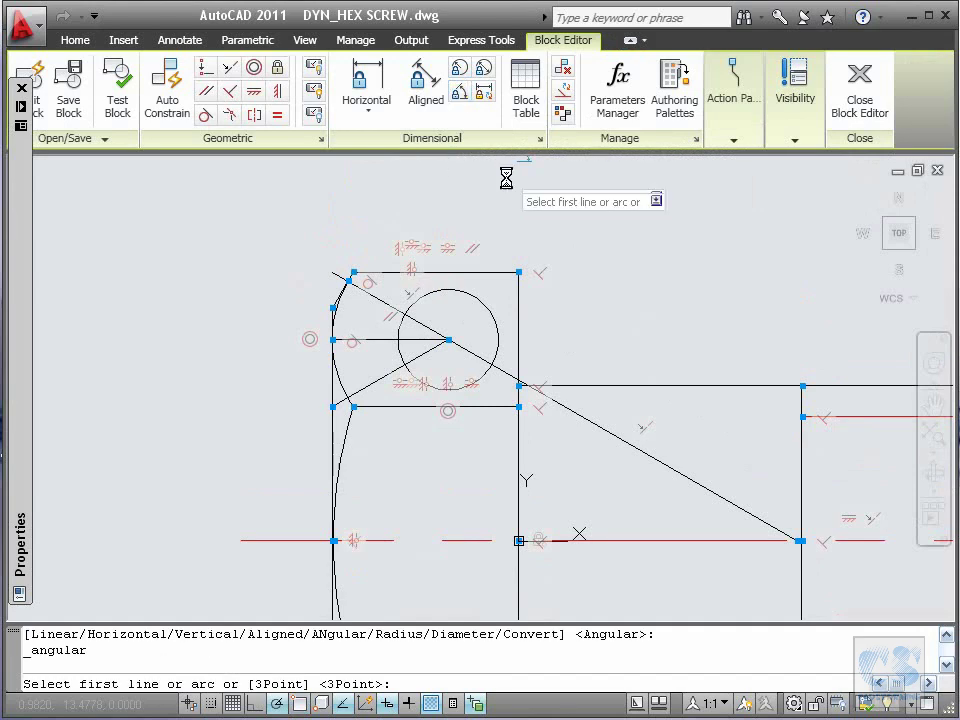
click(630, 541)
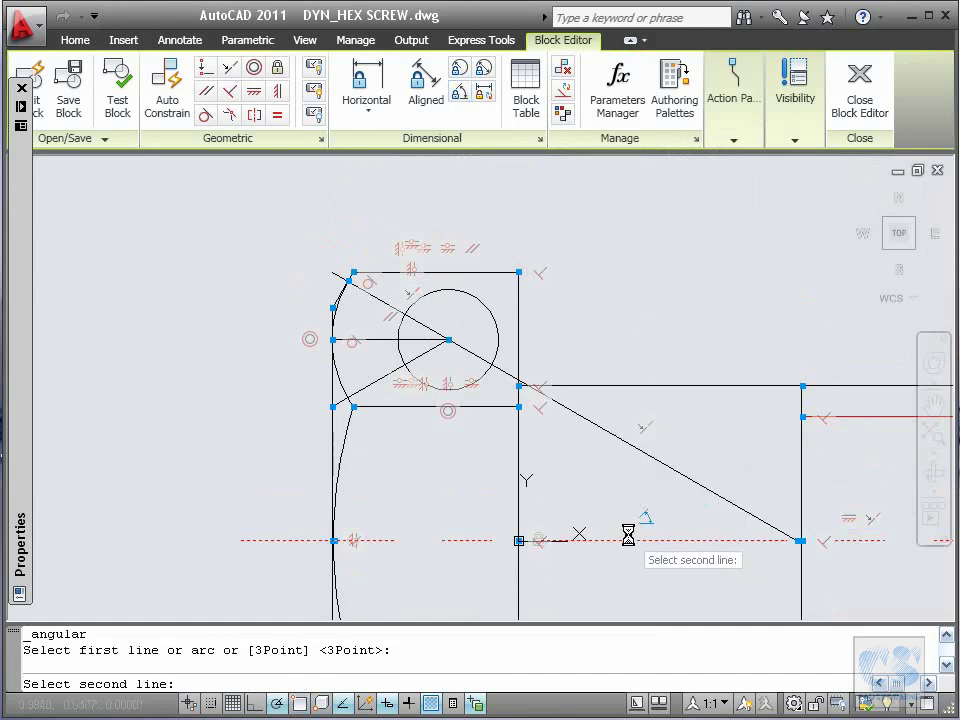
click(636, 446)
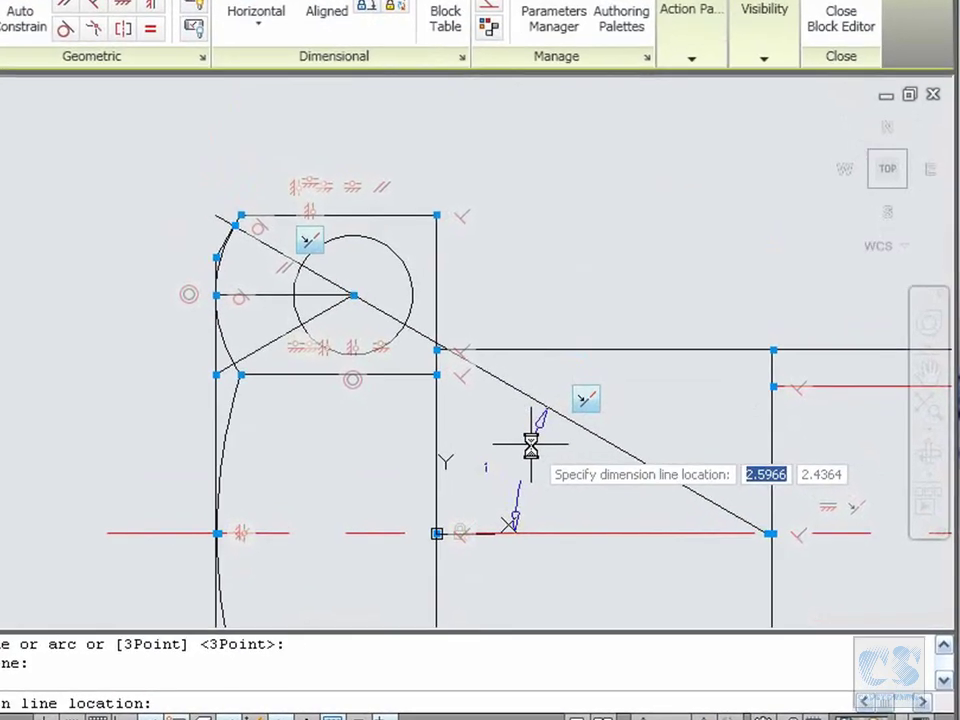
click(481, 430)
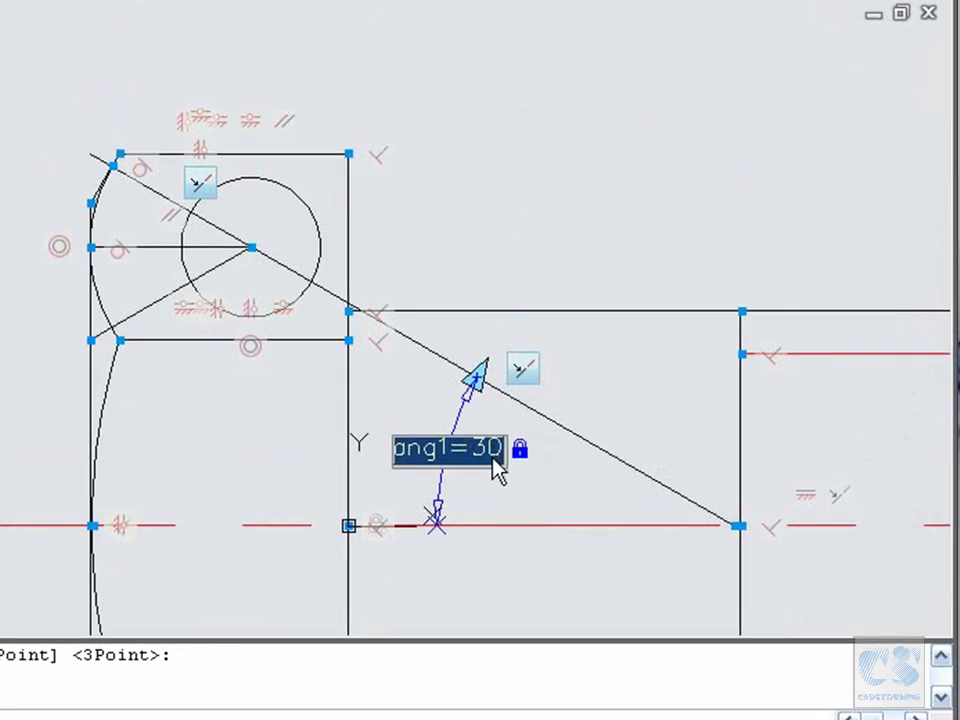
key(Return)
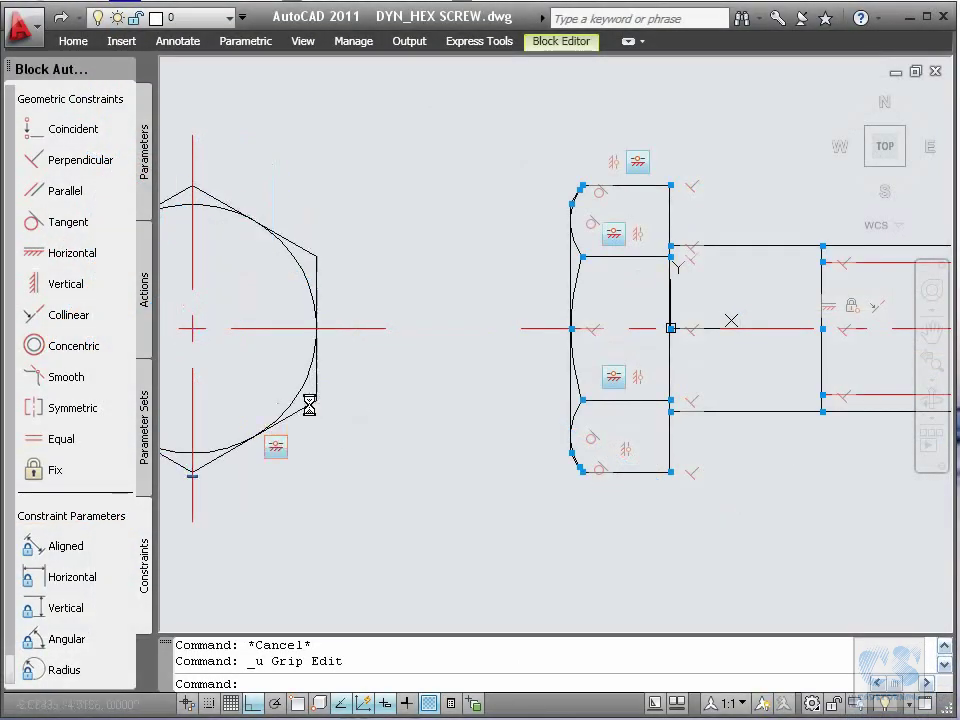
Stretch the hexagon head down by its lower grip, then start a zoom window.
click(316, 400)
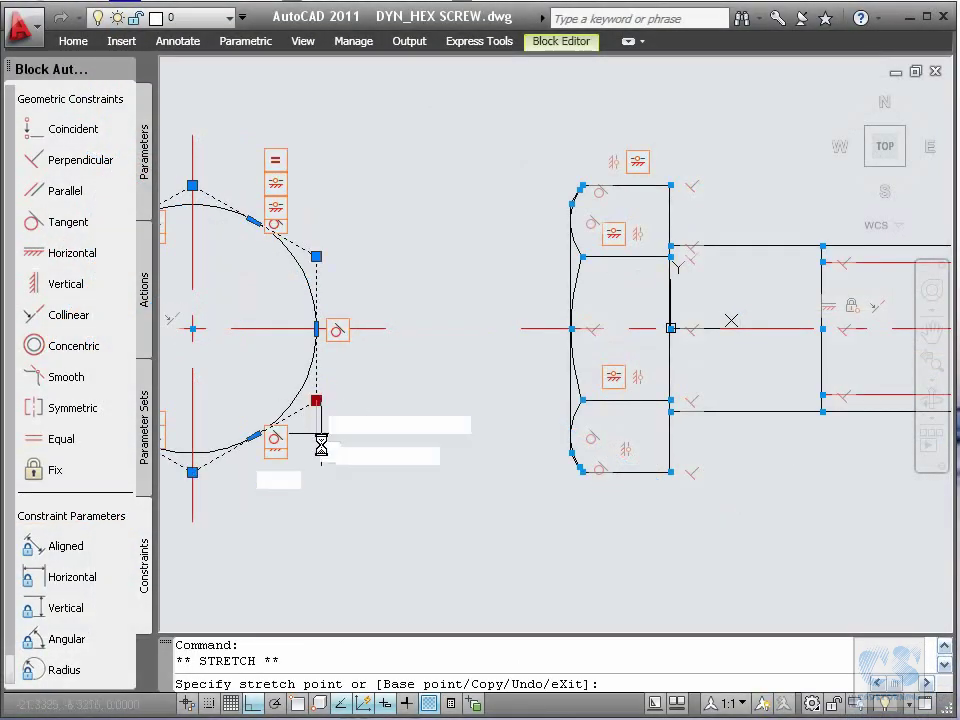
click(319, 455)
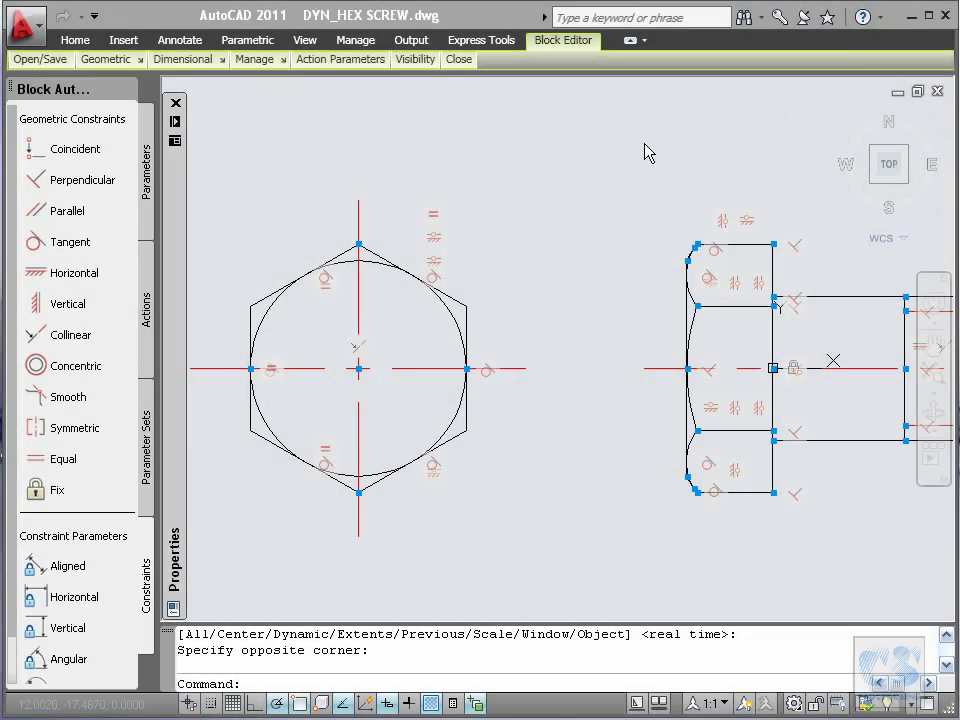
text(z)
key(Return)
click(615, 171)
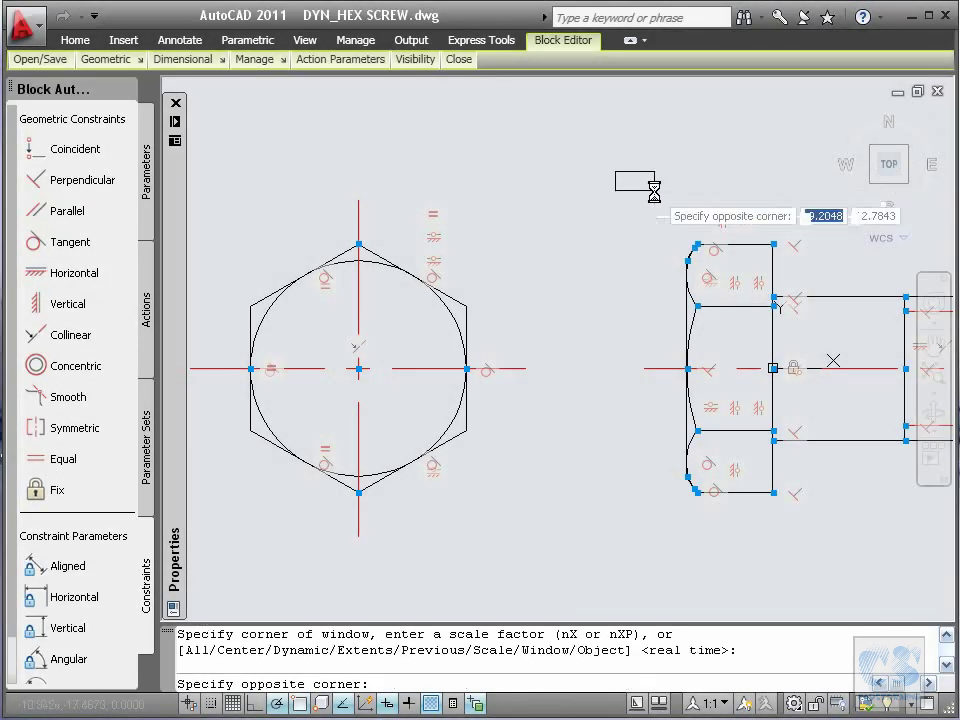
Zoom into the upper screw body and draw the V-shaped line pair beside the head's curved profile.
click(895, 422)
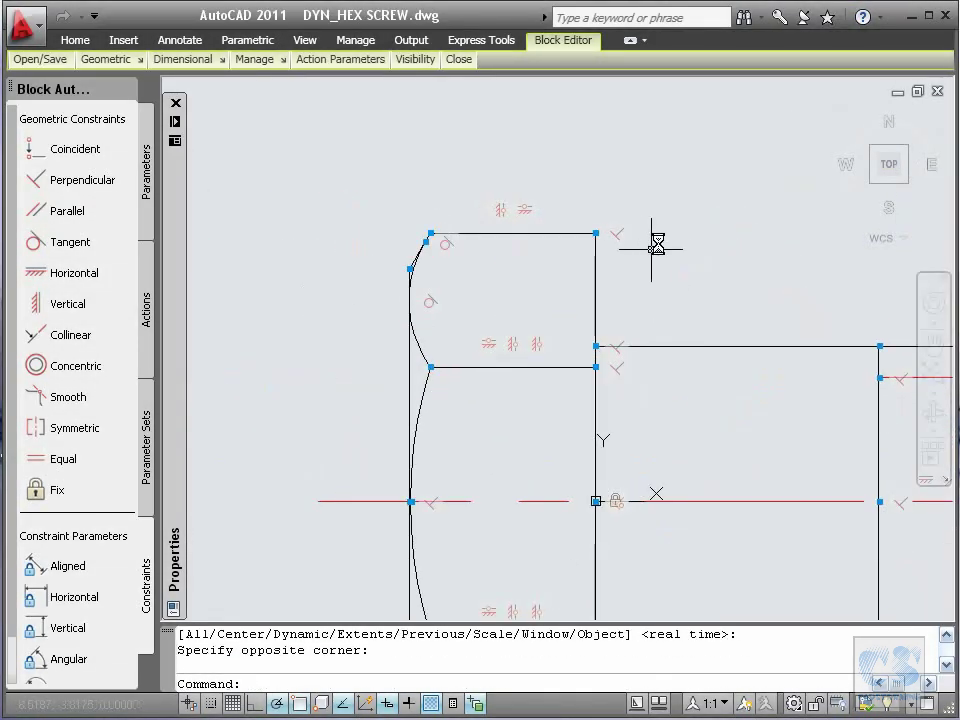
text(l)
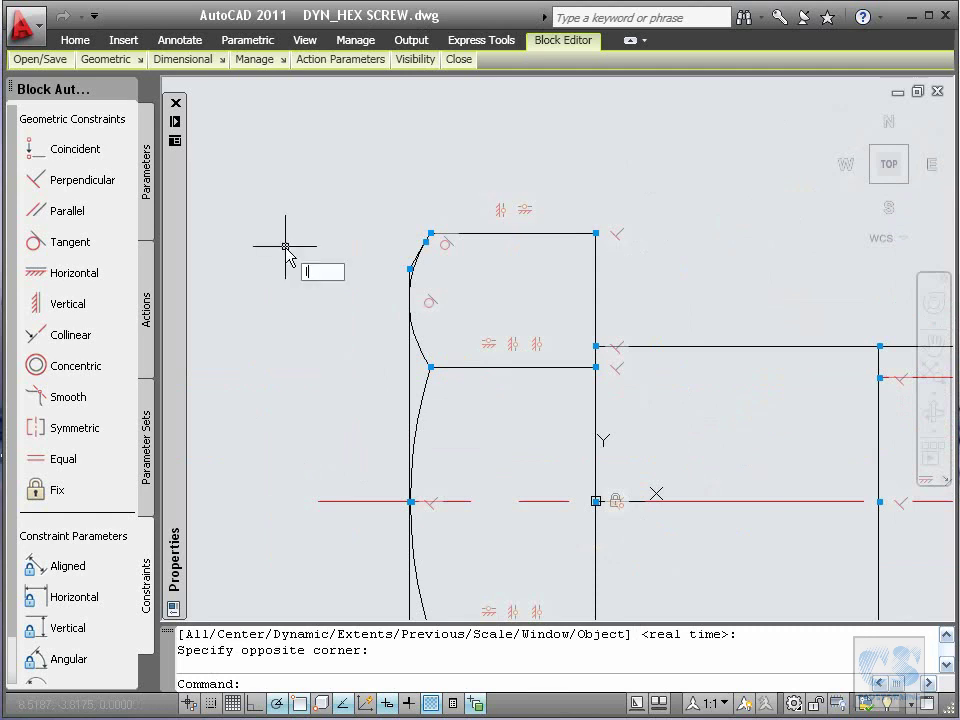
key(Return)
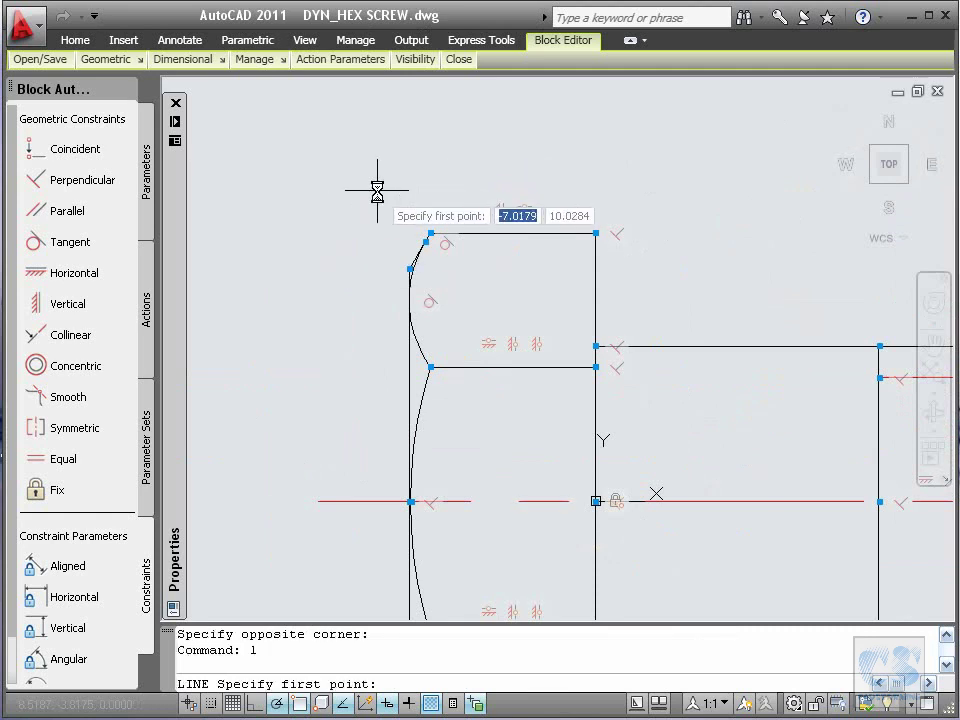
click(376, 205)
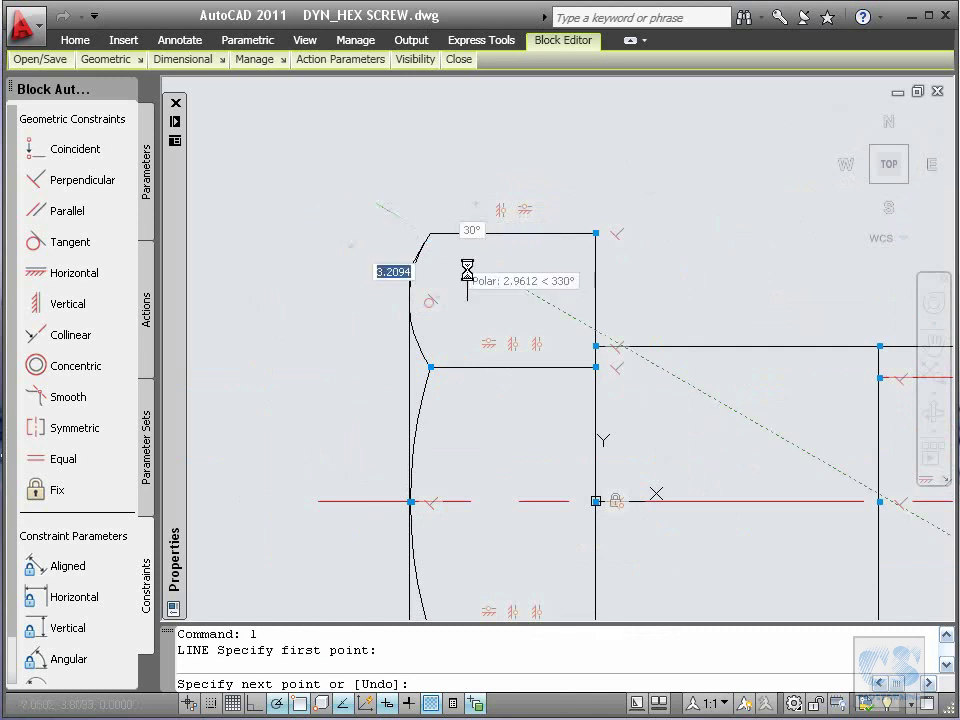
click(372, 396)
key(Escape)
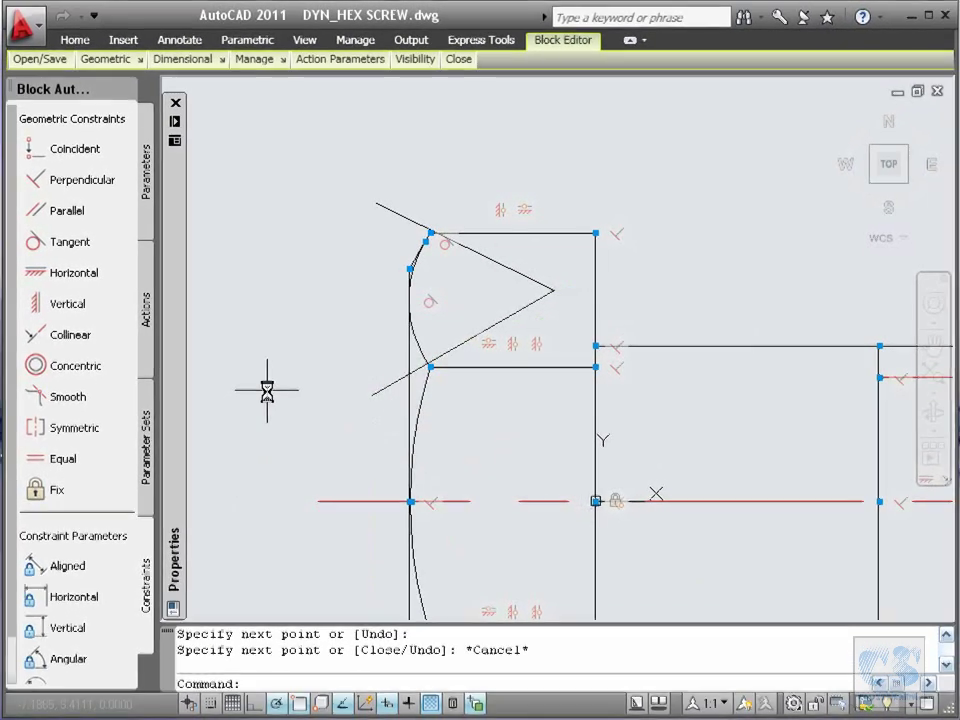
Make the diagonal line's end coincident with the head's curved arc.
click(38, 150)
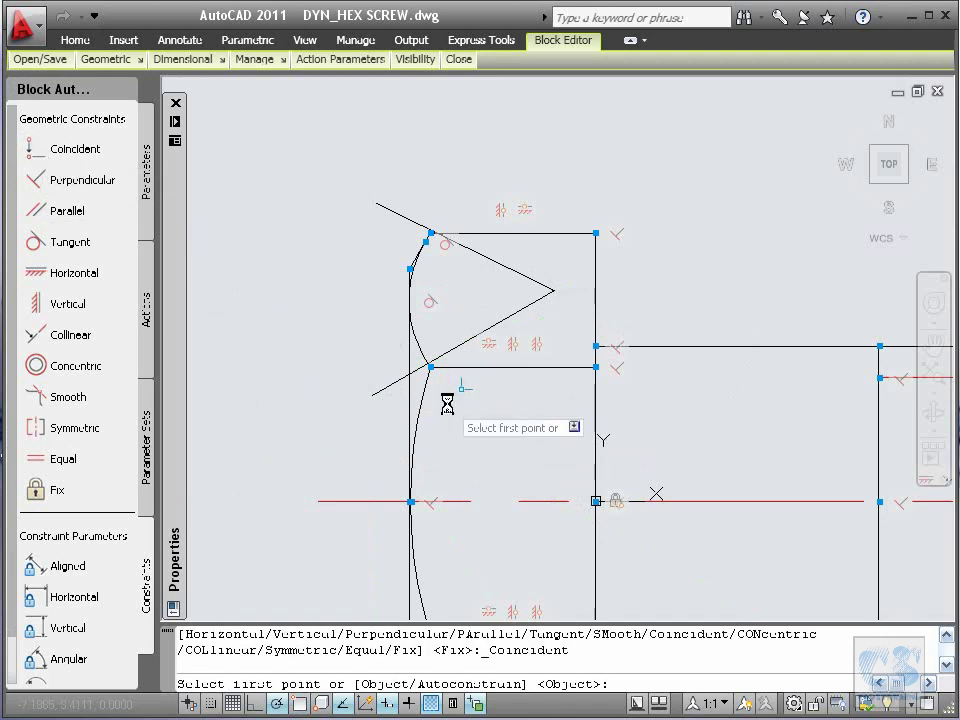
key(Return)
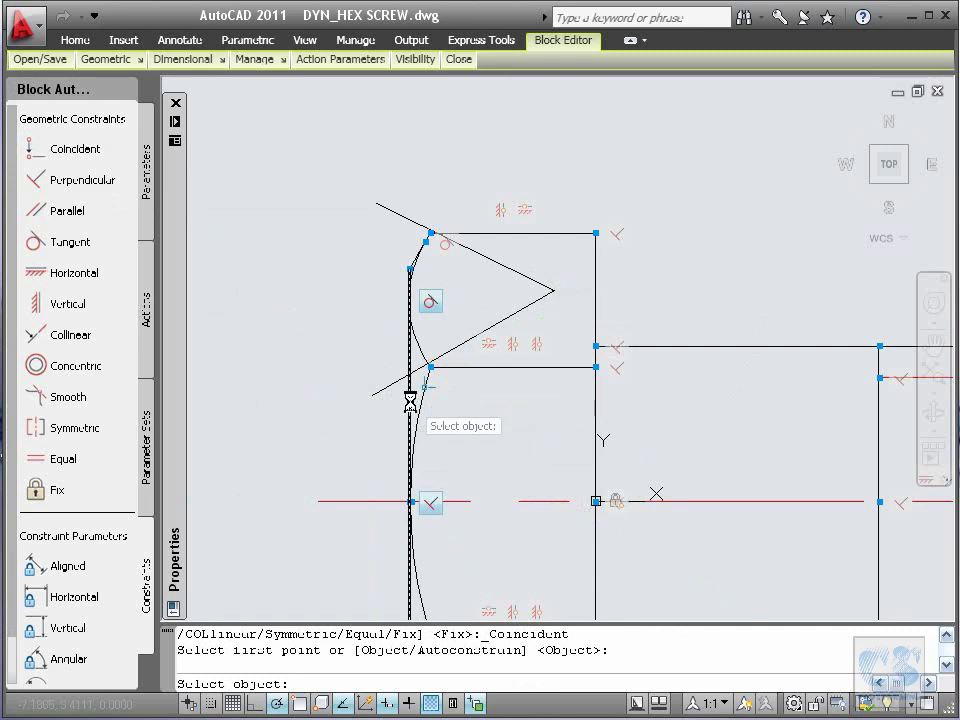
click(410, 400)
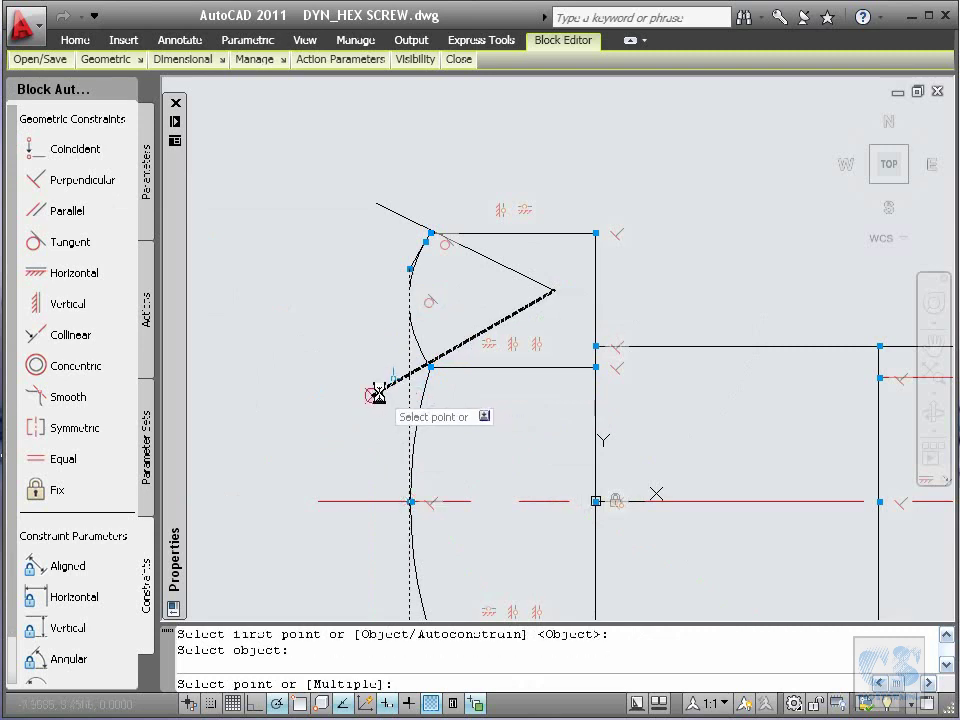
click(377, 393)
Join the upper slanted line's endpoint to the lower diagonal's end with a coincident constraint.
key(Return)
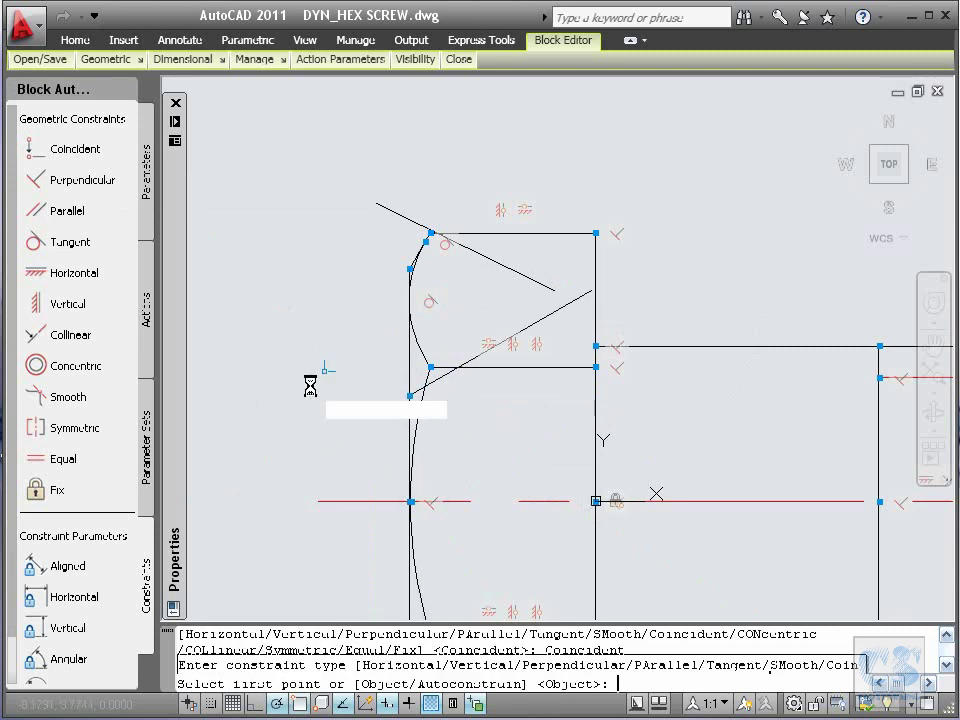
click(540, 287)
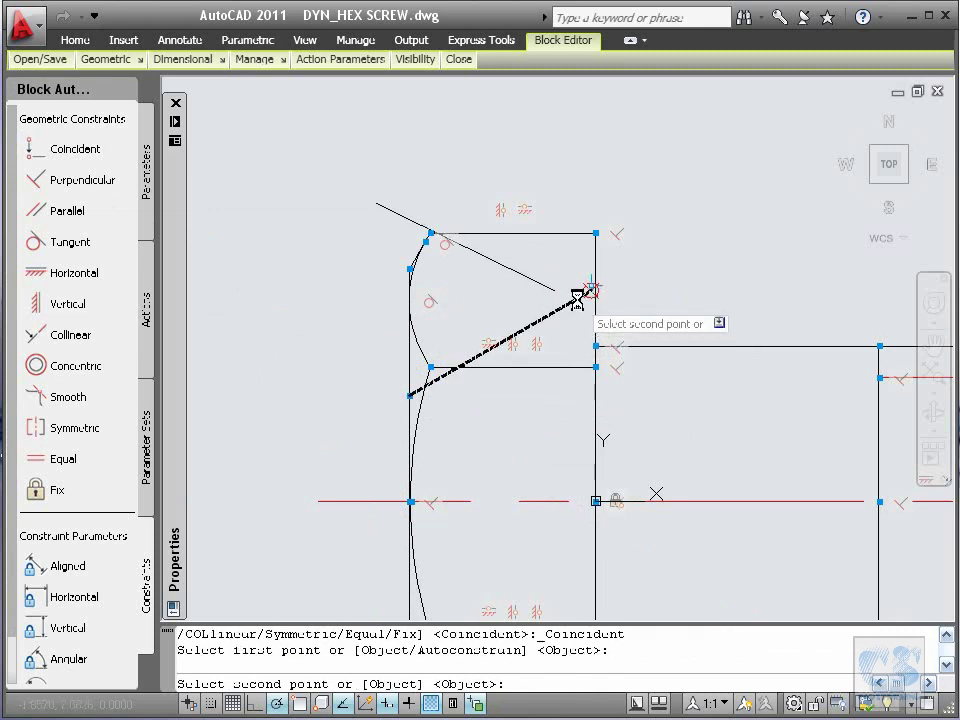
click(579, 297)
key(Escape)
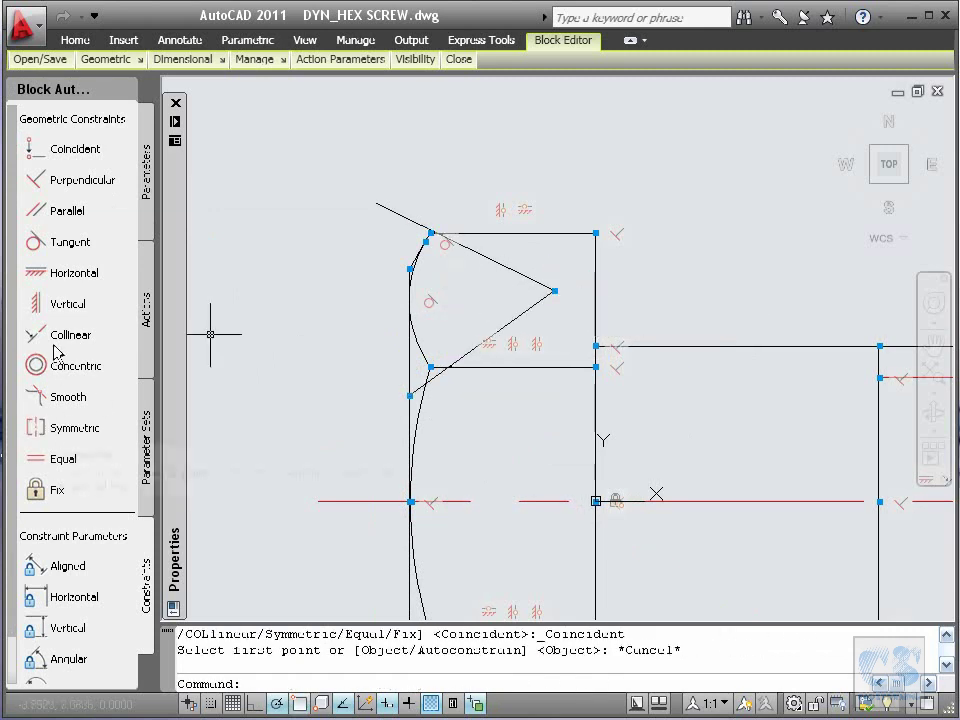
Level the diagonal's lower end with the horizontal line's left endpoint using a two-point Horizontal constraint.
click(47, 272)
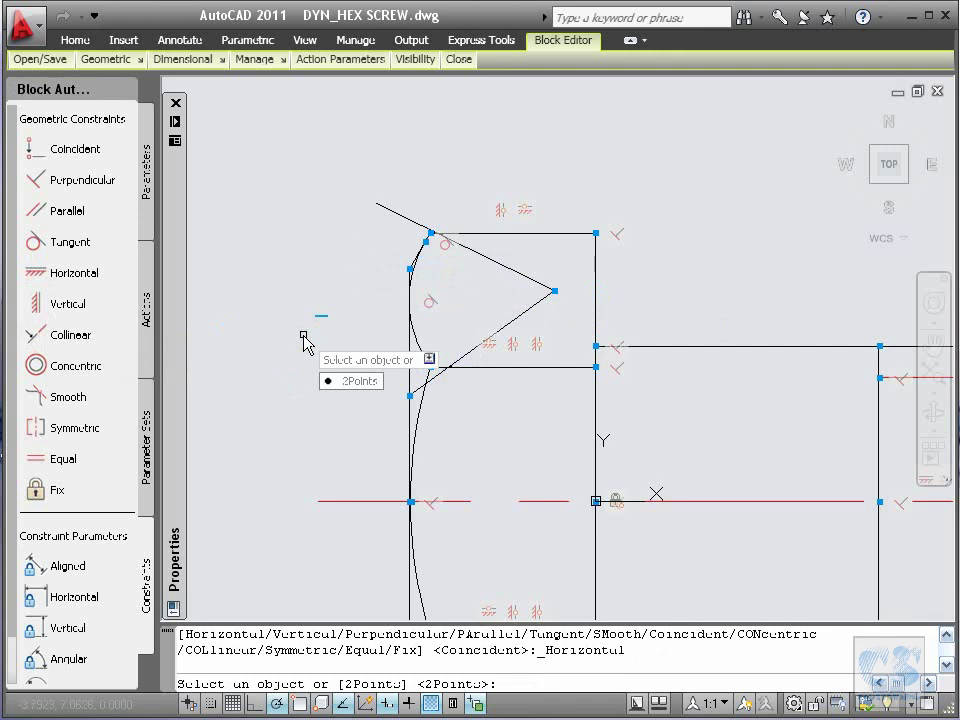
click(362, 382)
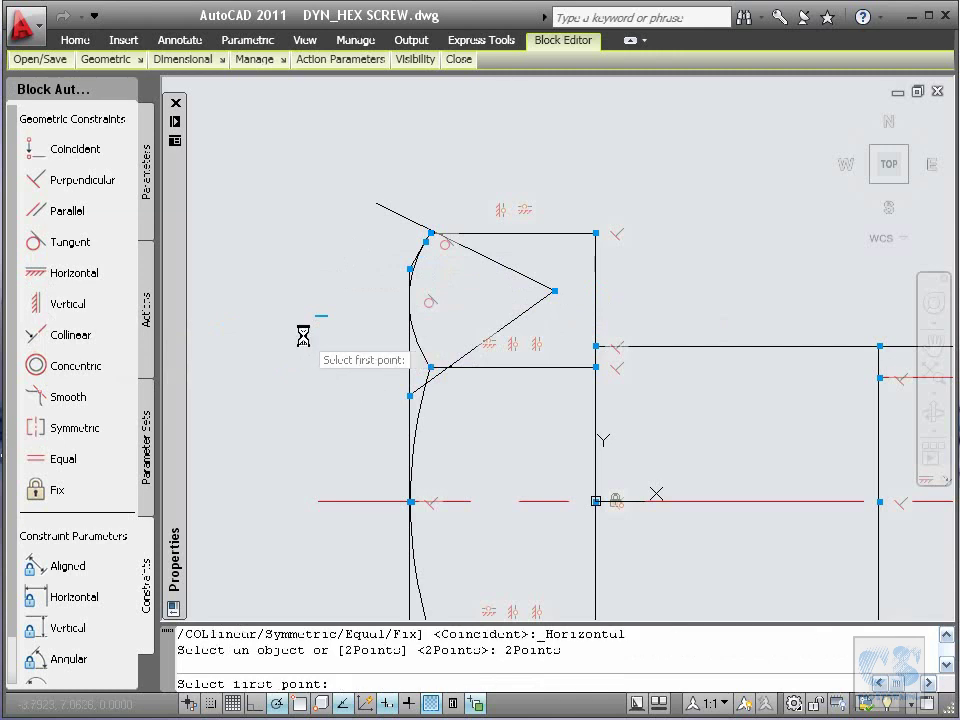
click(465, 370)
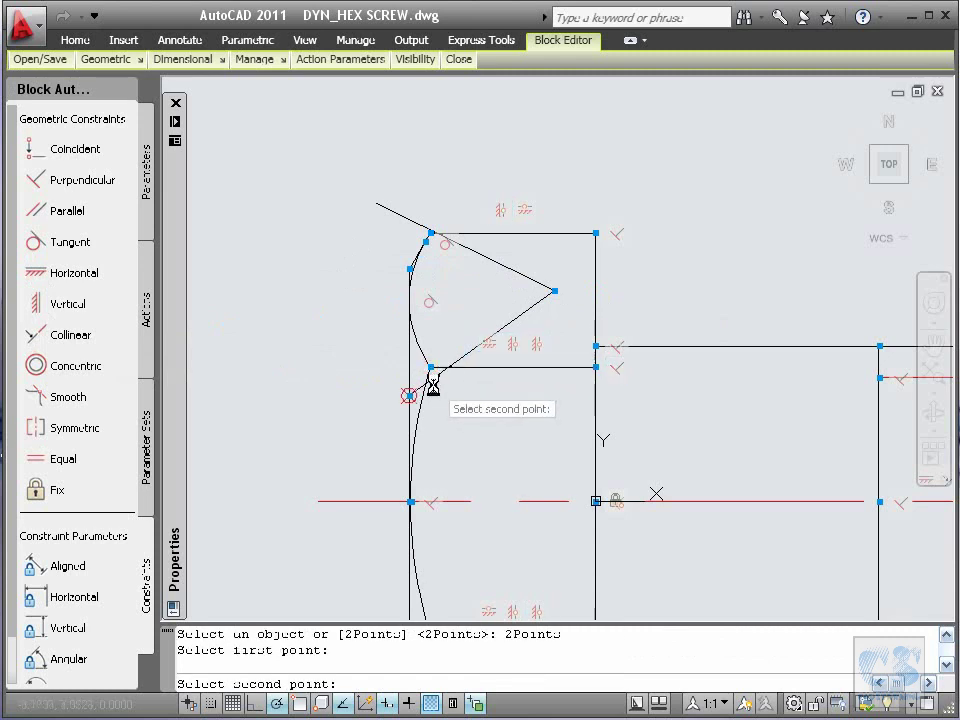
click(431, 382)
Level the upper line's outer end with the arc's upper endpoint using another two-point Horizontal constraint.
key(Return)
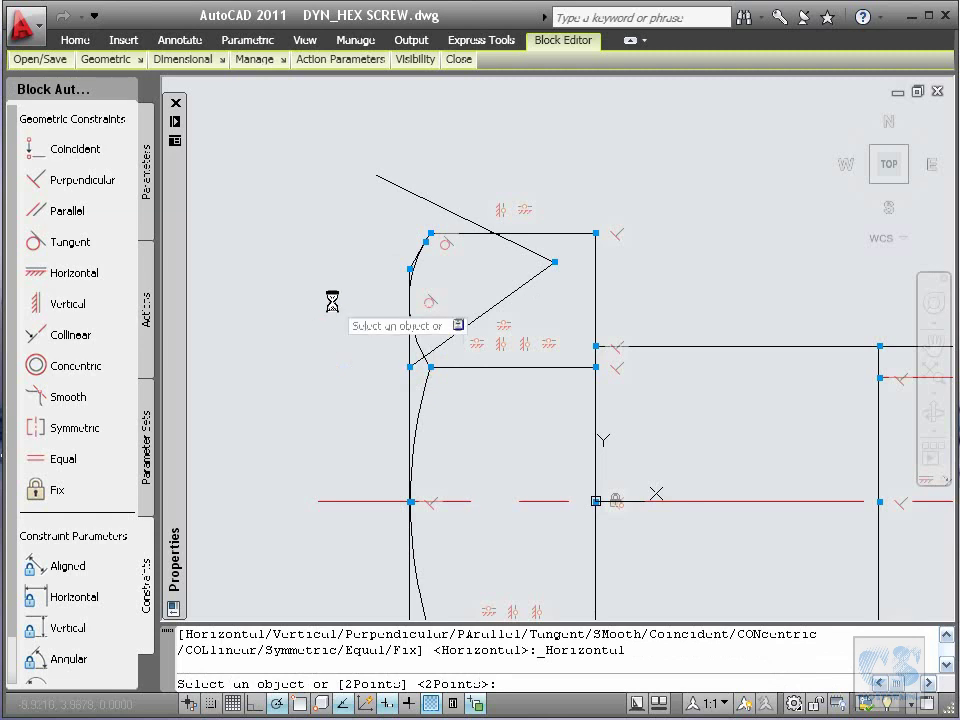
key(Return)
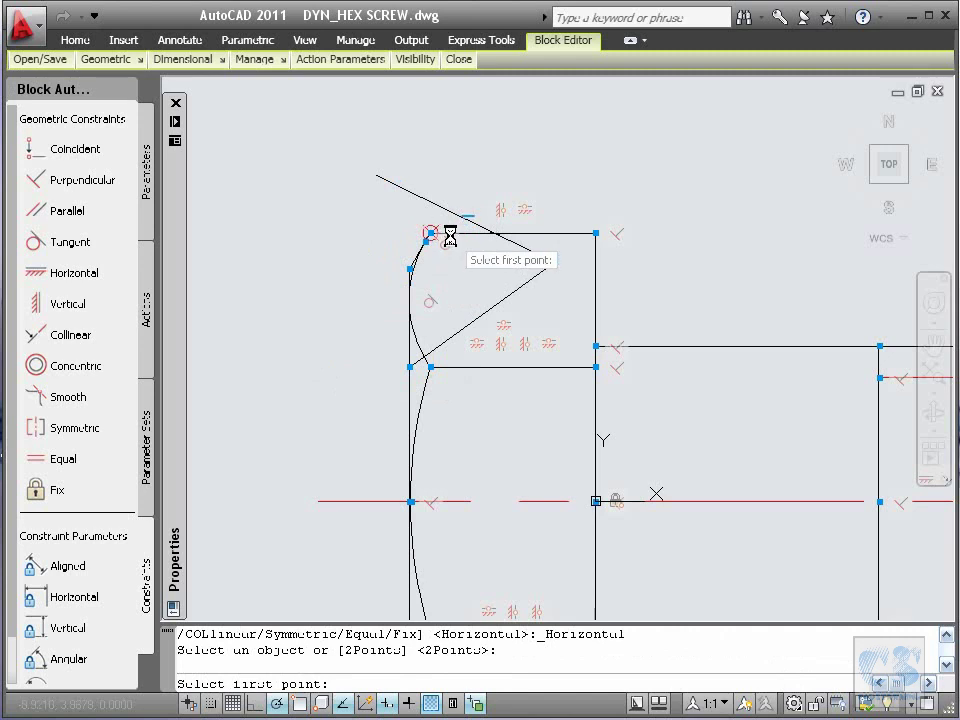
click(447, 235)
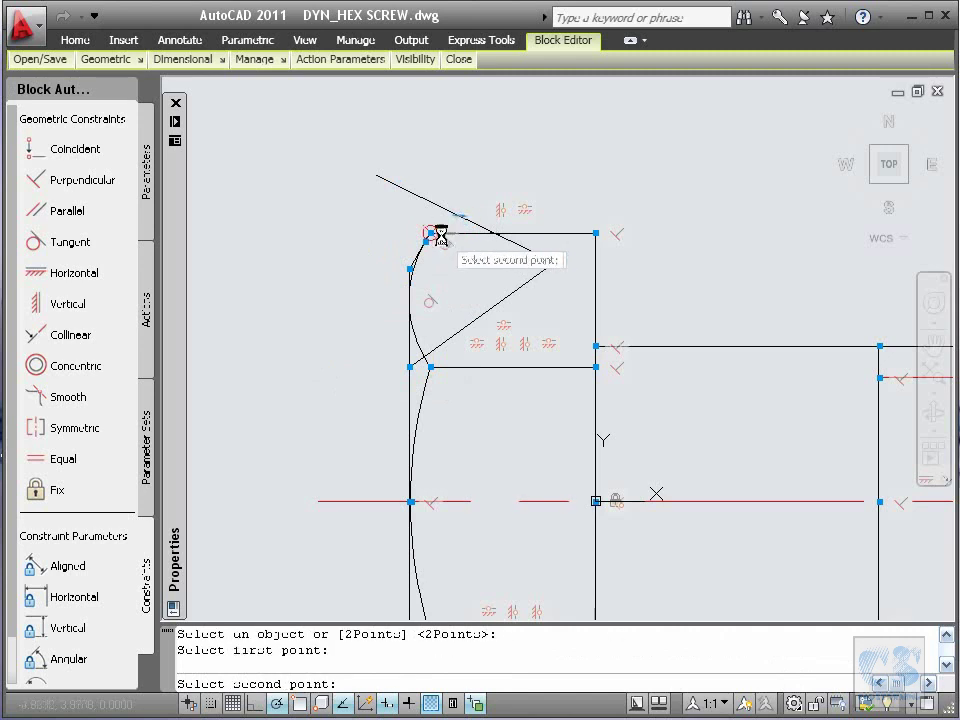
click(399, 186)
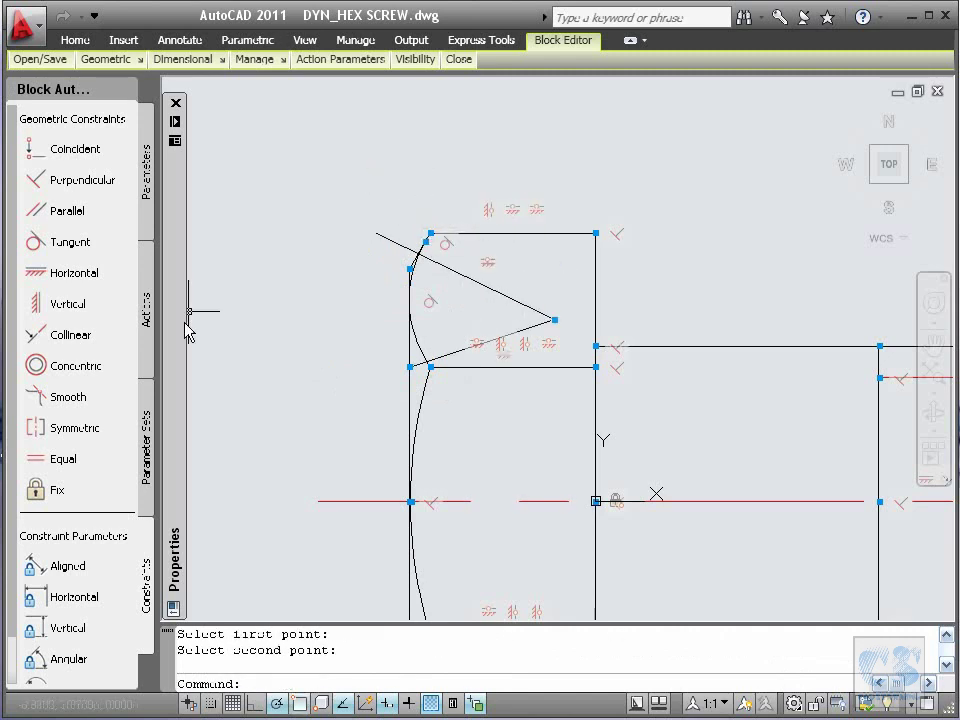
Align the upper line's end vertically with the arc edge point using a two-point Vertical constraint.
click(60, 303)
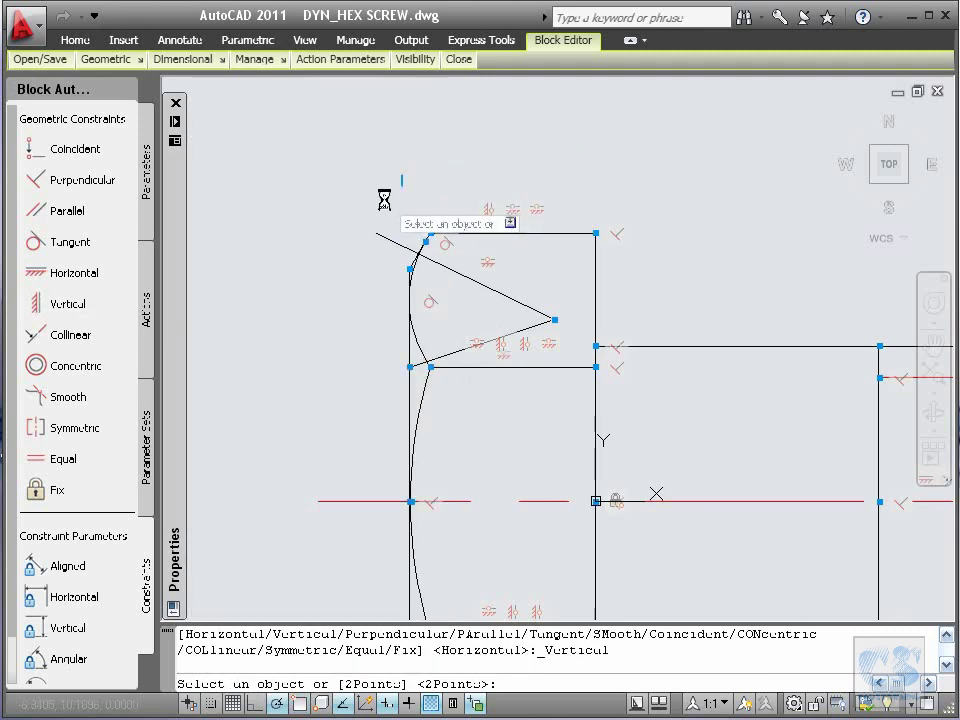
key(Down)
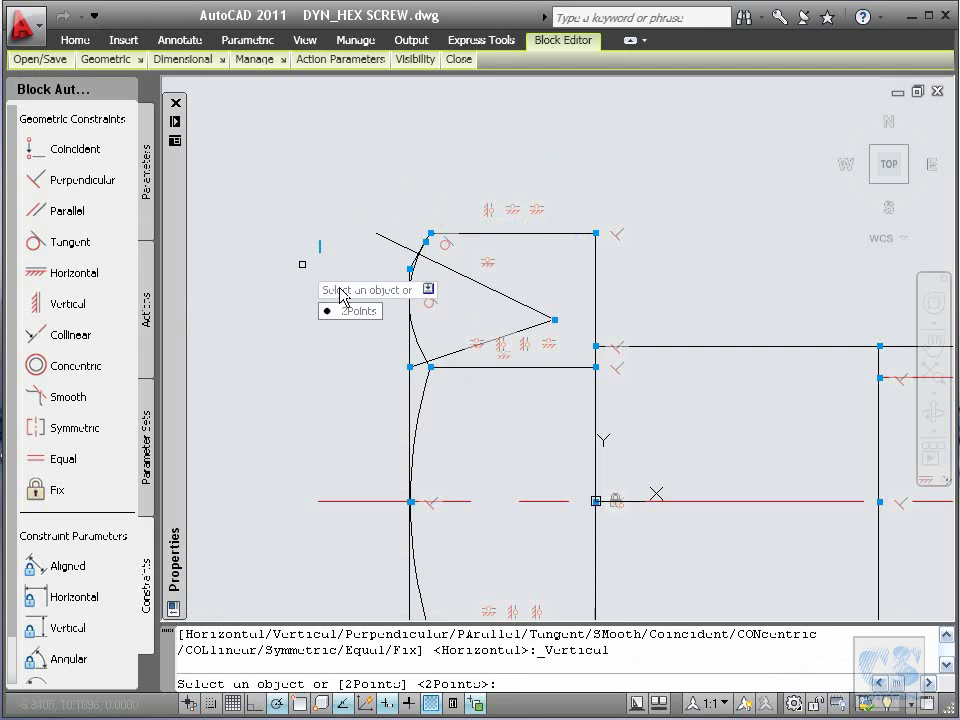
key(Return)
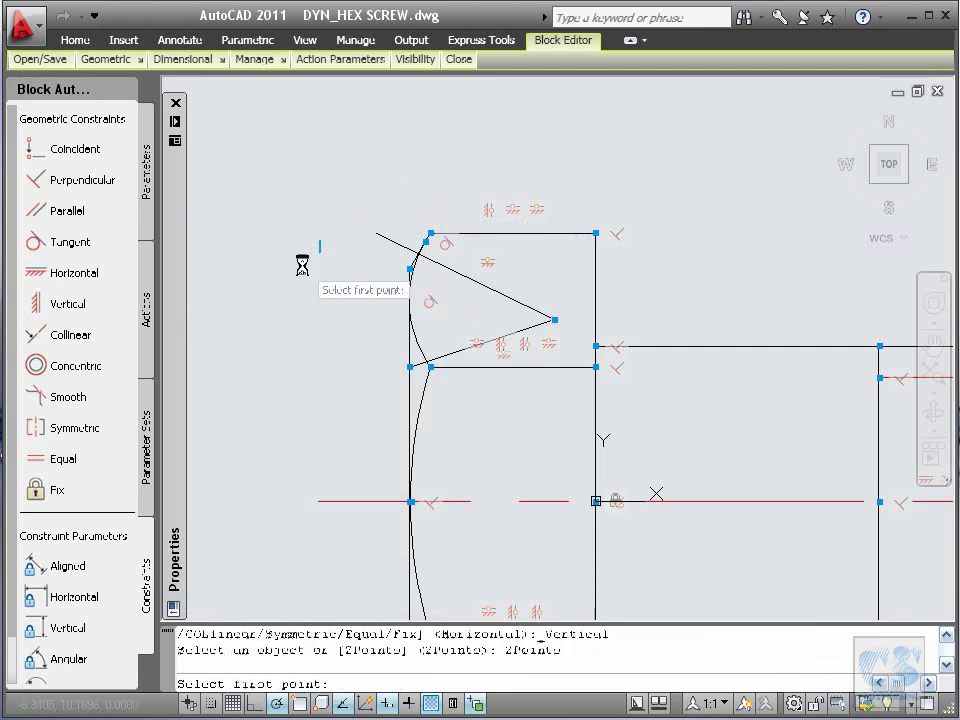
click(408, 332)
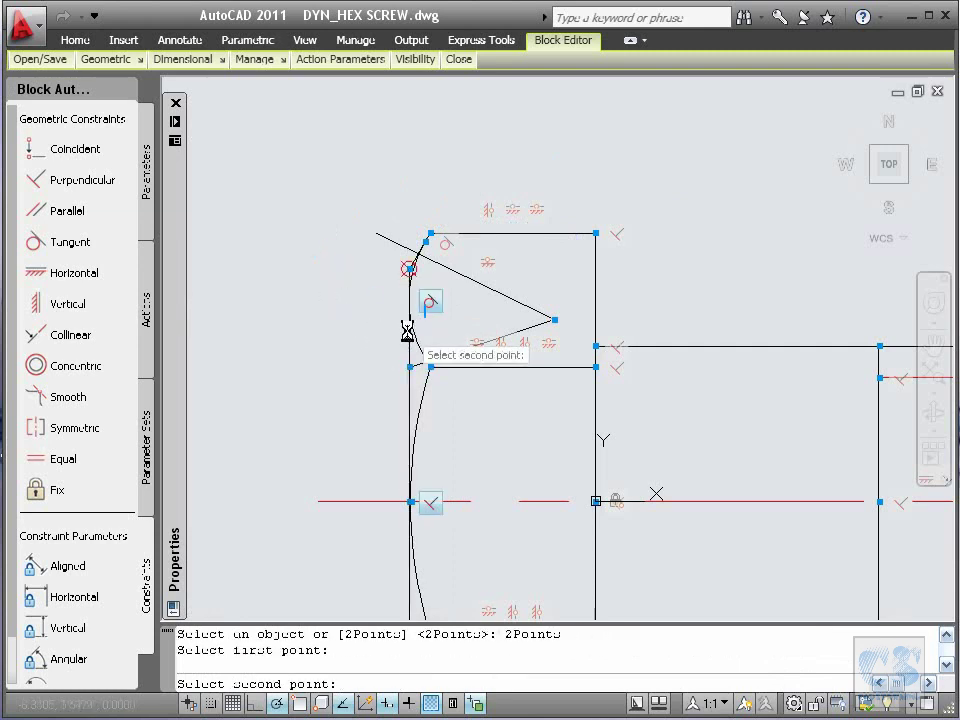
click(392, 240)
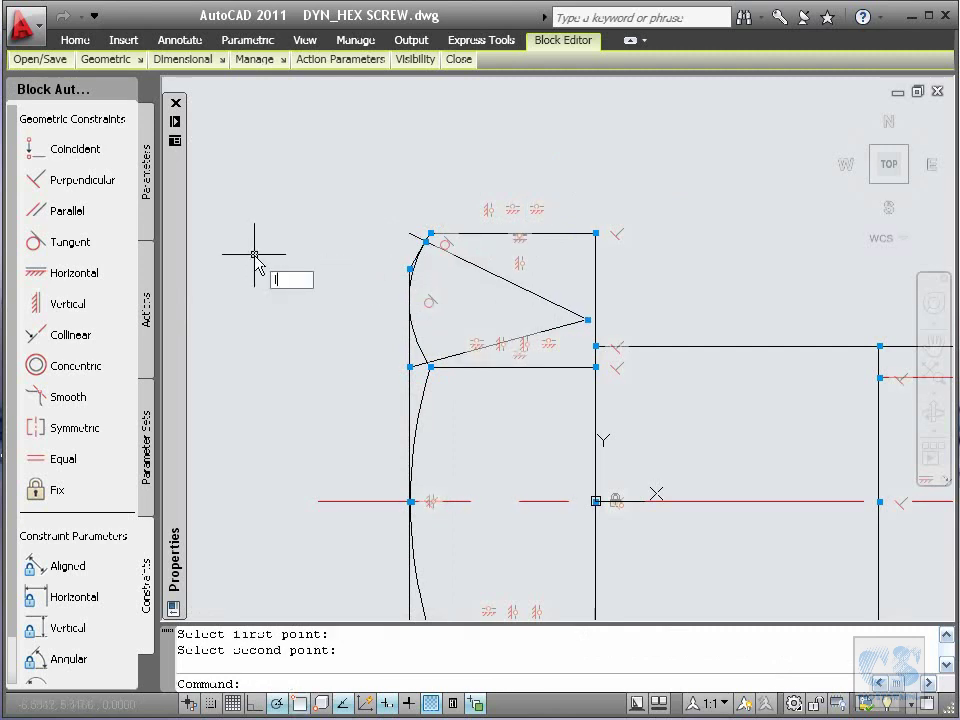
Draw a horizontal line from left of the arc toward the triangle's apex.
text(l)
key(Return)
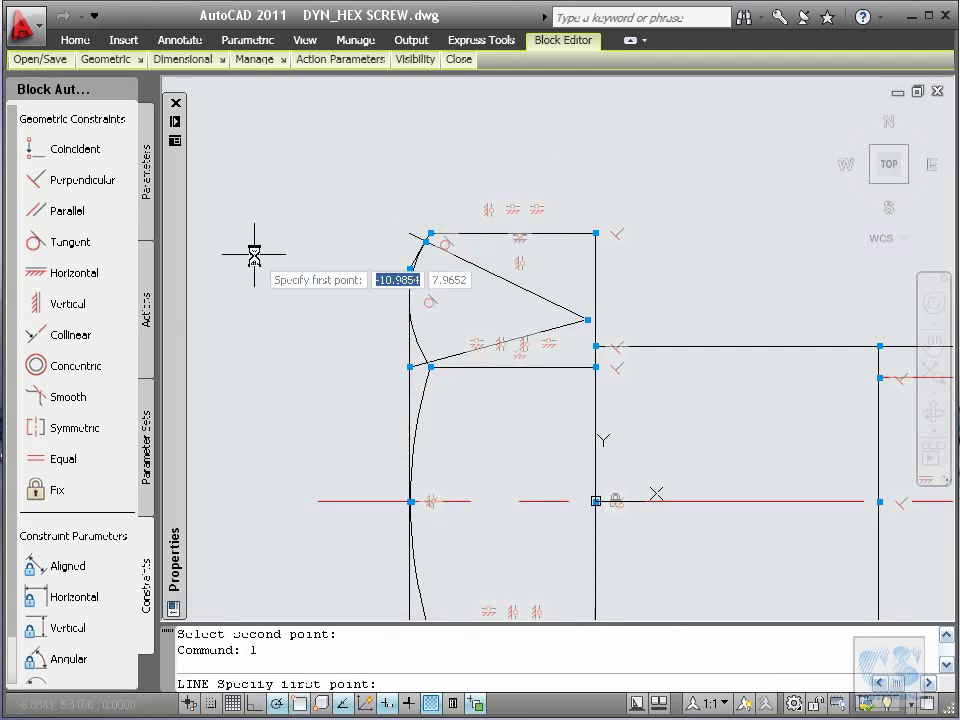
click(372, 302)
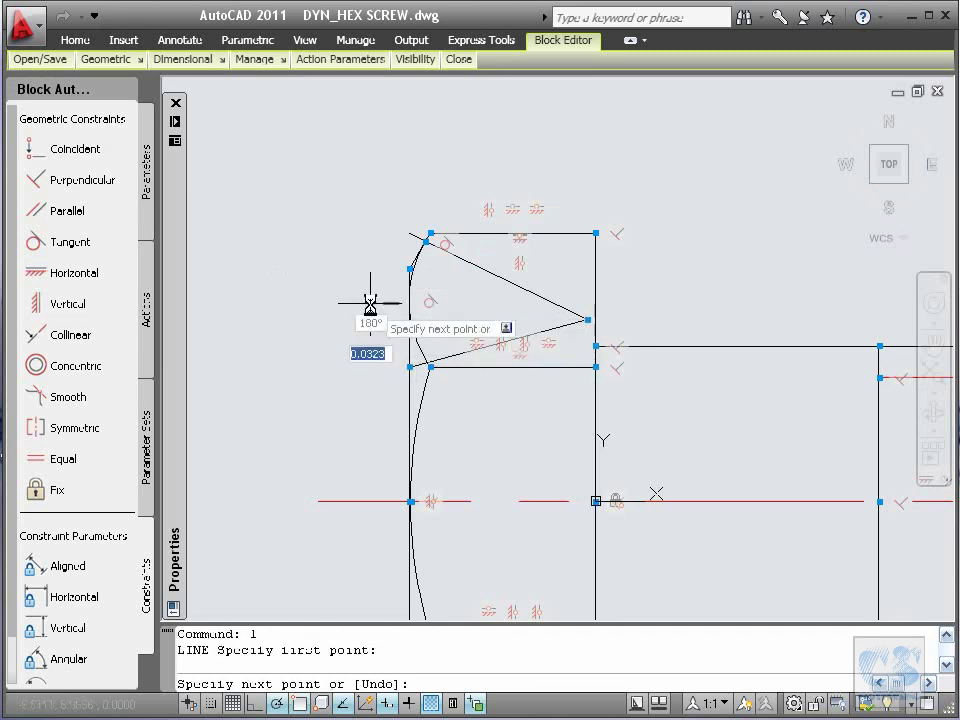
click(511, 302)
key(Escape)
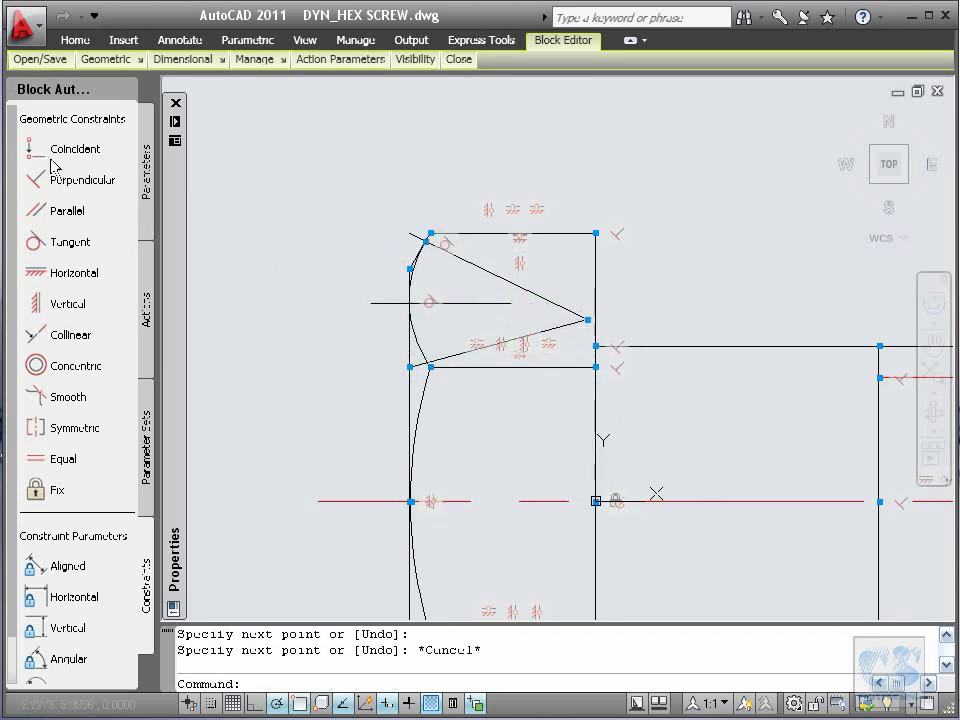
Make the triangle apex coincident with the new line's right end, and its left end with the arc.
click(38, 152)
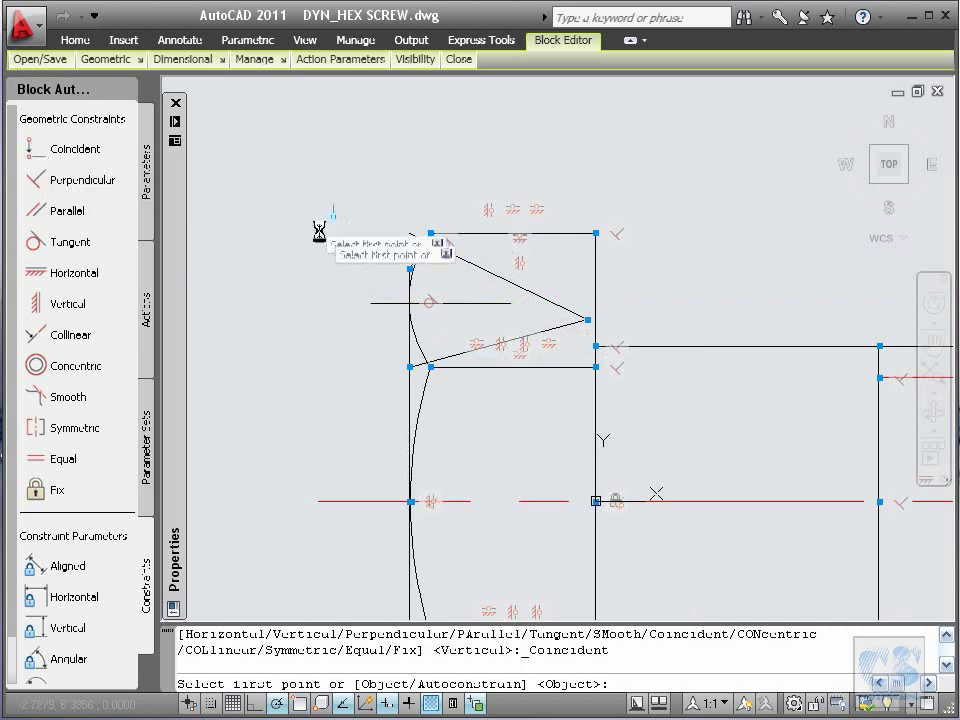
click(493, 303)
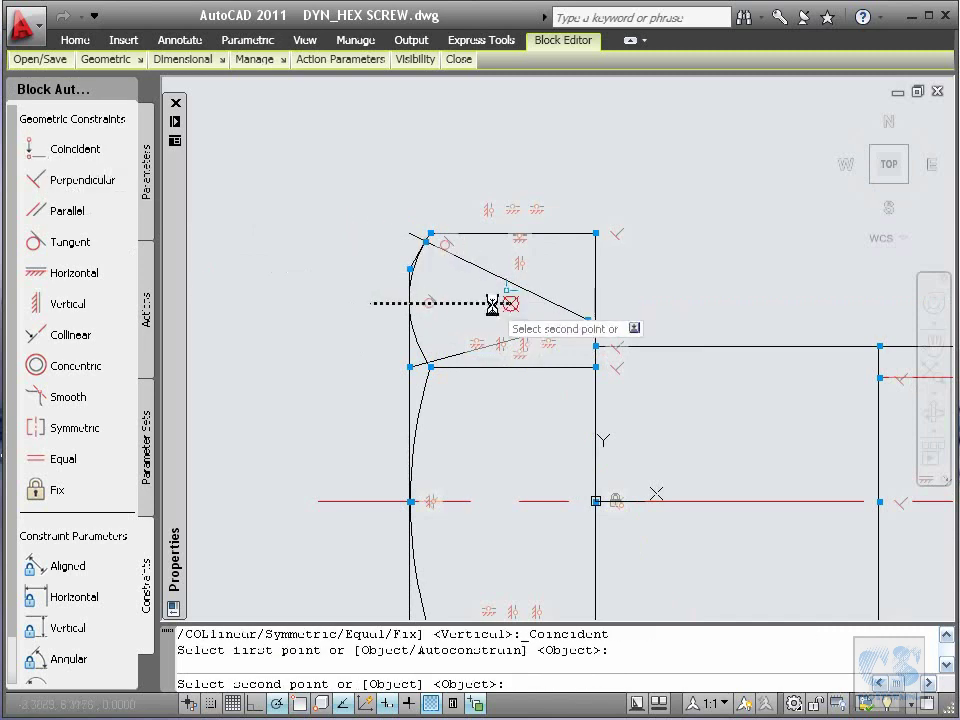
click(576, 317)
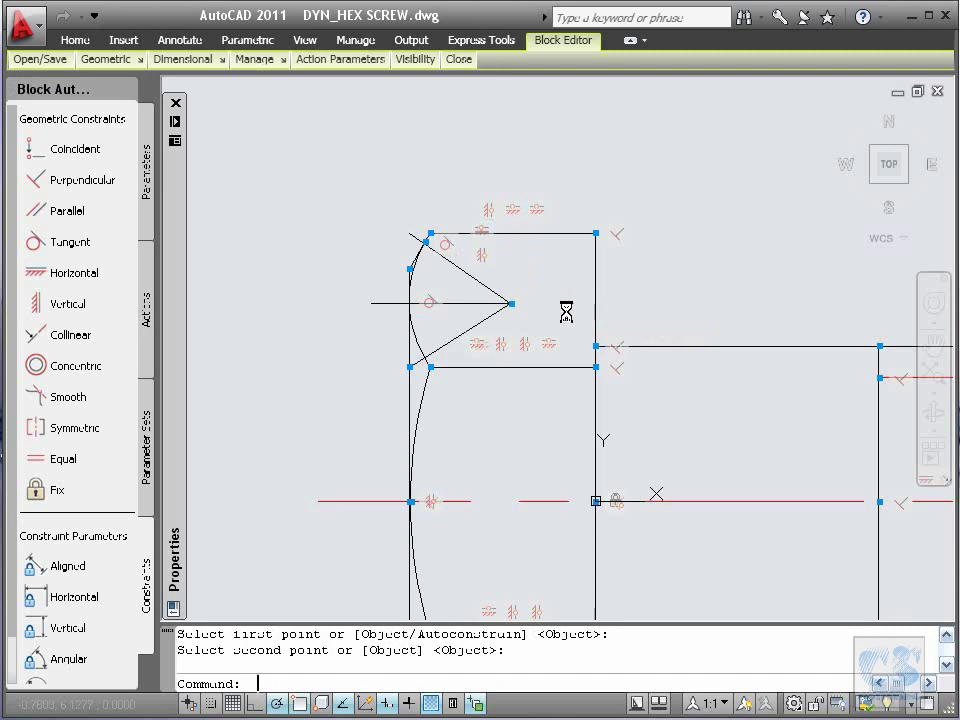
key(Return)
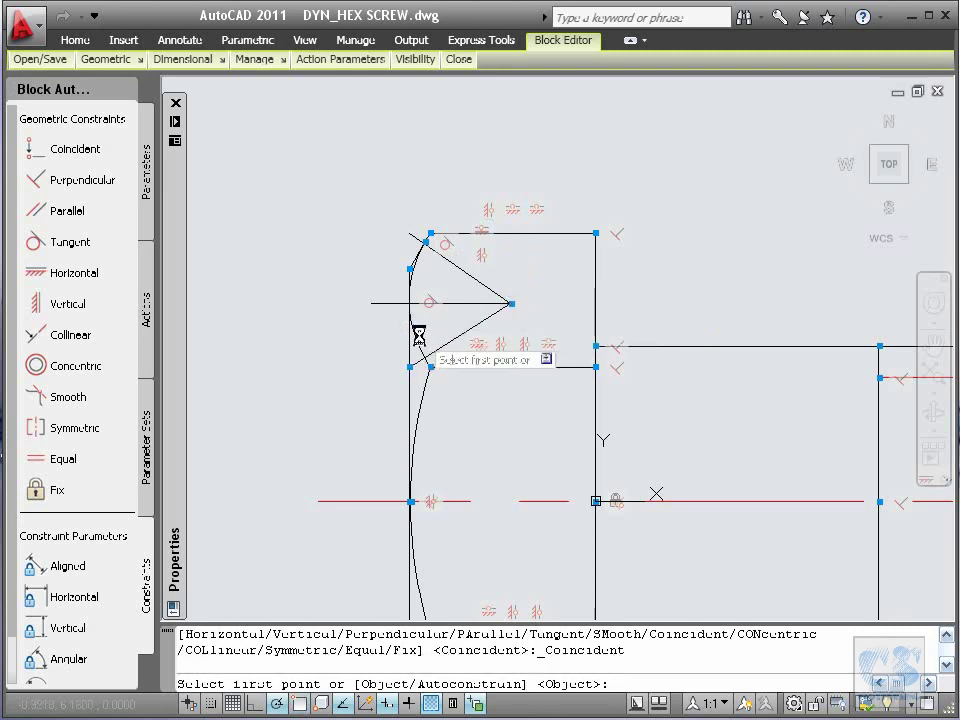
click(415, 333)
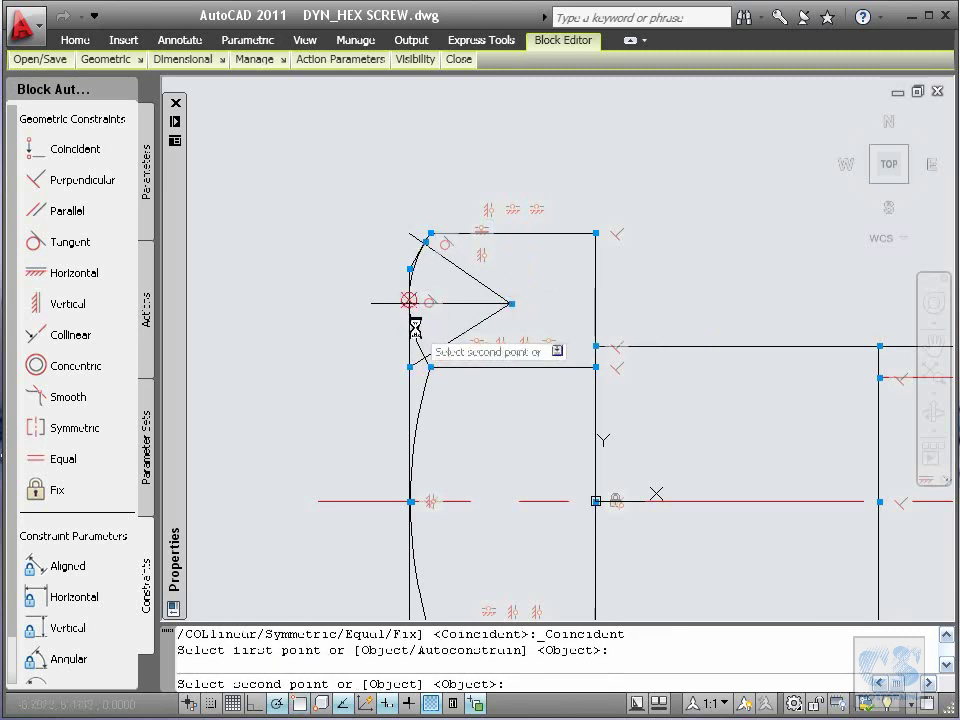
click(378, 310)
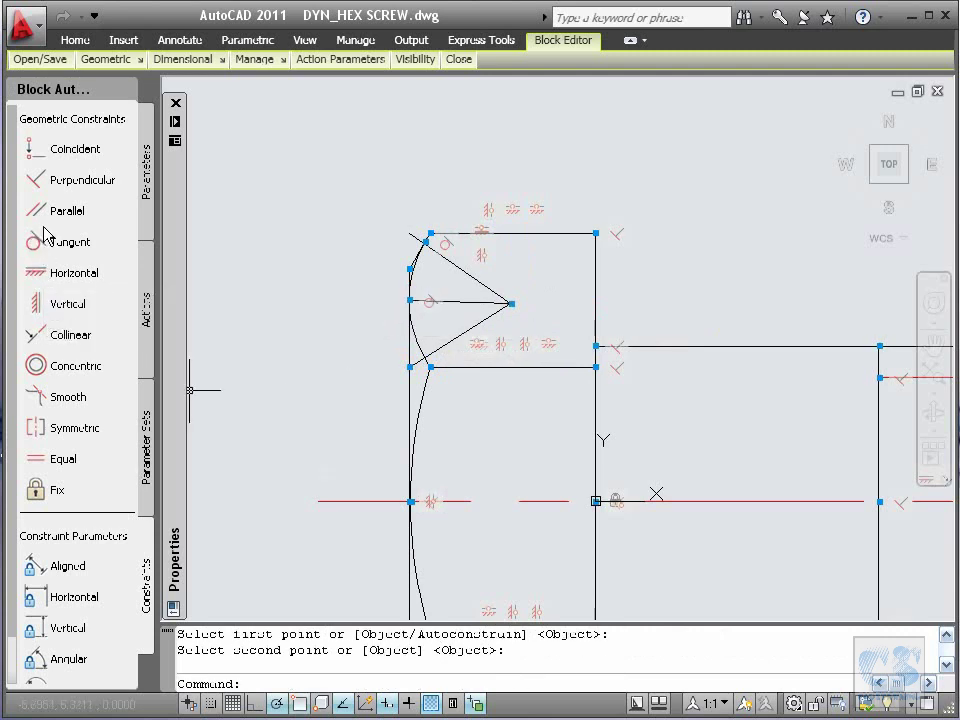
Make the V's upper slanted line parallel to the head's top edge, then select the left arc.
click(90, 209)
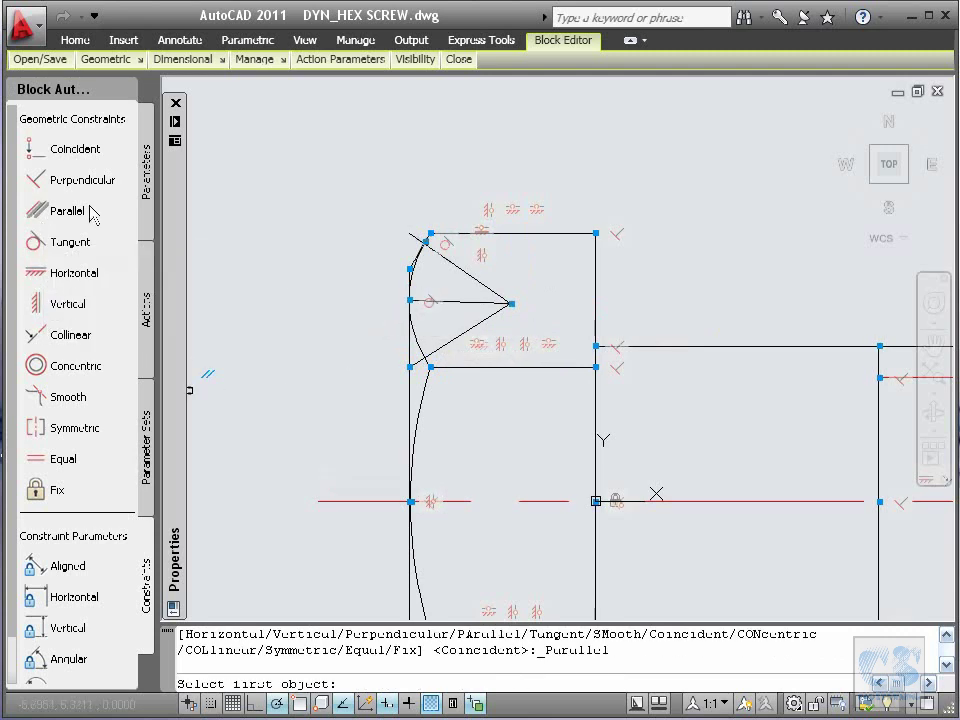
click(535, 234)
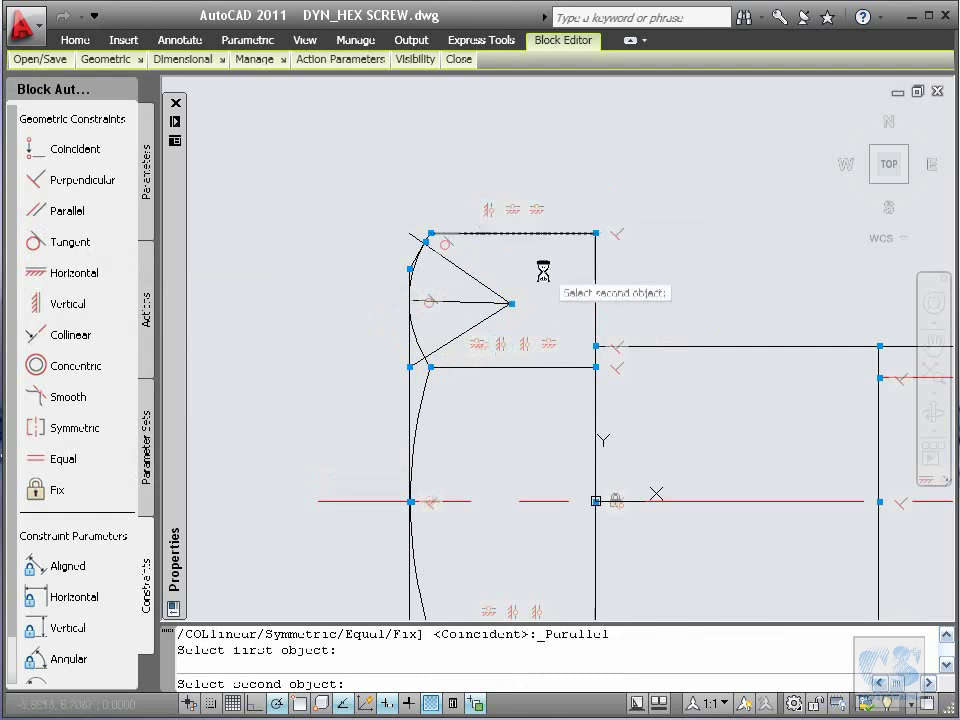
click(474, 303)
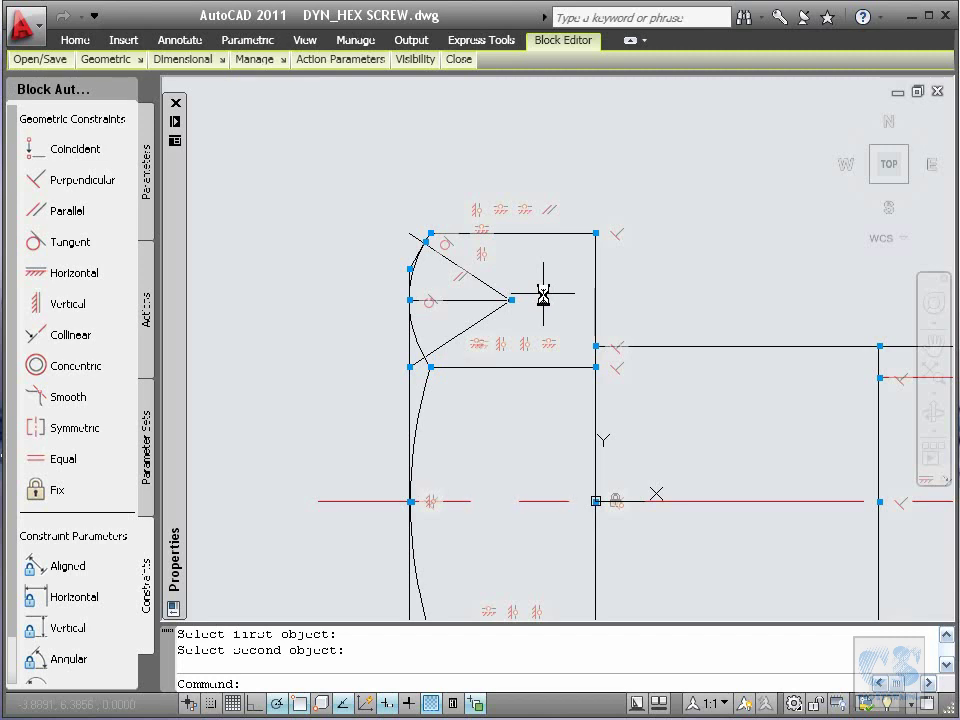
click(414, 335)
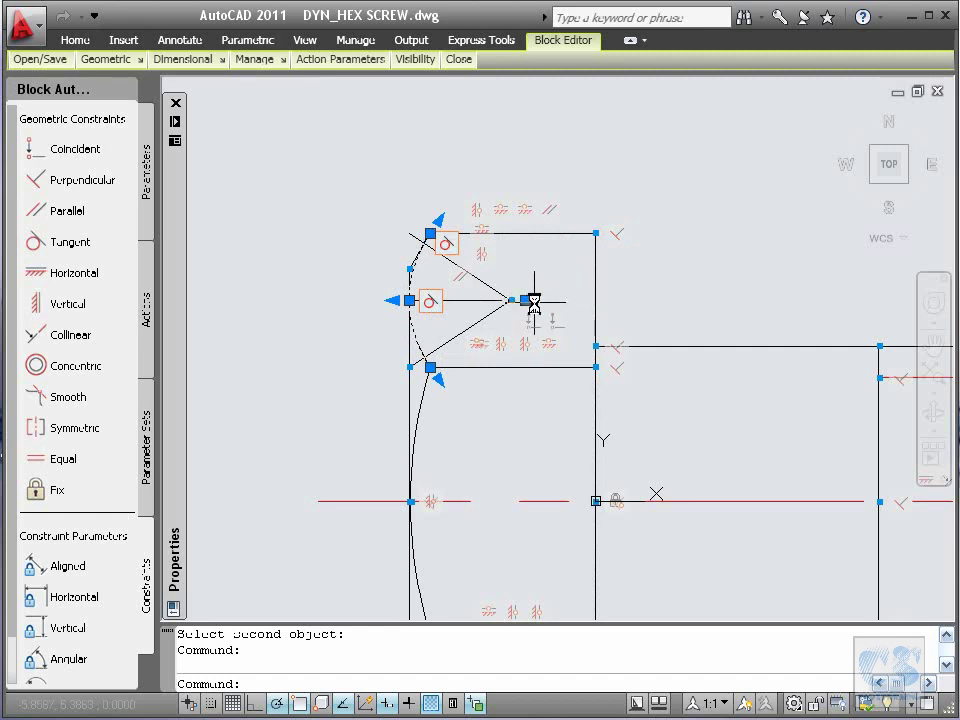
Draw a circle to the right of the screw head.
key(Escape)
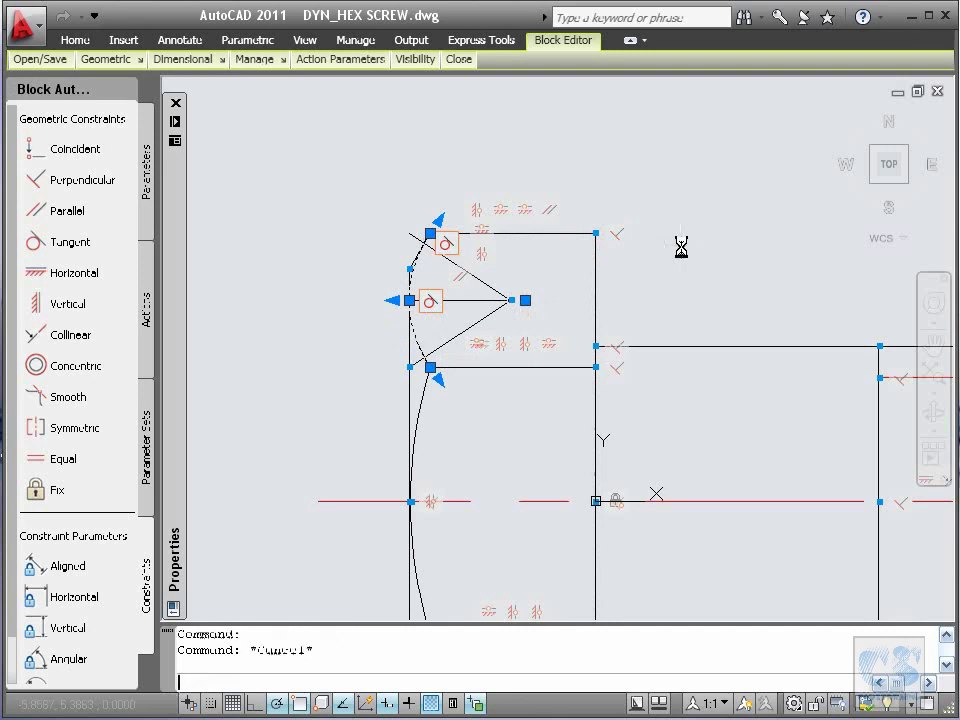
text(r)
key(Return)
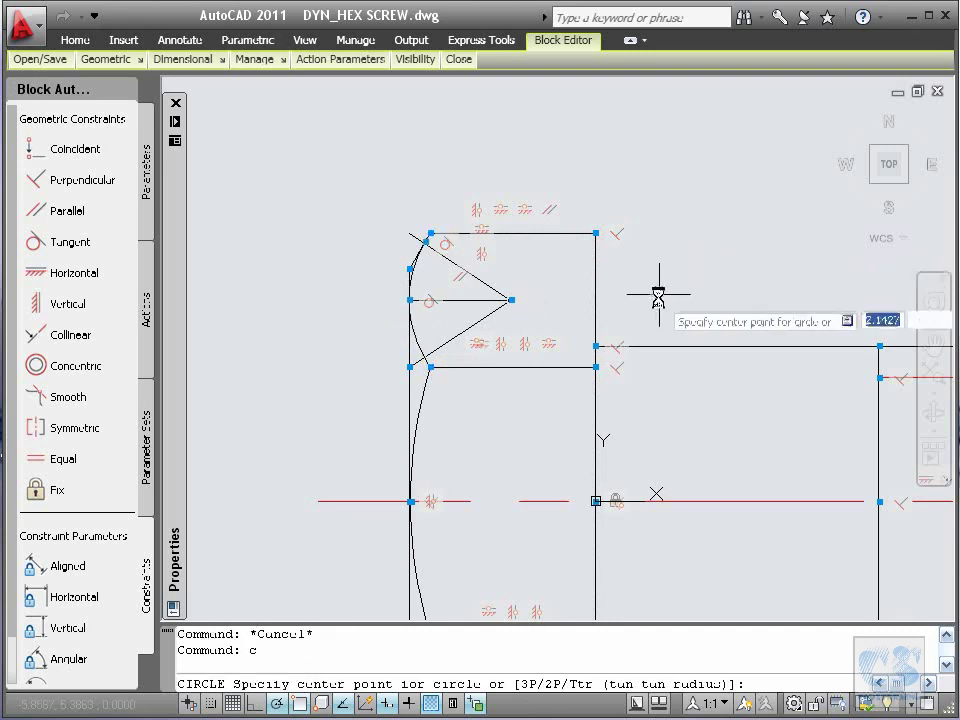
click(638, 273)
click(686, 288)
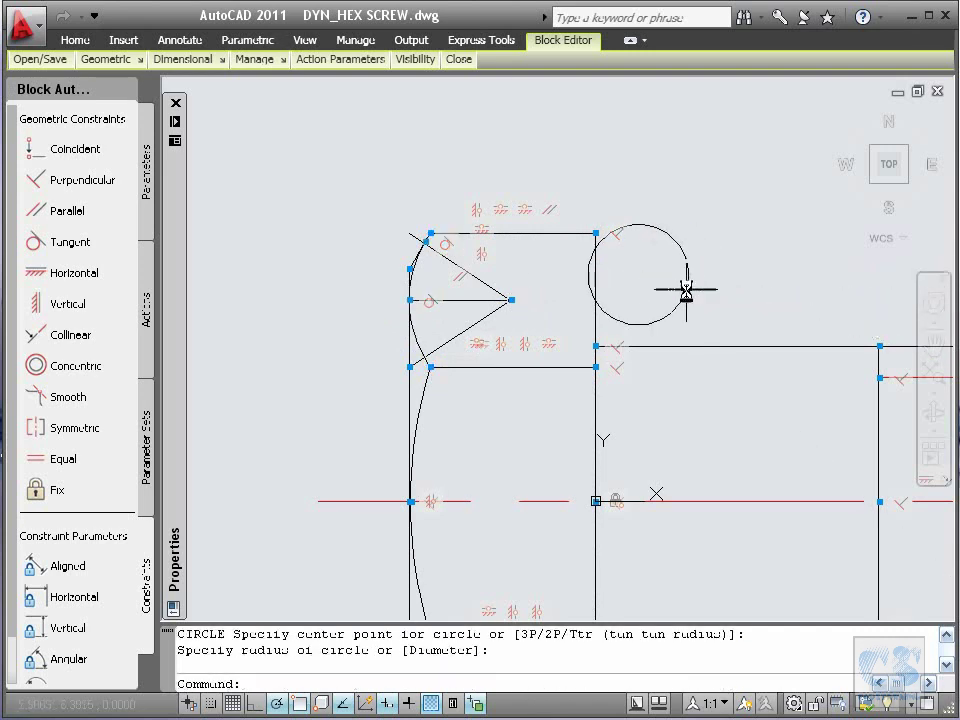
Make the circle's centre coincide with the slanted lines' meeting point.
click(33, 151)
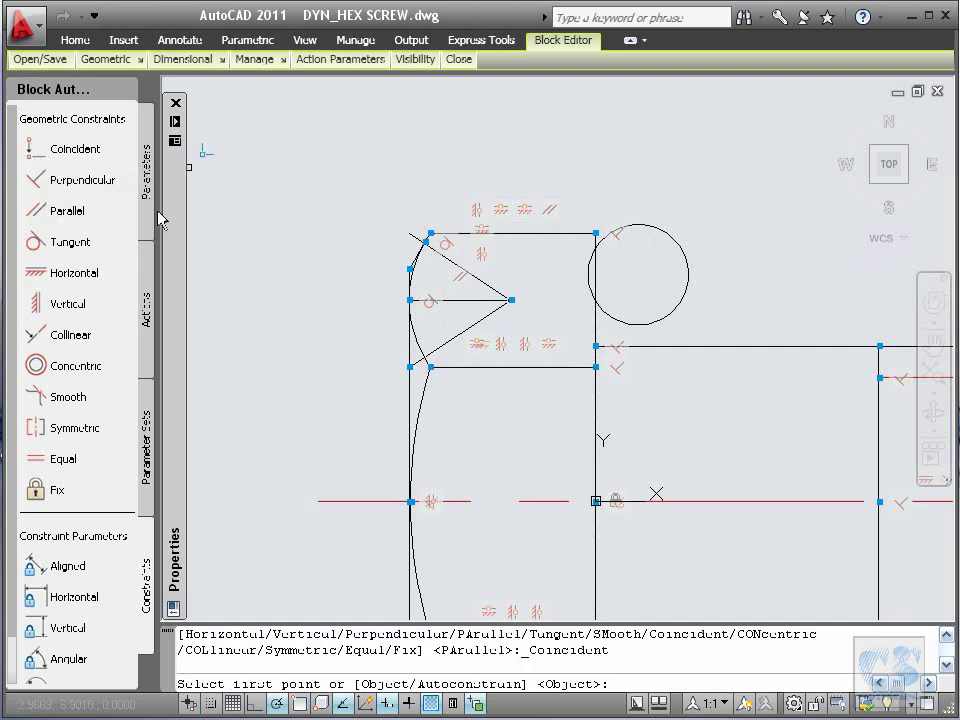
click(487, 299)
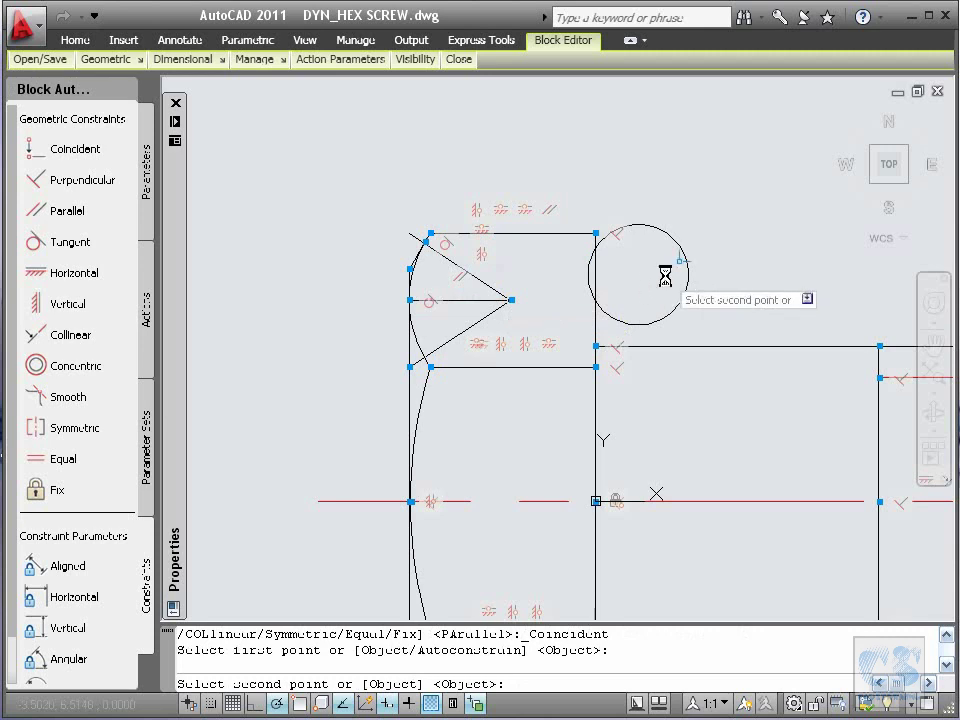
click(689, 268)
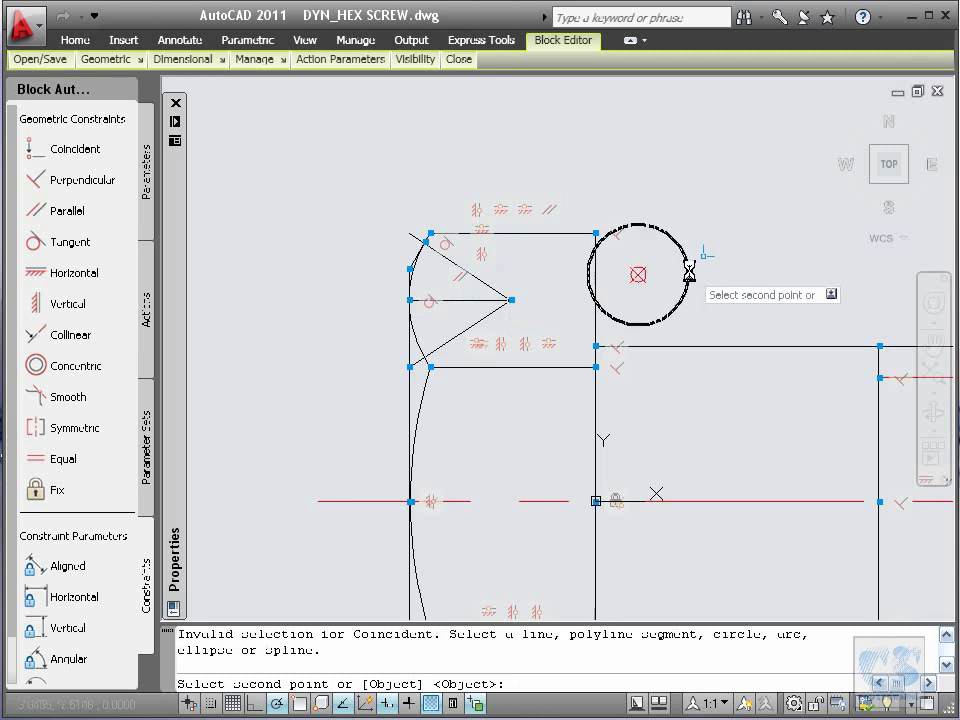
click(689, 269)
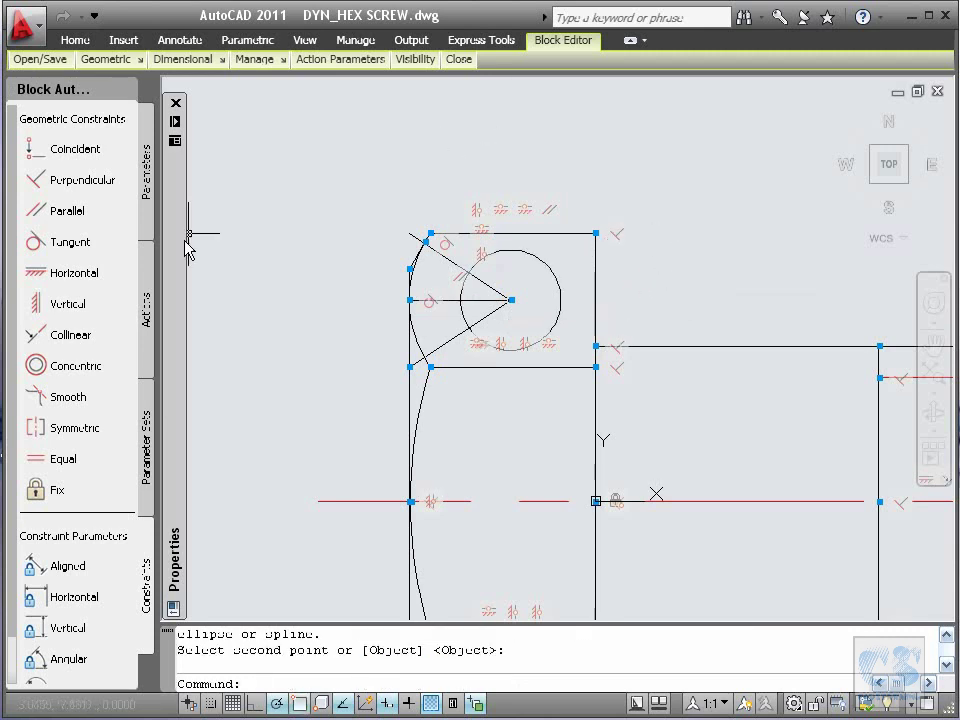
Constrain the circle concentric with the head's left arc.
click(38, 366)
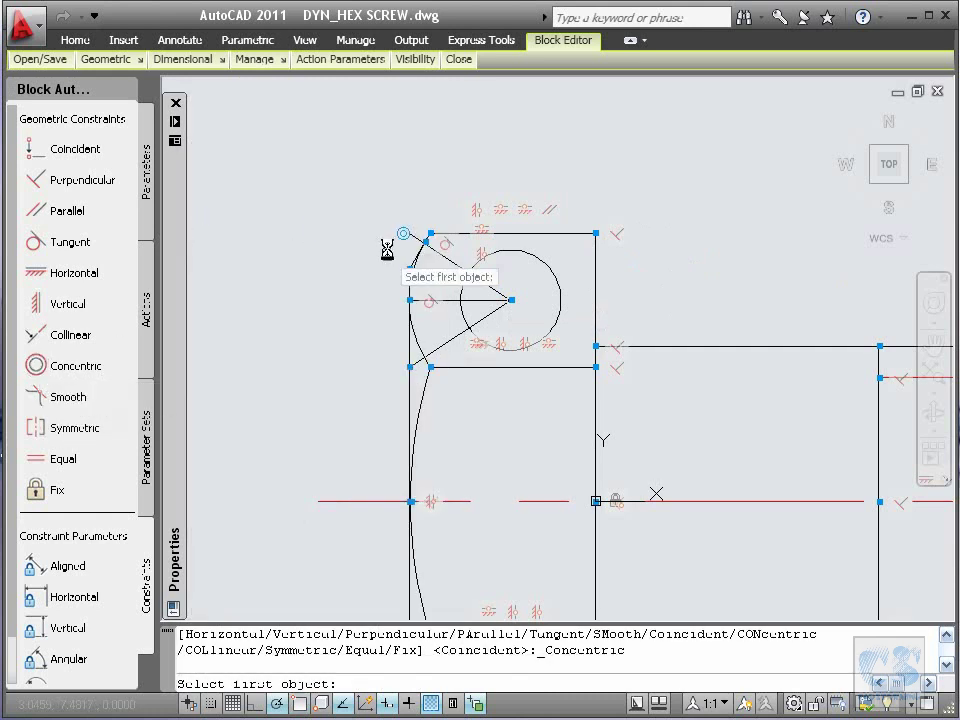
click(419, 342)
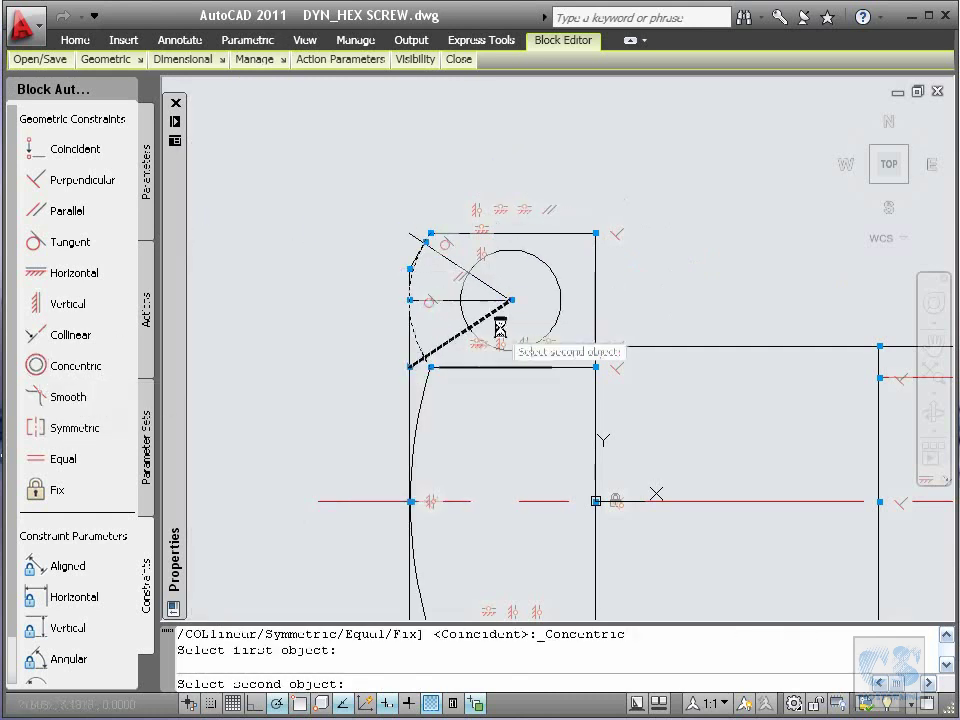
click(557, 303)
key(Escape)
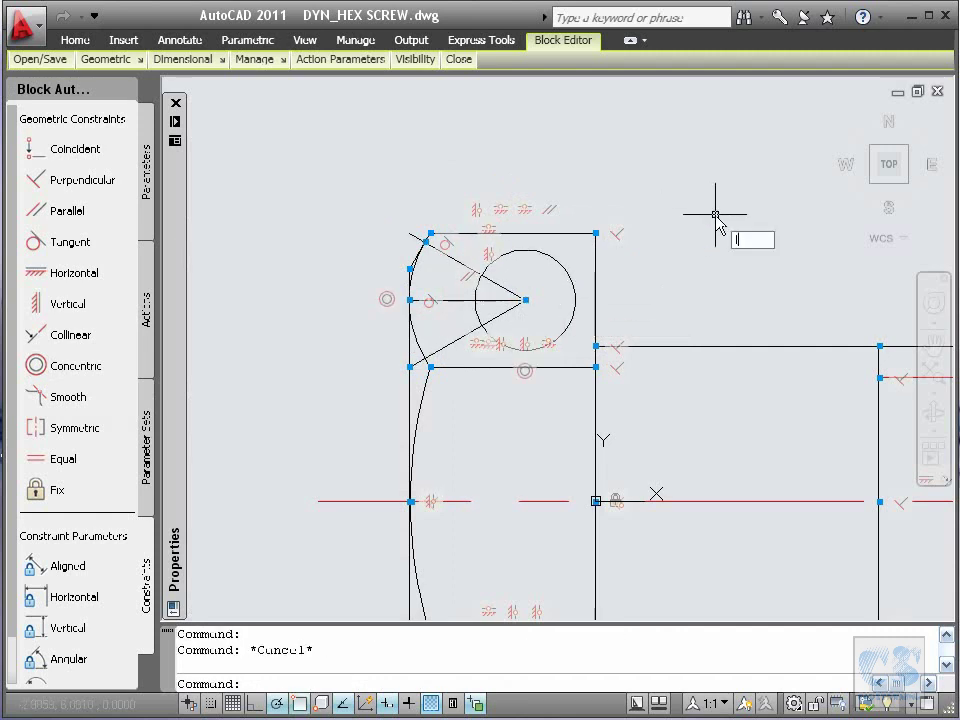
Draw a line from the circle centre down-right to near the red centreline.
text(l)
key(Return)
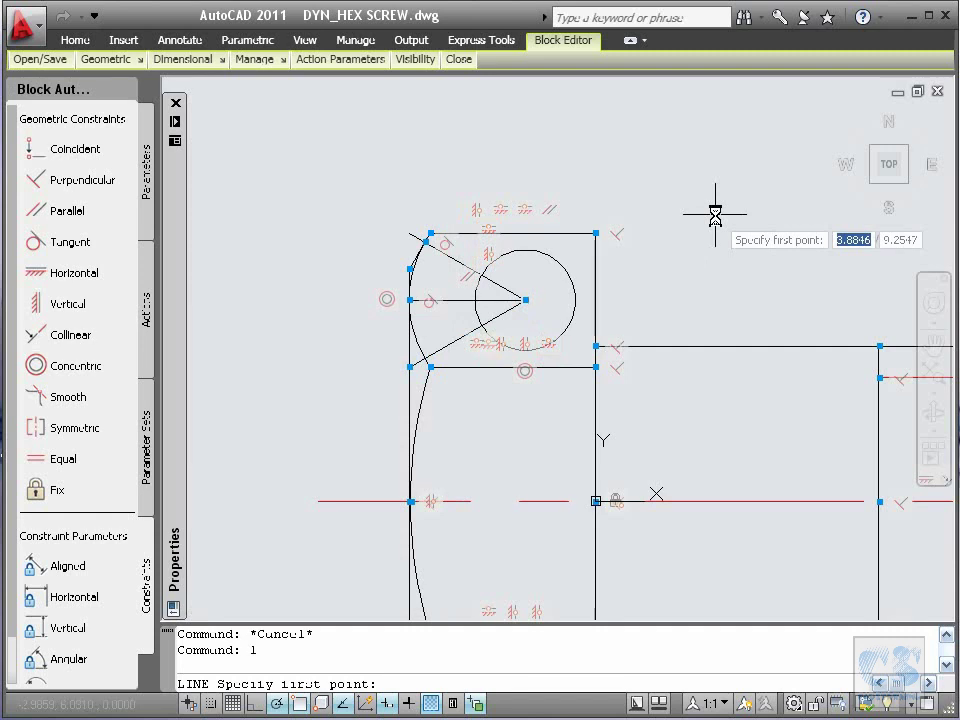
click(550, 306)
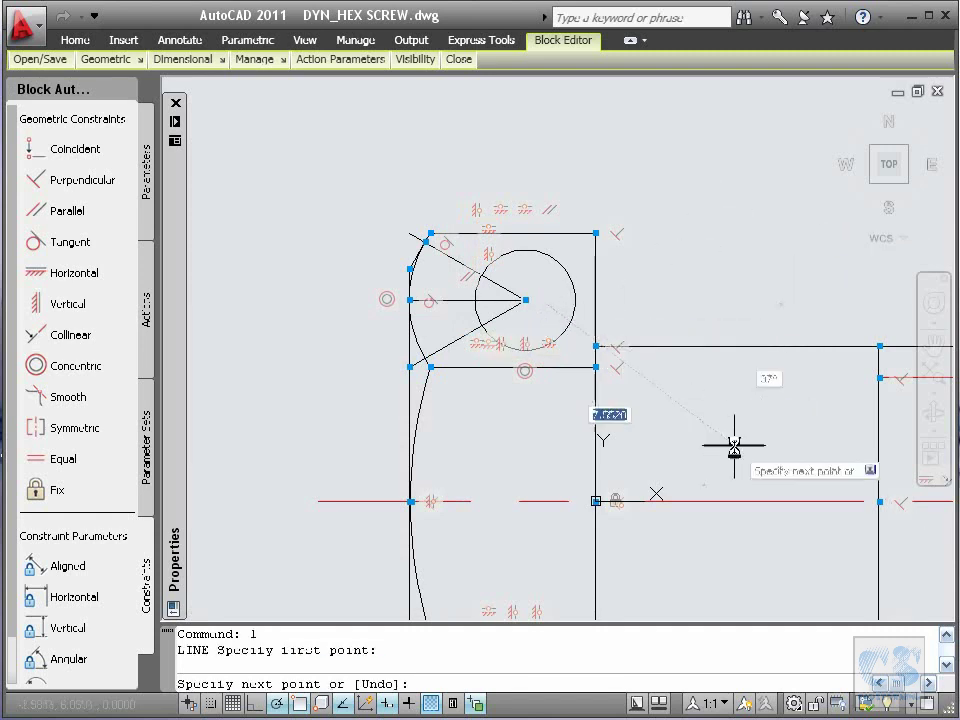
click(767, 490)
key(Escape)
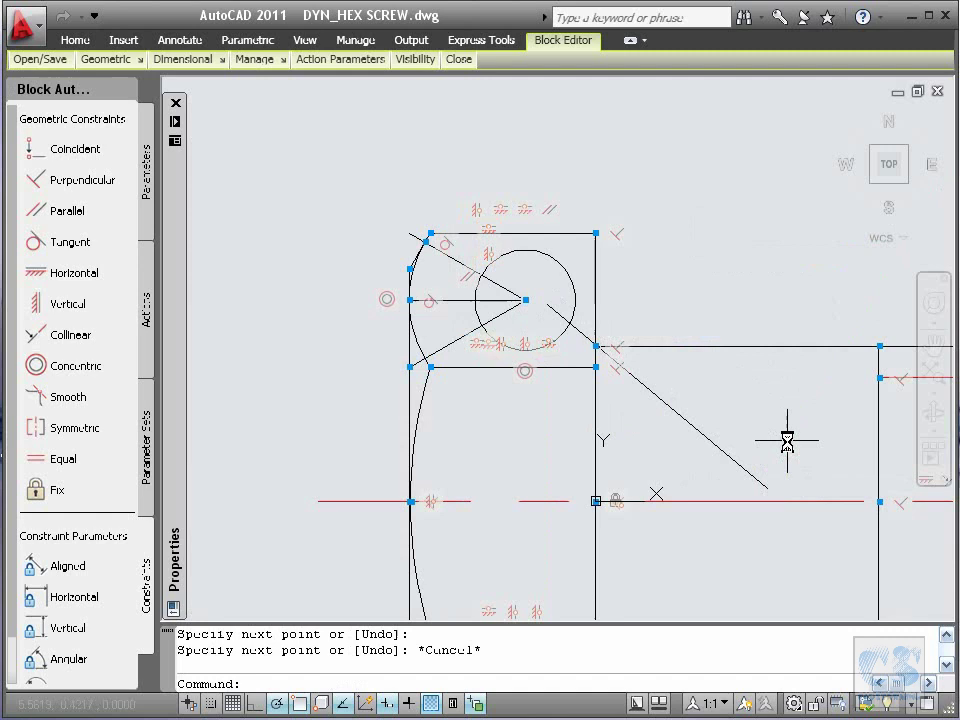
Tie the diagonal's upper end to the circle centre and its lower end onto the red centreline.
click(37, 149)
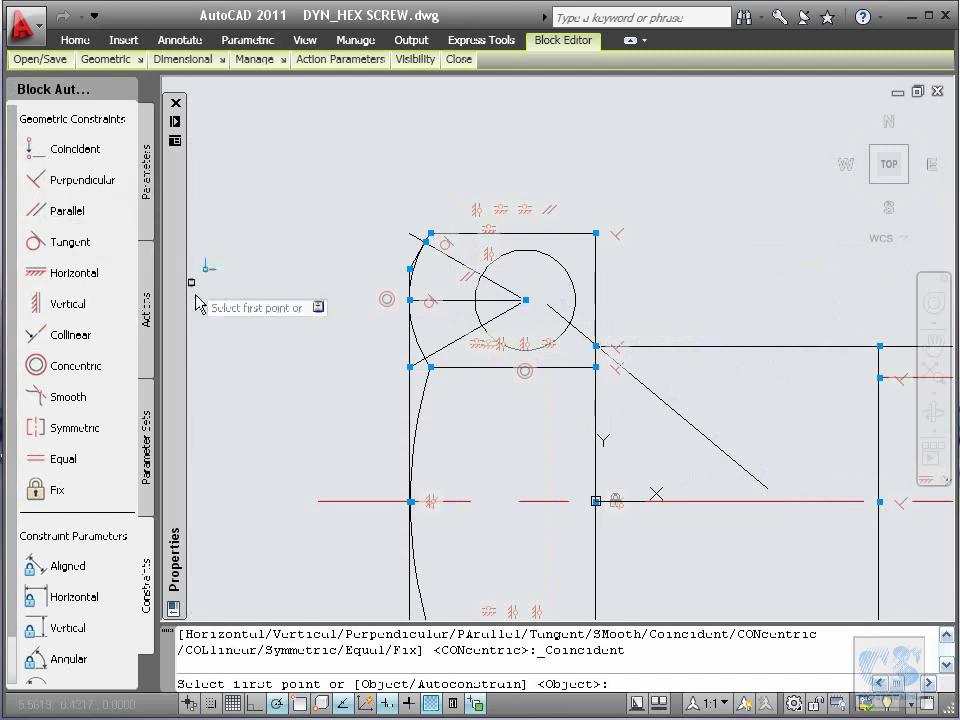
click(507, 300)
click(563, 317)
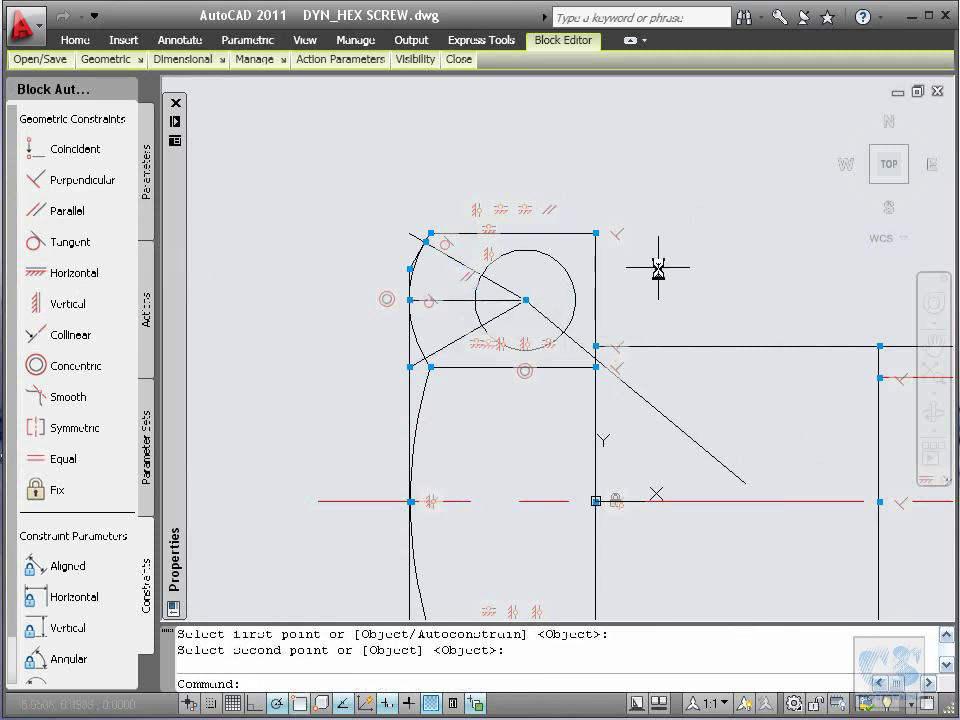
key(Return)
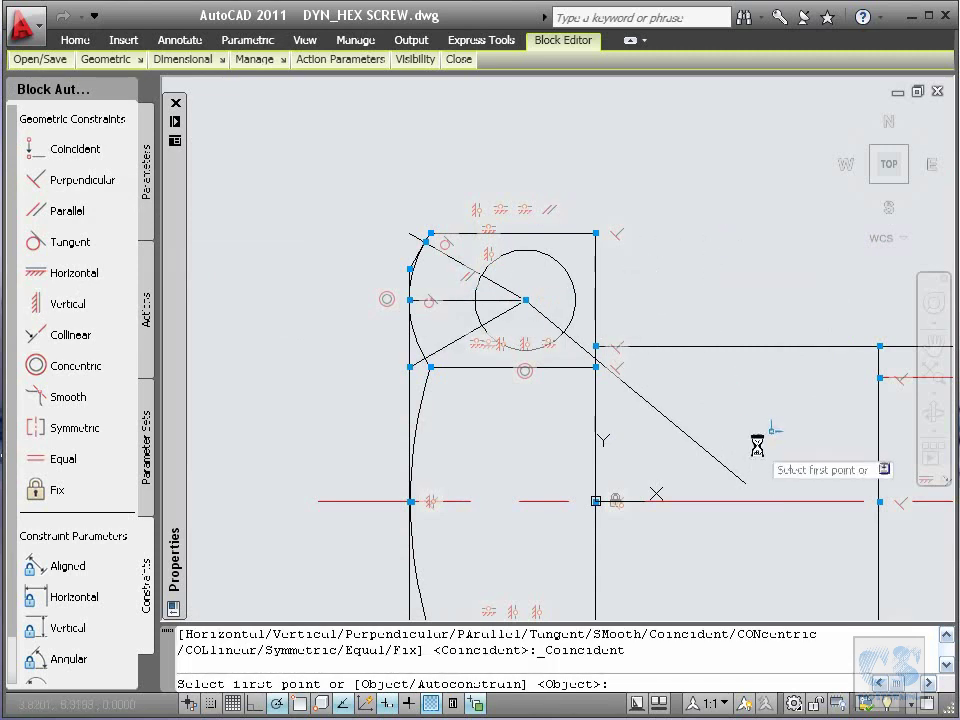
key(Return)
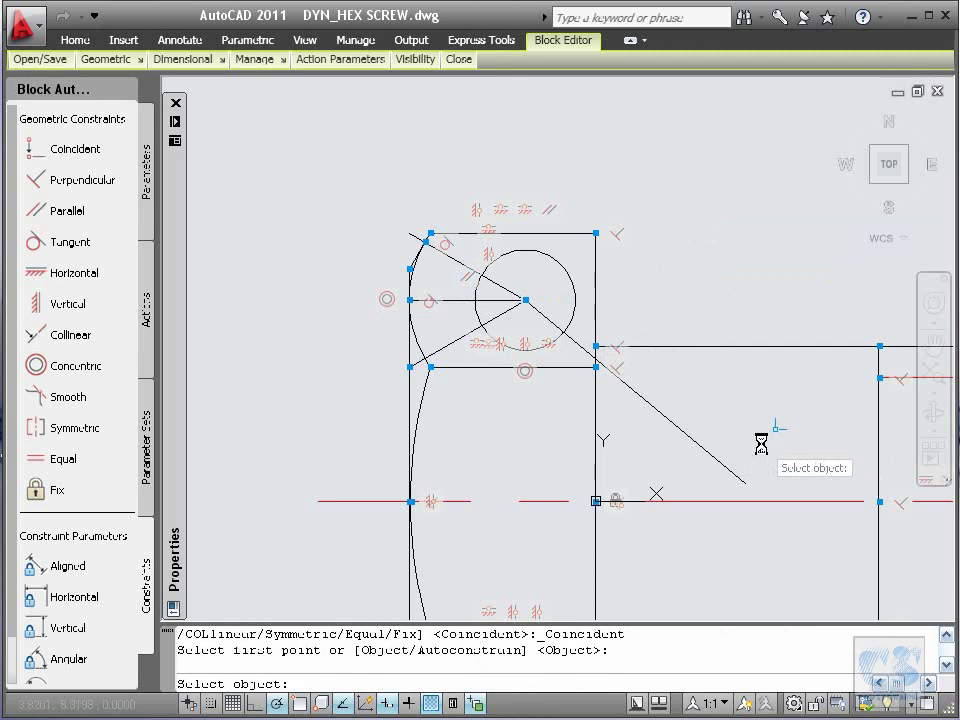
click(756, 500)
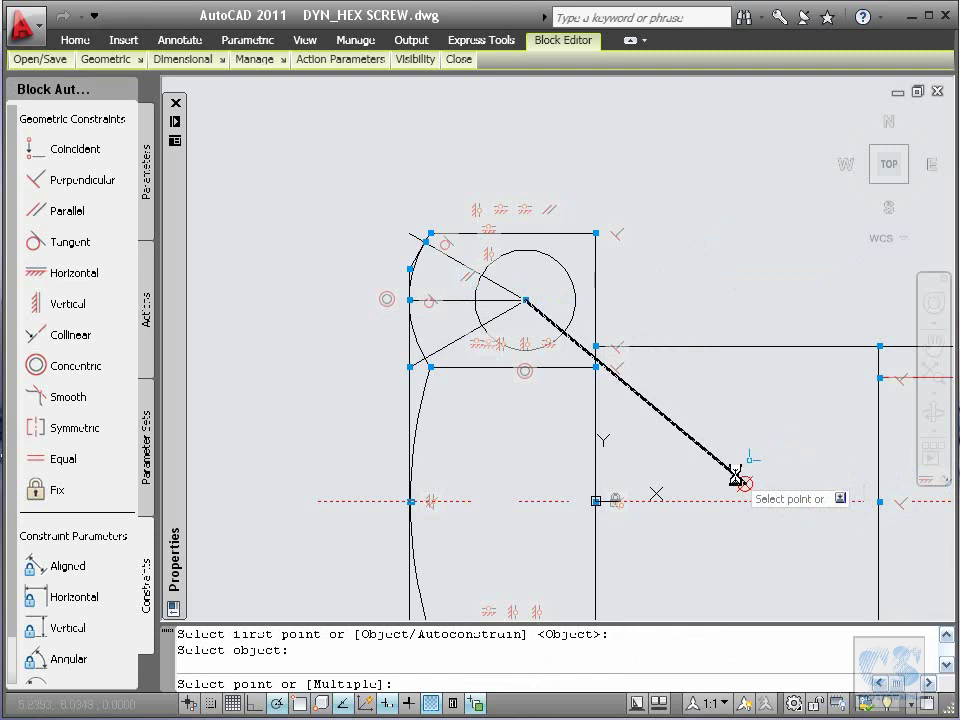
click(737, 479)
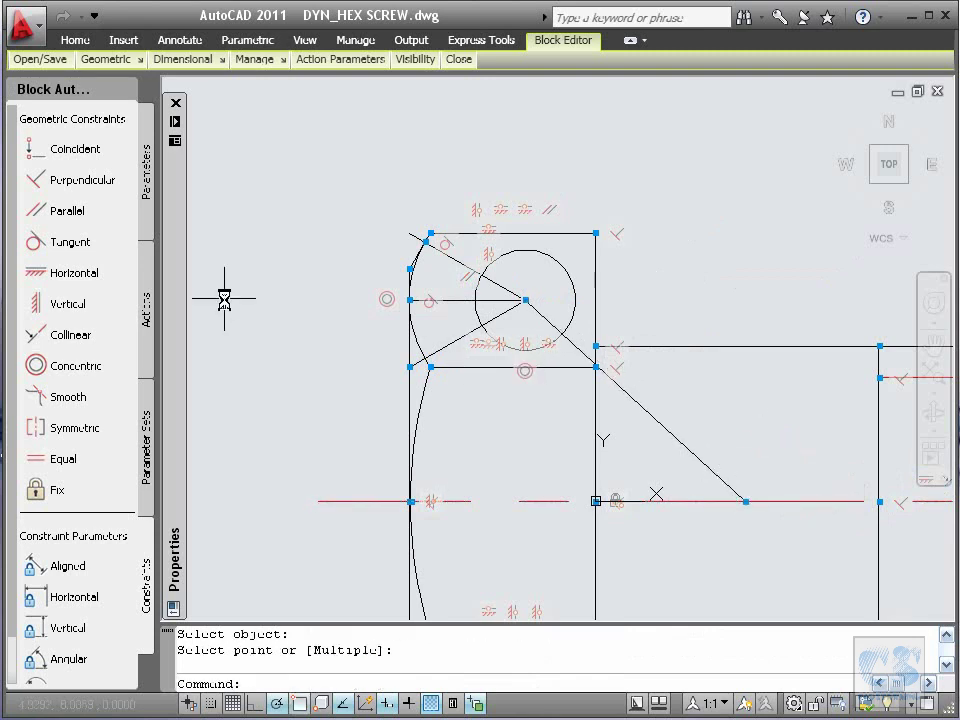
Apply a collinear constraint between the upper slanted line and the lower diagonal.
click(60, 335)
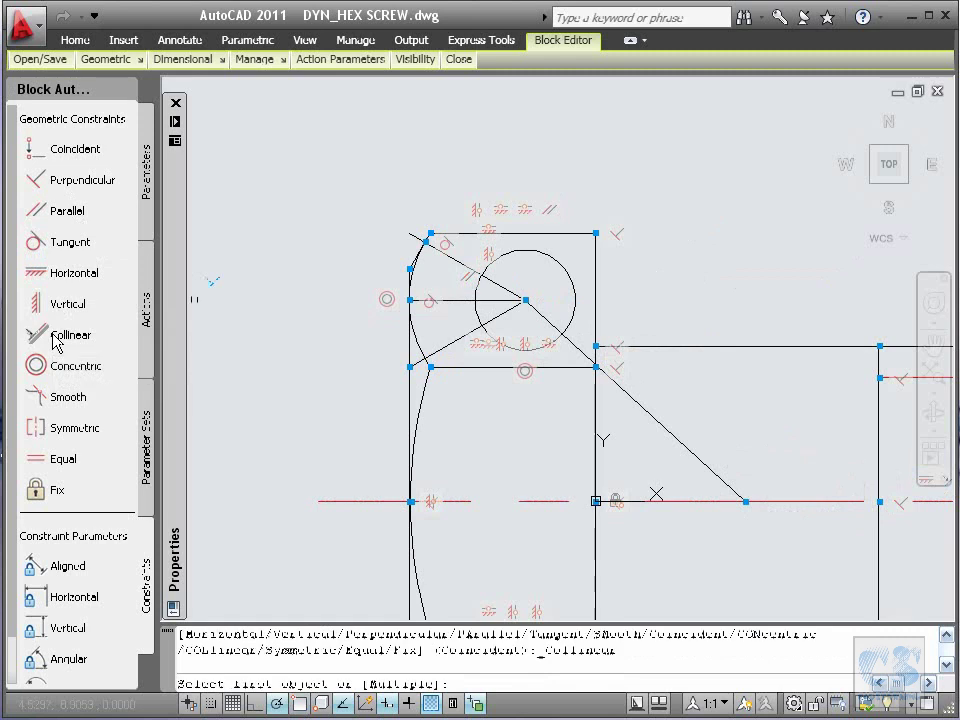
click(506, 293)
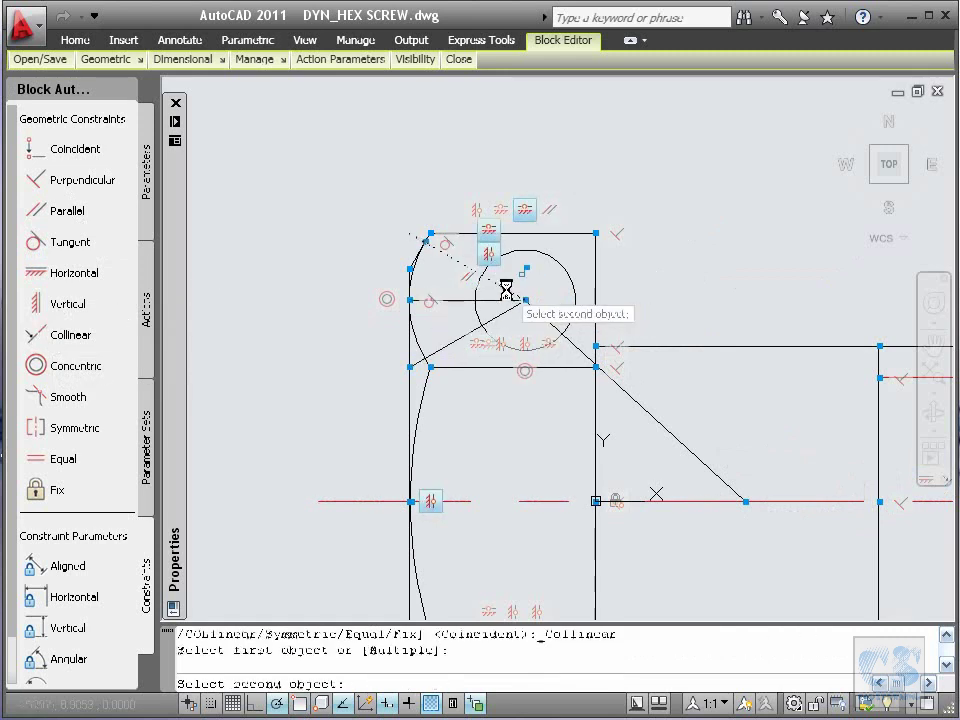
click(657, 424)
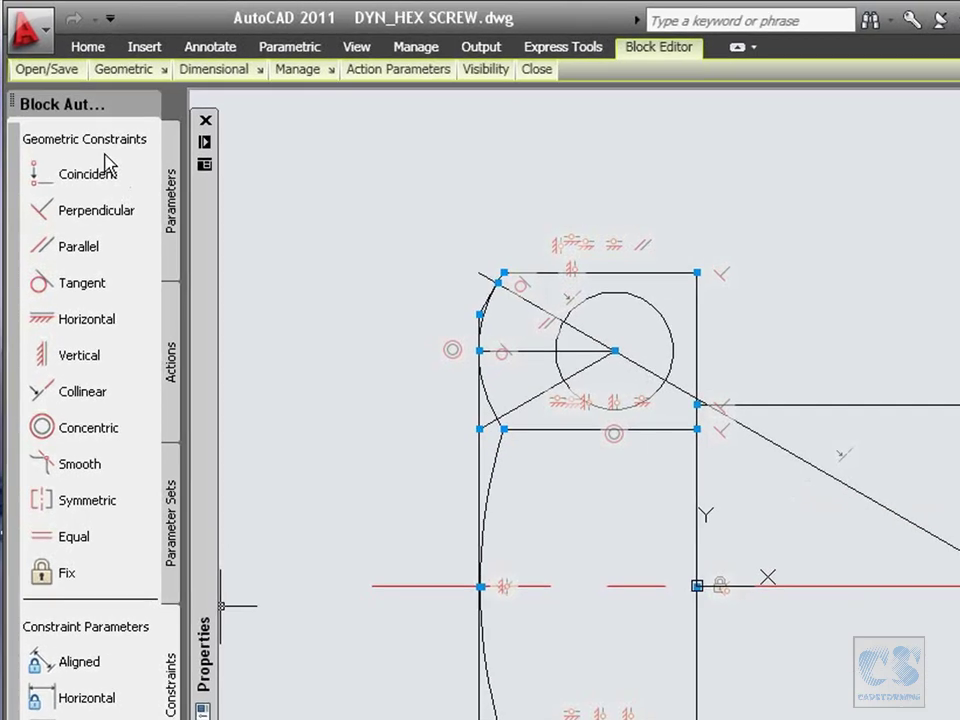
Close the Block Authoring Palettes and toggle the ribbon between minimized tabs and full panels.
click(154, 109)
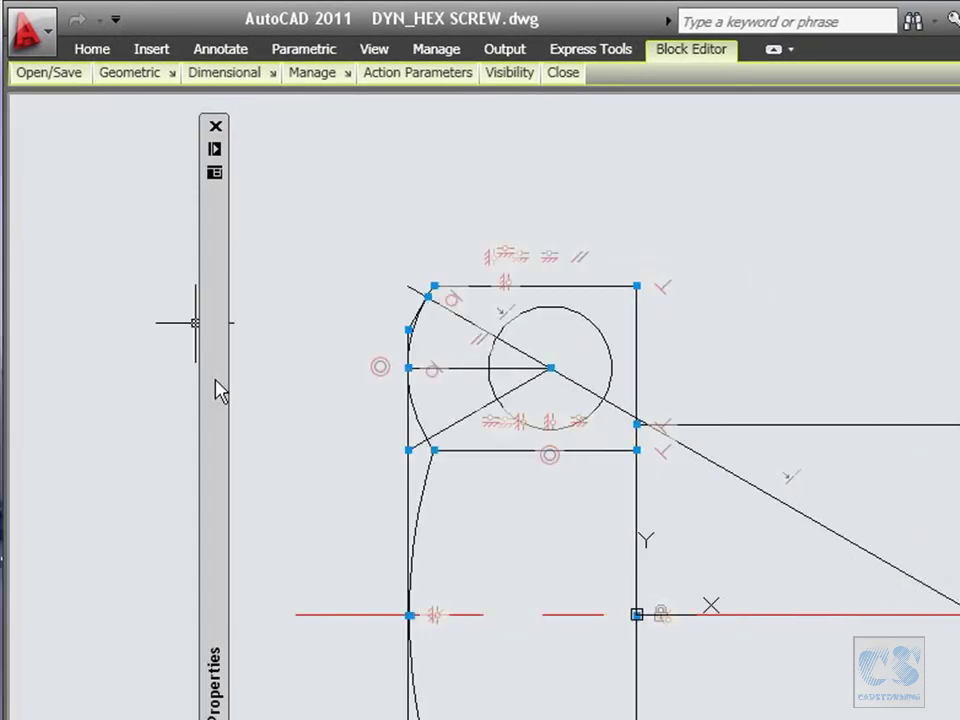
mouse_move(220, 390)
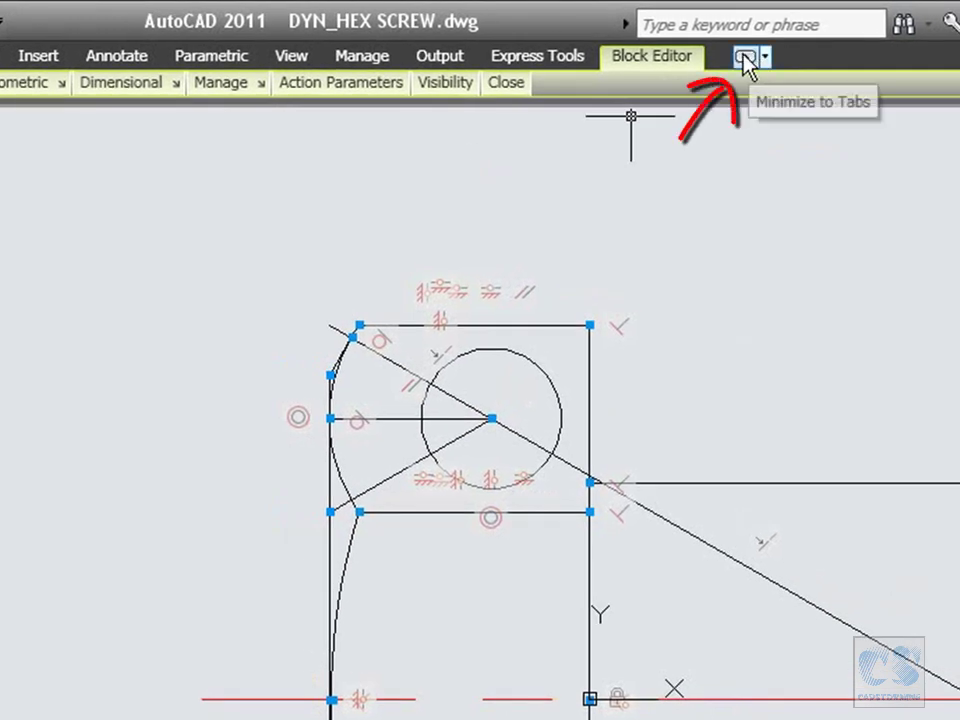
click(746, 58)
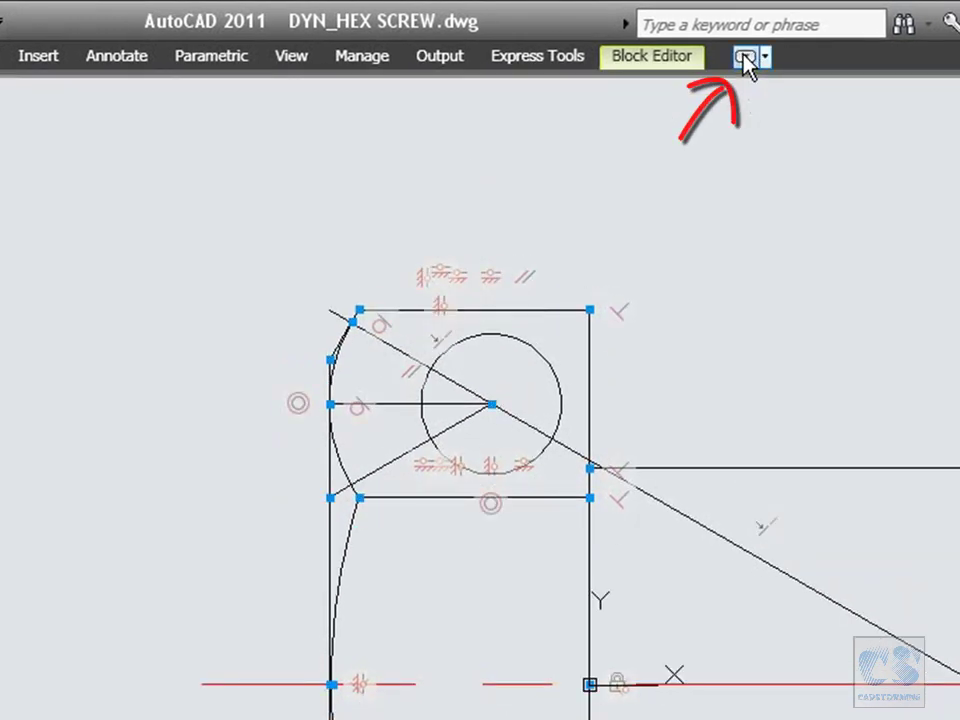
click(746, 60)
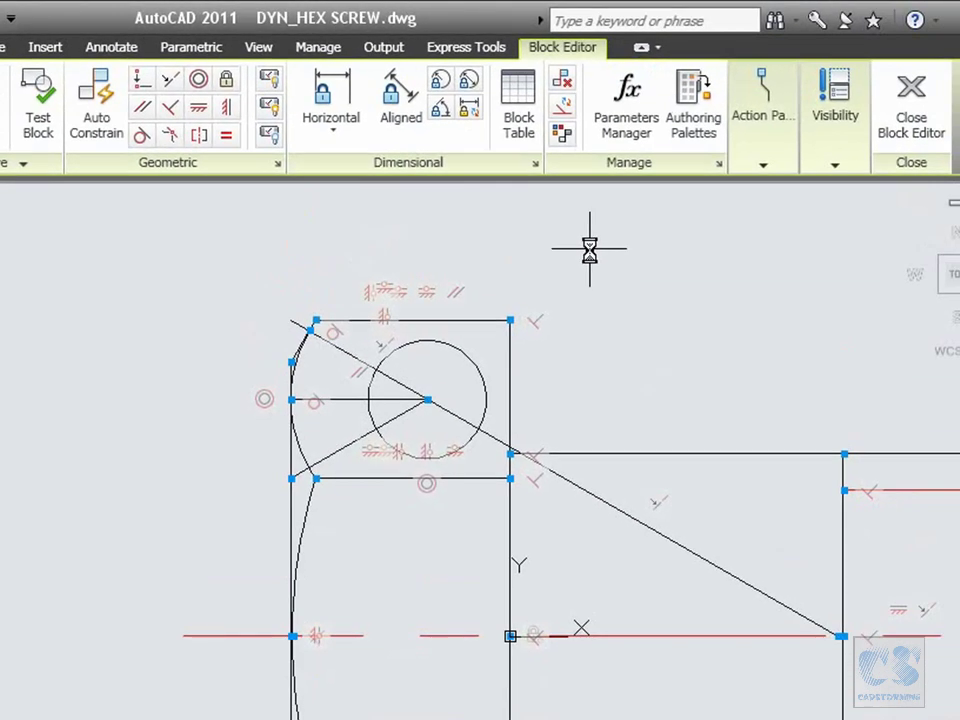
Add an angular constraint ang1 = 30° between the red centreline and the diagonal.
click(439, 111)
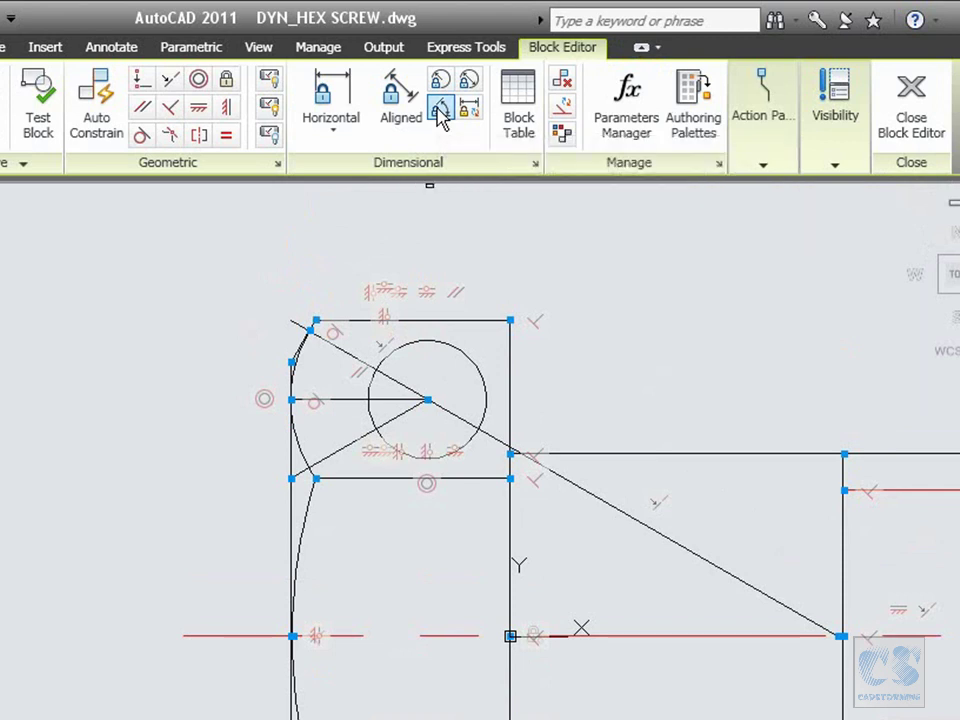
click(639, 636)
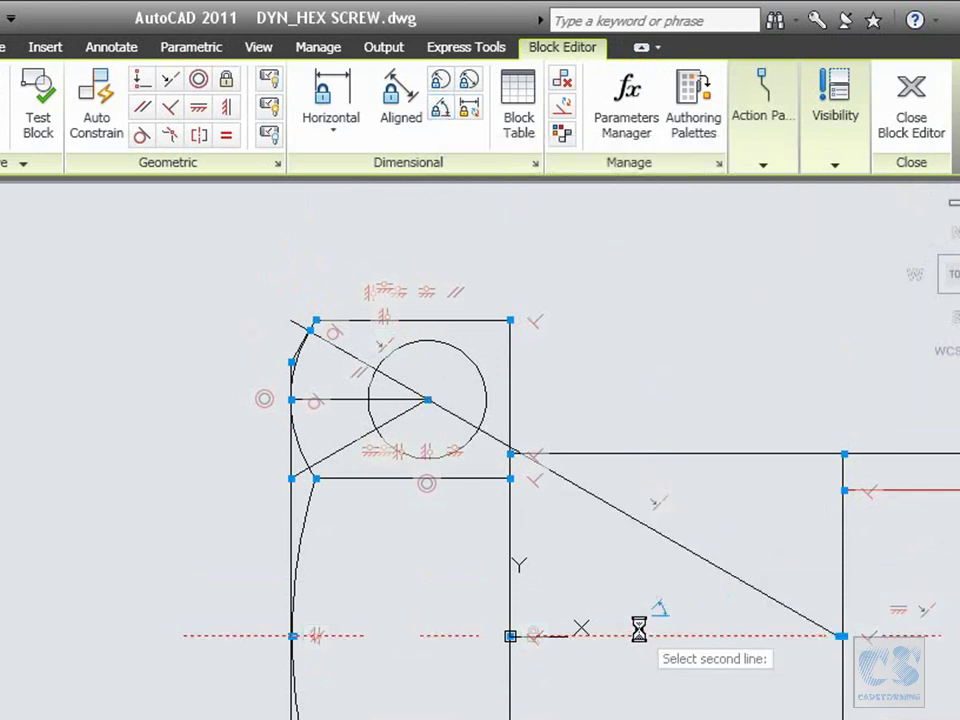
click(648, 530)
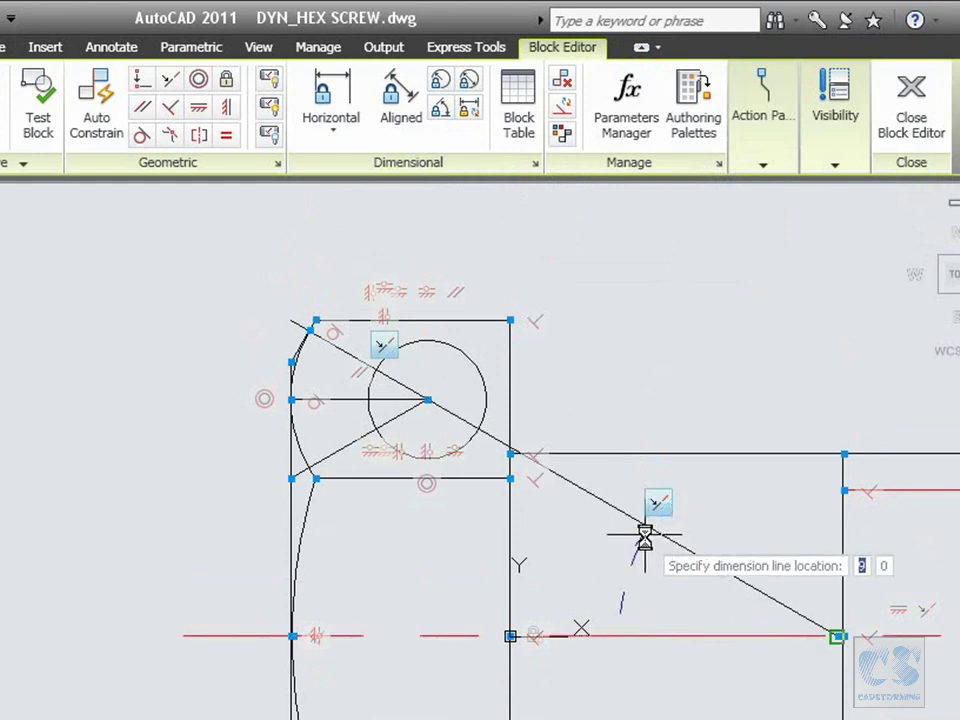
click(606, 560)
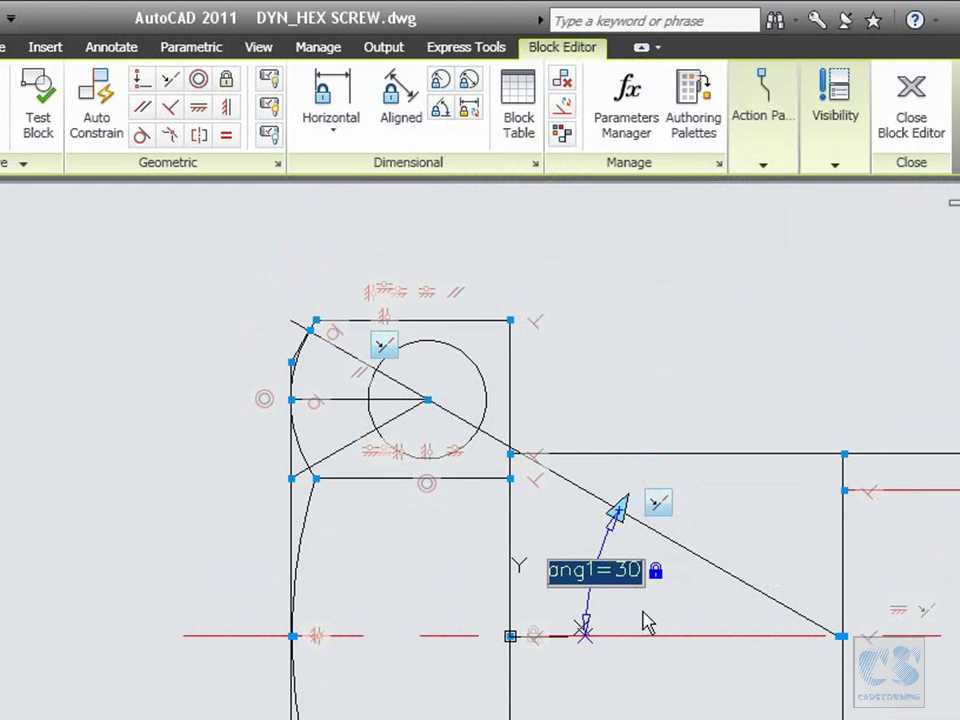
key(Return)
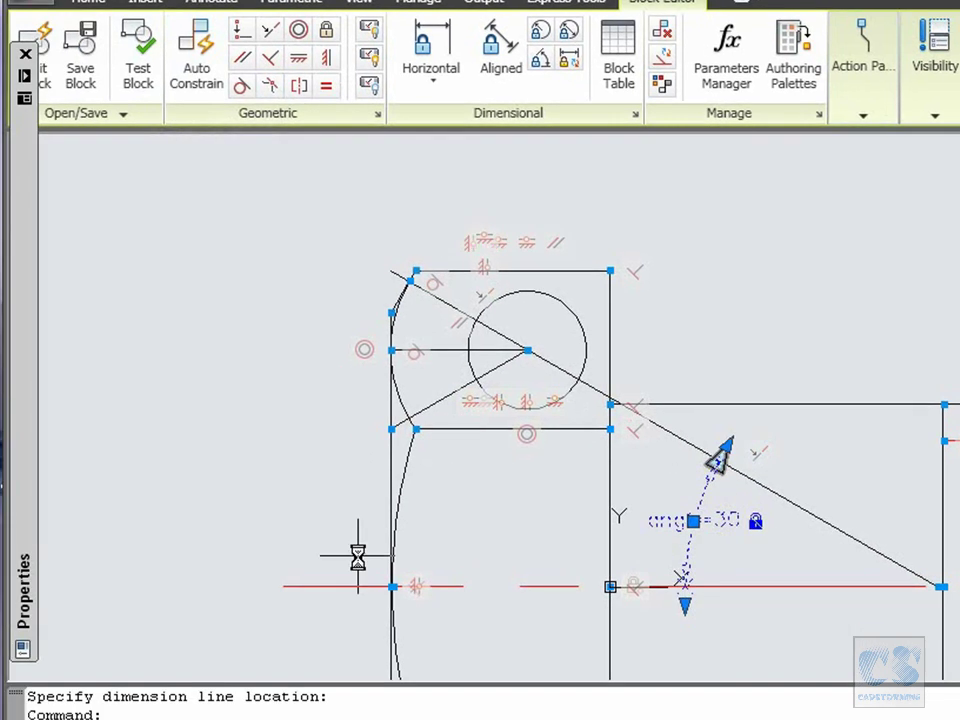
mouse_move(30, 597)
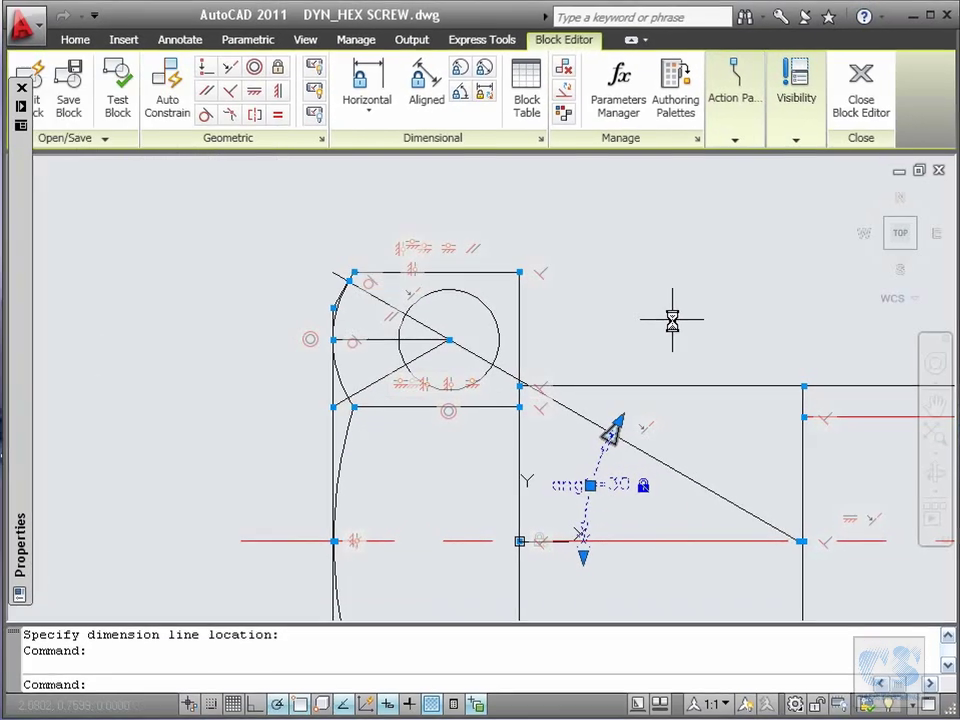
key(Escape)
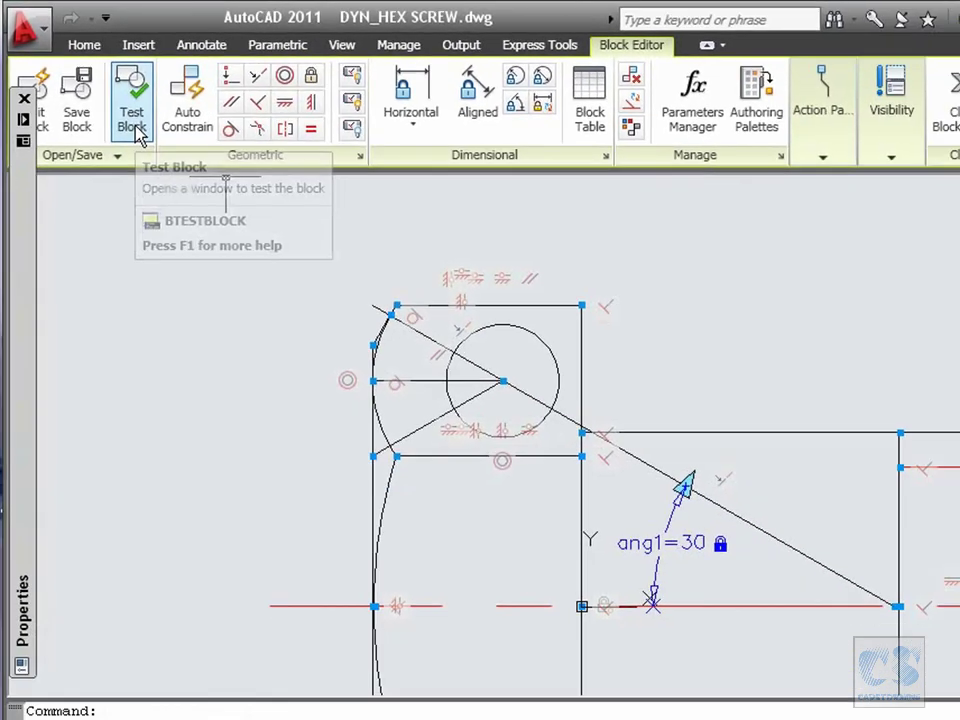
click(133, 122)
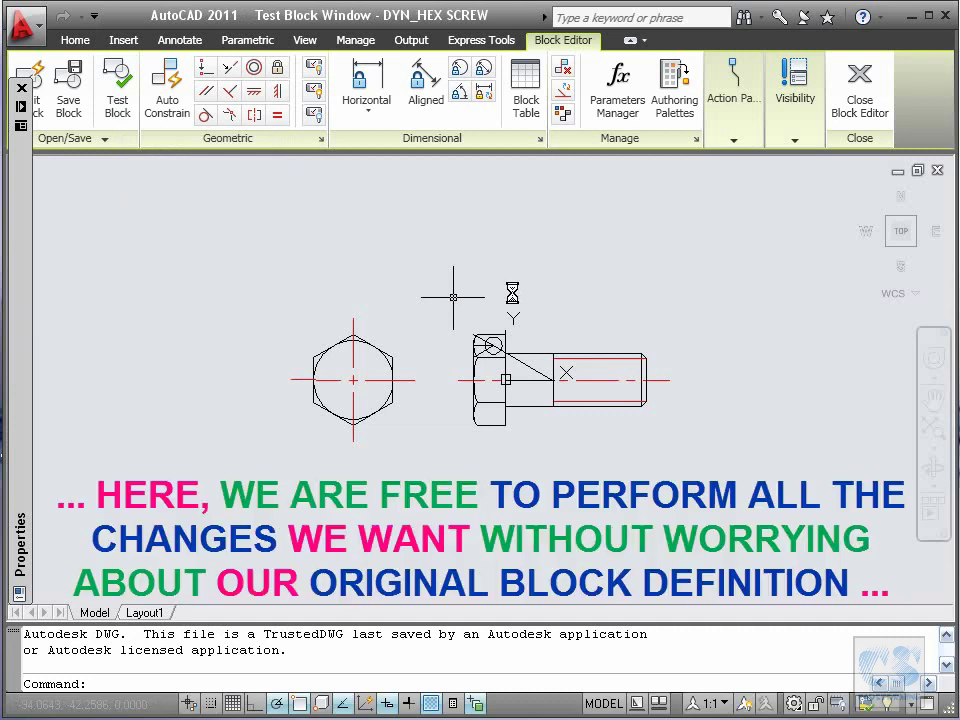
text(z)
key(Return)
click(444, 293)
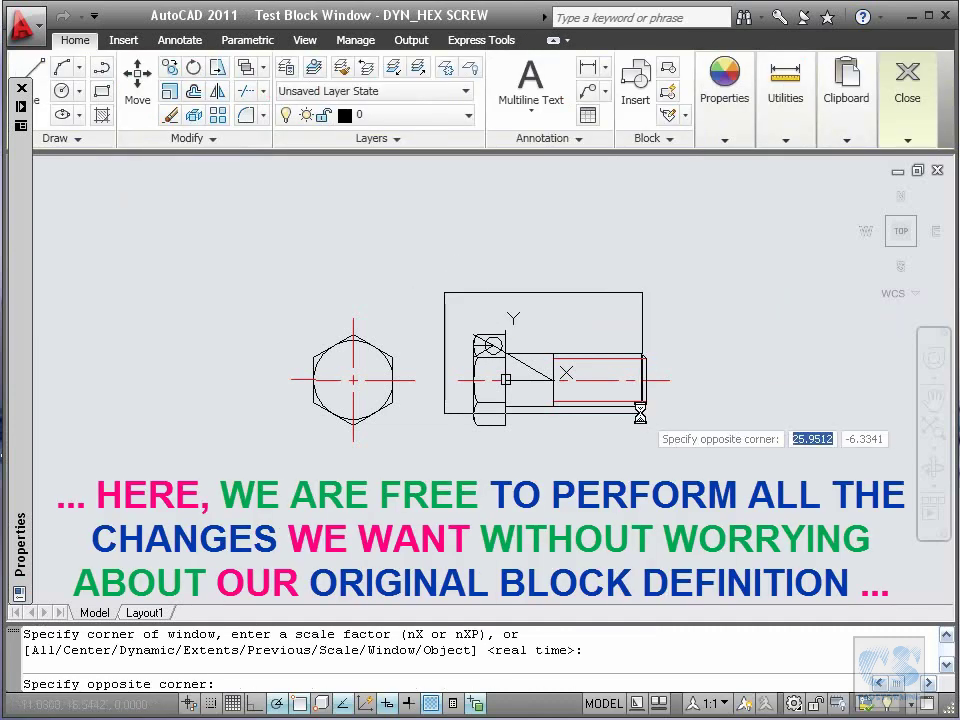
click(606, 435)
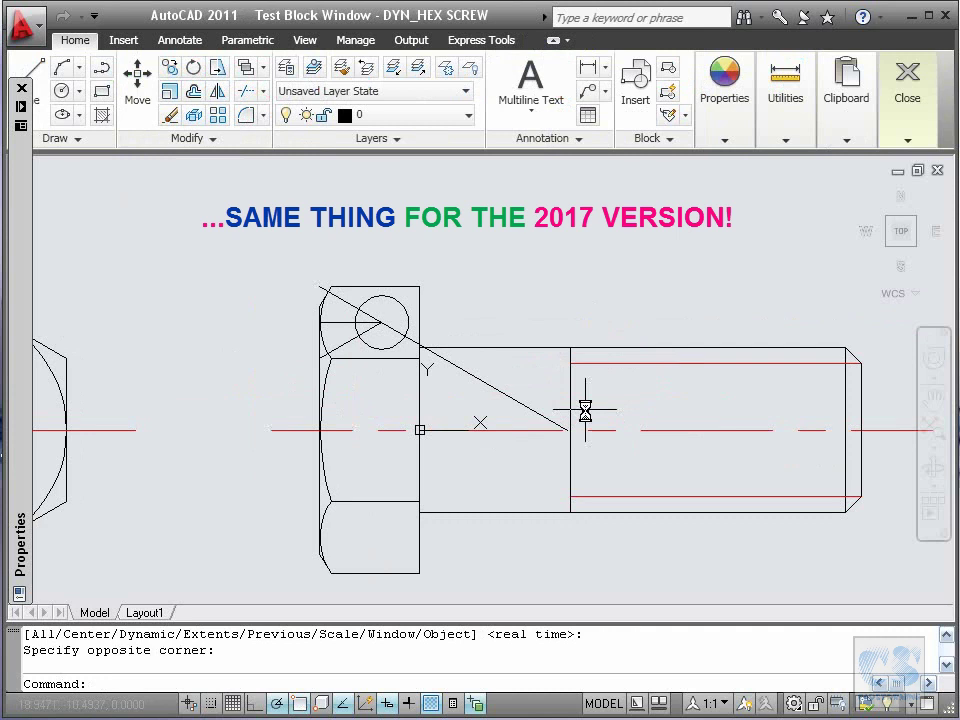
click(484, 386)
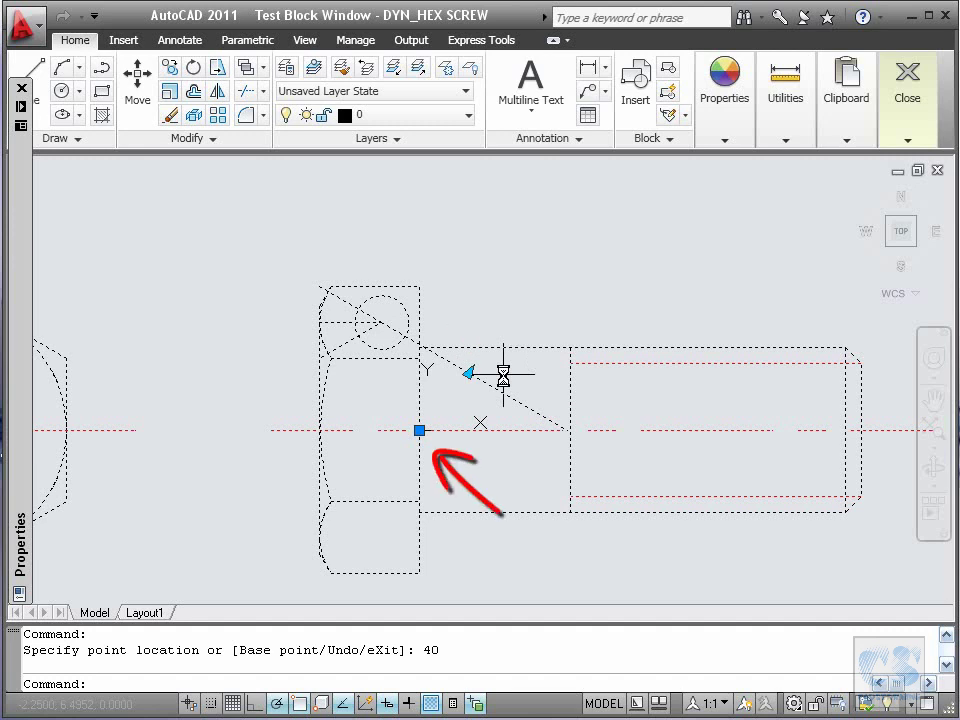
click(468, 372)
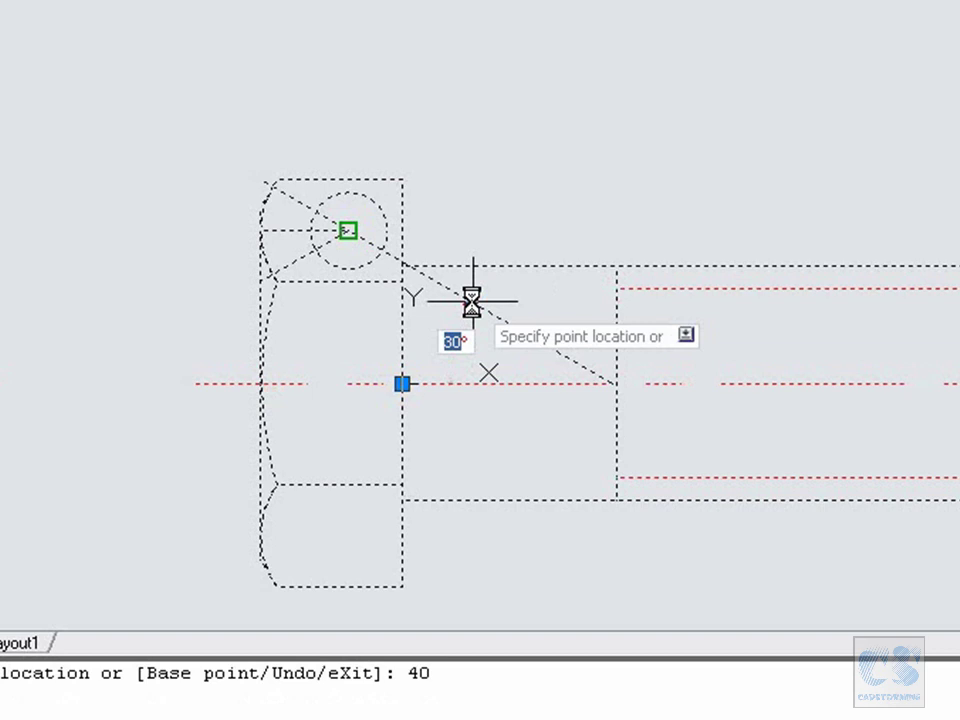
text(40)
key(Return)
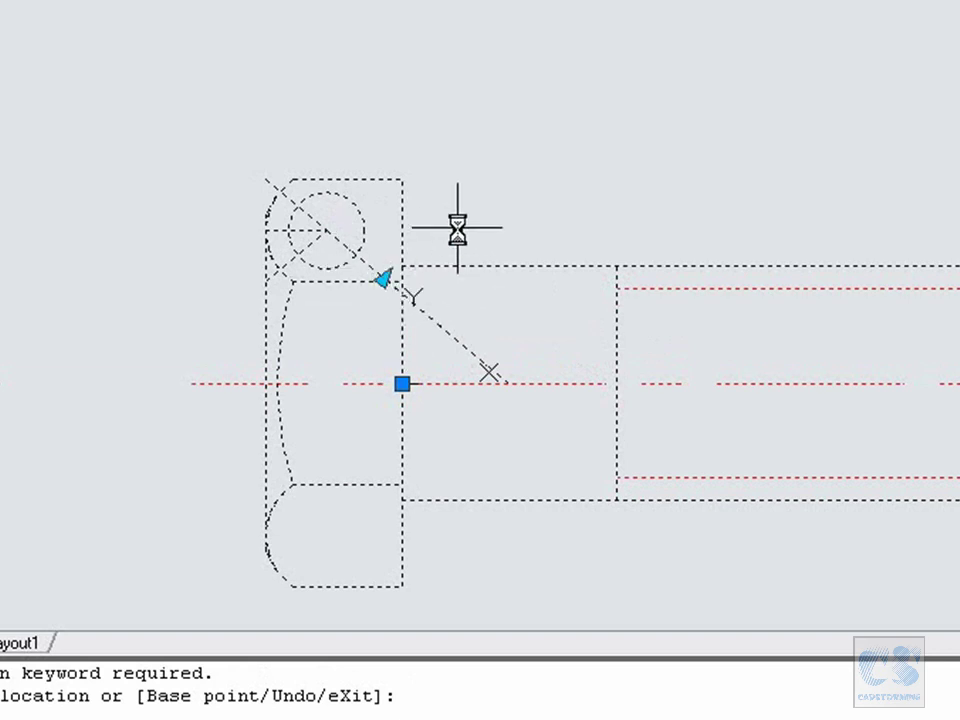
key(Escape)
text(z)
key(Return)
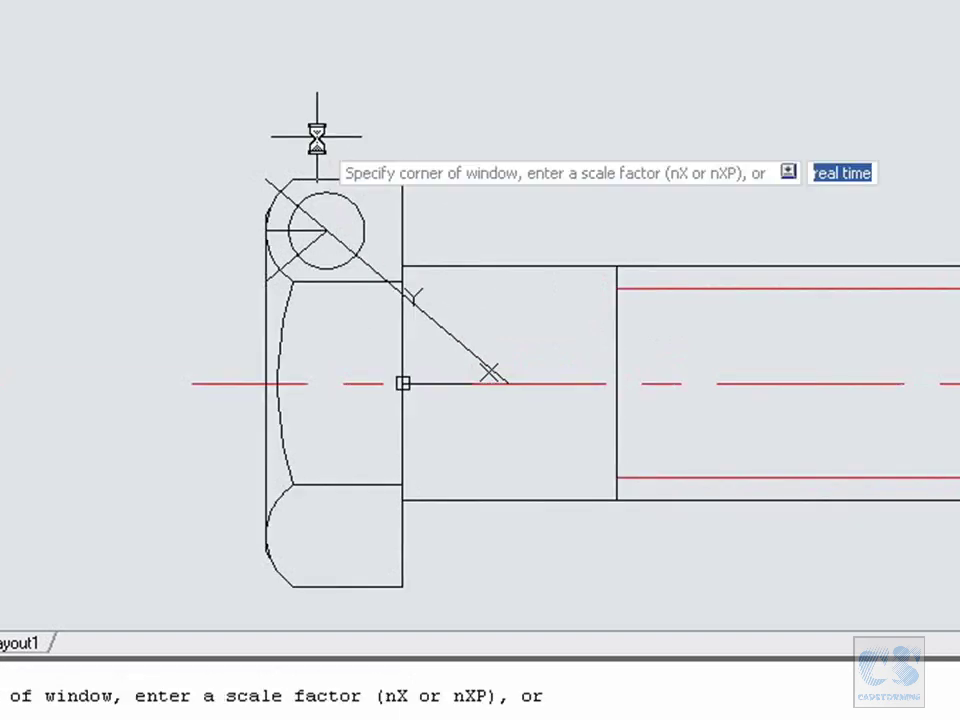
click(209, 141)
click(378, 285)
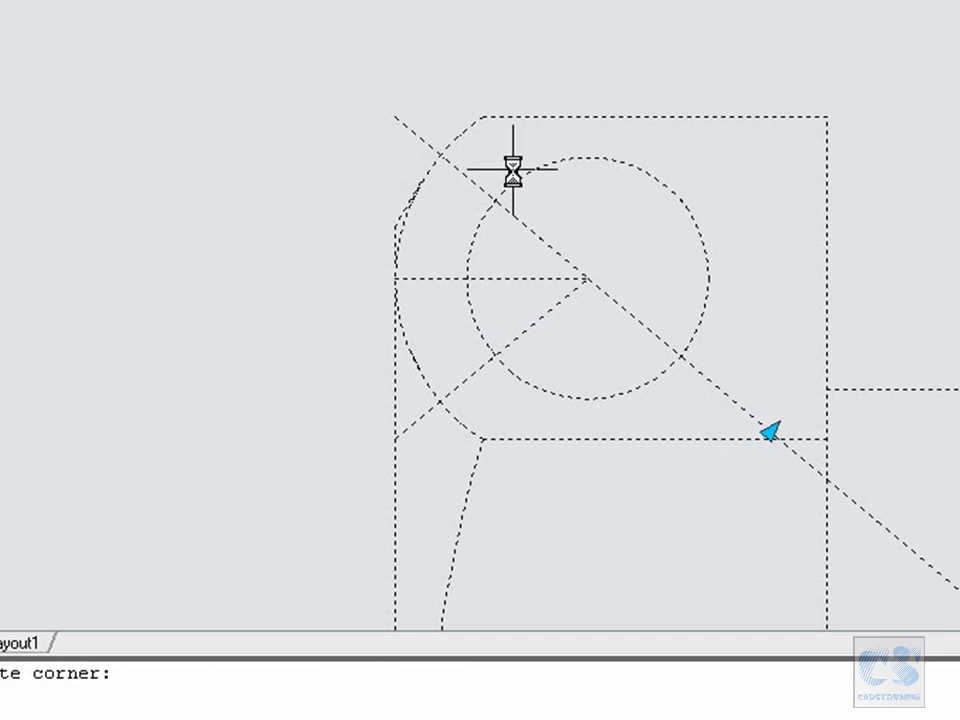
key(Escape)
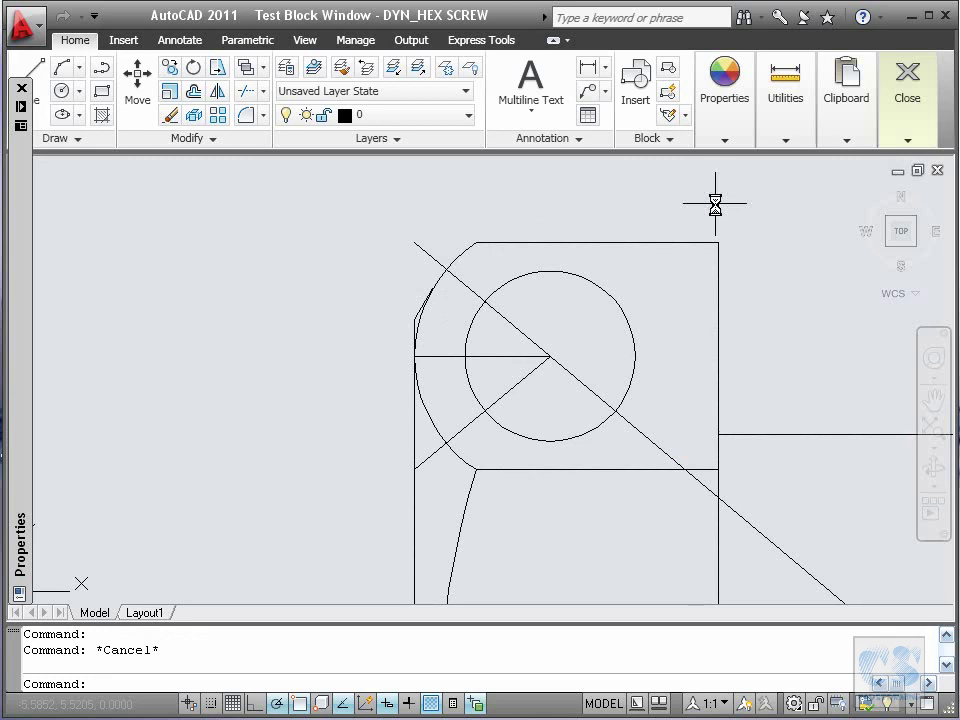
mouse_move(908, 146)
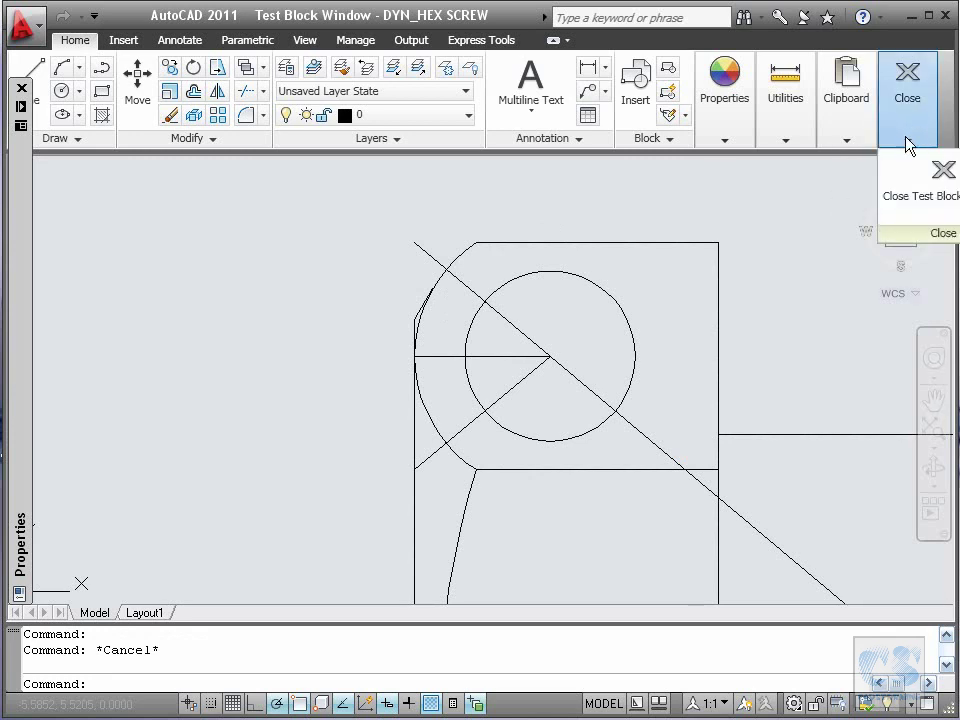
Close the Test Block Window and pan the drawing up and to the left.
click(903, 196)
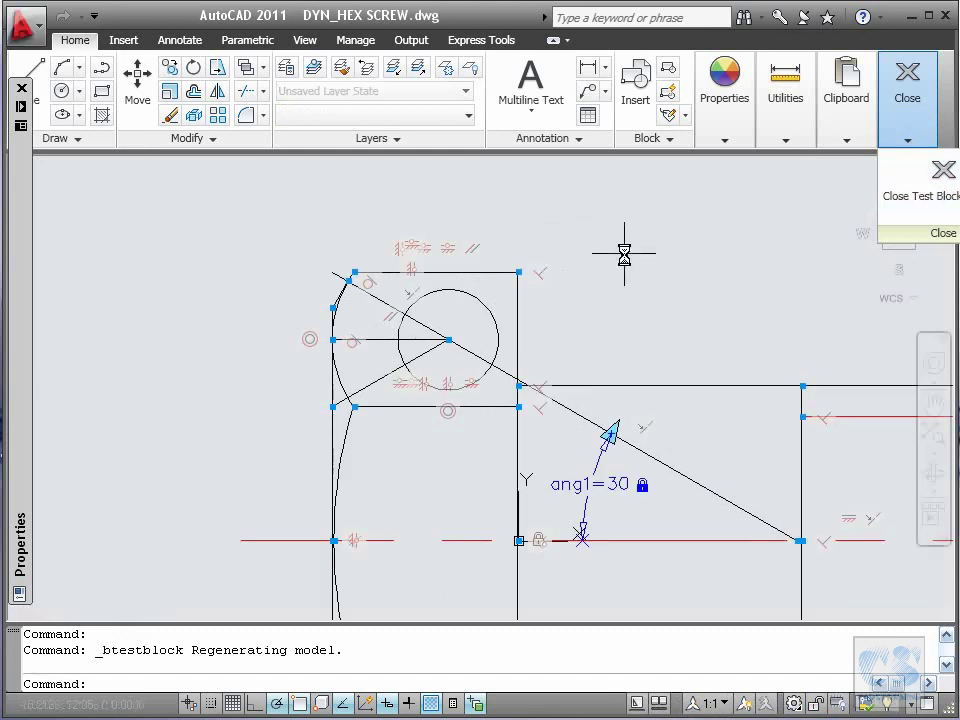
text(P)
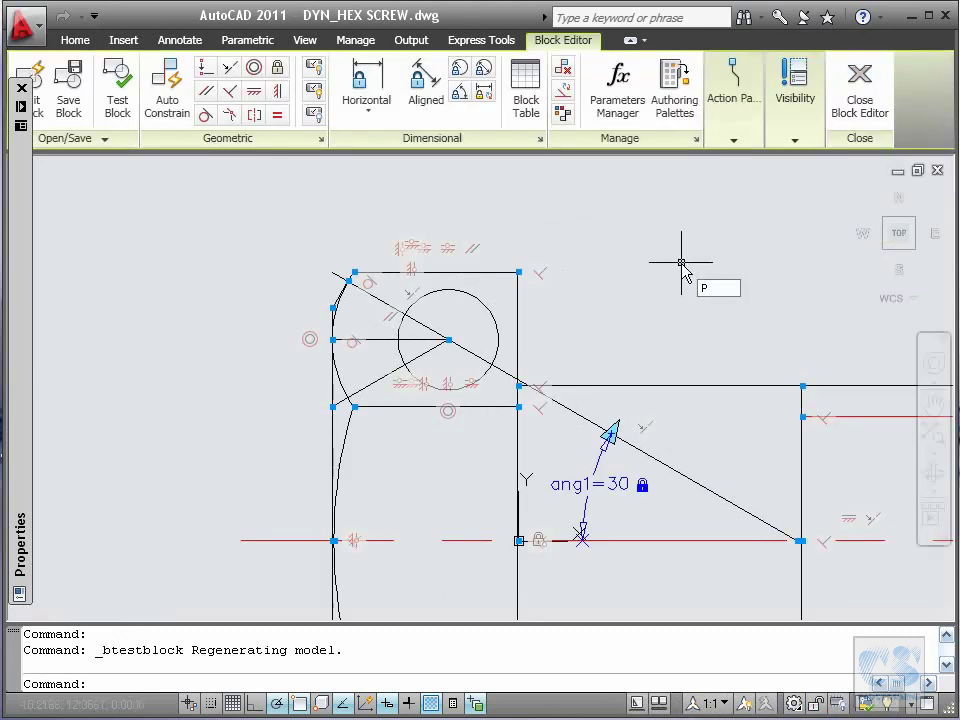
key(Return)
drag(701, 302, 568, 208)
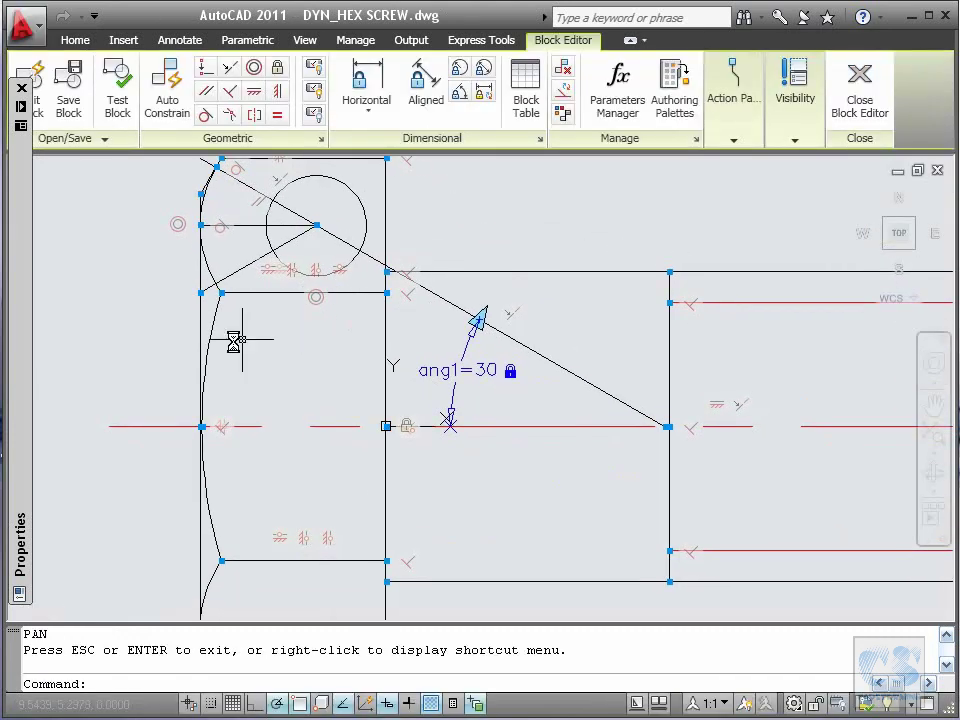
key(Escape)
click(208, 332)
click(640, 413)
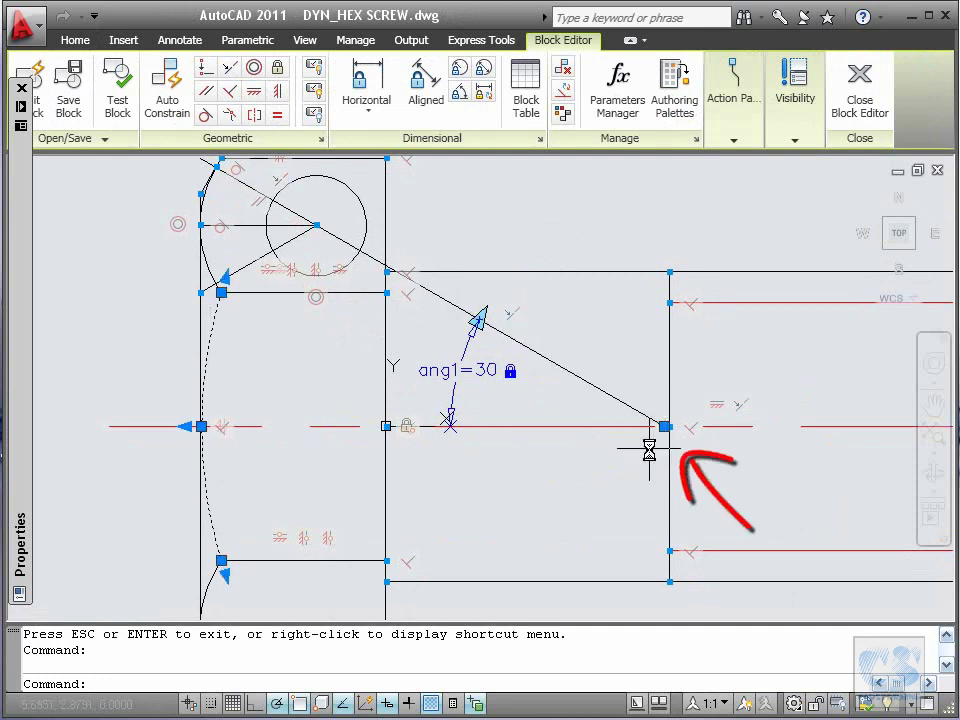
key(Escape)
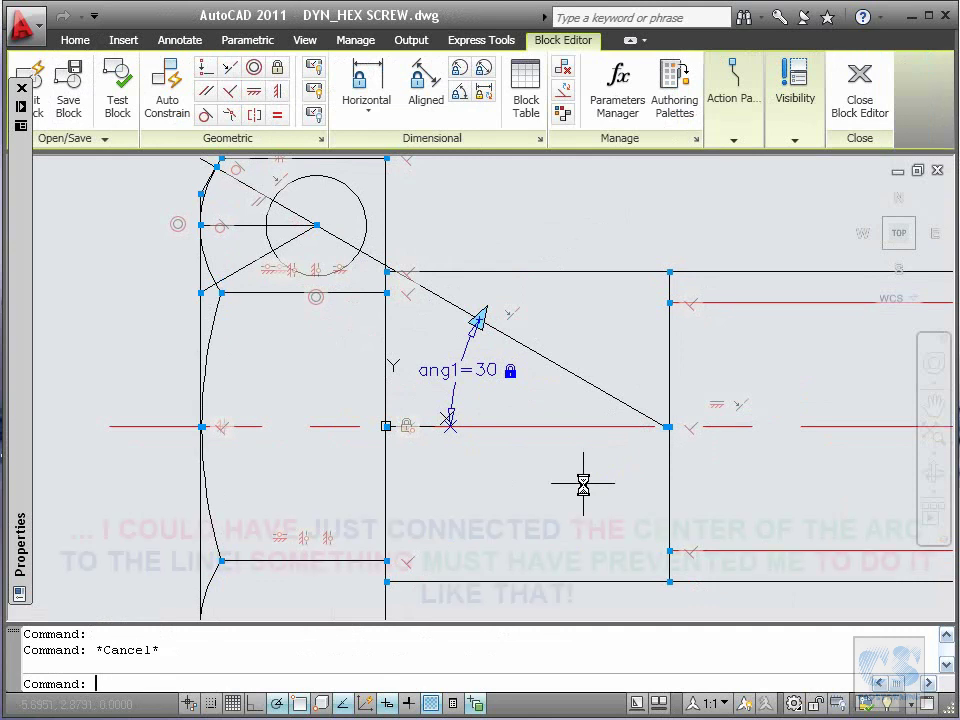
Draw a circle below the slanted line.
text(c)
key(Return)
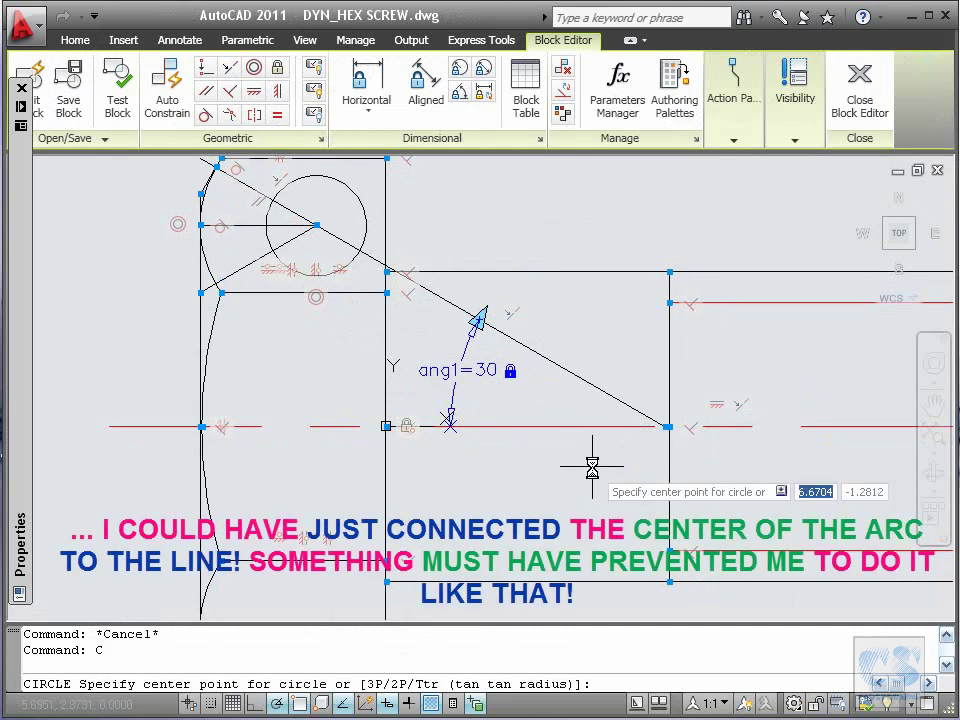
click(577, 464)
click(622, 467)
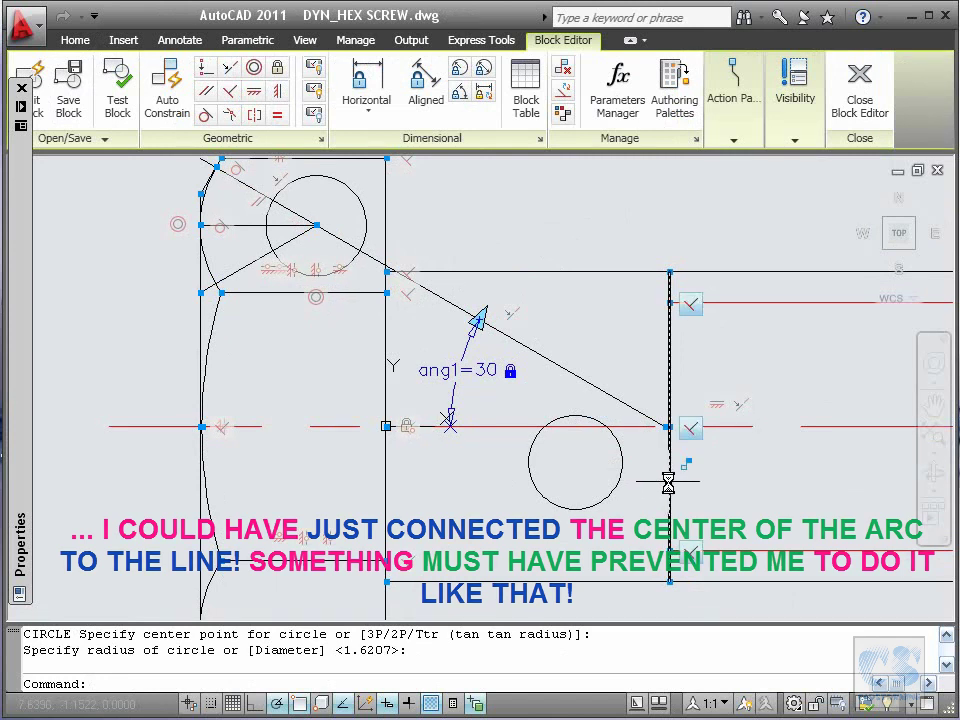
Stretch the thread's vertical line further right by its grip.
click(669, 484)
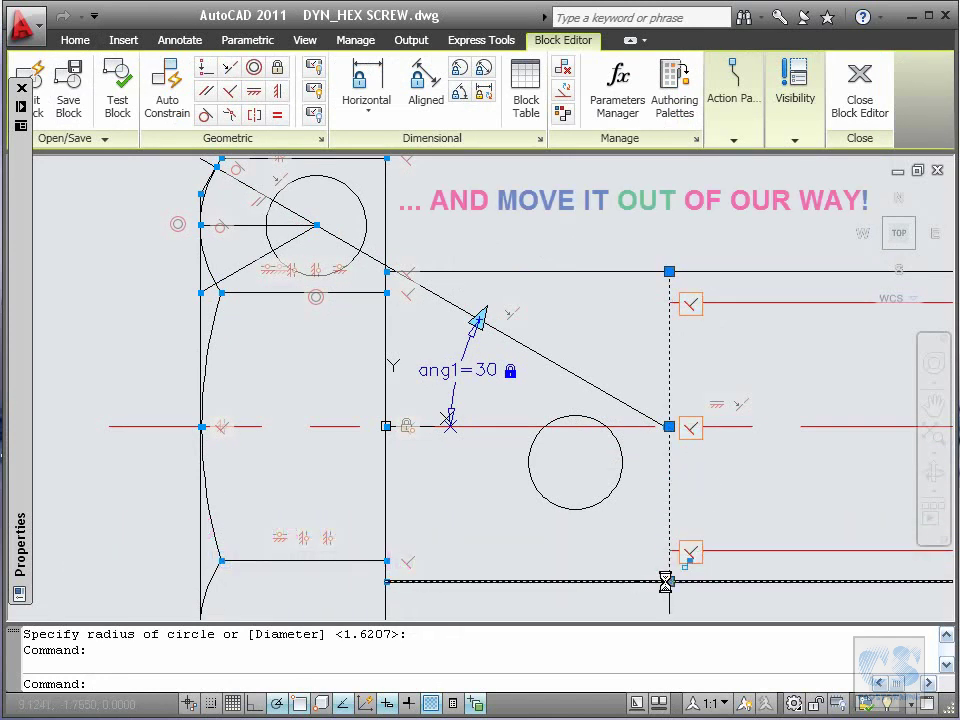
click(668, 580)
click(680, 550)
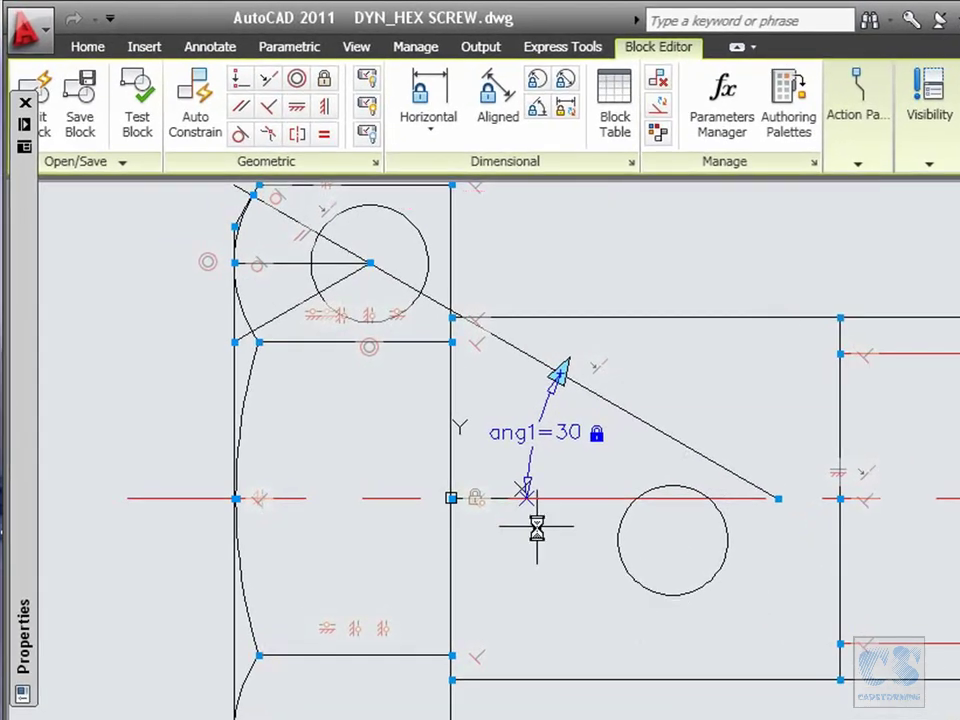
Make the new circle's centre coincide with the slanted line's right end.
click(243, 86)
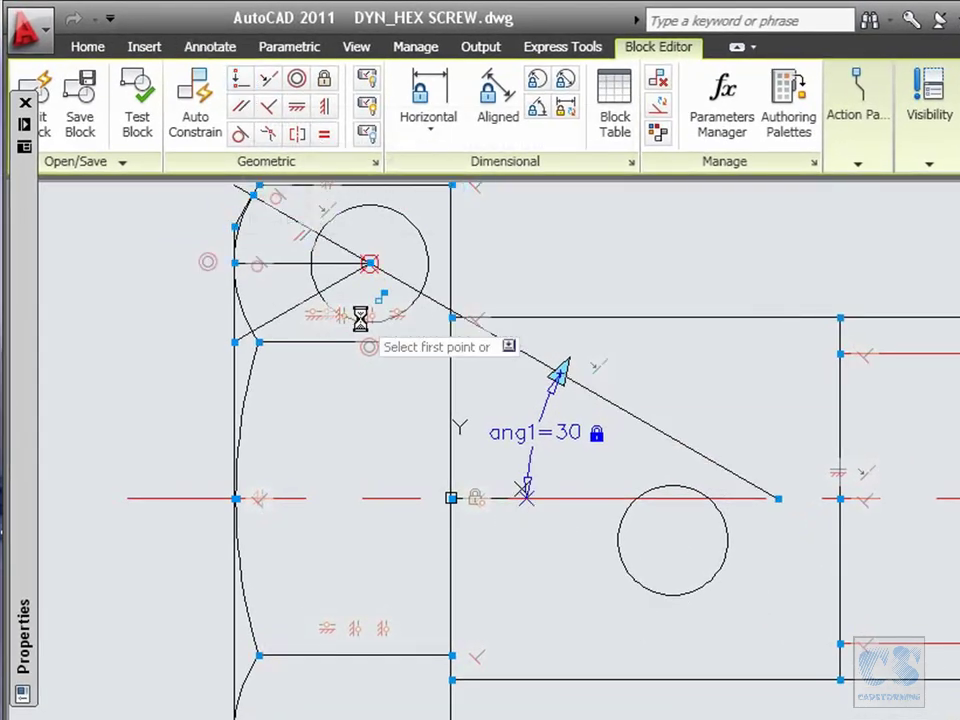
click(745, 483)
click(719, 570)
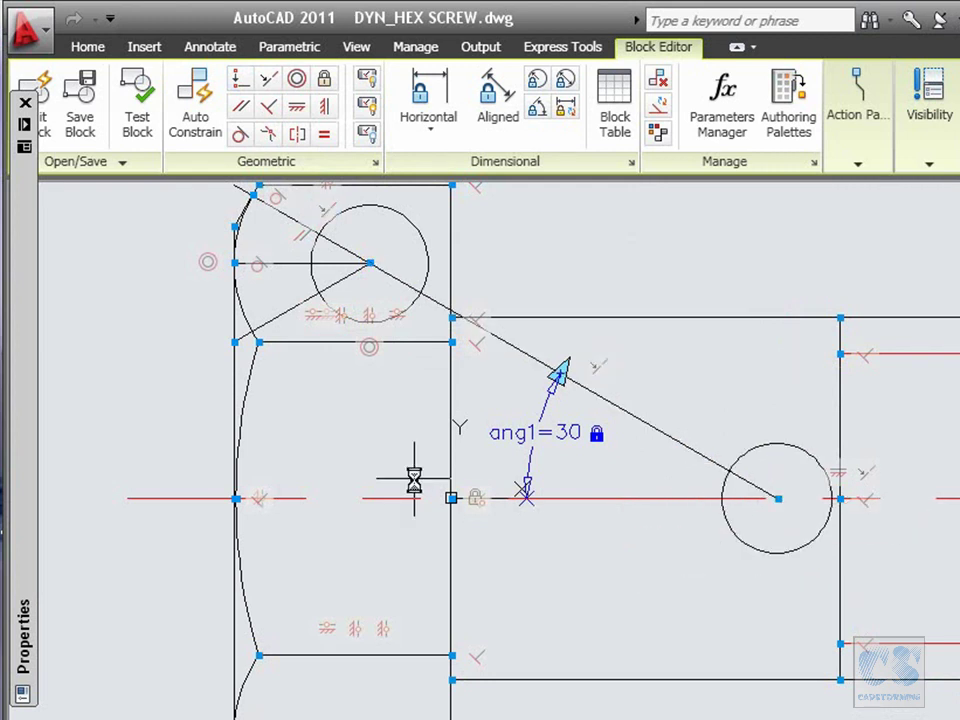
Constrain the new circle concentric with the head's left arc.
click(297, 85)
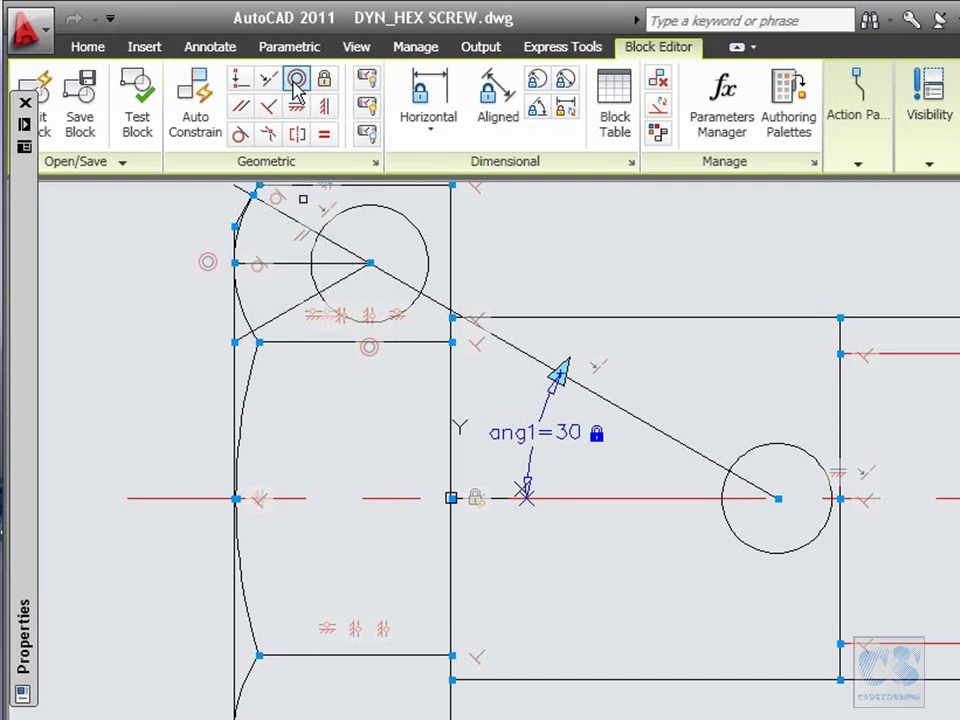
click(738, 540)
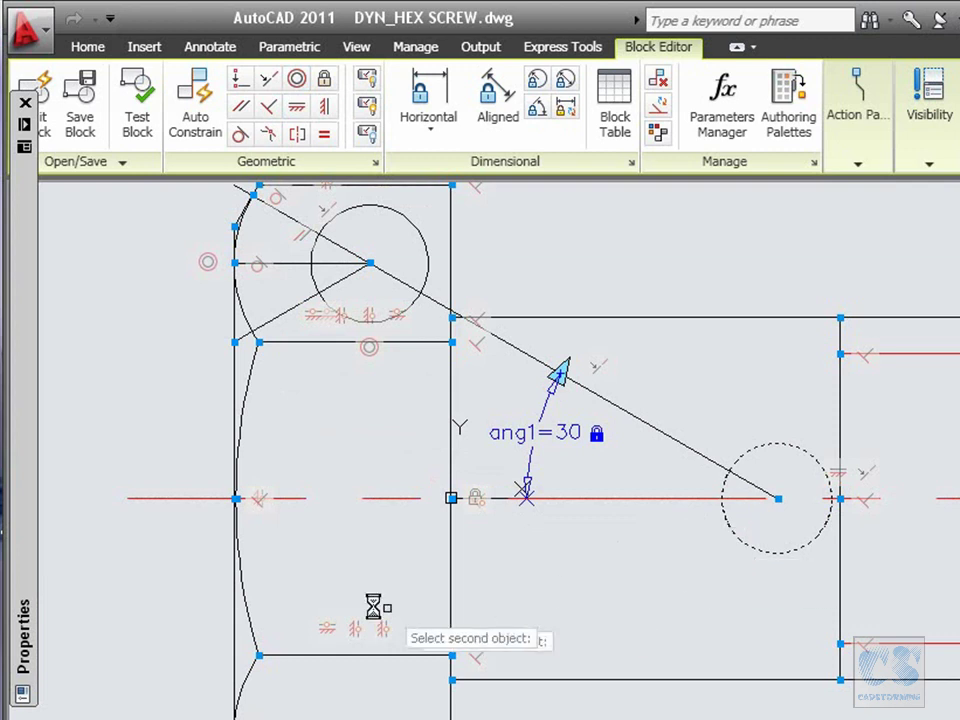
click(247, 602)
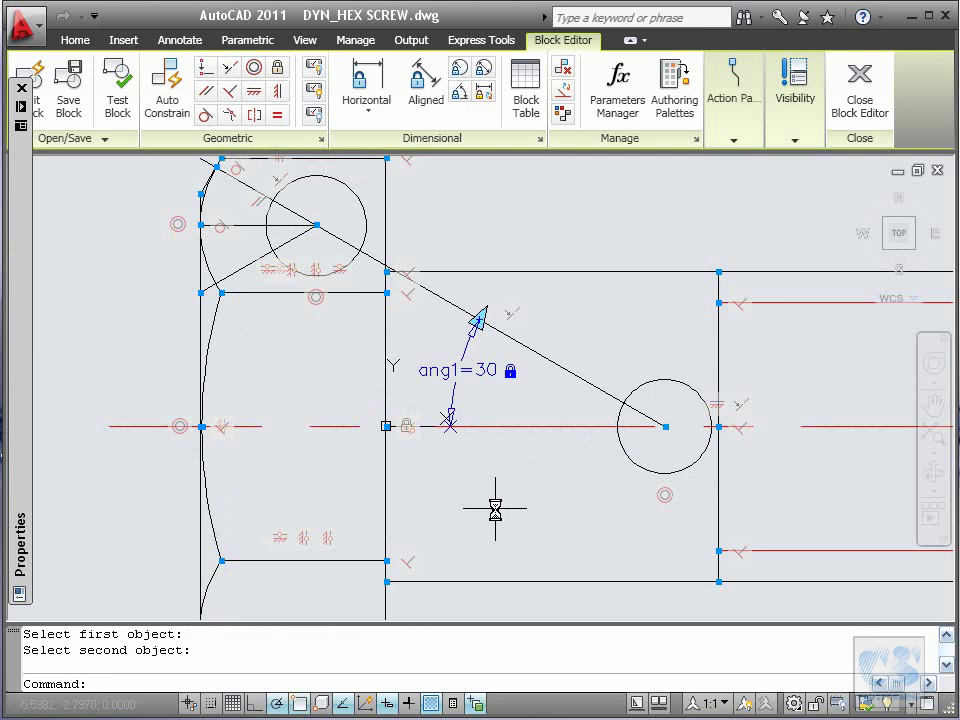
Pan and zoom out to frame the whole screw drawing.
text(p)
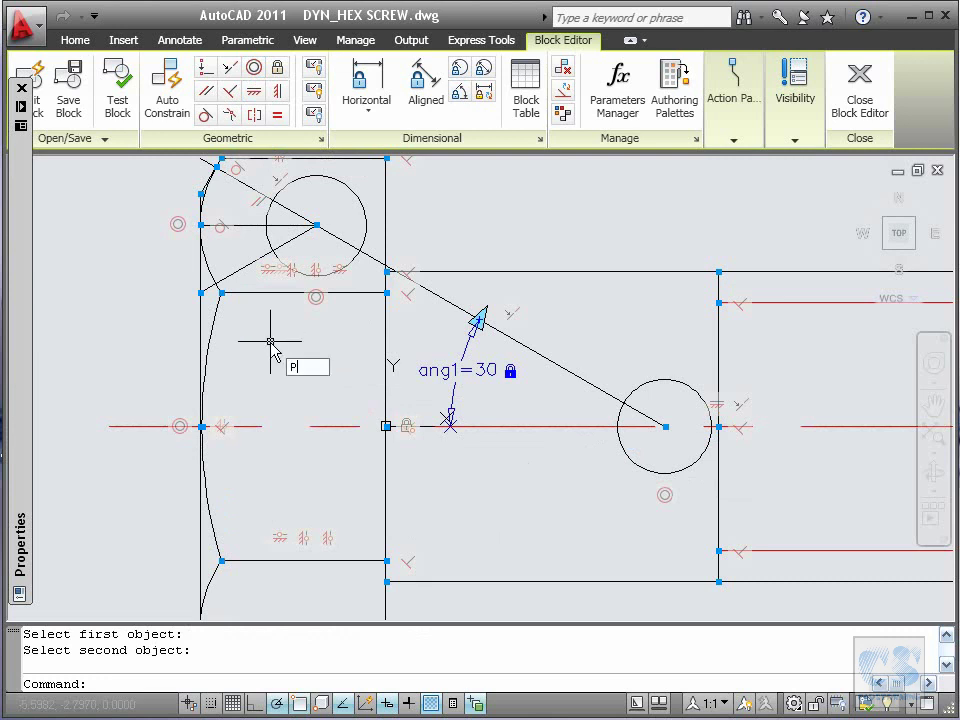
key(Return)
mouse_move(272, 343)
mouse_down()
mouse_move(311, 261)
mouse_move(306, 229)
mouse_move(228, 499)
mouse_up()
right_click(228, 499)
click(287, 551)
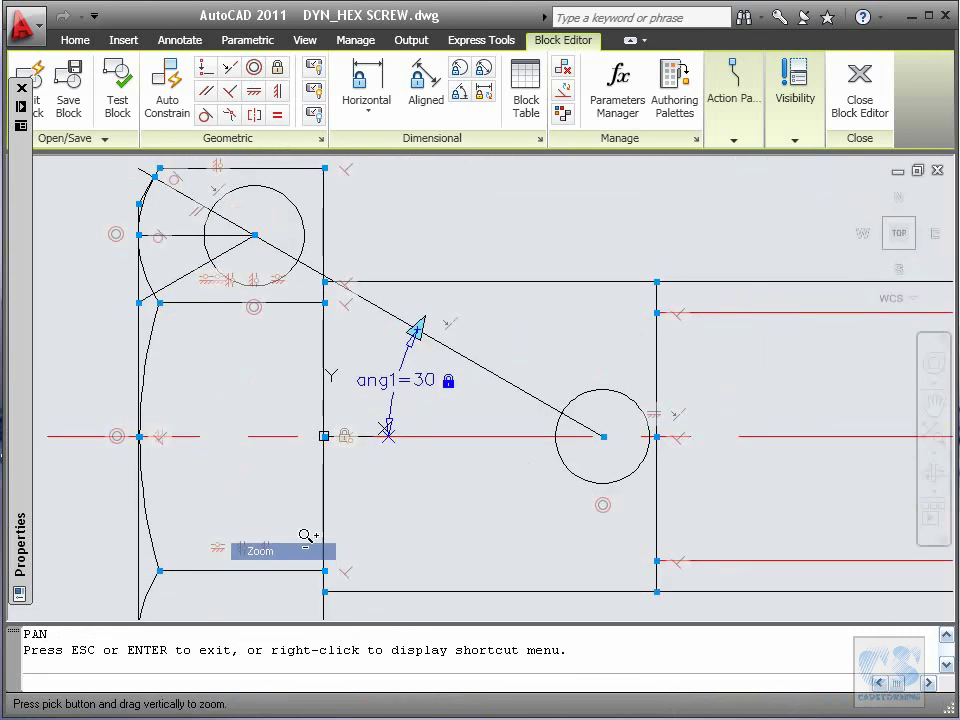
drag(306, 536, 385, 540)
right_click(461, 461)
click(508, 493)
mouse_move(497, 457)
mouse_down()
mouse_move(489, 401)
mouse_move(489, 424)
mouse_up()
key(Escape)
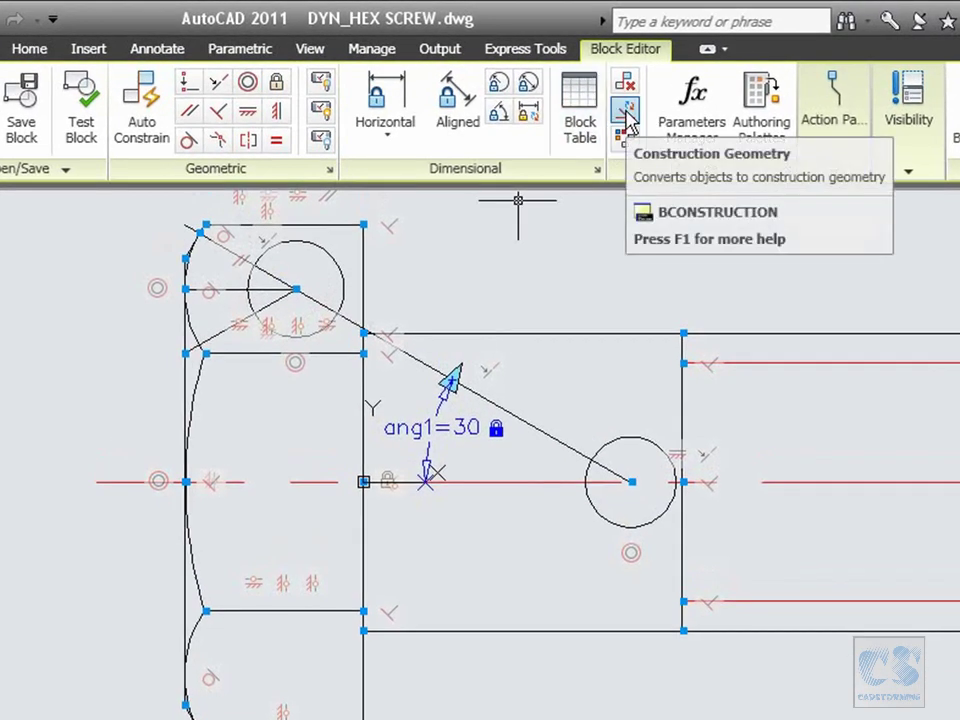
Convert the two circles and their connecting lines into construction geometry.
click(626, 113)
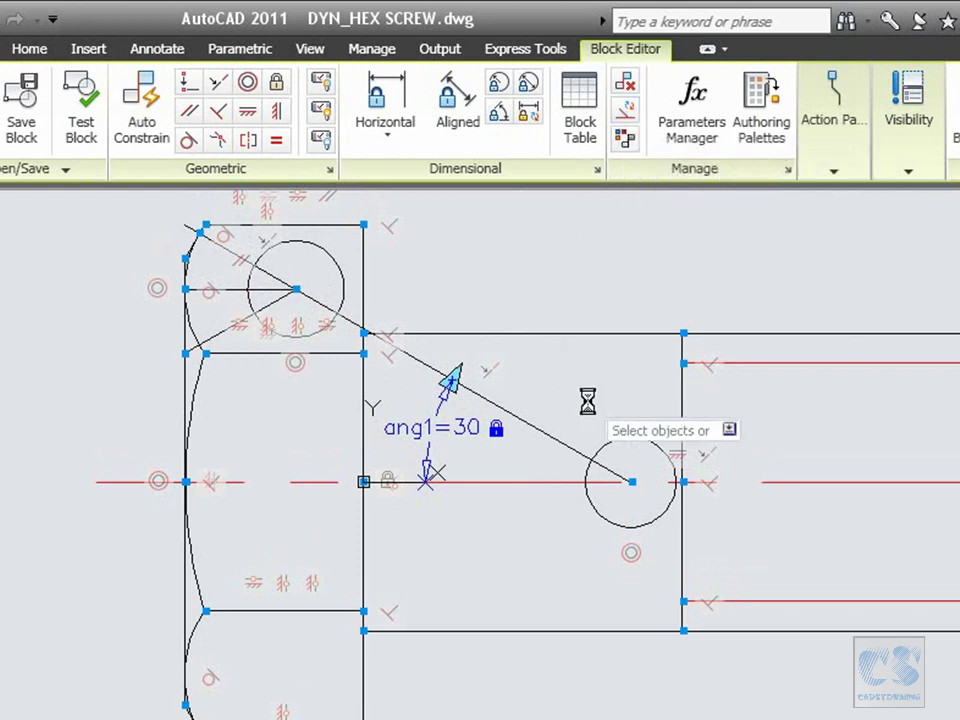
click(613, 440)
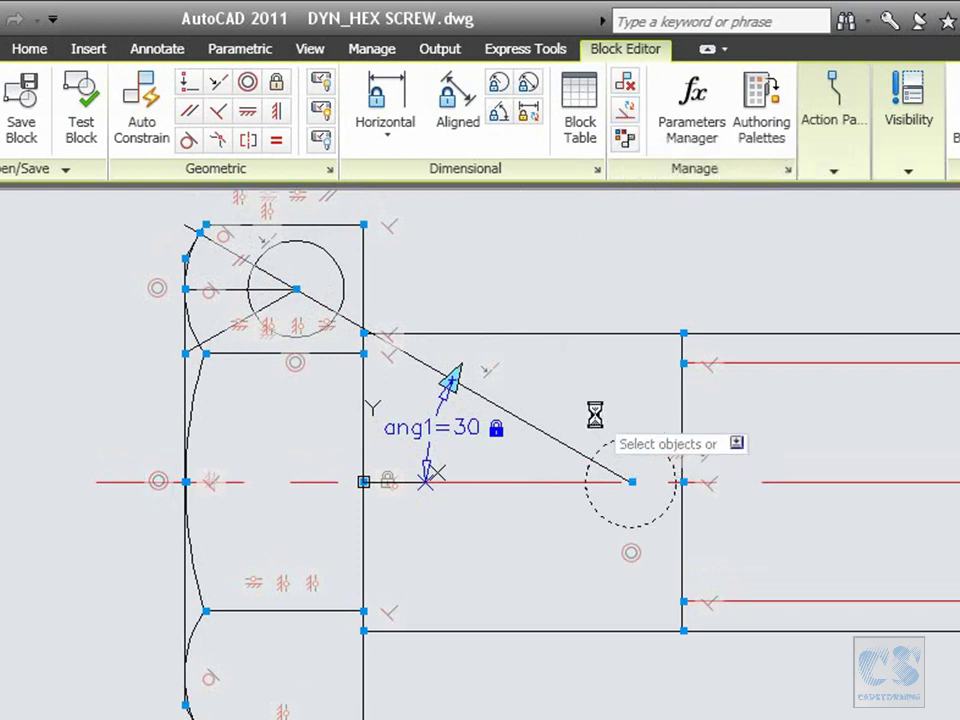
click(543, 432)
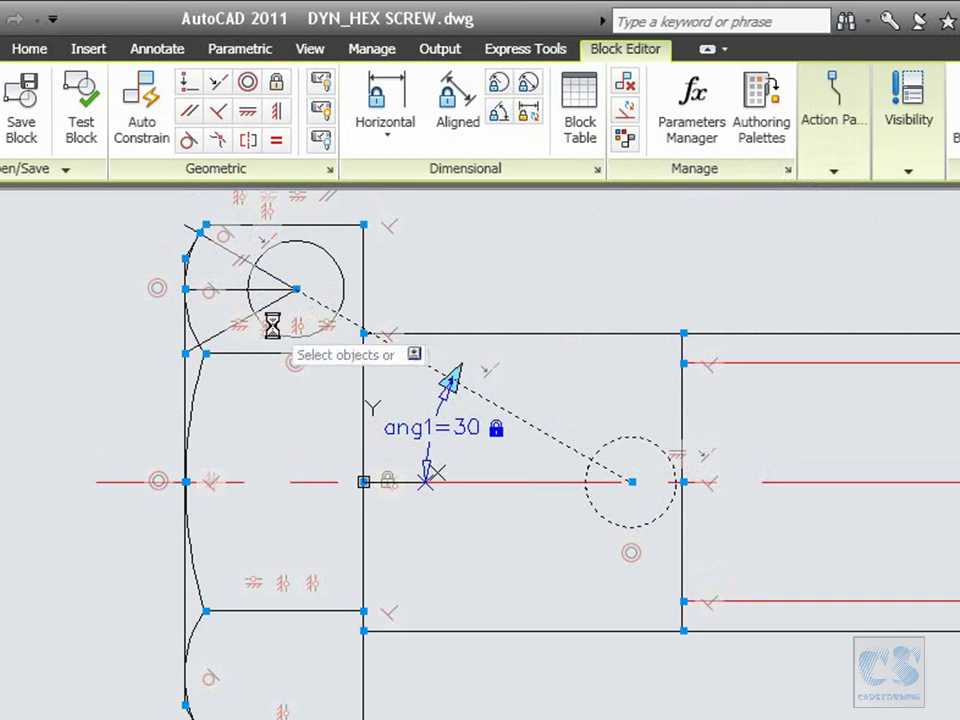
click(221, 330)
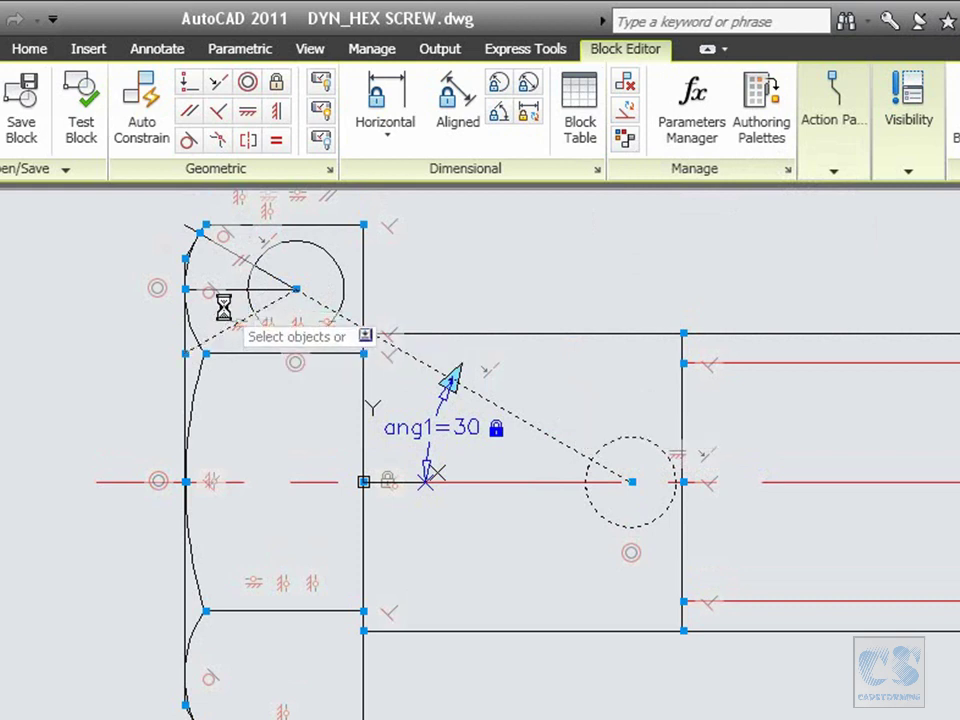
click(229, 289)
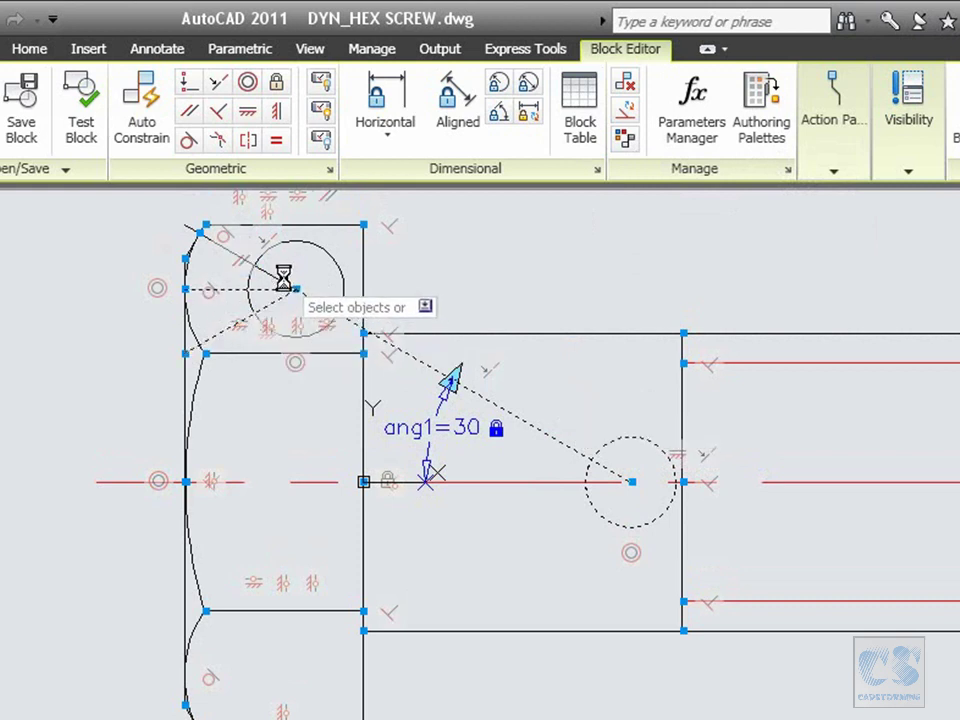
click(340, 272)
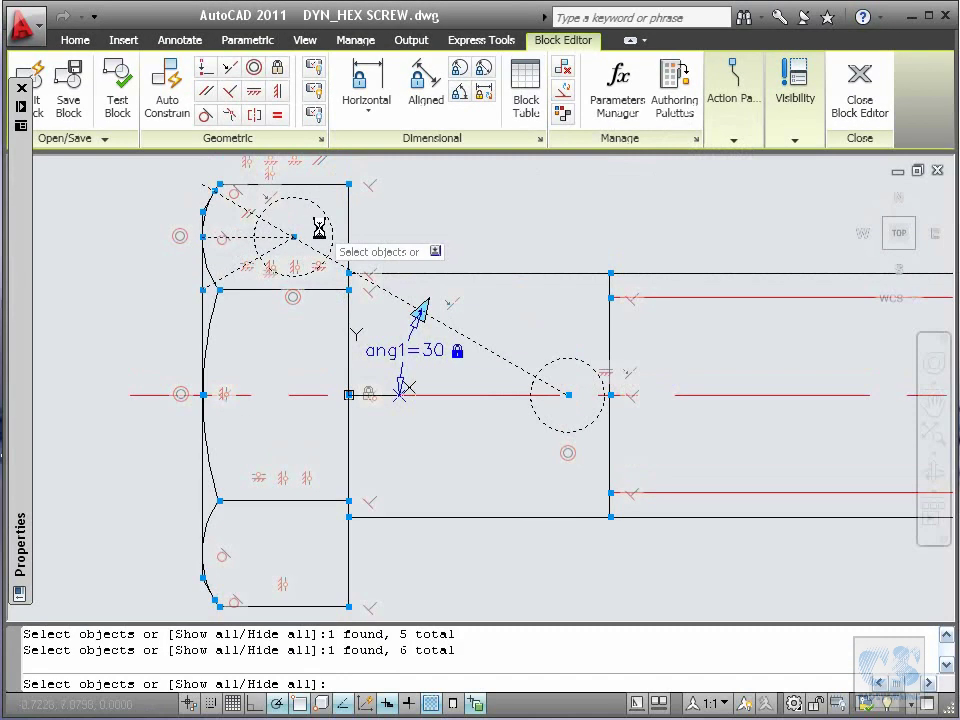
key(Return)
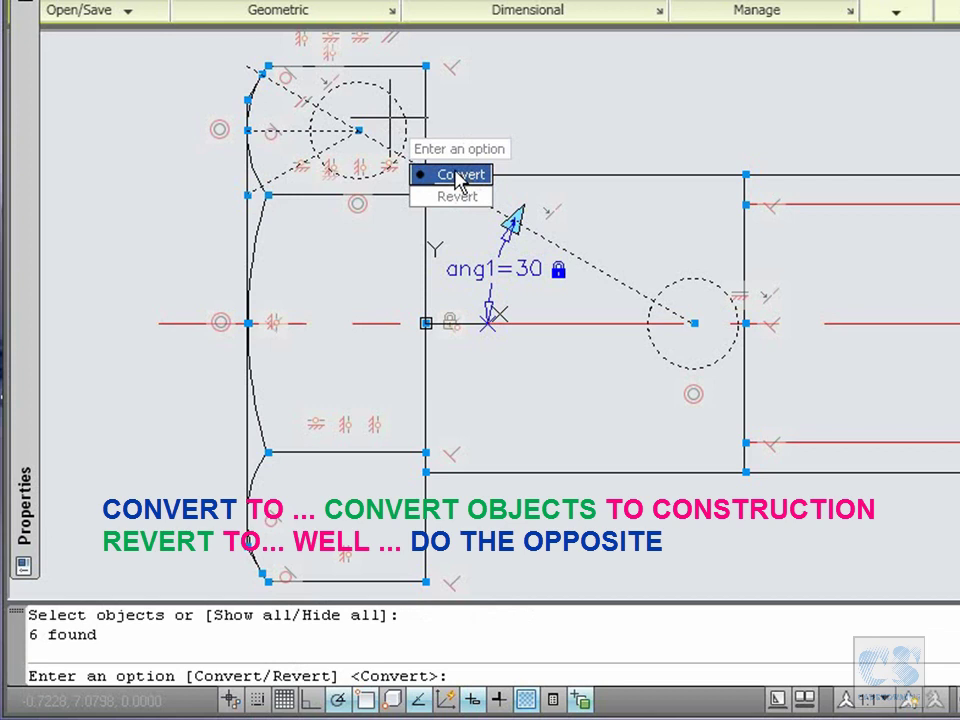
click(458, 177)
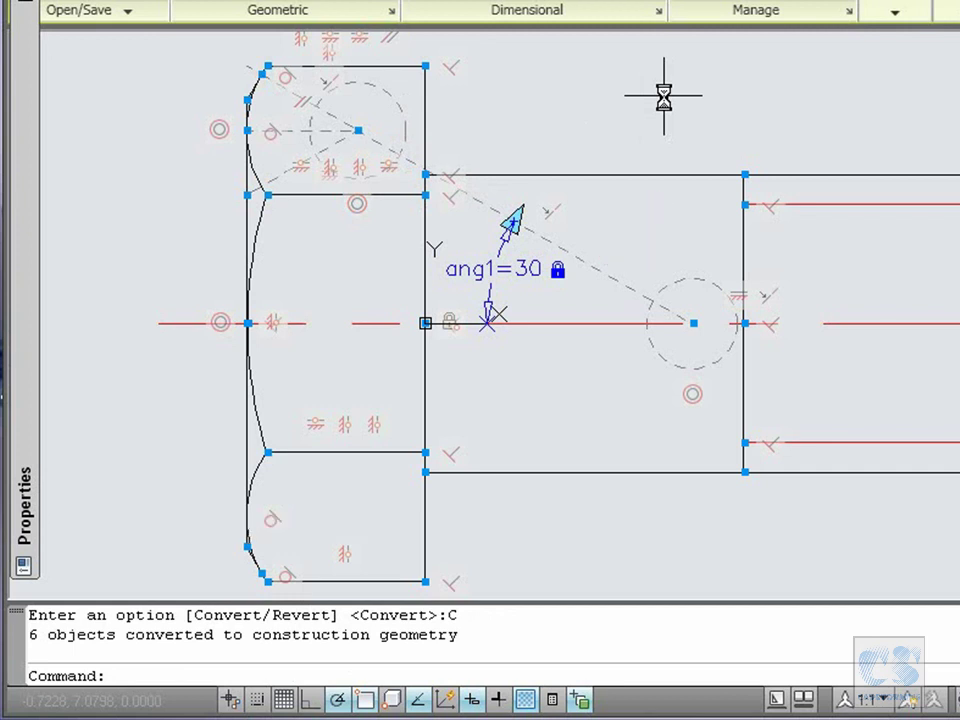
click(124, 40)
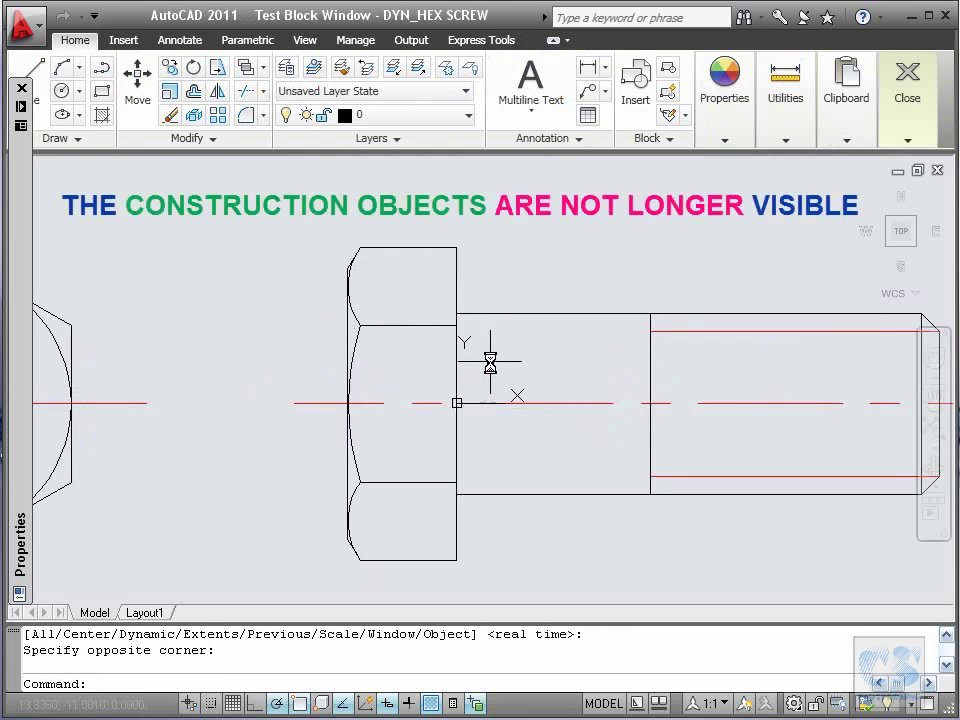
click(907, 143)
click(908, 199)
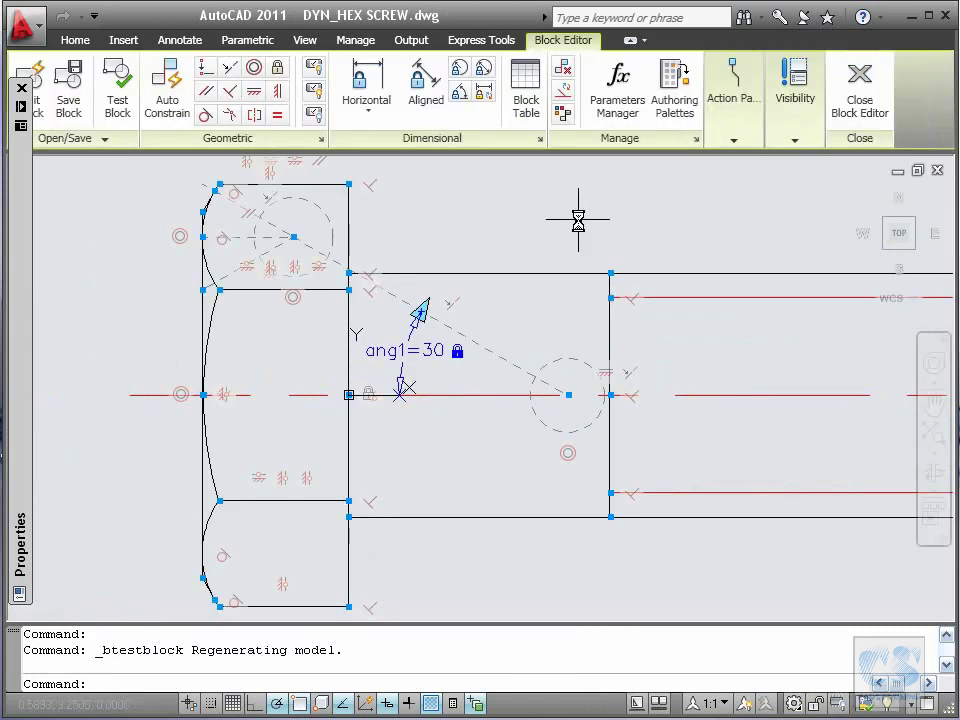
mouse_move(579, 210)
mouse_down()
mouse_move(546, 471)
mouse_move(617, 444)
mouse_up()
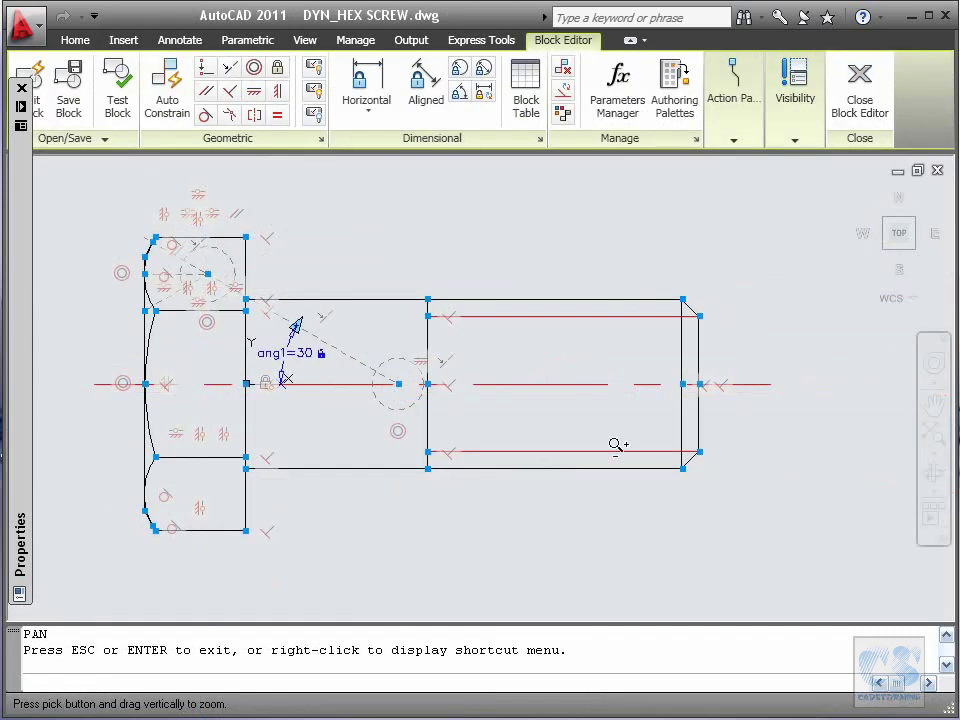
Add a vertical dimensional constraint on the shank's right end line, renamed DIA (10.0000).
key(Escape)
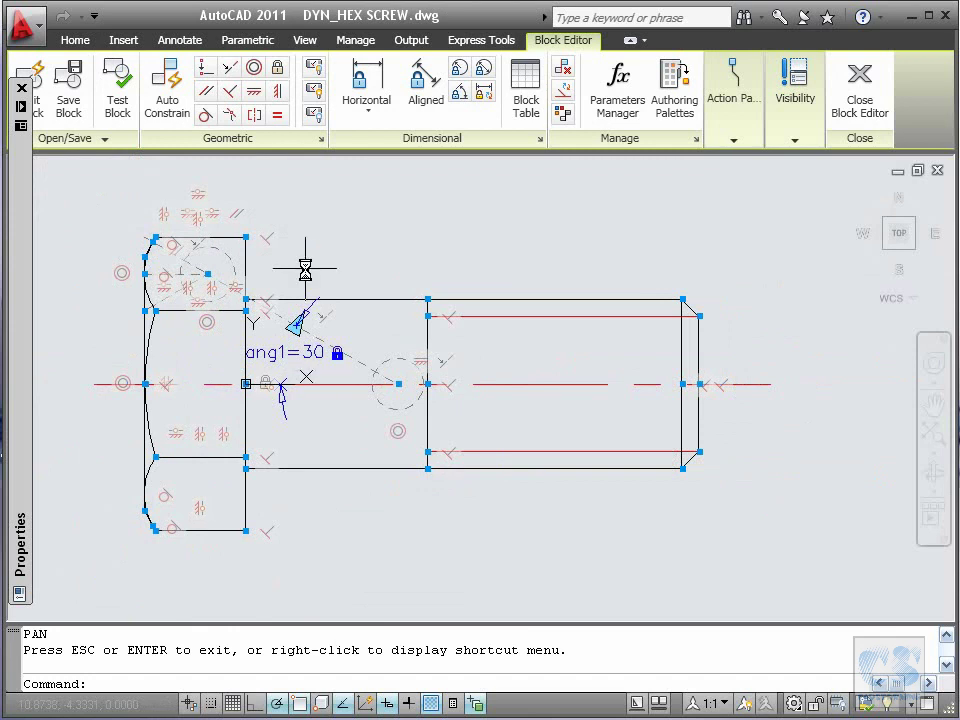
click(367, 111)
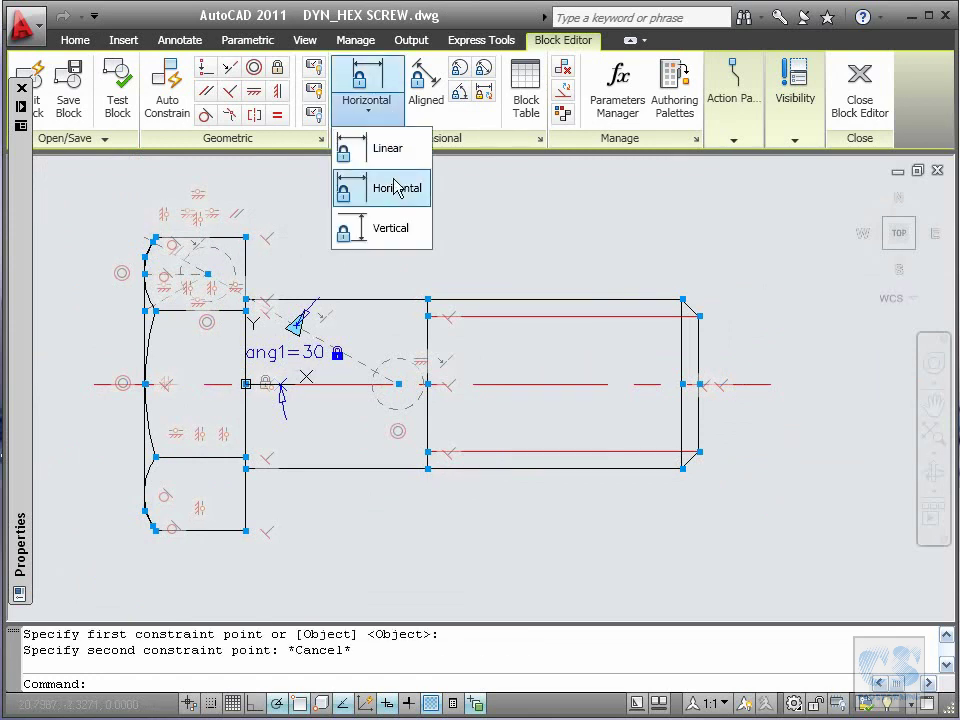
click(390, 224)
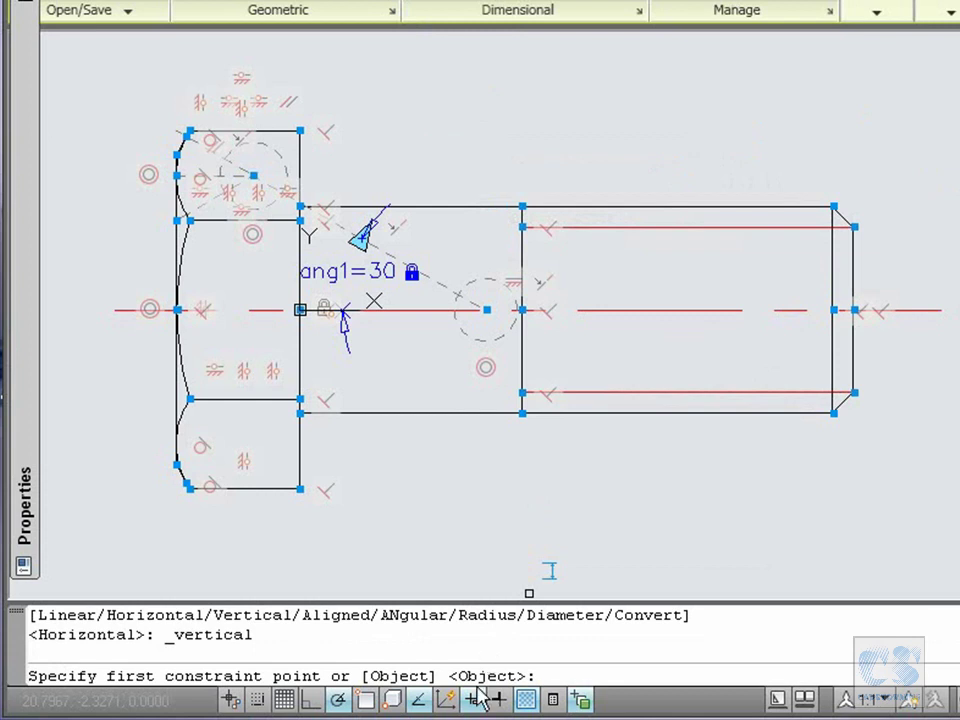
key(Return)
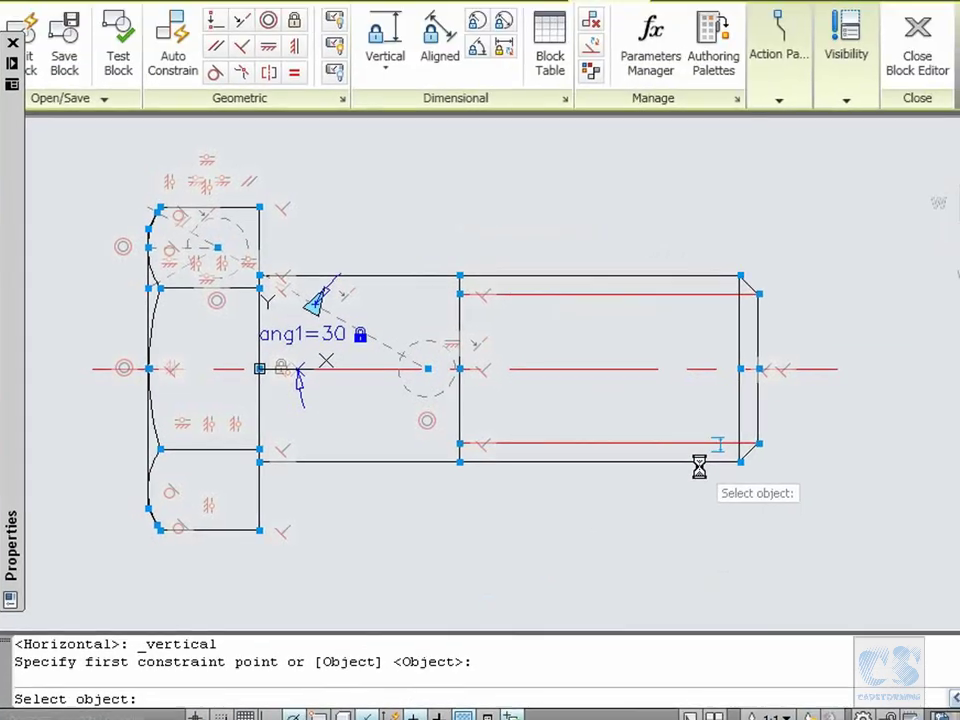
click(739, 399)
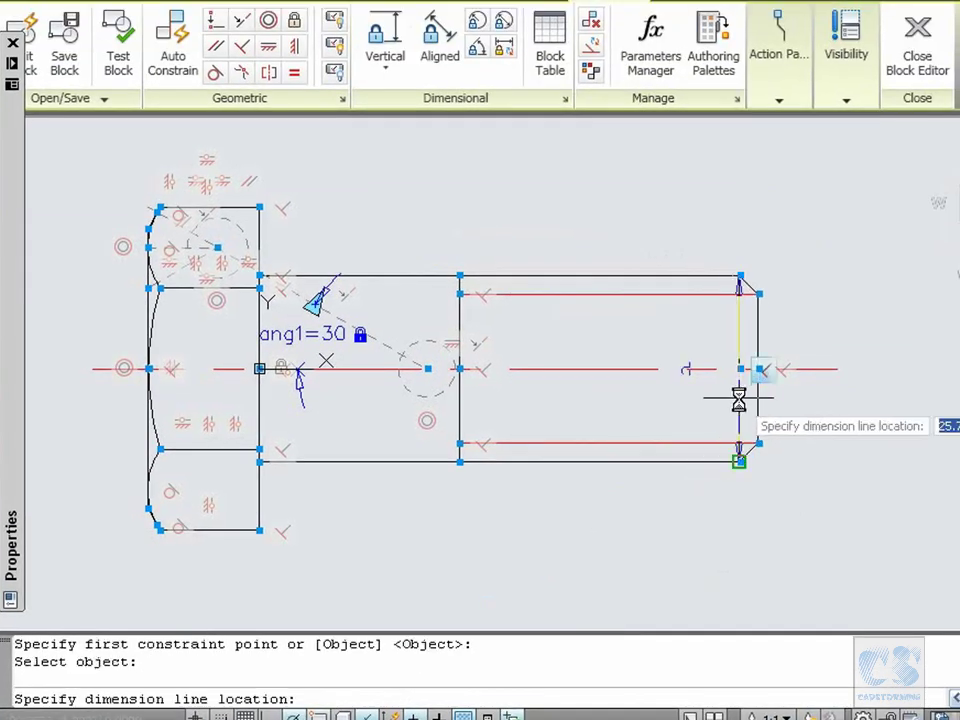
click(896, 380)
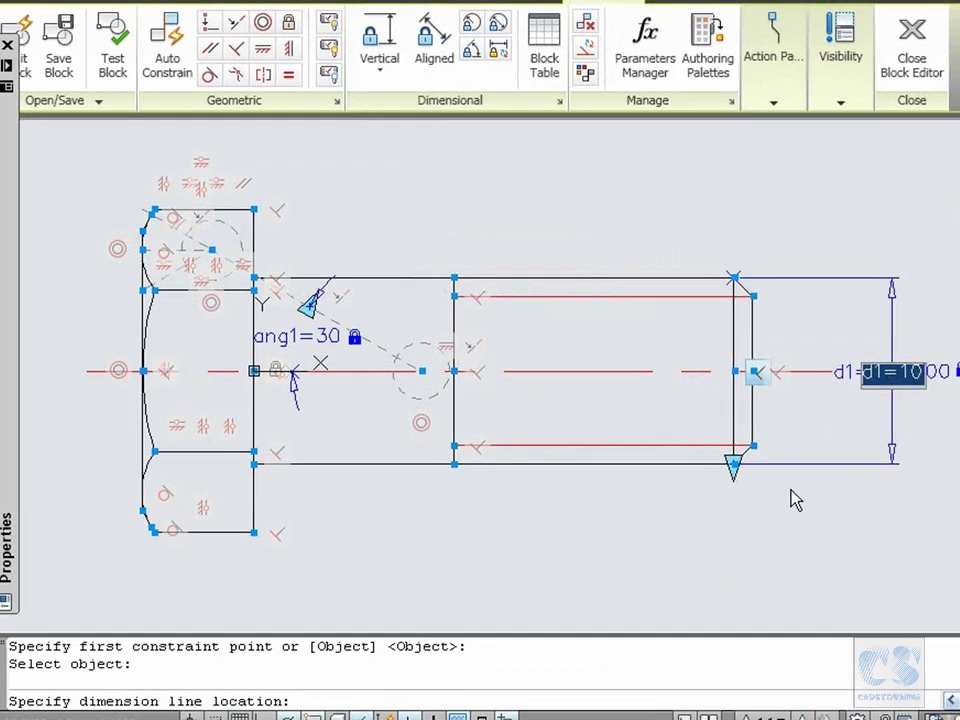
click(860, 381)
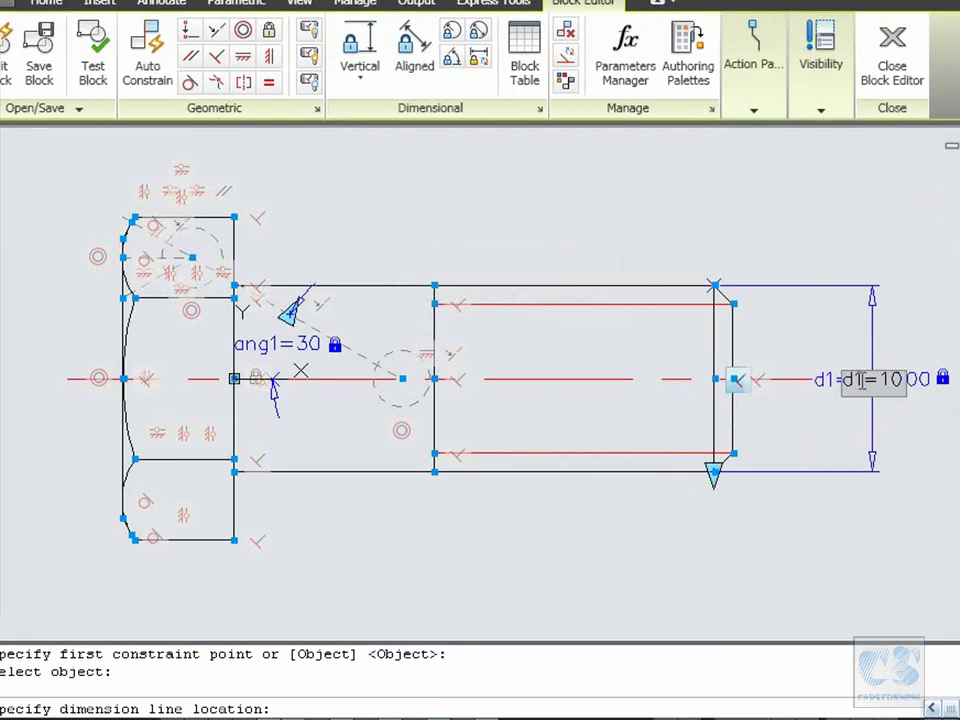
text(DIA)
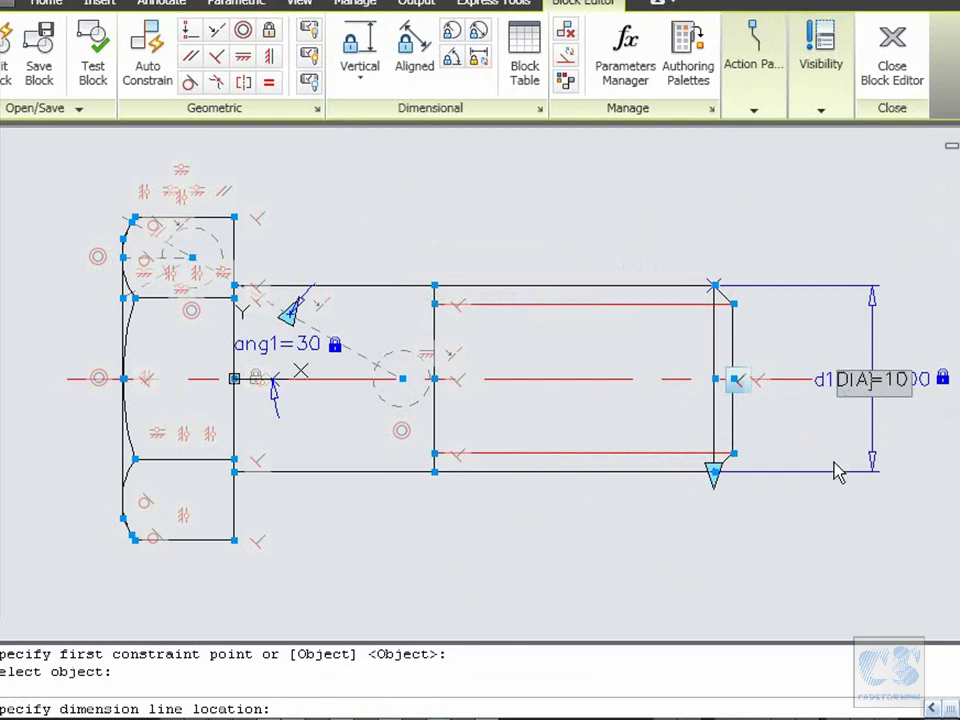
key(Return)
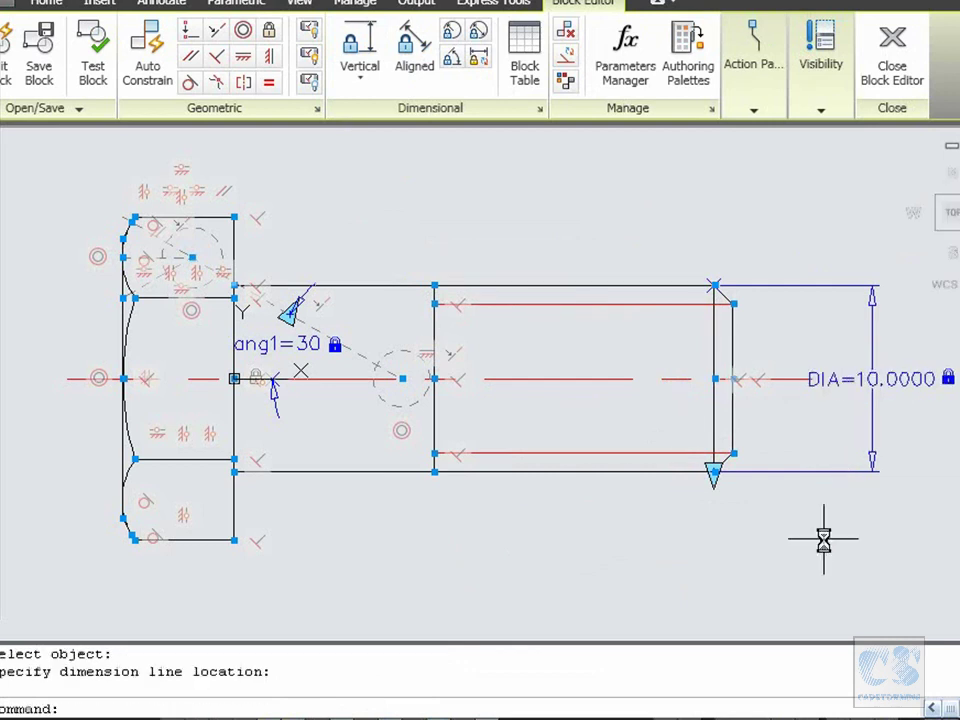
click(870, 453)
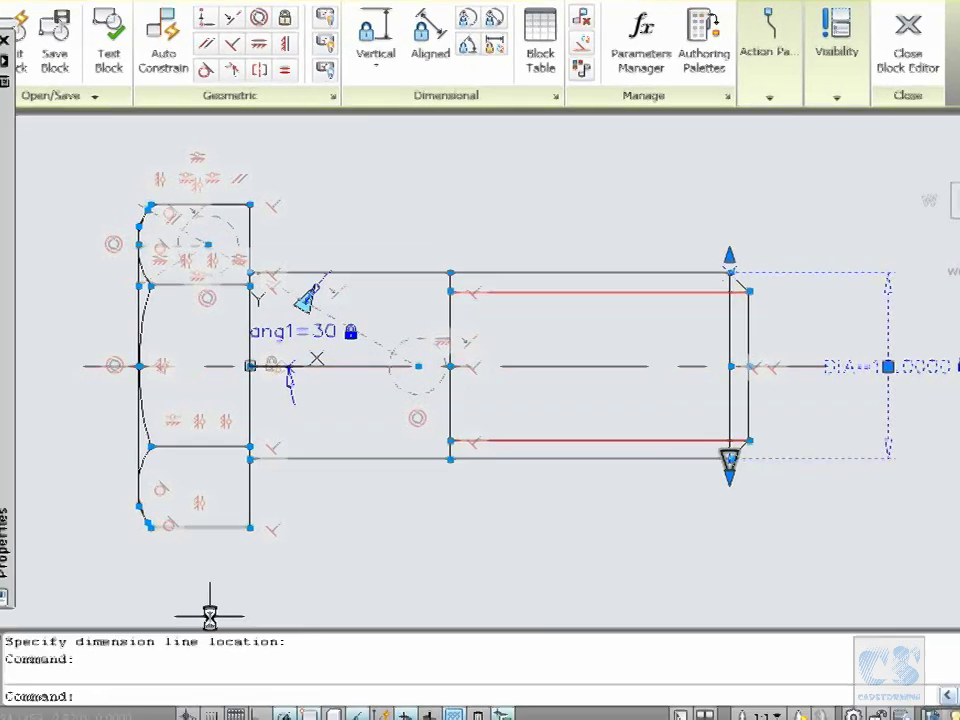
Constrain the vertical gap from the upper thread line to the shank's top edge as PITCH=1.0000.
mouse_move(22, 578)
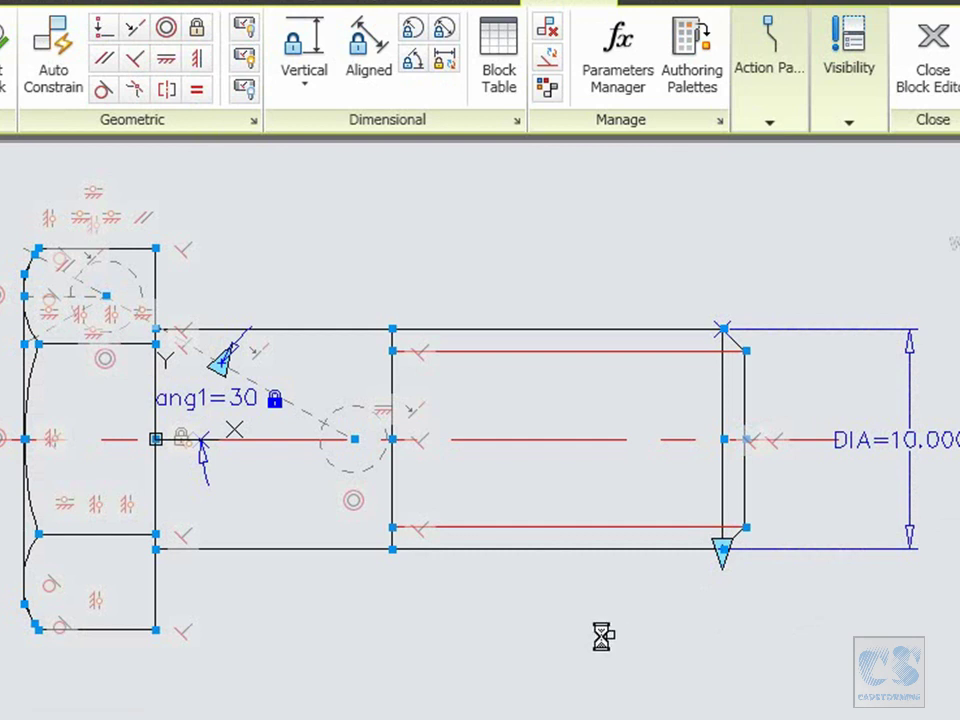
click(312, 52)
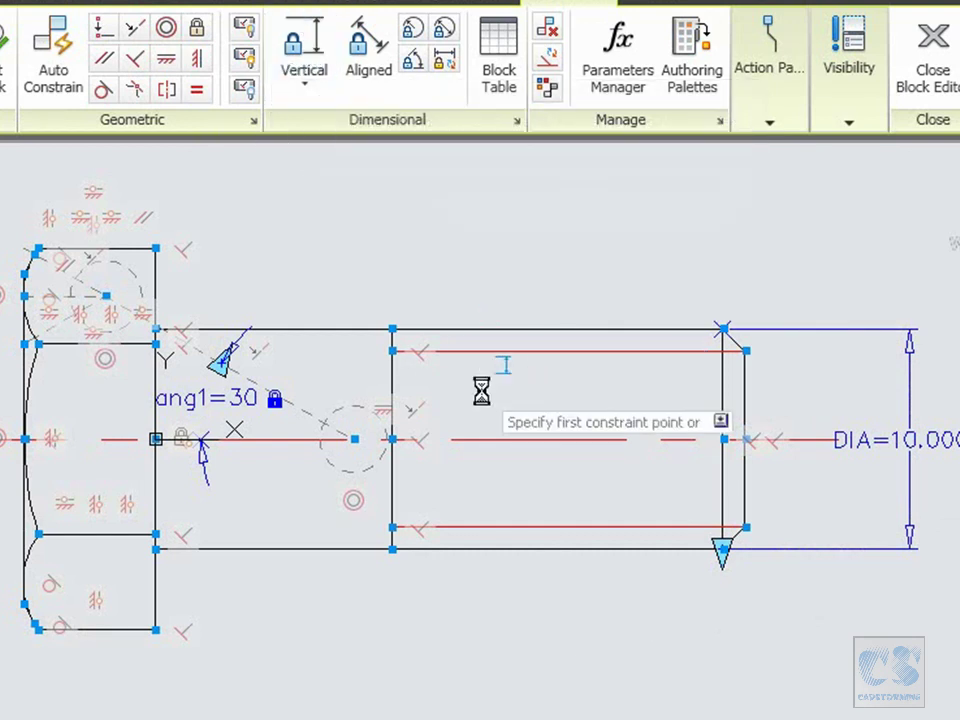
click(428, 349)
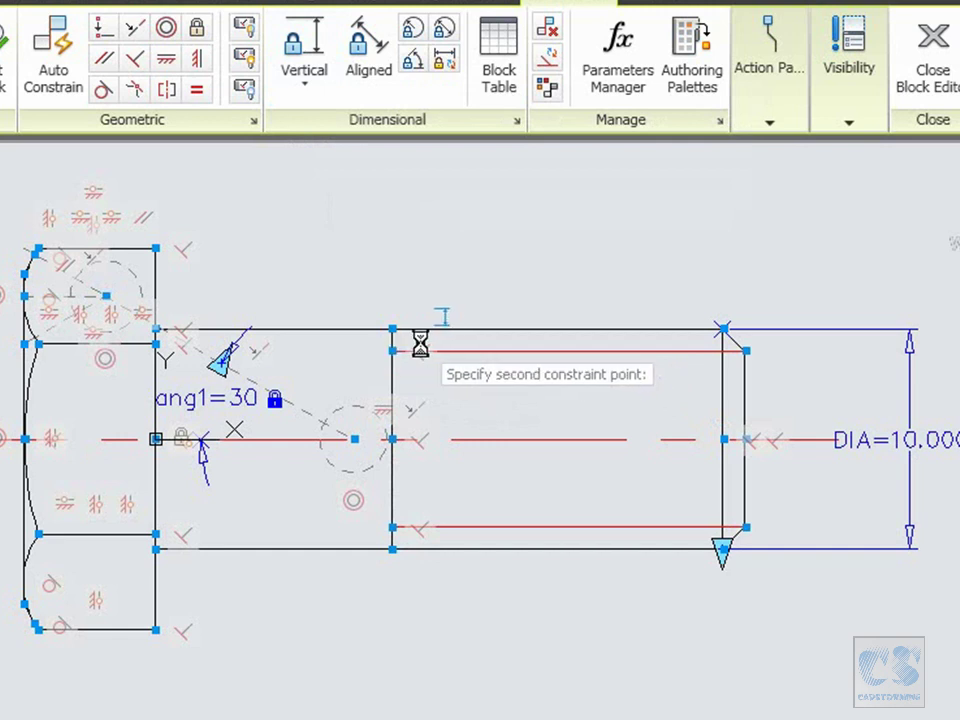
click(391, 332)
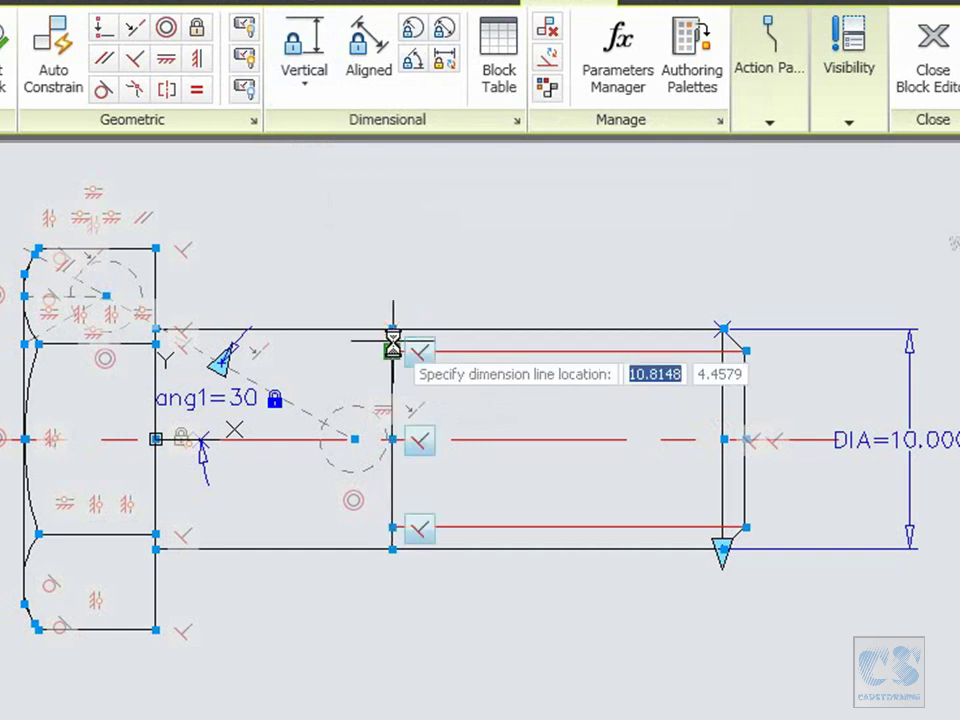
click(470, 264)
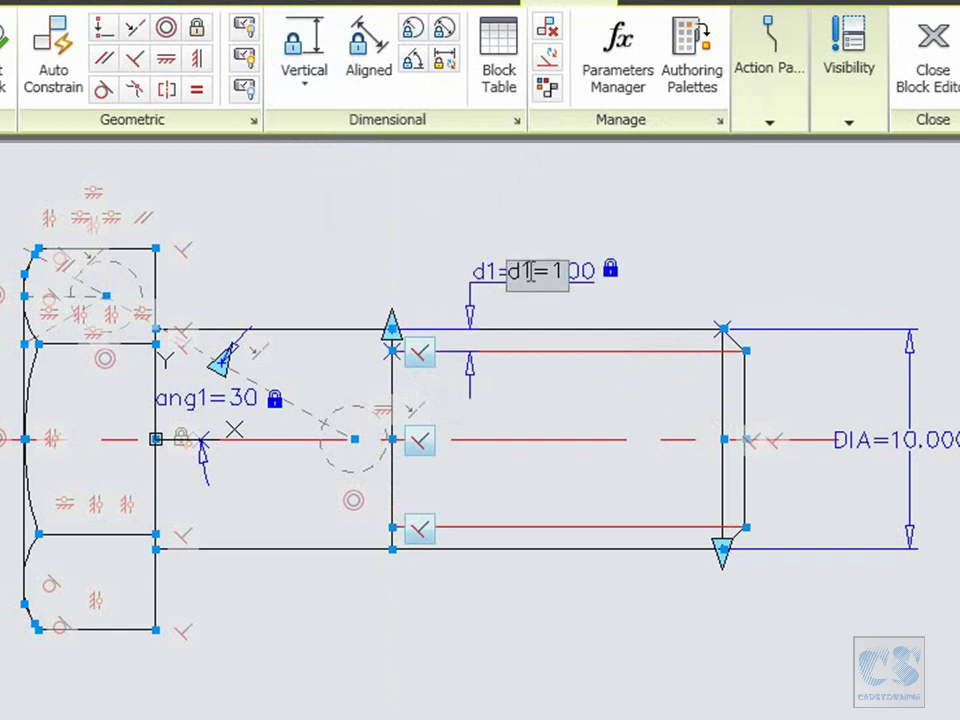
drag(531, 272, 484, 272)
text(PITCH)
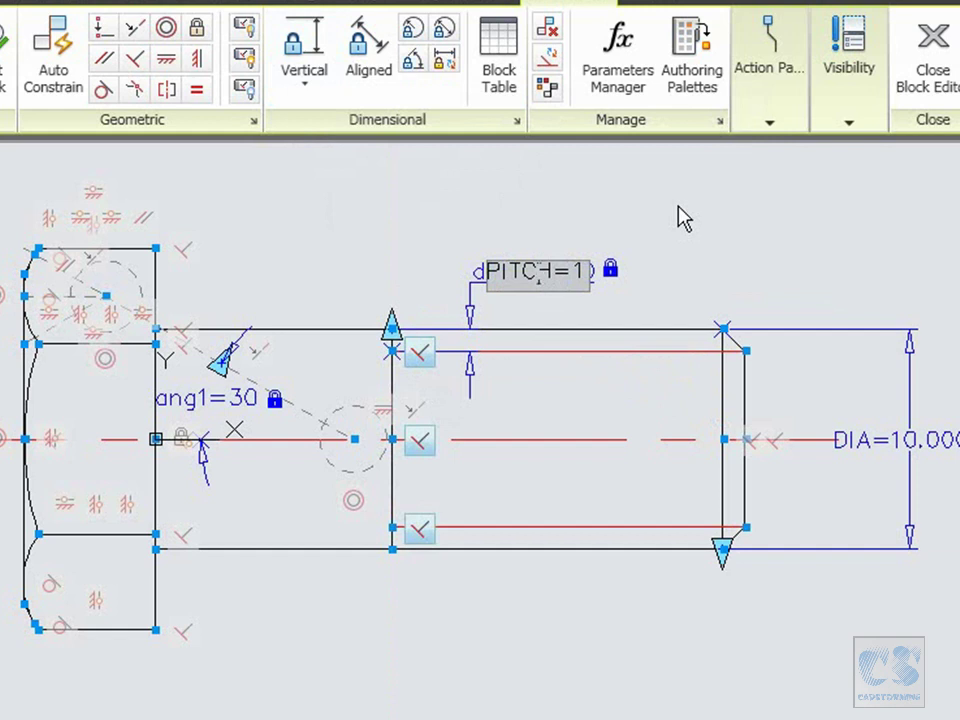
key(Return)
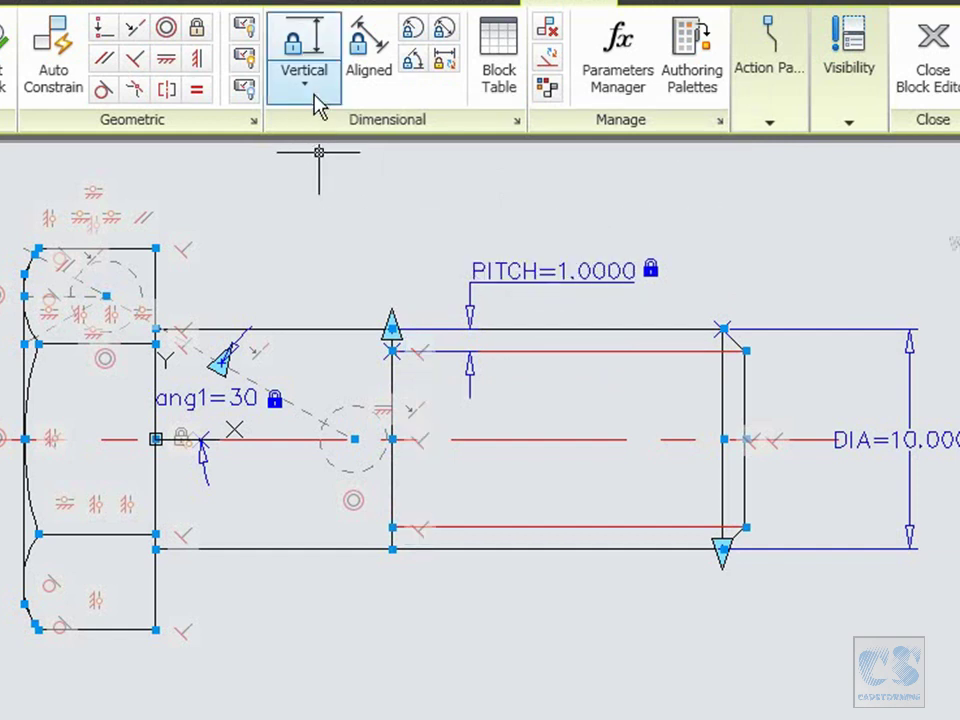
Add a horizontal constraint named LENGTH spanning from the head end to the screw's right end.
click(317, 101)
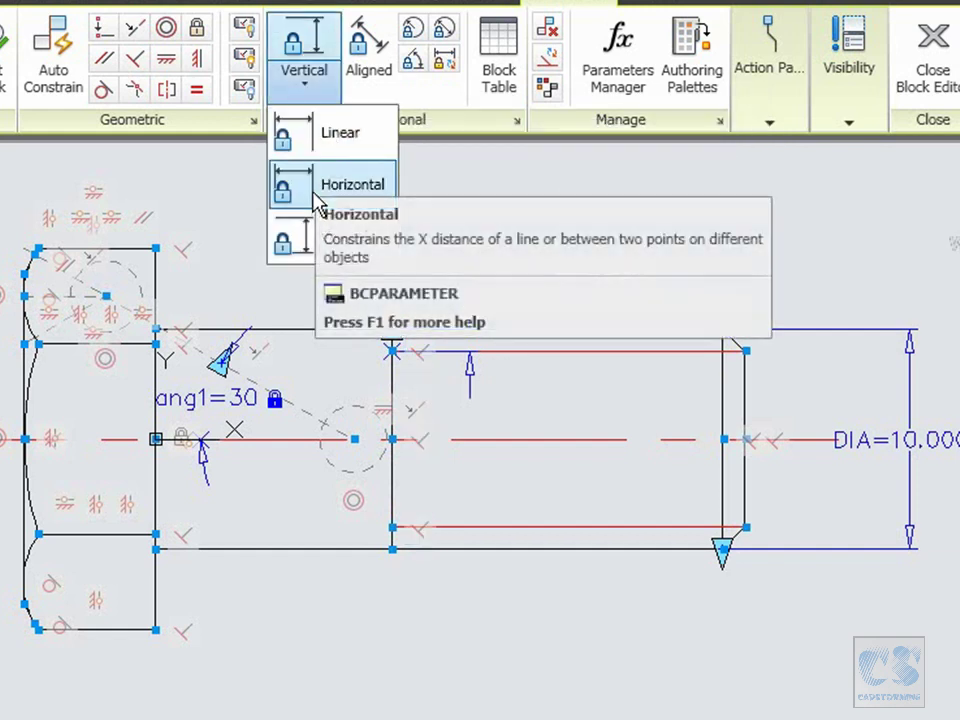
click(317, 194)
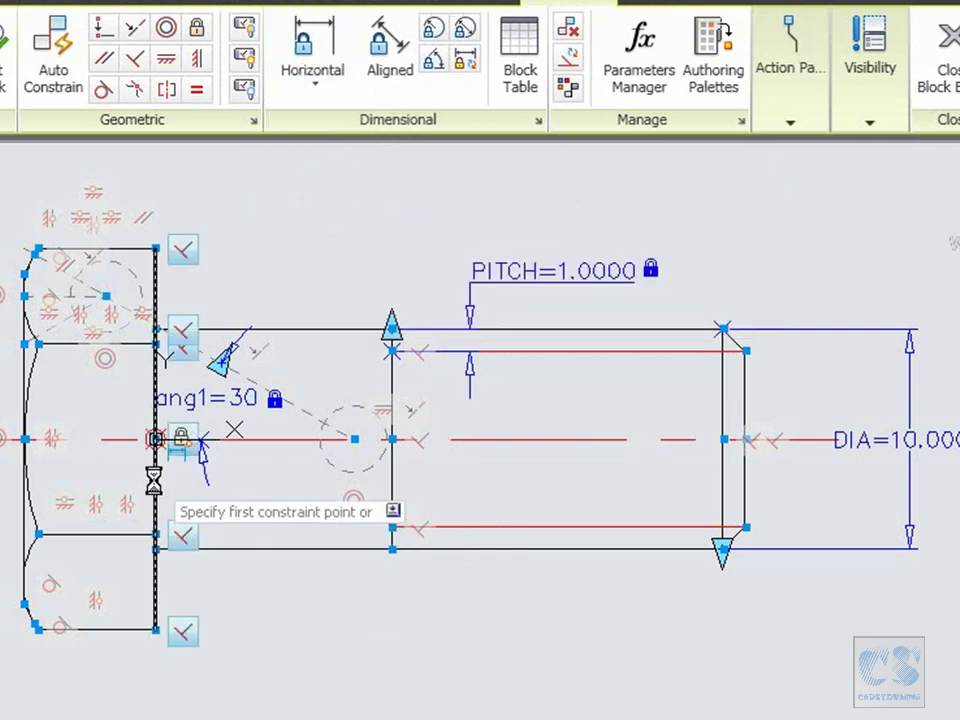
click(155, 438)
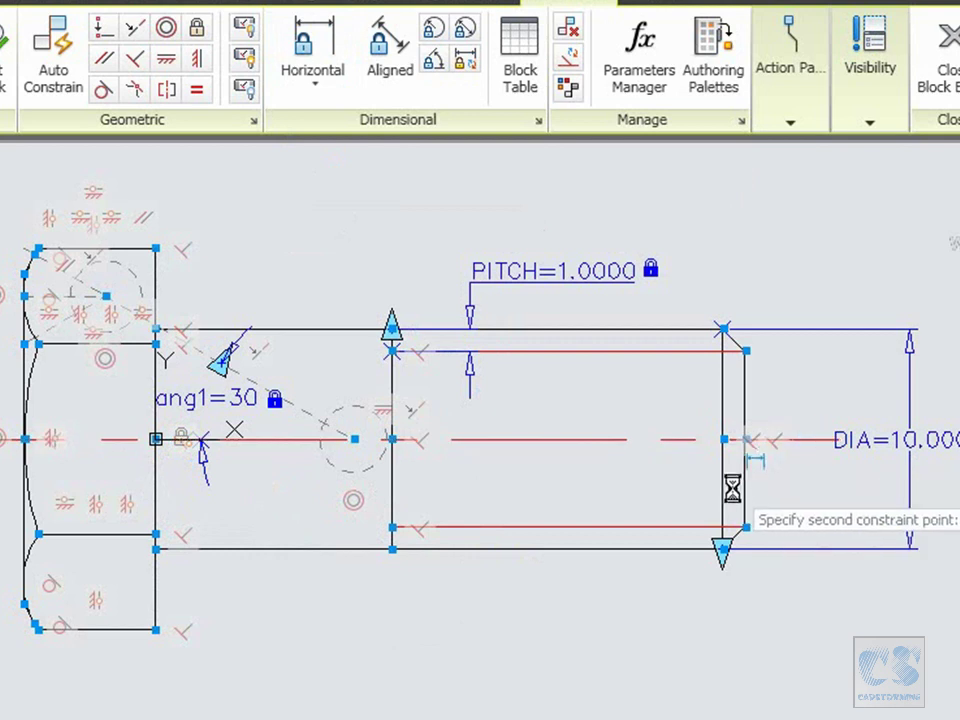
click(745, 470)
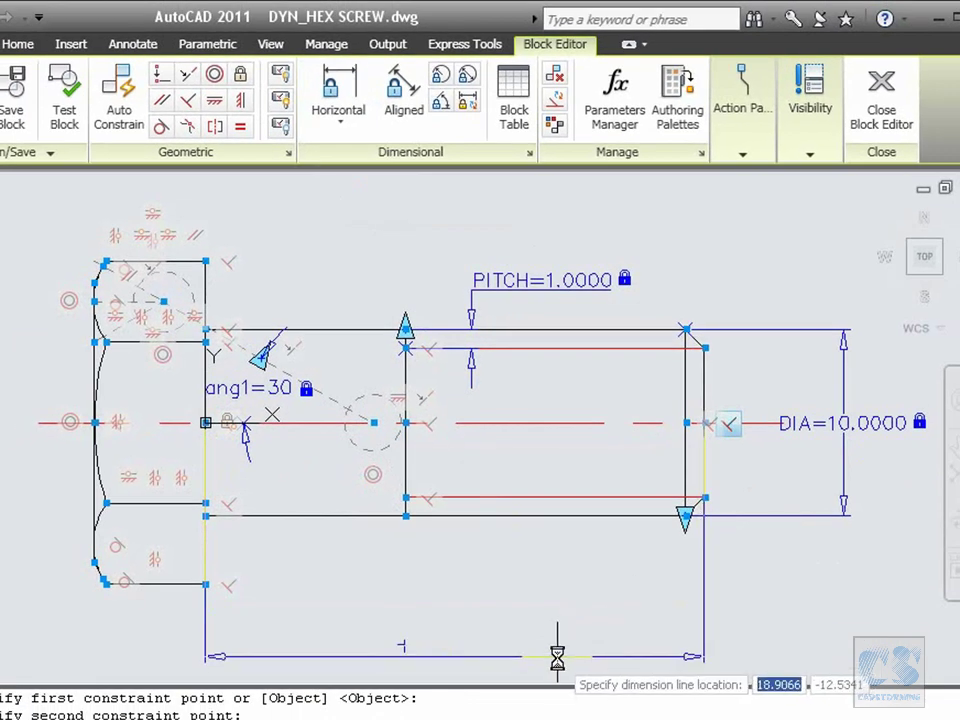
click(555, 654)
click(416, 648)
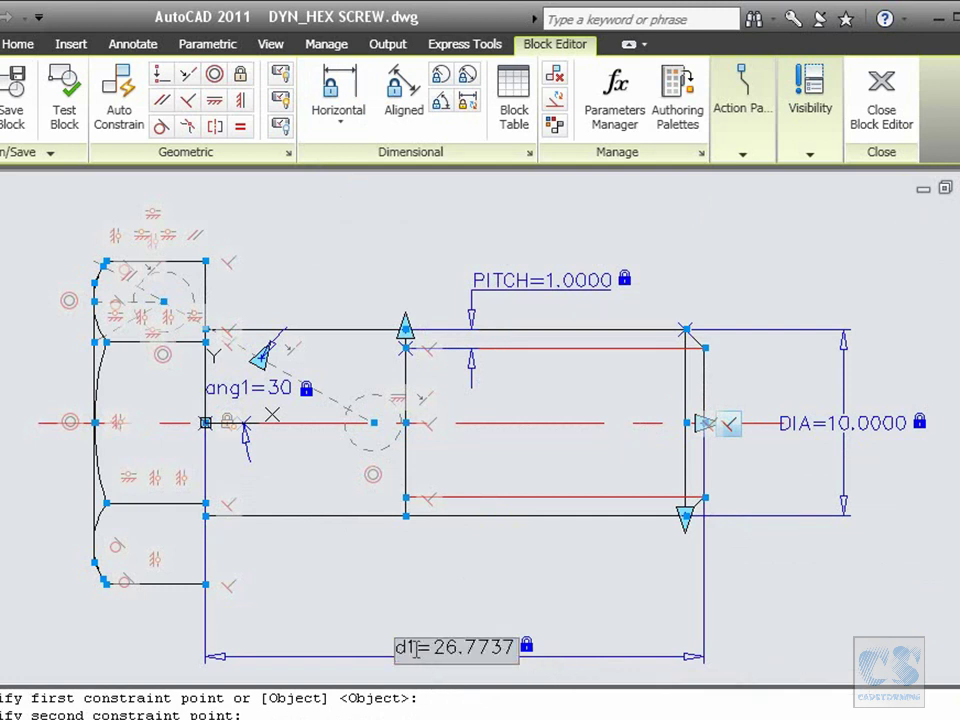
key(BackSpace)
key(BackSpace)
text(LENGTH)
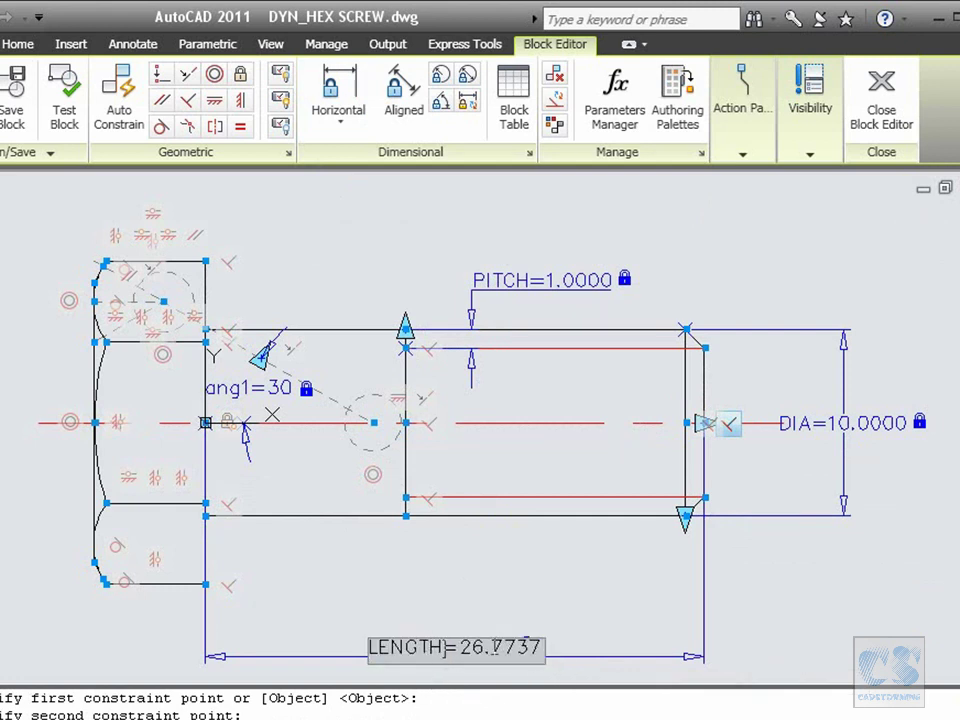
key(Return)
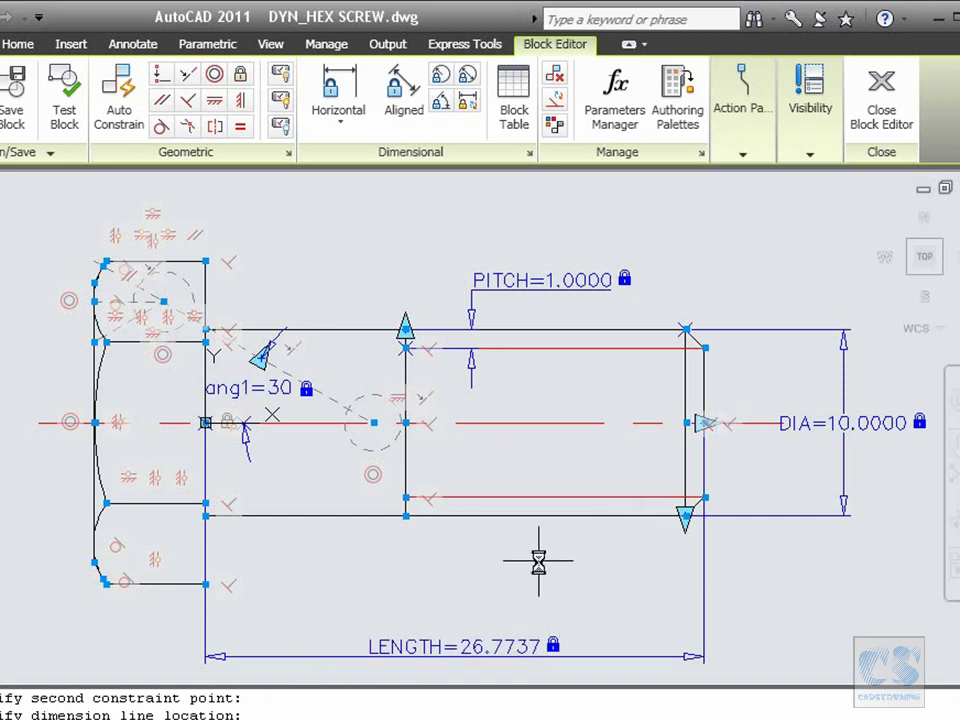
Add a horizontal constraint THREAD_LEN=16.0353 from the shank's right end to the thread start.
click(335, 120)
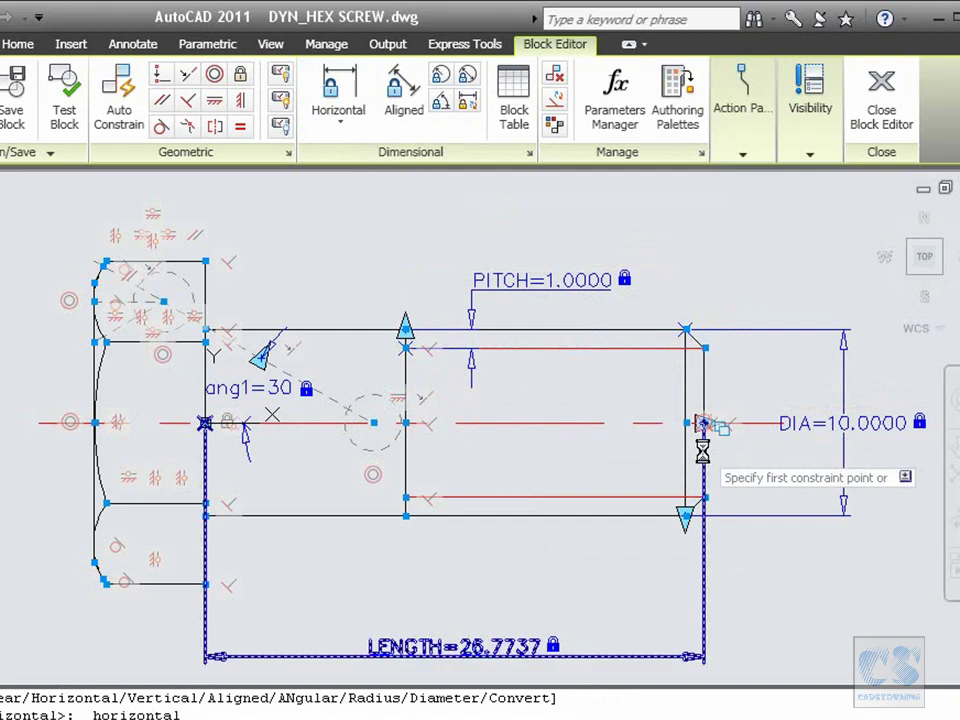
click(702, 424)
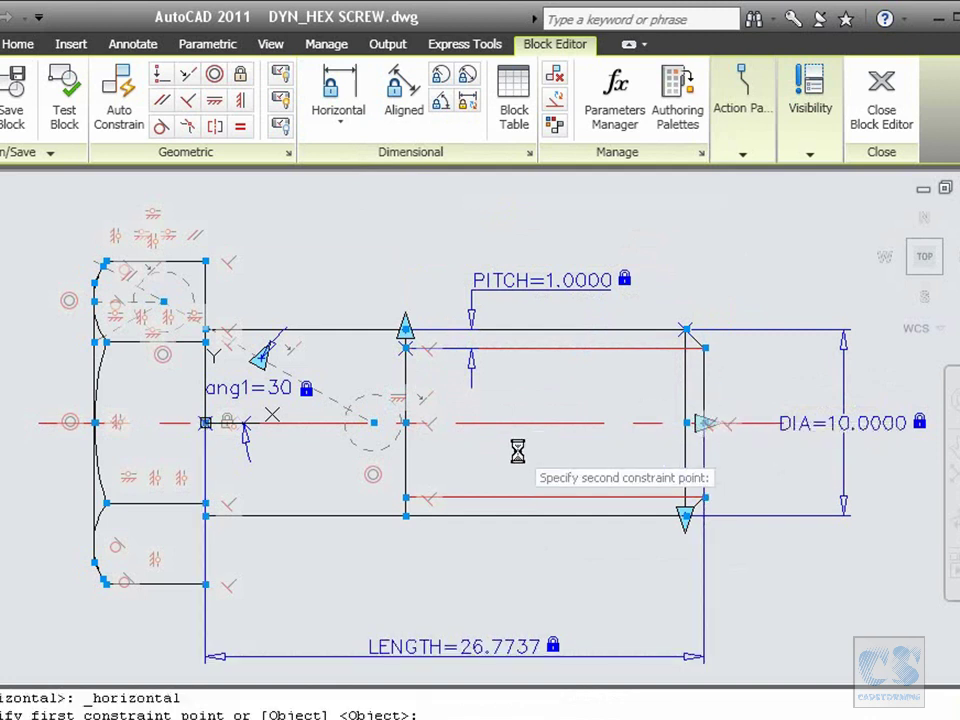
click(430, 446)
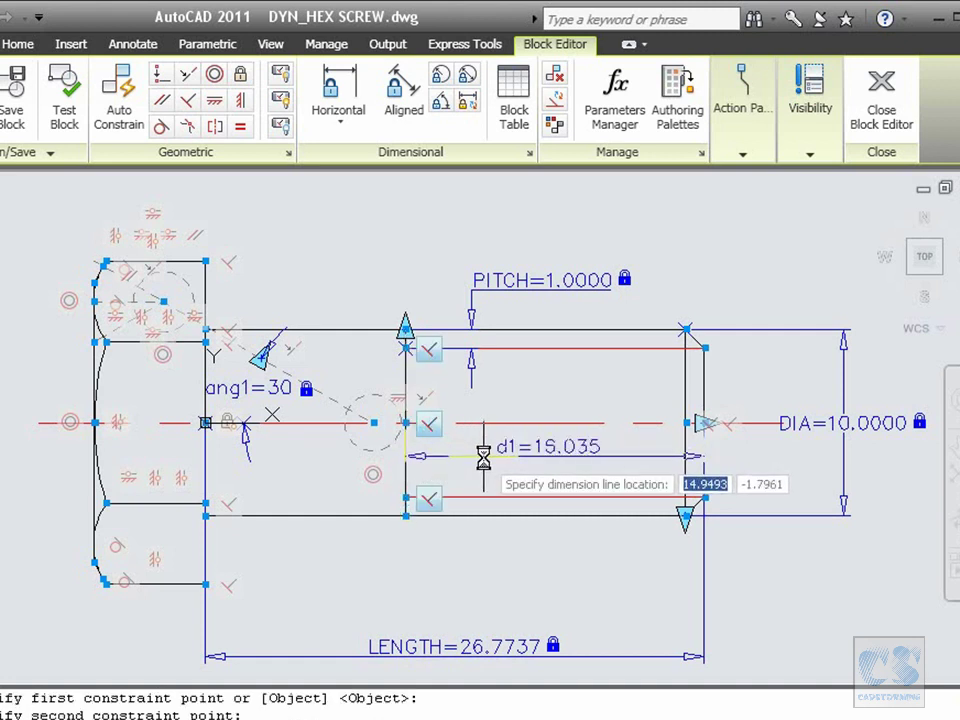
click(484, 457)
click(512, 452)
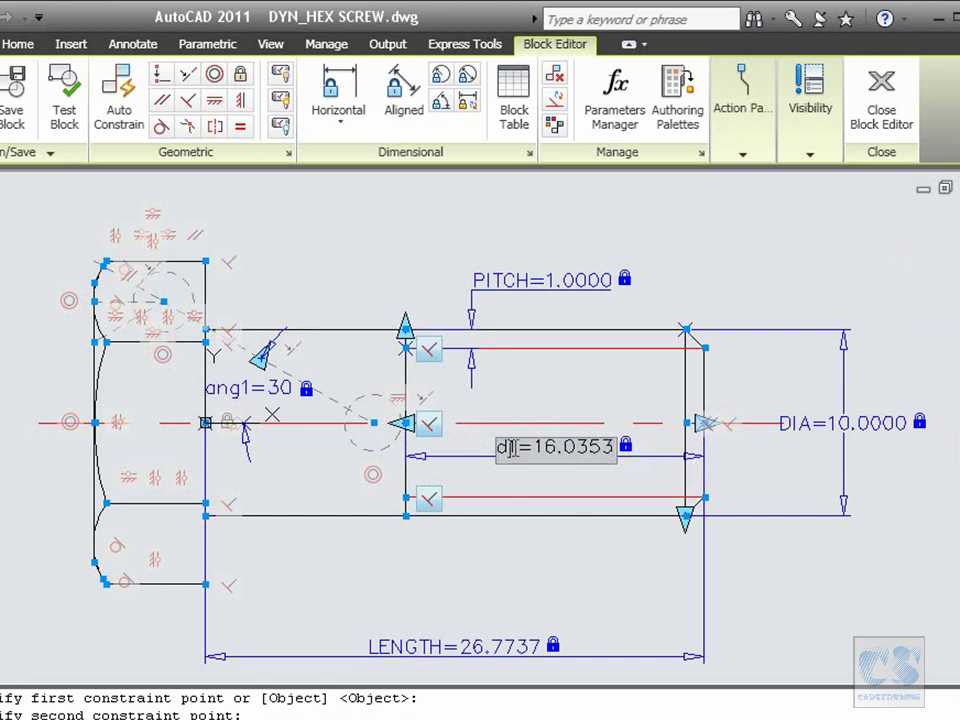
text(THREAD)
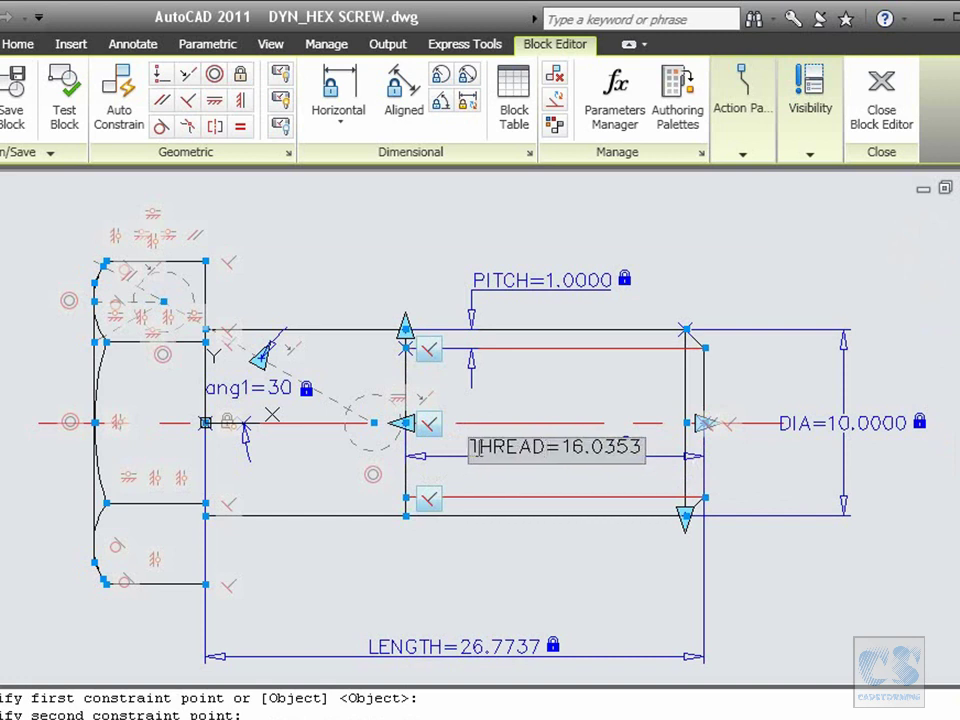
text(_LEN)
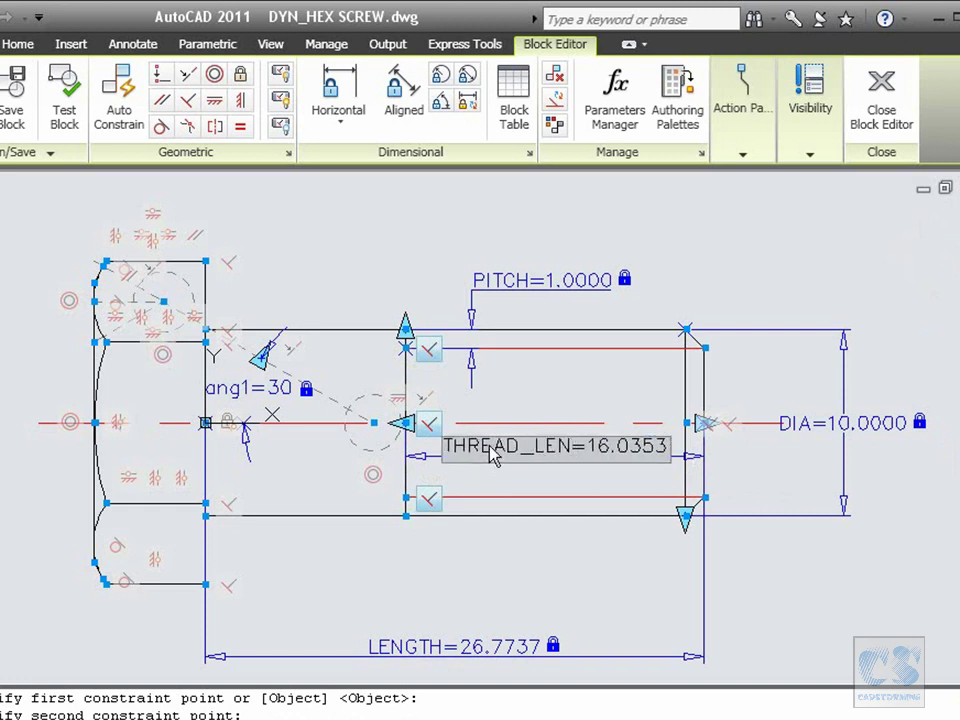
key(Return)
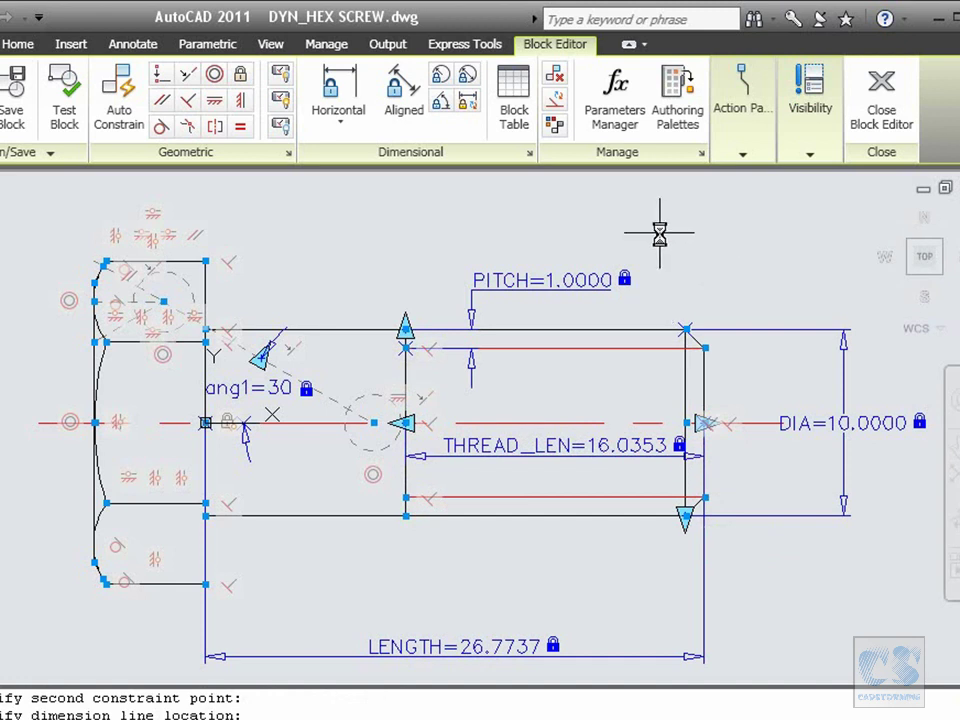
Fix the chamfer at the threaded tip with angular constraint ang2=45 between the top edge and end line.
click(440, 104)
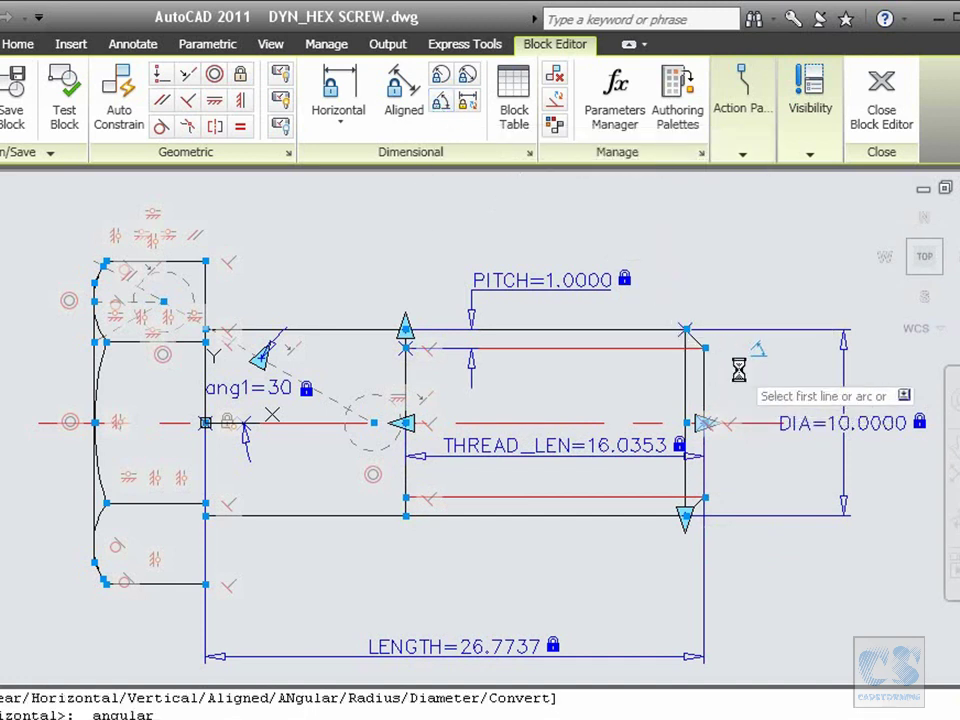
click(657, 332)
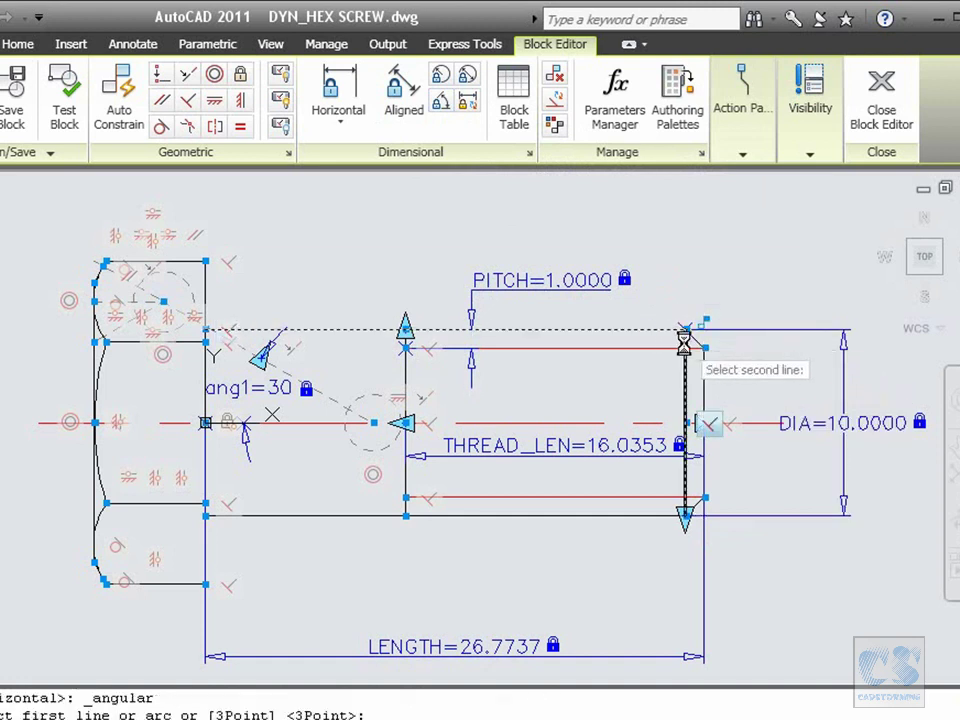
click(692, 335)
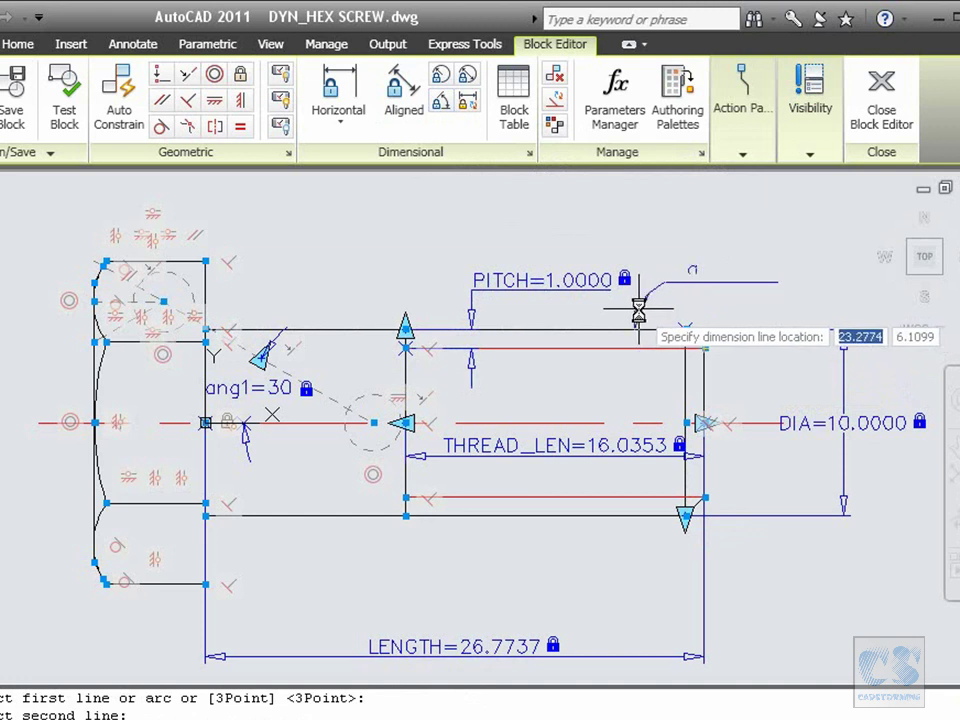
click(629, 310)
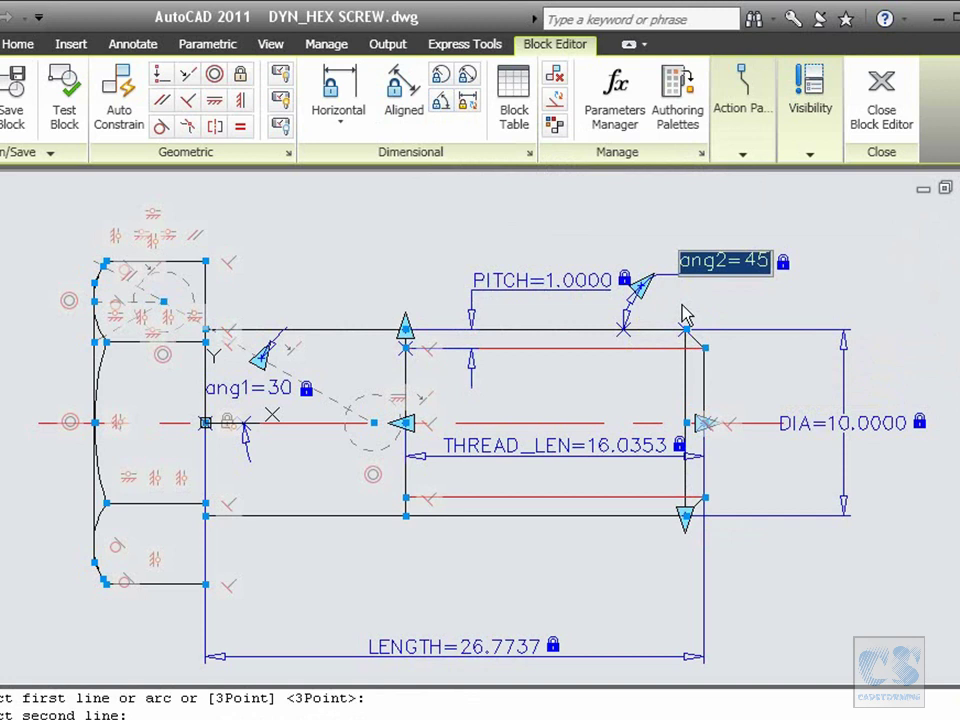
key(Return)
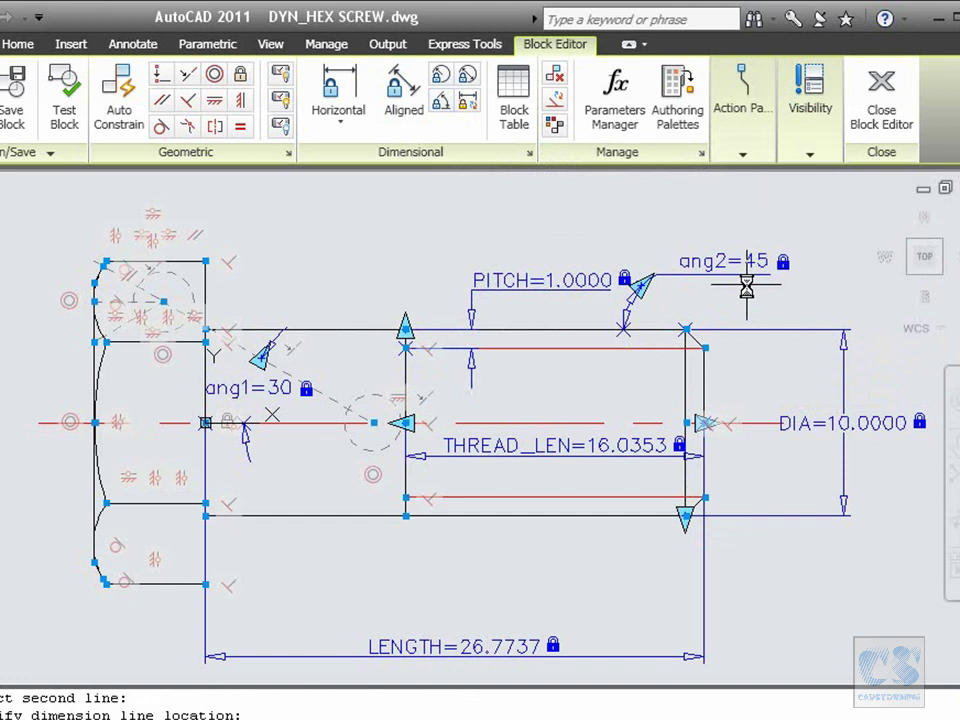
click(338, 103)
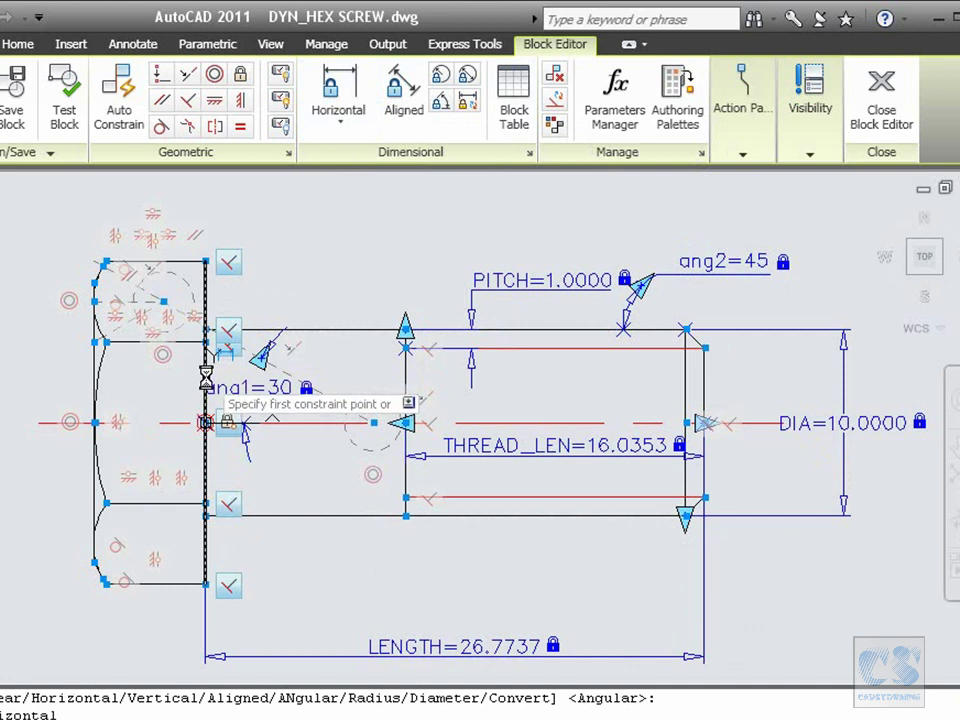
Dimension the head from the head/shank line to its left arc as HEAD=2*DIA/3.
click(205, 422)
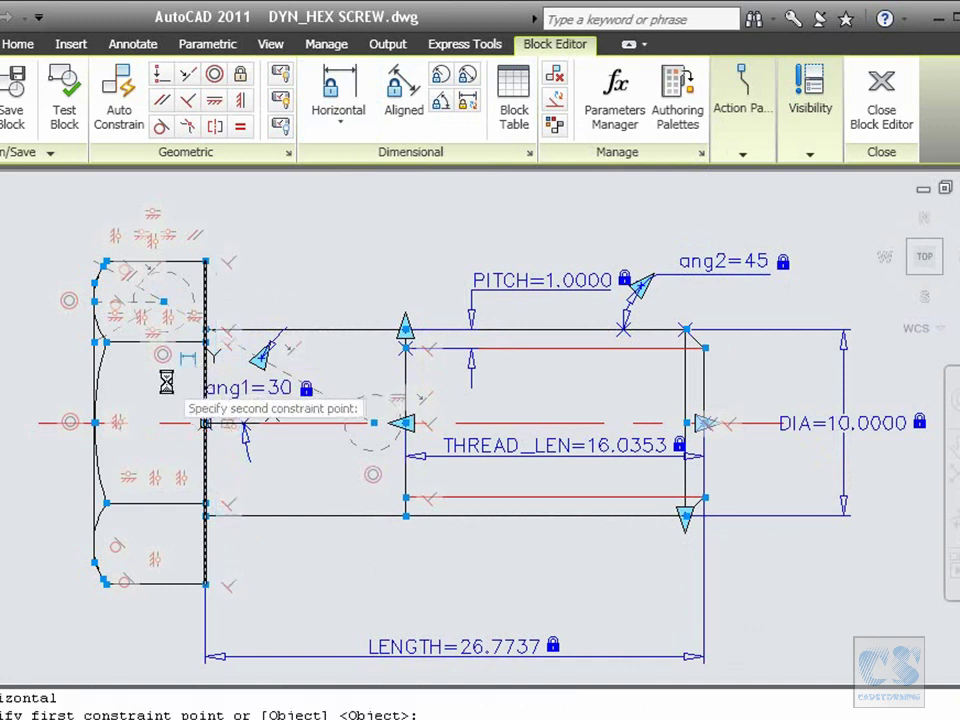
click(92, 370)
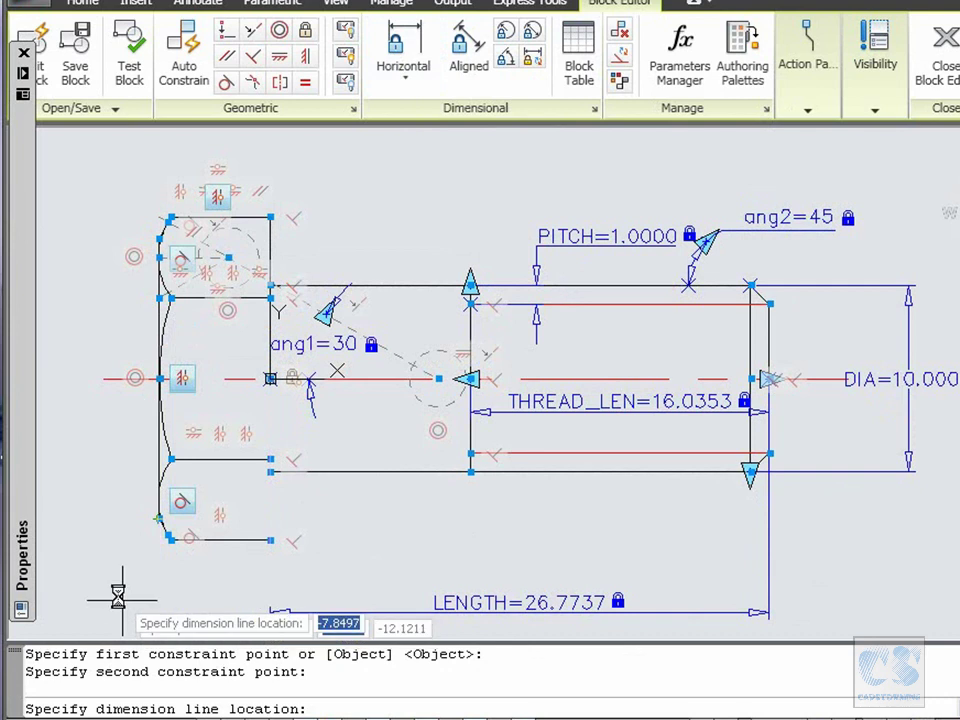
click(116, 592)
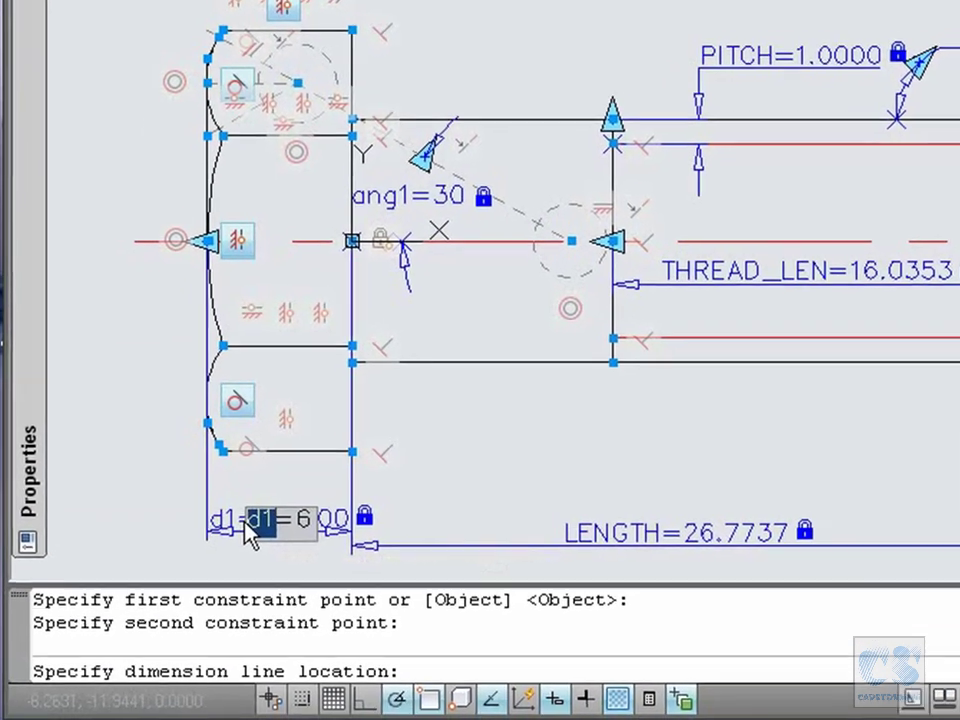
text(HEA)
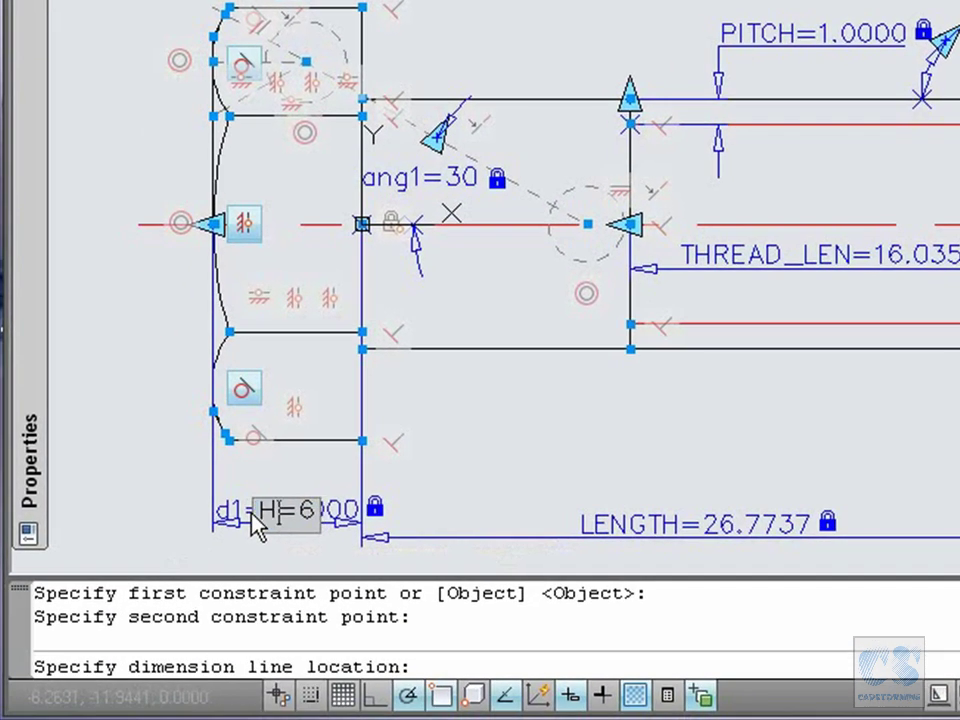
text(D)
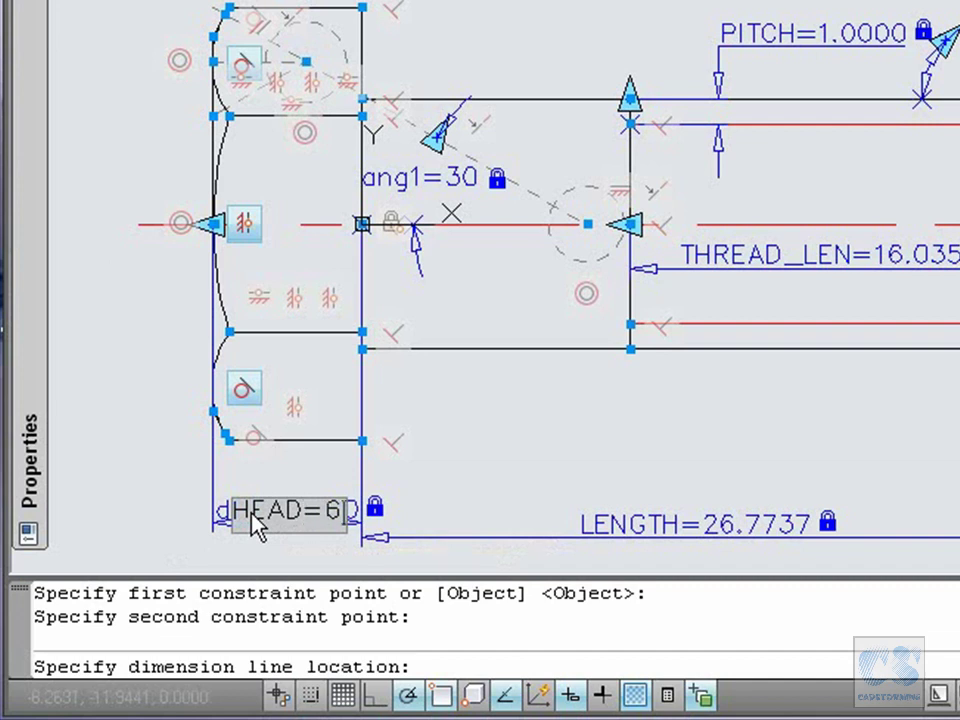
key(BackSpace)
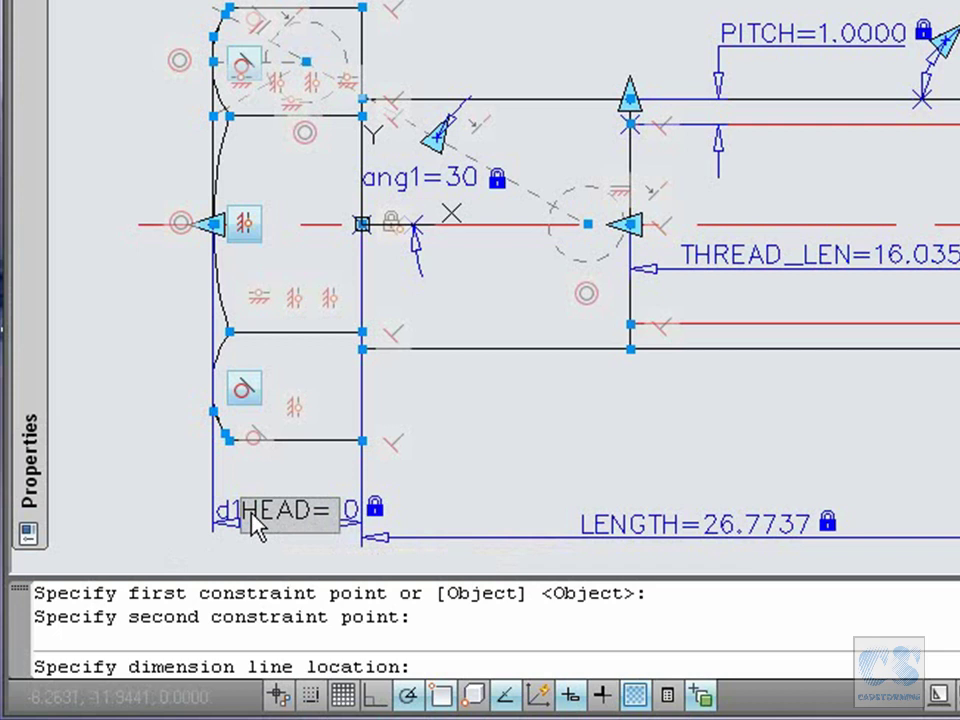
text(2)
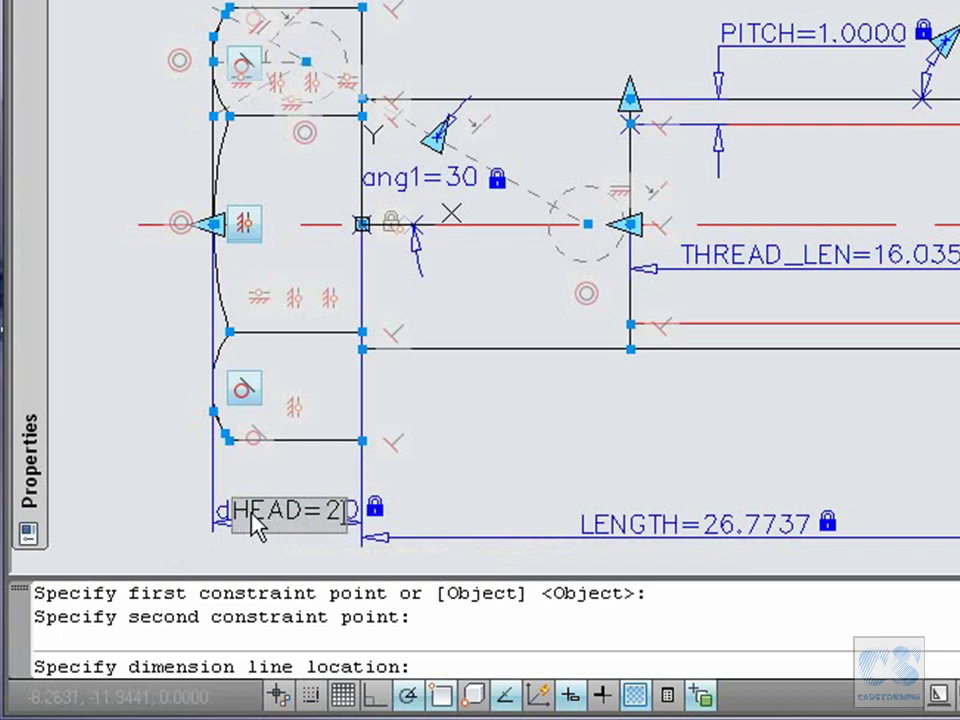
text(*DIA)
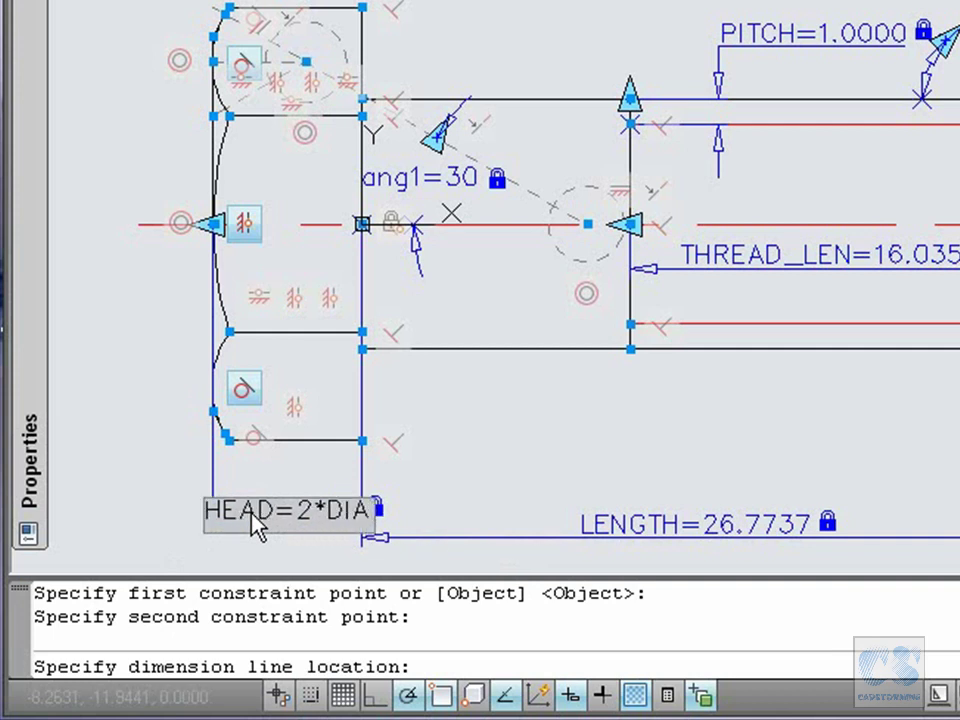
text(/3)
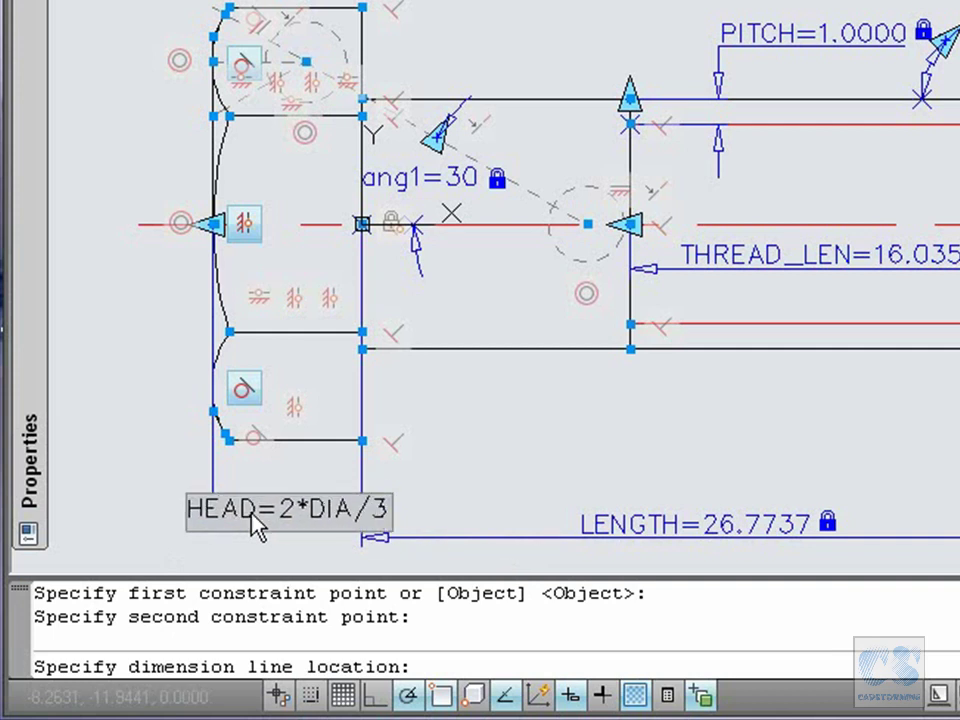
key(Return)
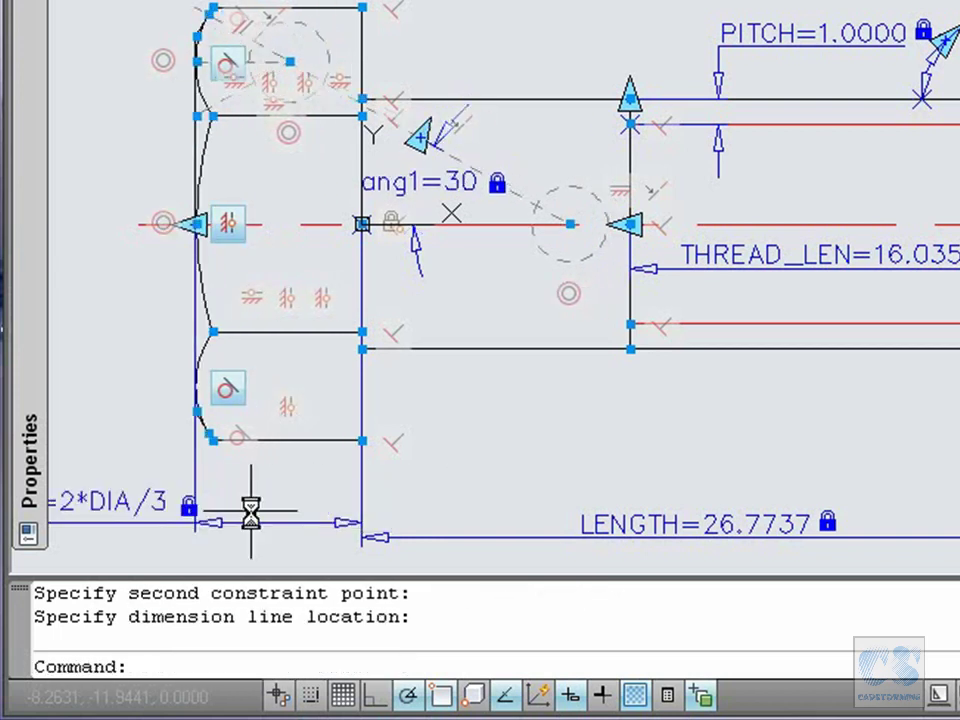
Pan the drawing so the hexagon front view sits centred in the window.
text(p)
key(Return)
mouse_move(469, 395)
mouse_down()
mouse_move(476, 383)
mouse_move(690, 326)
mouse_move(656, 371)
mouse_move(510, 390)
mouse_move(643, 352)
mouse_up()
drag(551, 339, 754, 344)
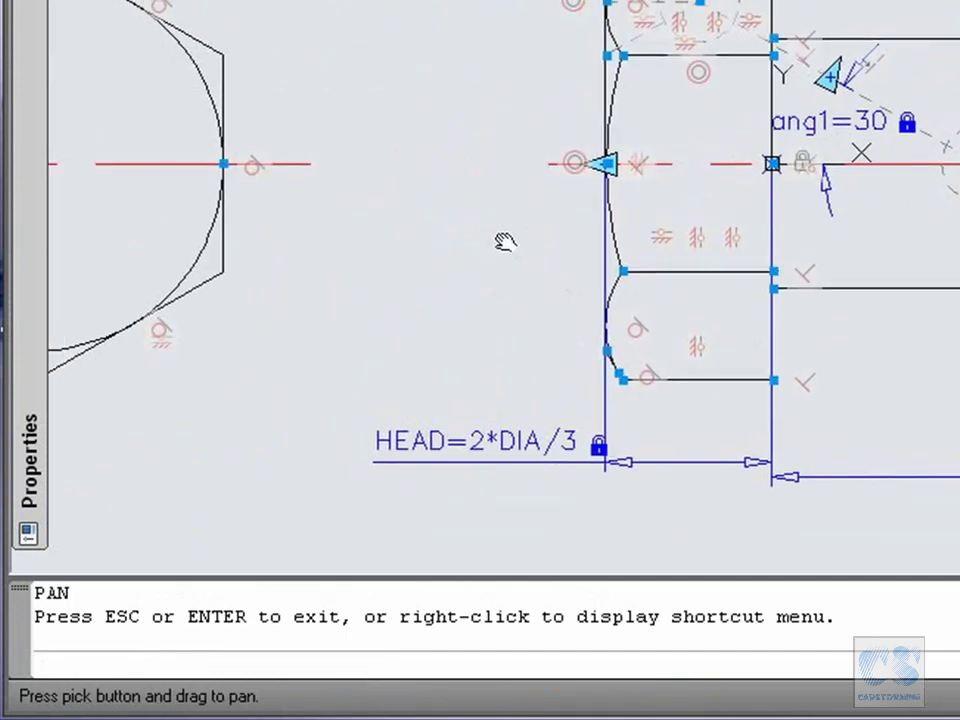
drag(551, 240, 648, 237)
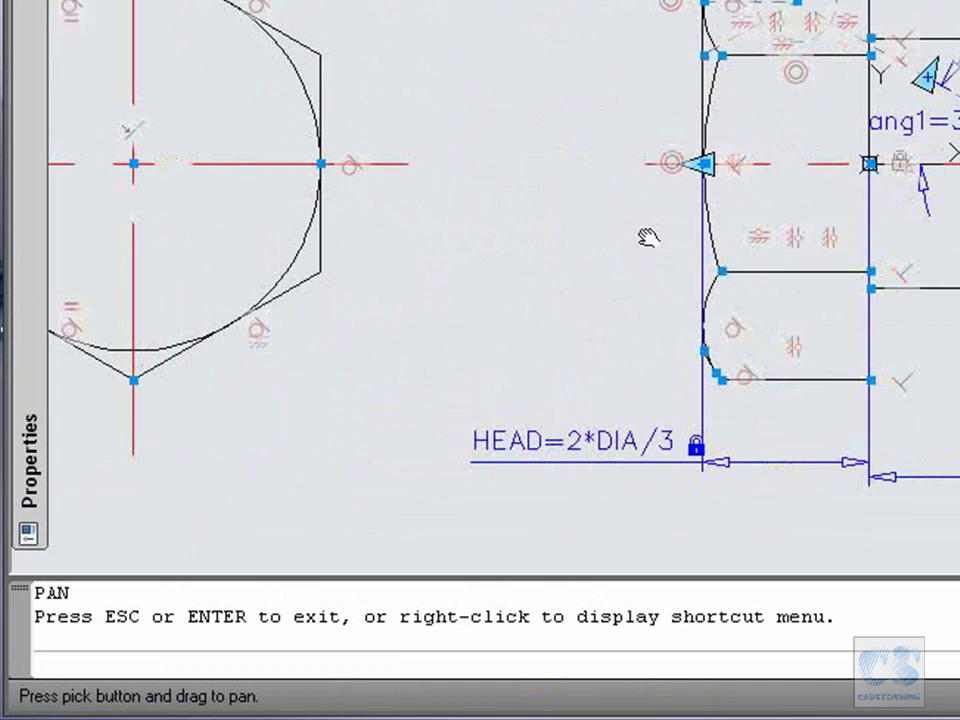
mouse_move(648, 237)
mouse_down()
mouse_move(707, 251)
mouse_move(748, 311)
mouse_move(792, 295)
mouse_move(803, 303)
mouse_up()
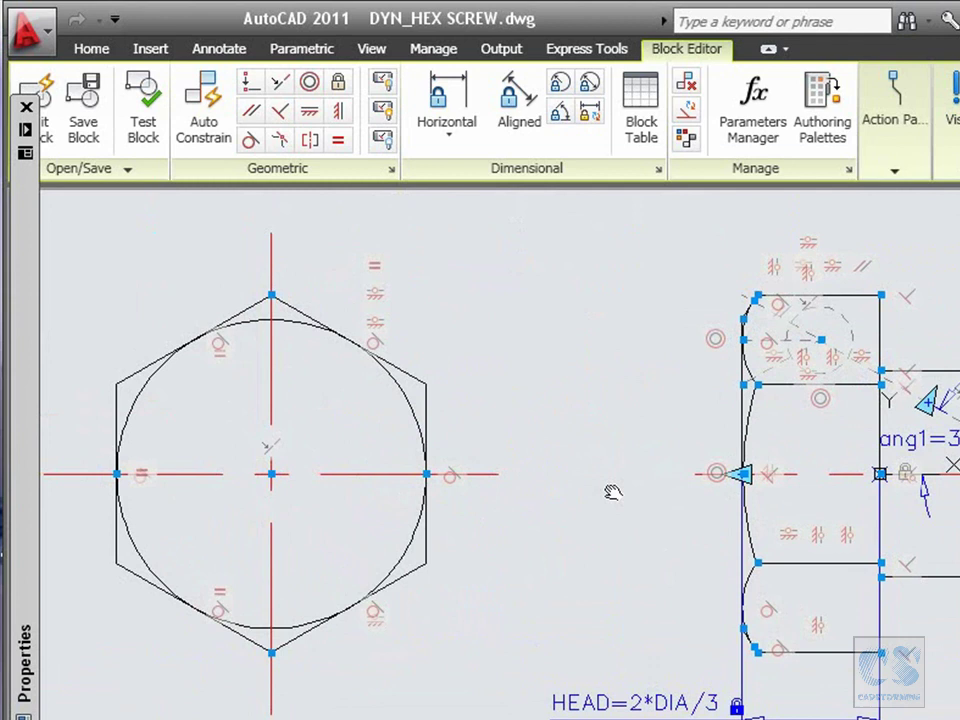
key(Escape)
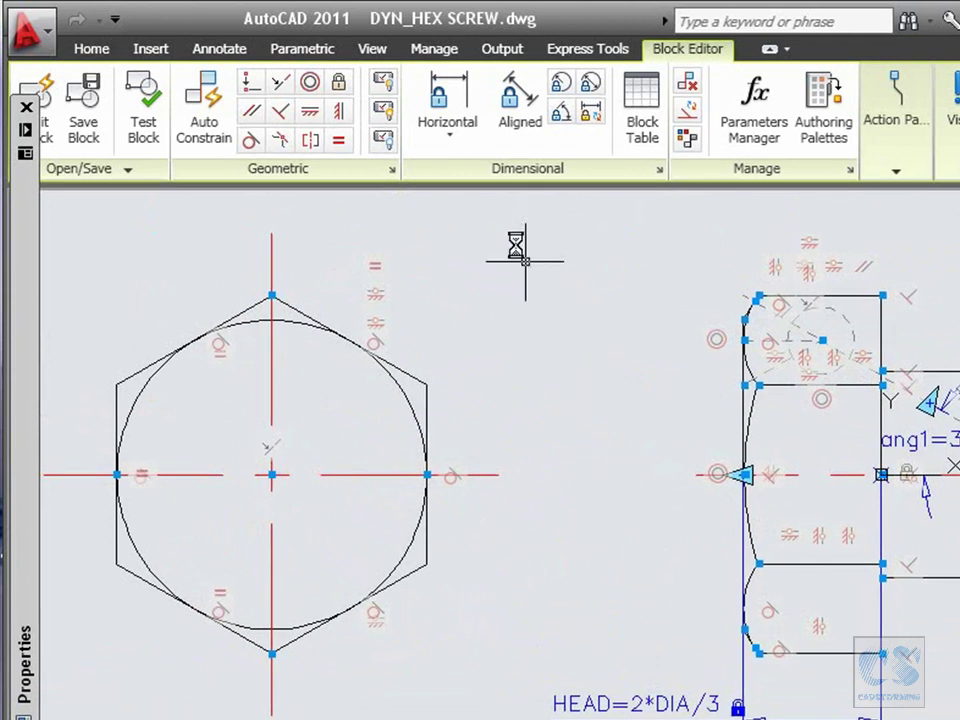
Add a diameter constraint to the circle inside the hexagon, set to dia1=1.5*DIA.
click(592, 84)
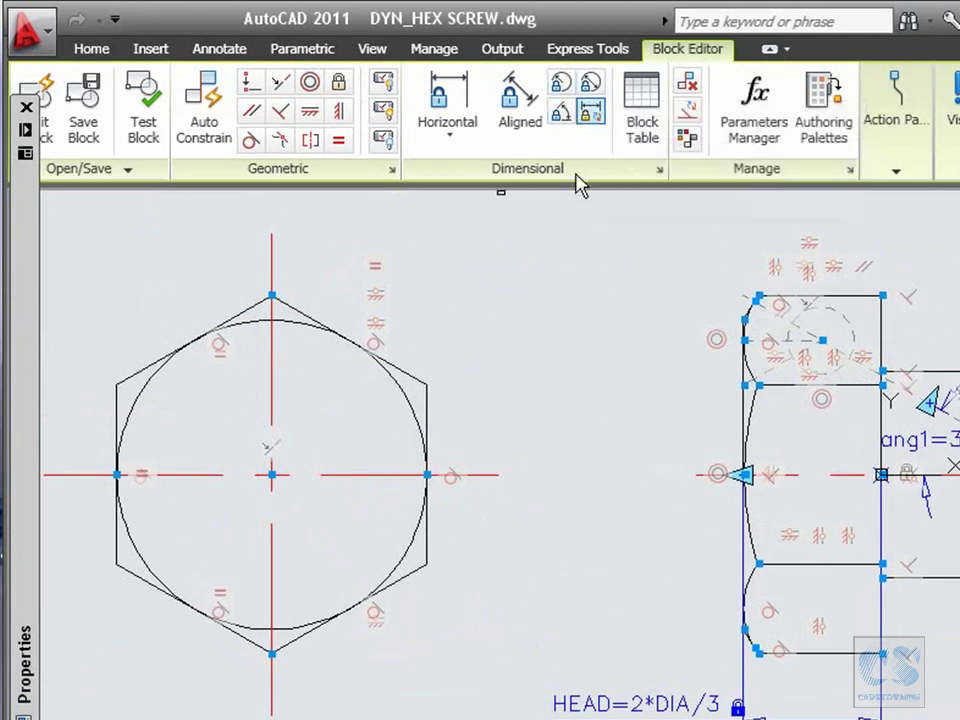
click(407, 400)
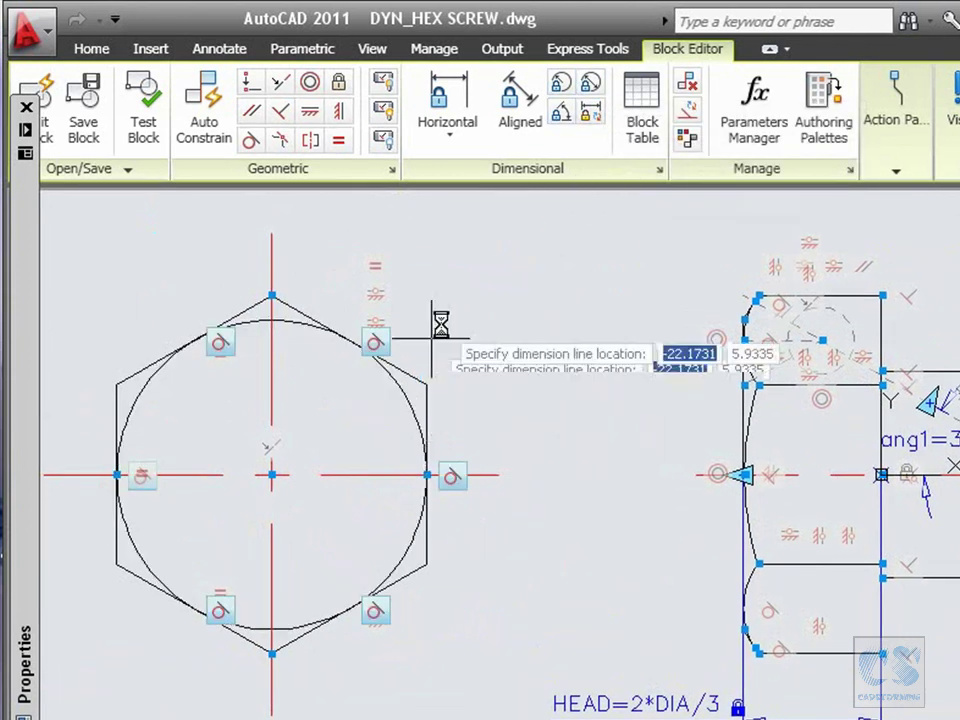
click(483, 278)
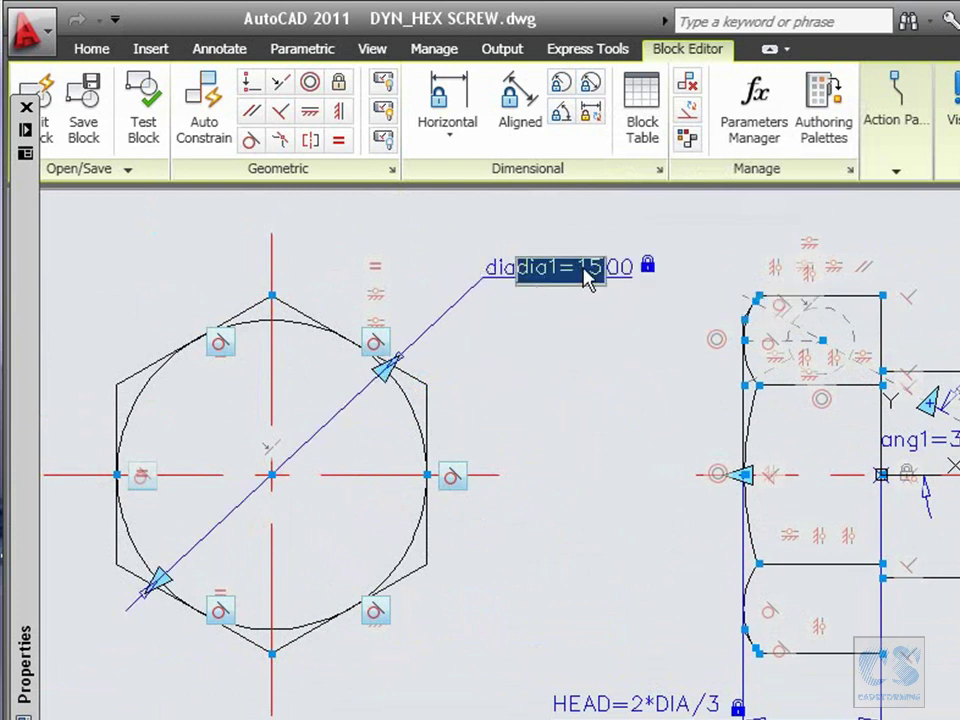
click(590, 267)
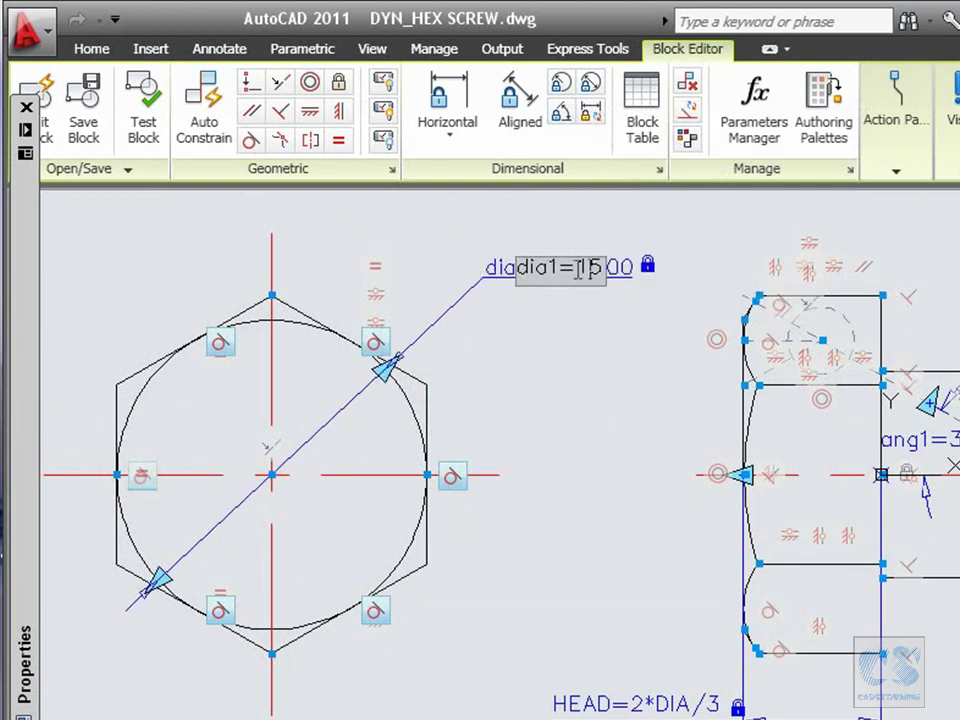
text(.)
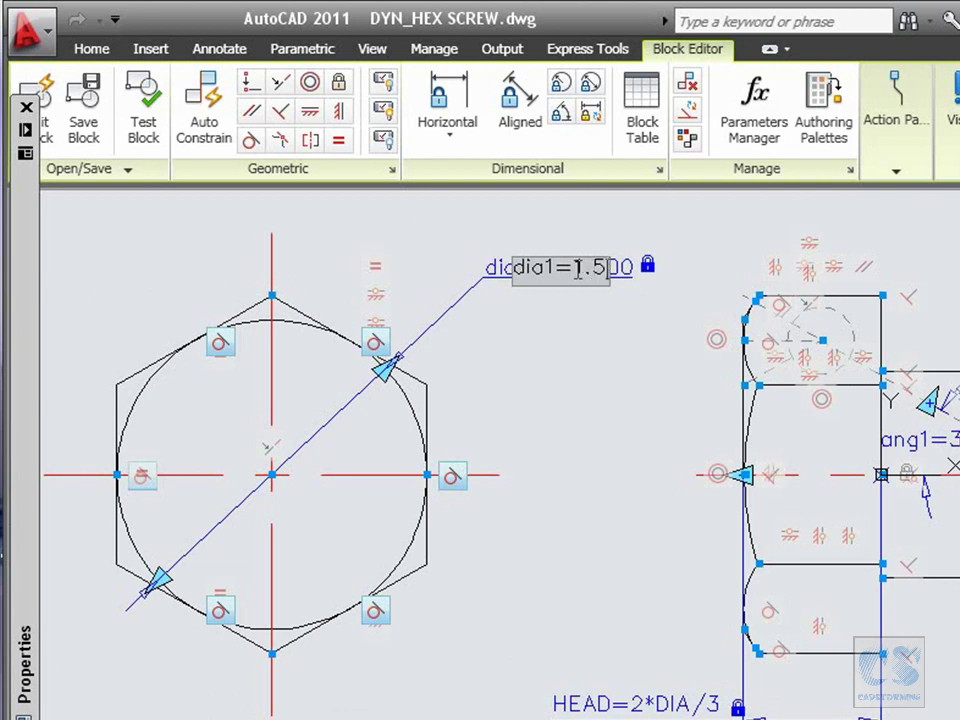
text(*DIA)
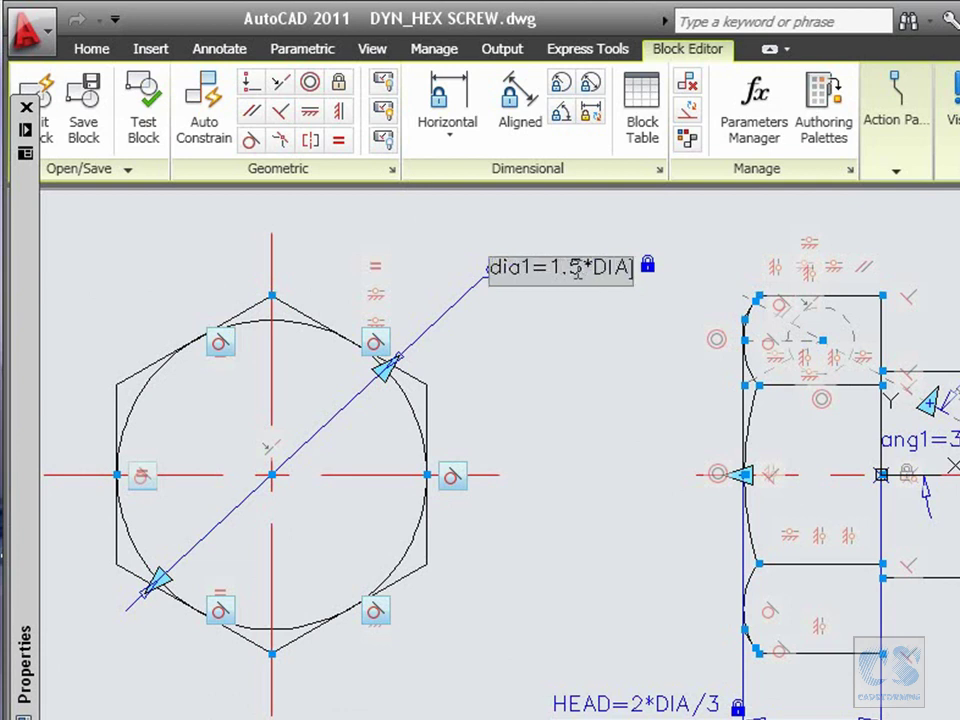
key(Return)
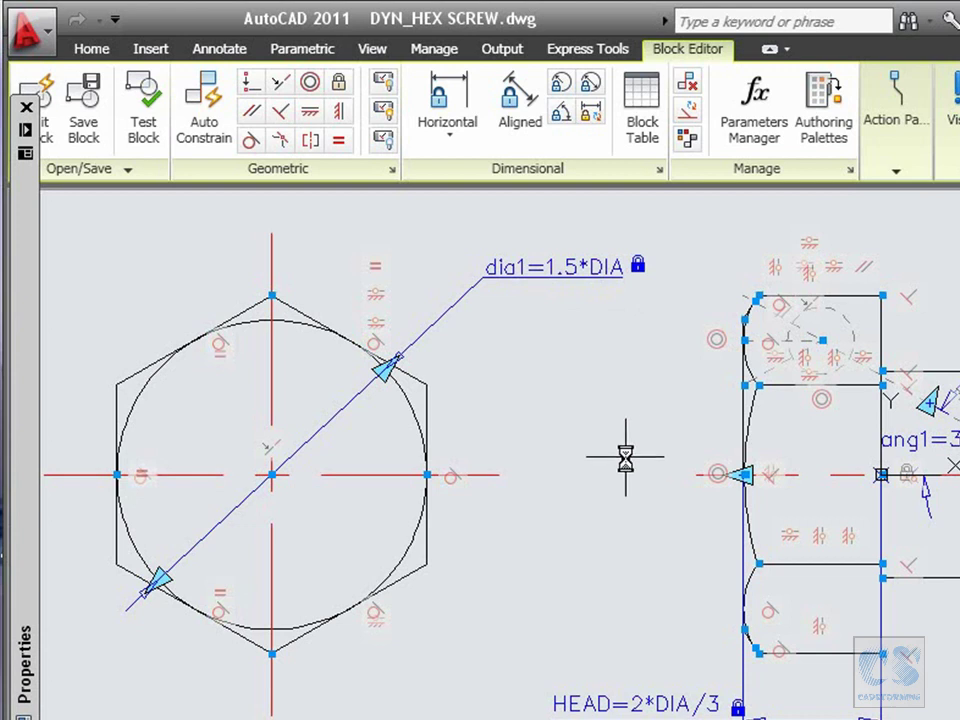
text(P)
key(Return)
Zoom in on the side-view head's corner with a zoom window.
drag(626, 456, 474, 484)
right_click(475, 484)
click(512, 546)
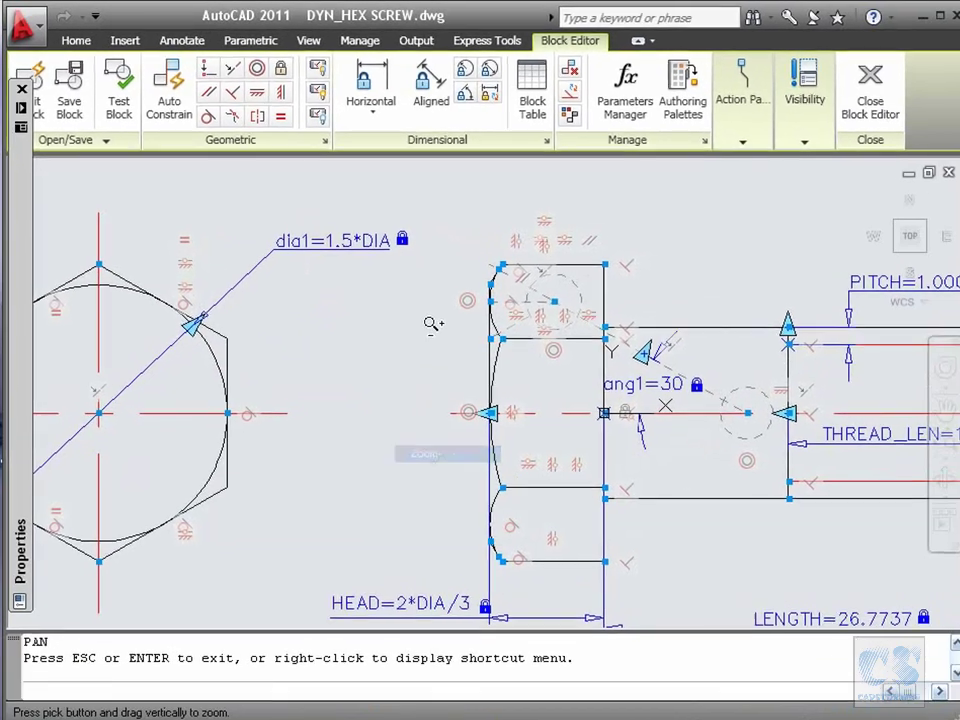
drag(523, 394, 416, 560)
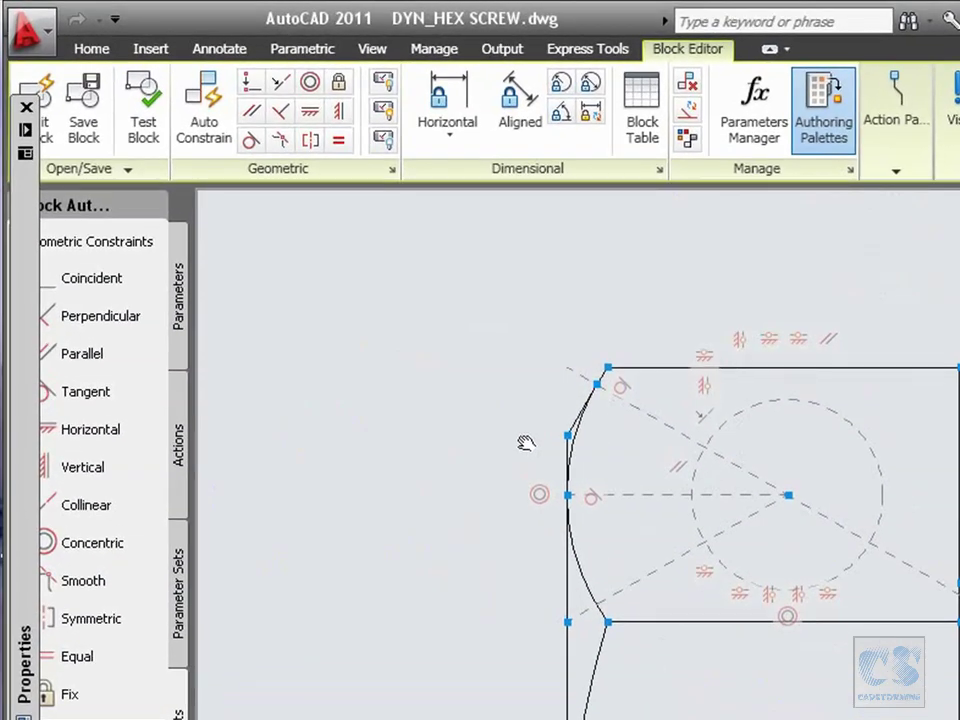
right_click(526, 443)
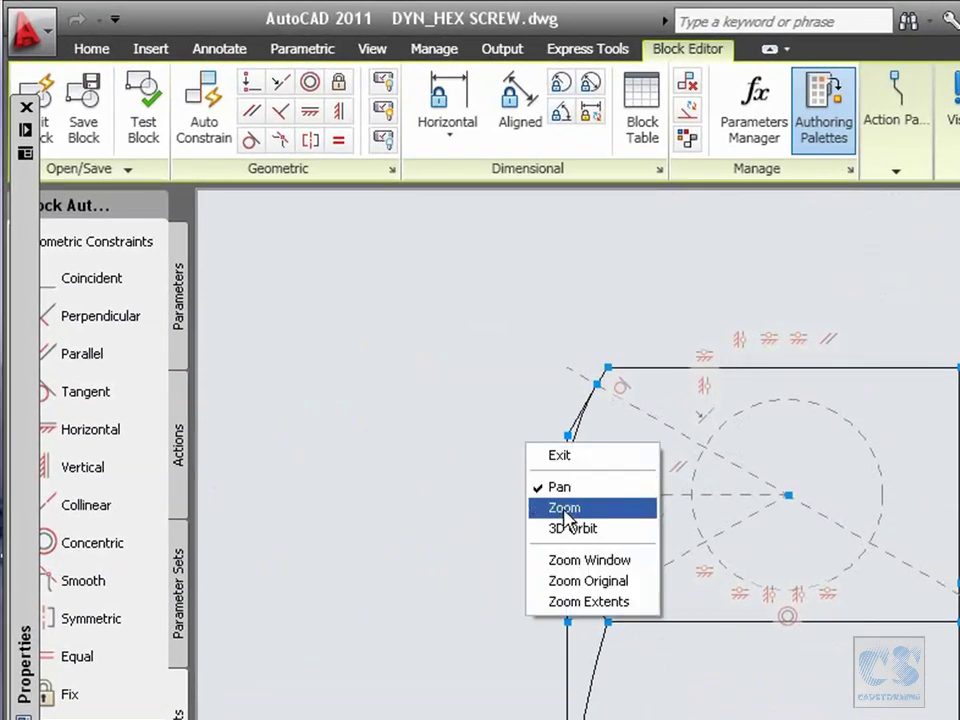
click(588, 560)
click(476, 298)
click(728, 492)
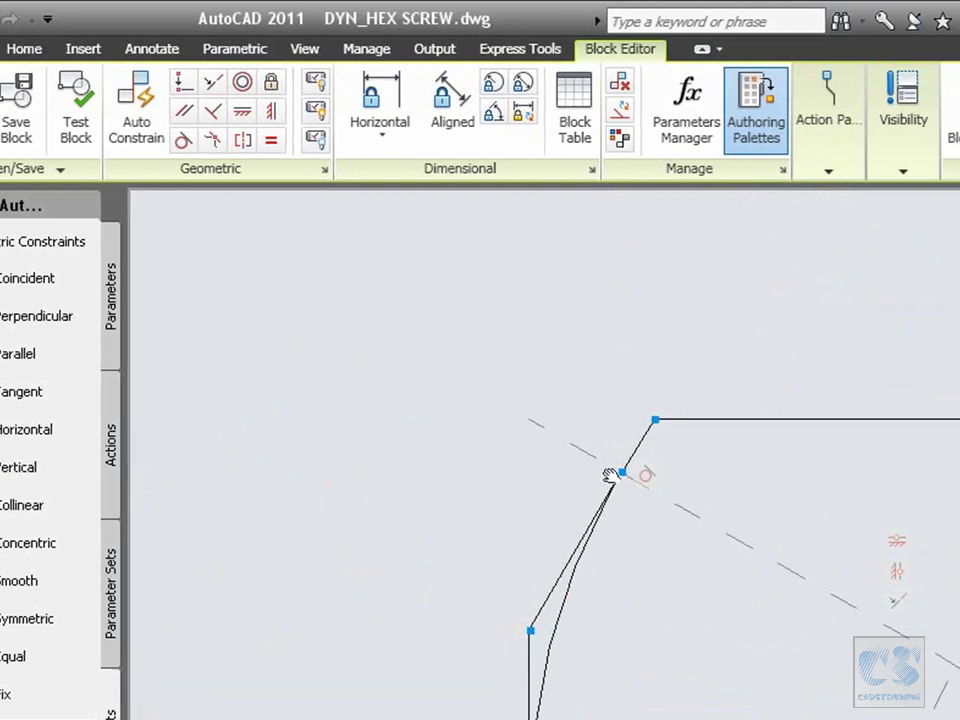
Add angular constraint ang3=30 between the head's vertical edge and slanted chamfer line.
click(350, 112)
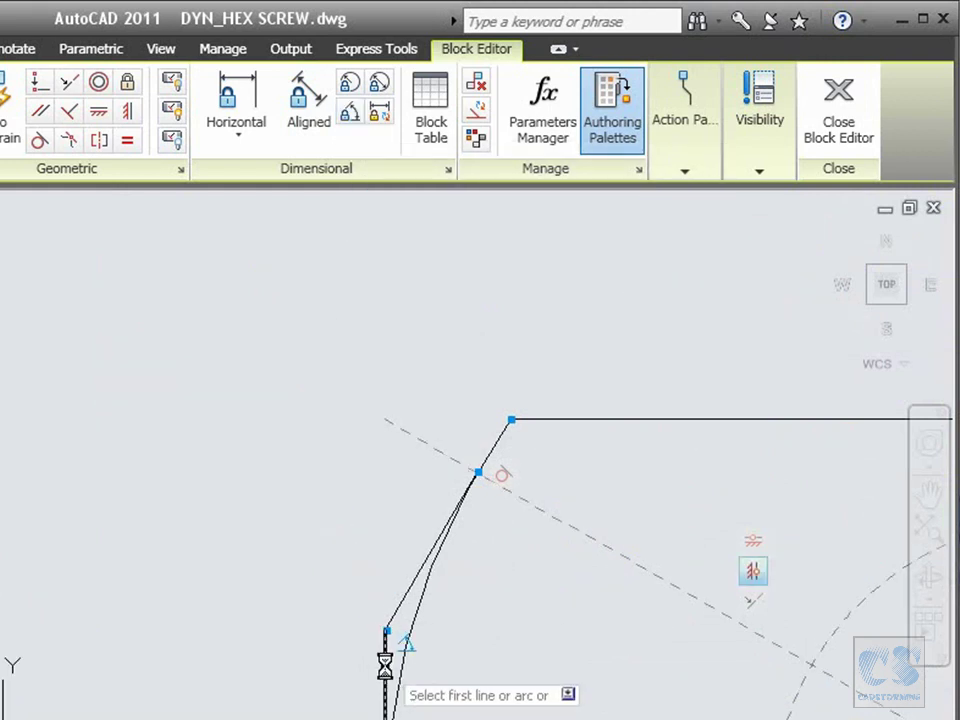
click(385, 665)
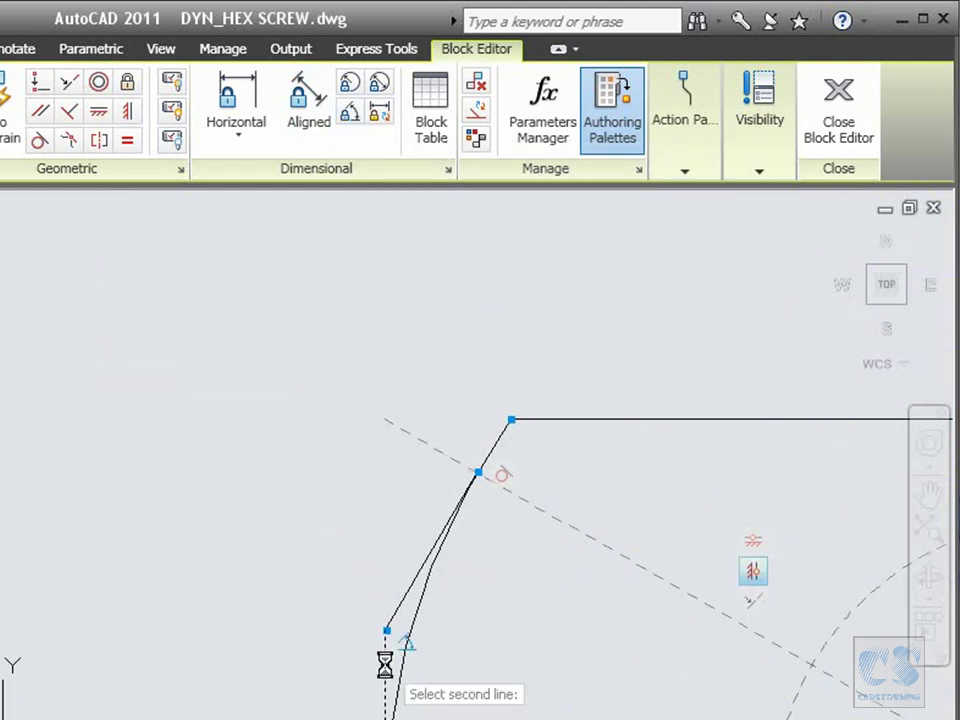
click(416, 580)
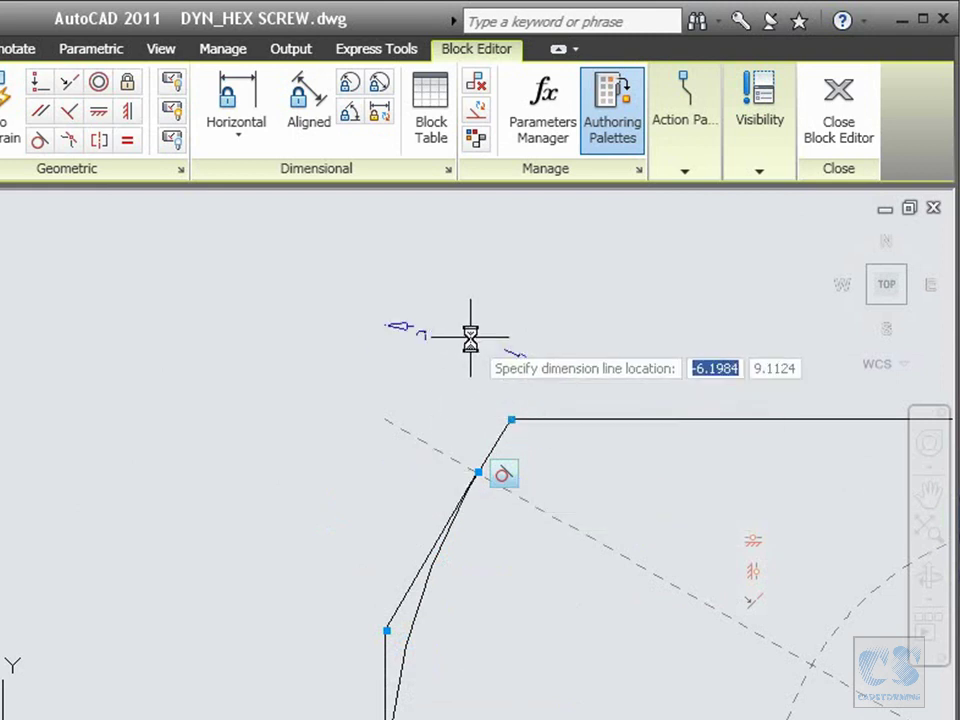
click(501, 283)
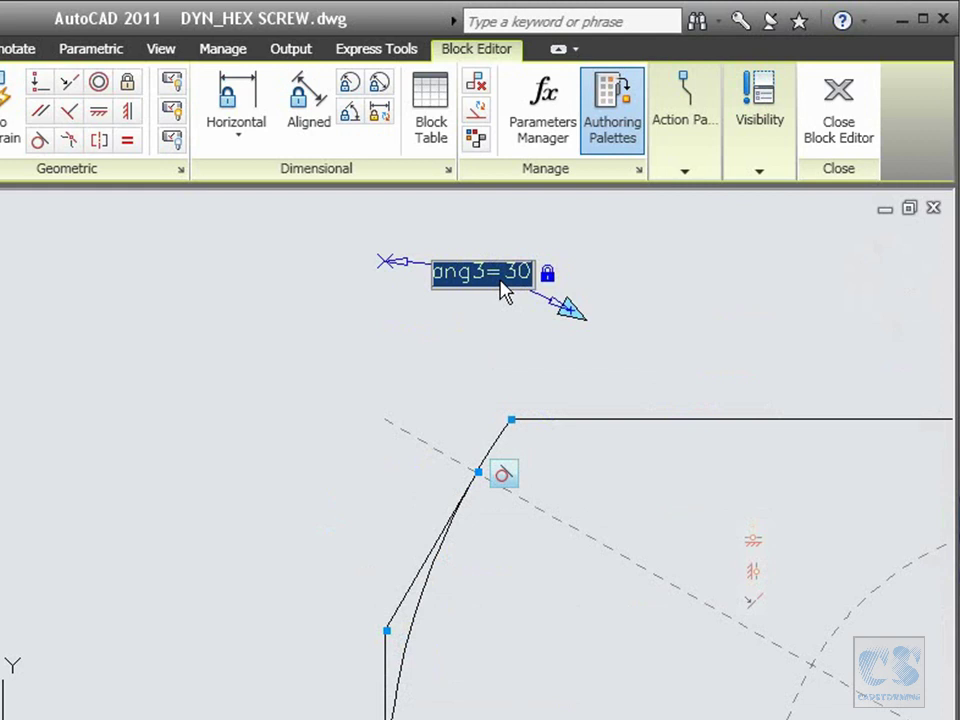
key(Return)
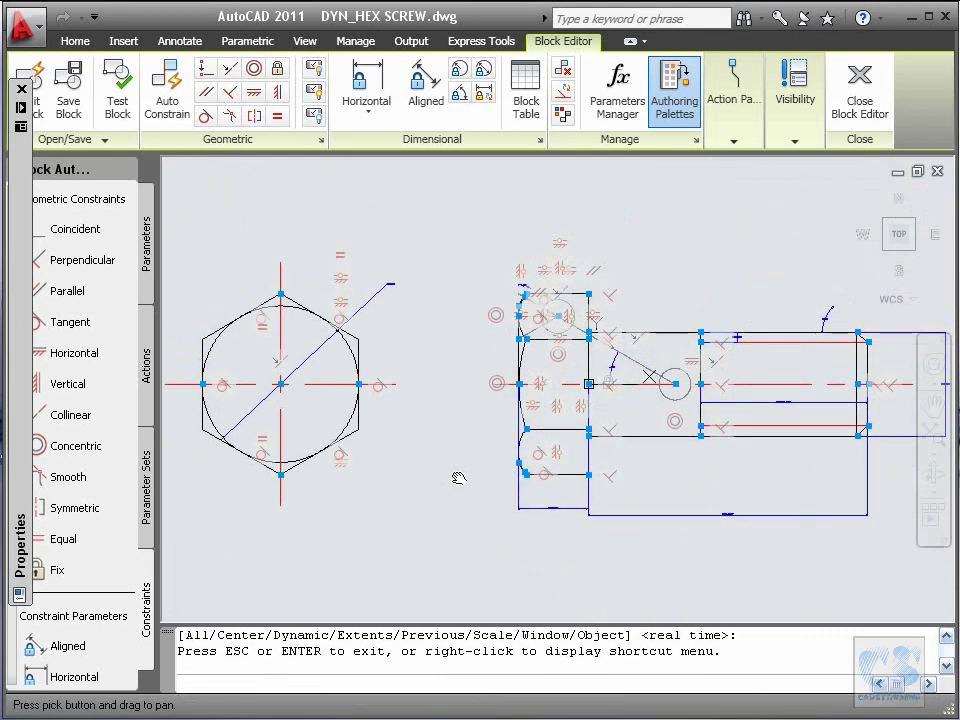
Open the screw block in the Test Block Window and zoom in on its side view.
click(117, 108)
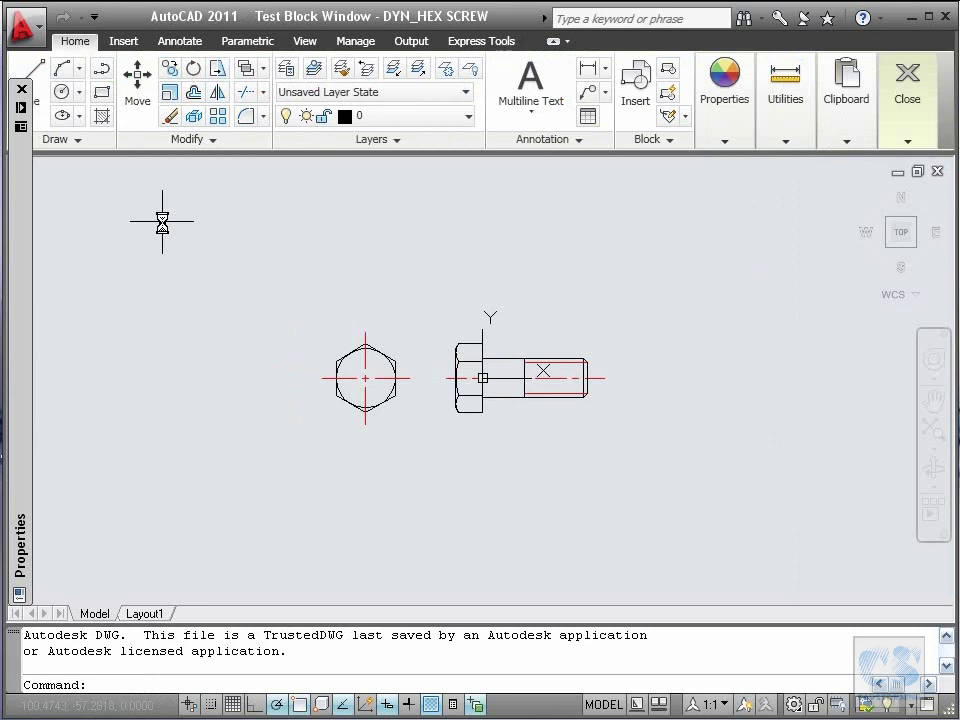
text(z)
key(Return)
click(313, 277)
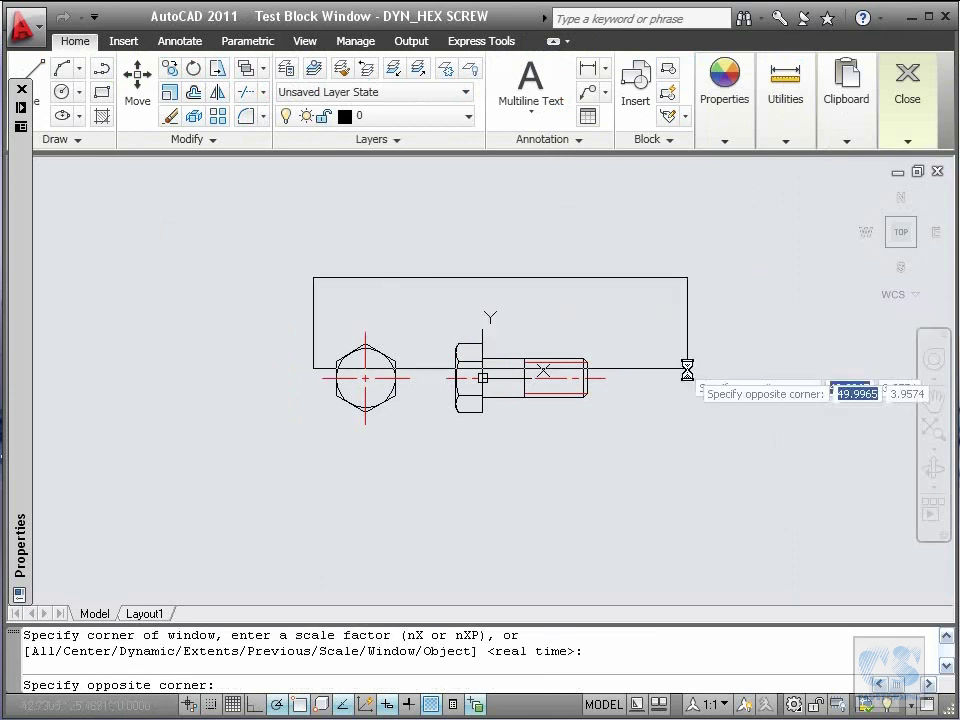
click(634, 461)
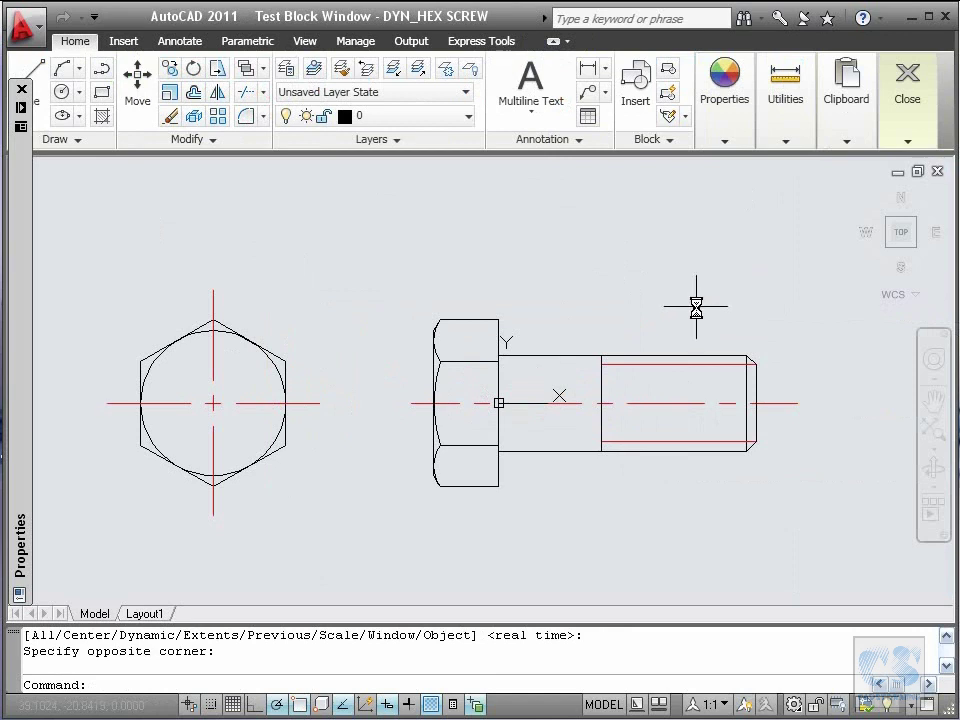
text(z)
key(Return)
click(357, 280)
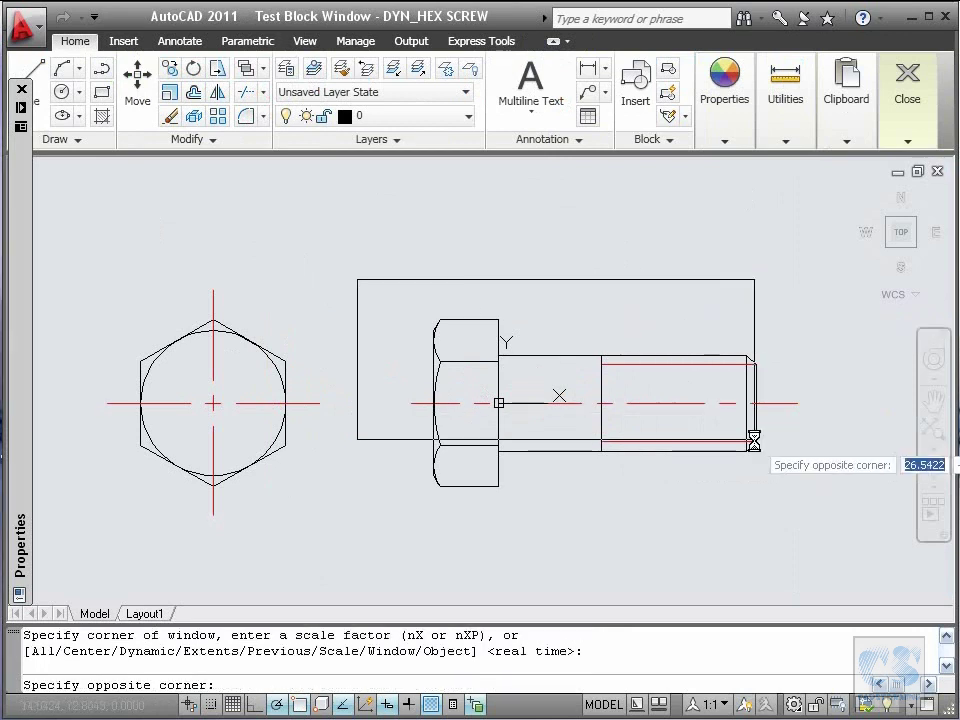
click(810, 505)
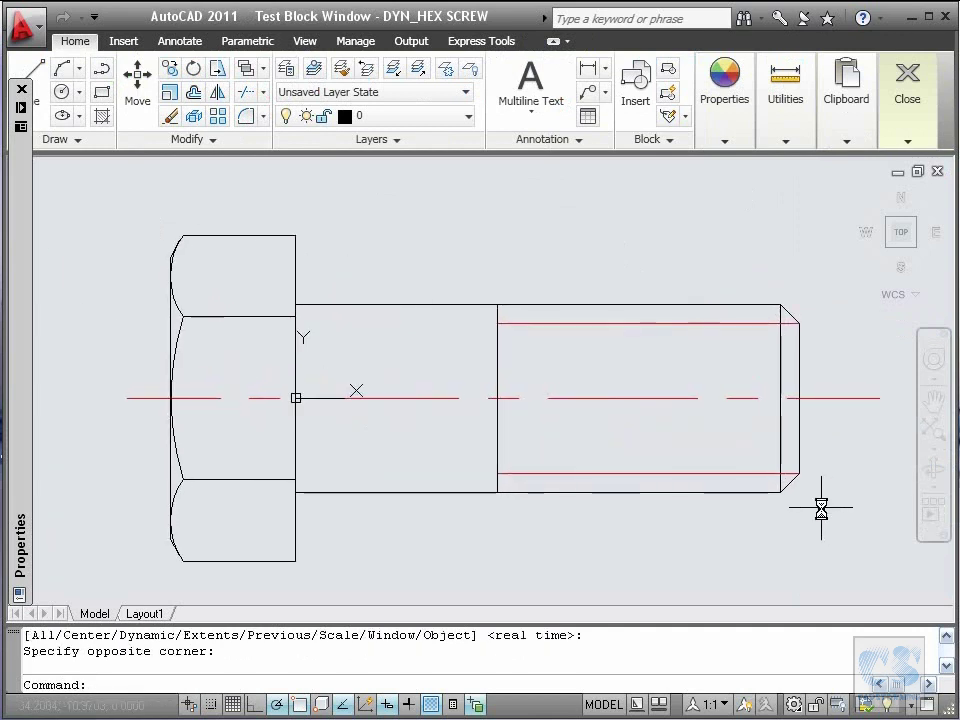
text(p)
key(Return)
drag(821, 508, 742, 513)
key(Escape)
Select the test block and stretch its diameter grip to 12.
click(722, 450)
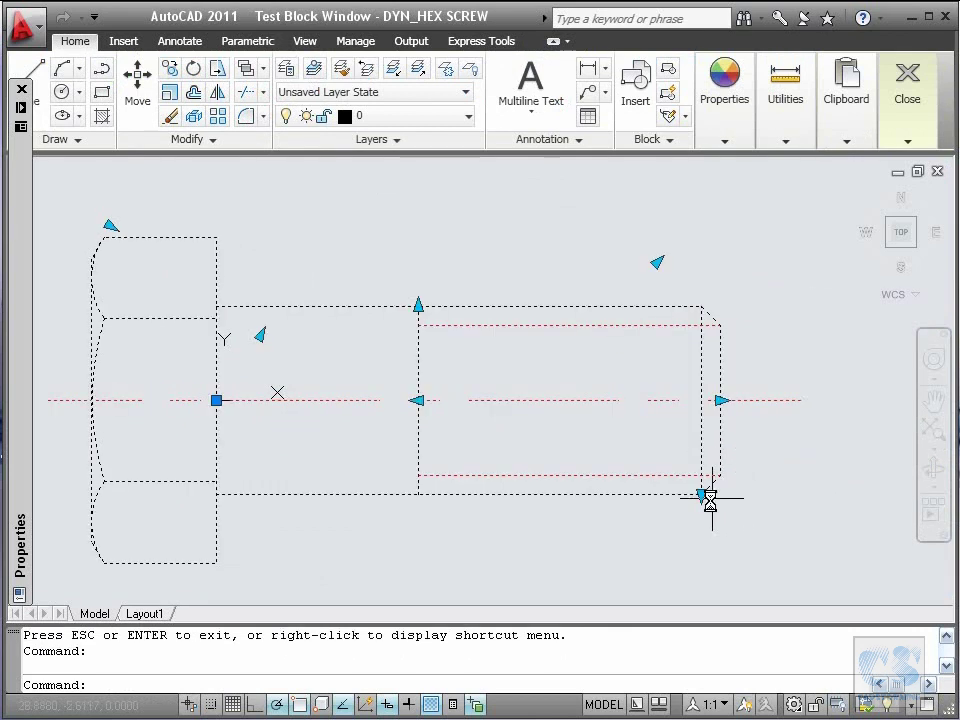
click(703, 494)
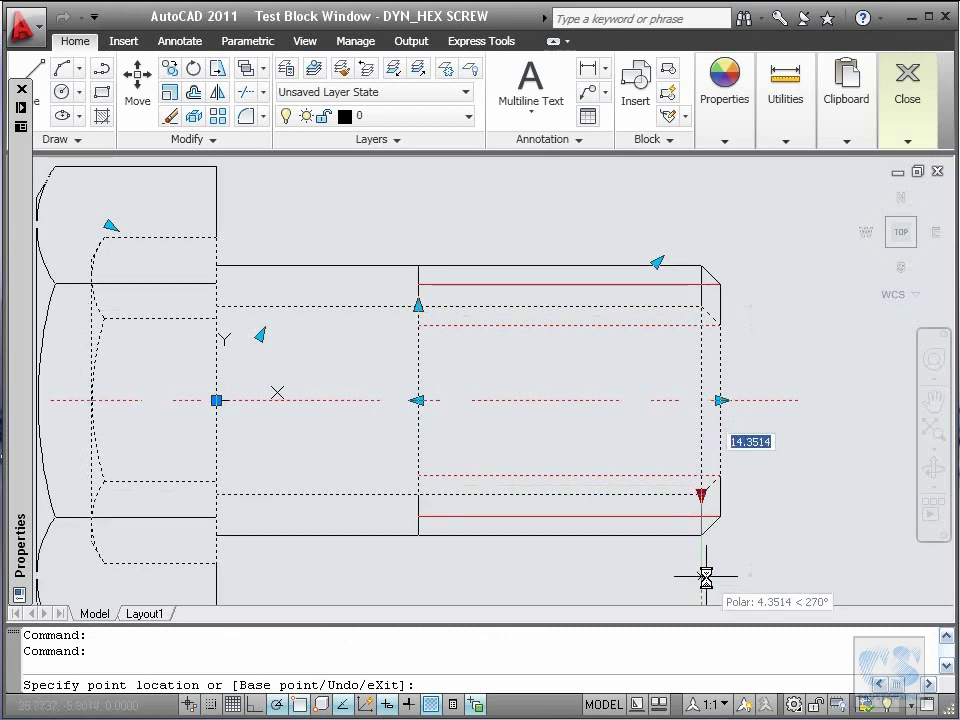
text(12)
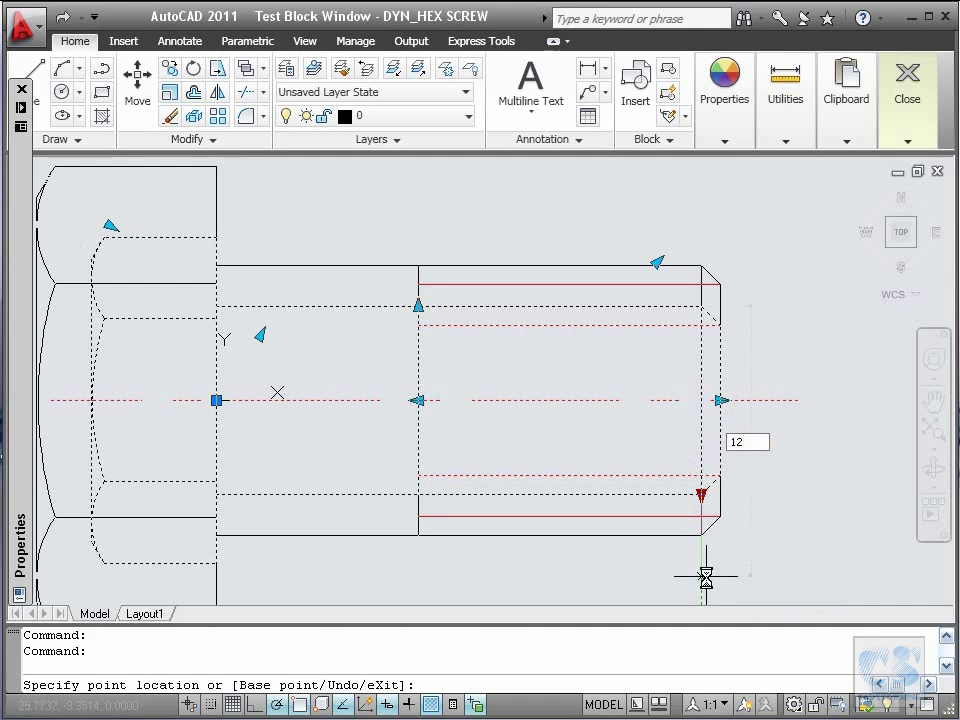
key(Return)
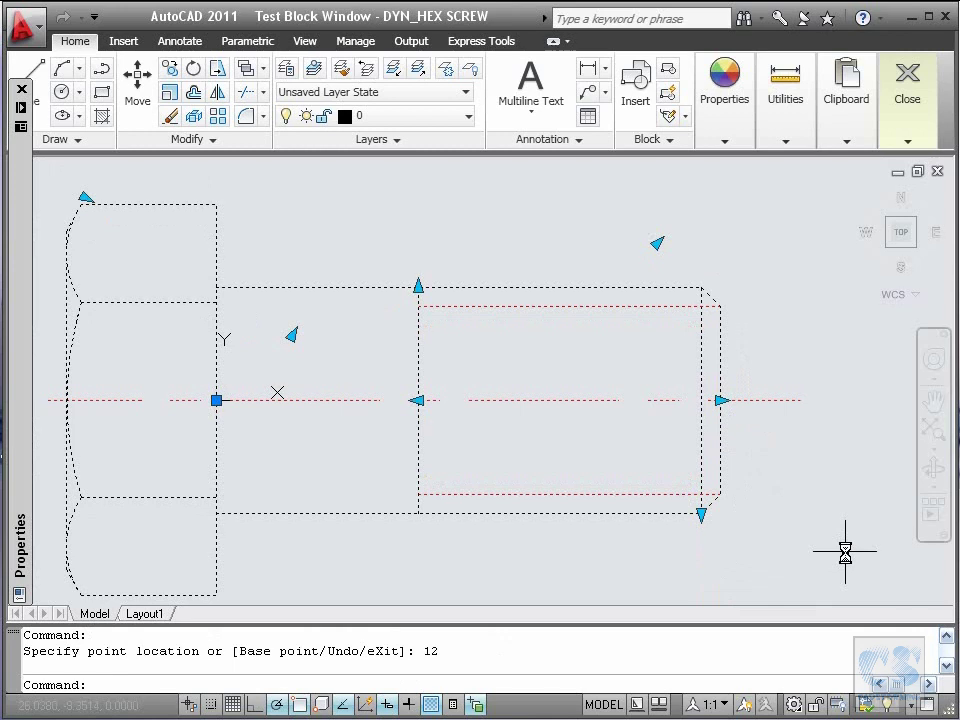
Stretch the screw length grip to 40, then zoom out.
click(720, 400)
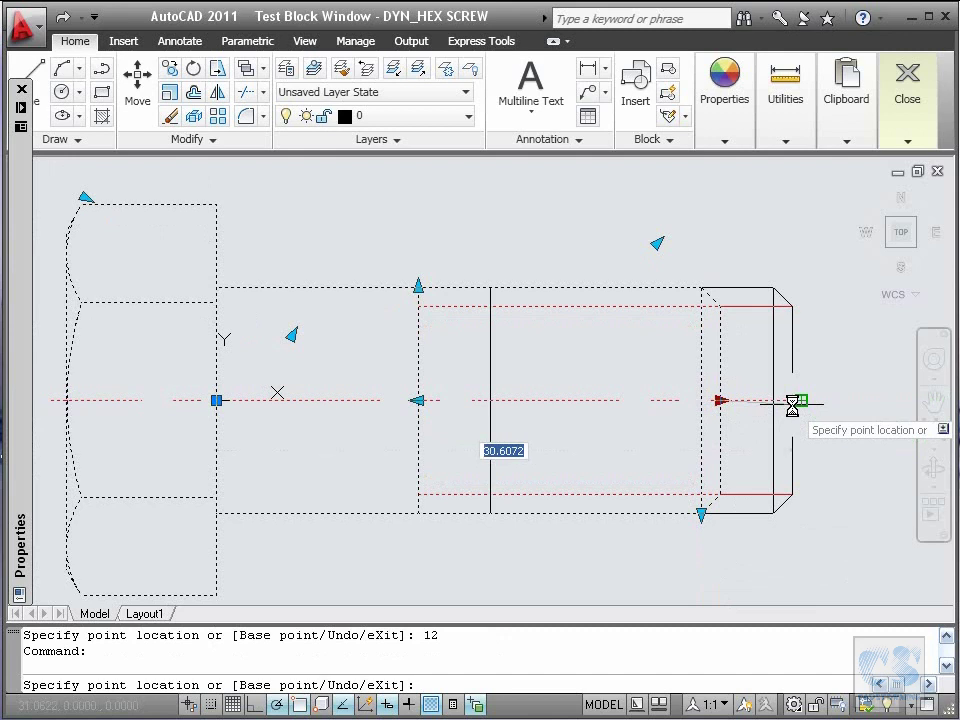
text(40)
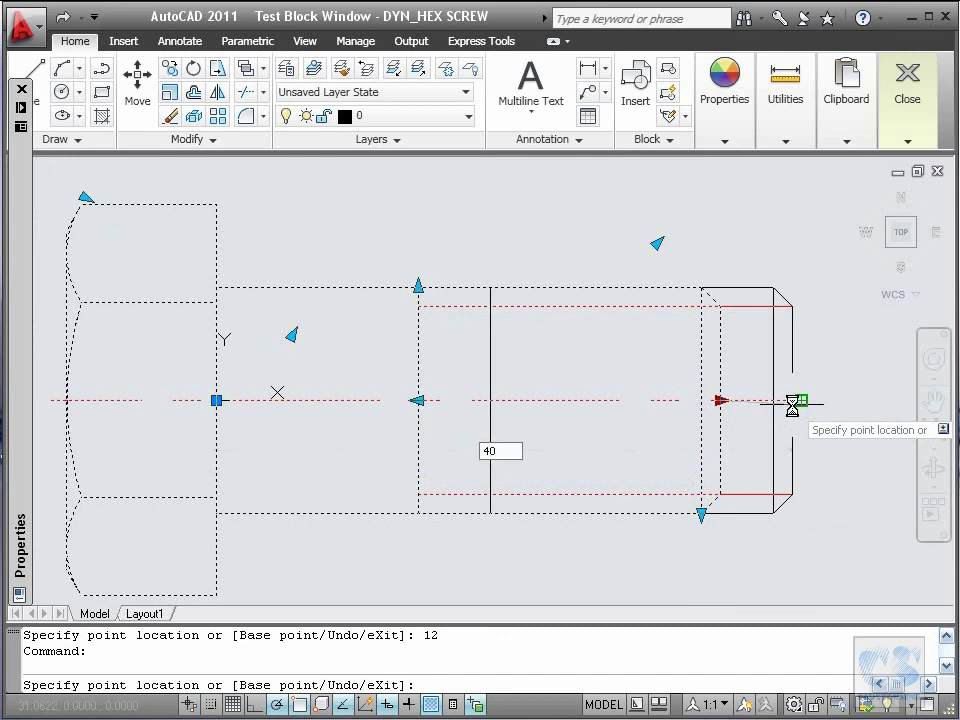
key(Return)
text(Z)
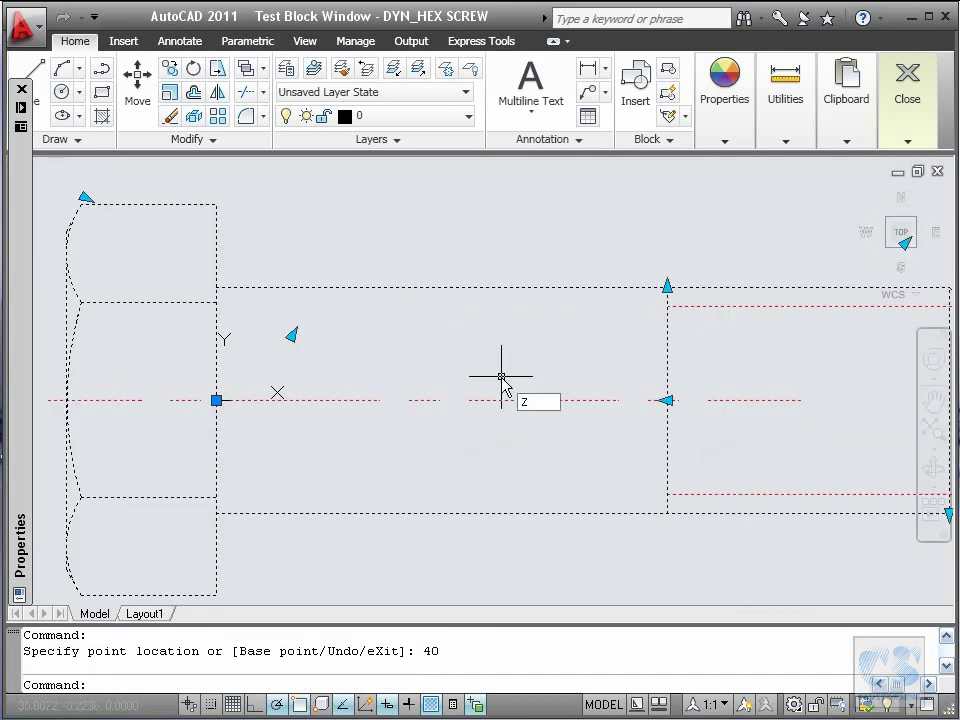
key(Return)
key(Return)
mouse_move(506, 381)
mouse_down()
mouse_move(439, 514)
mouse_move(445, 540)
mouse_up()
key(Escape)
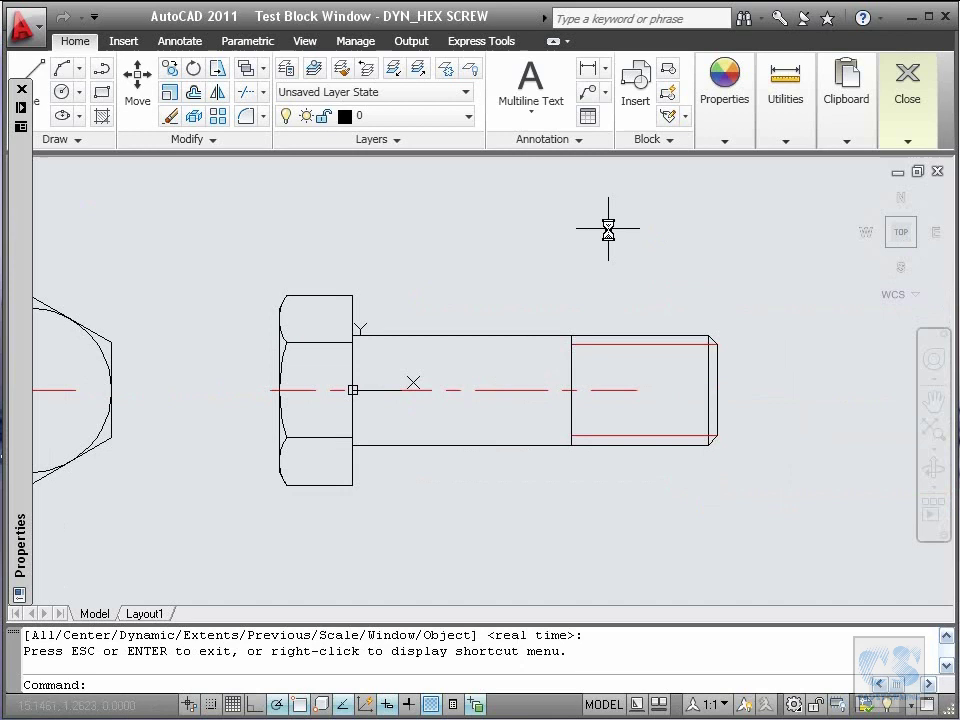
Select the screw block and drag the thread length grip toward the head, then toward the tip.
key(Escape)
click(571, 372)
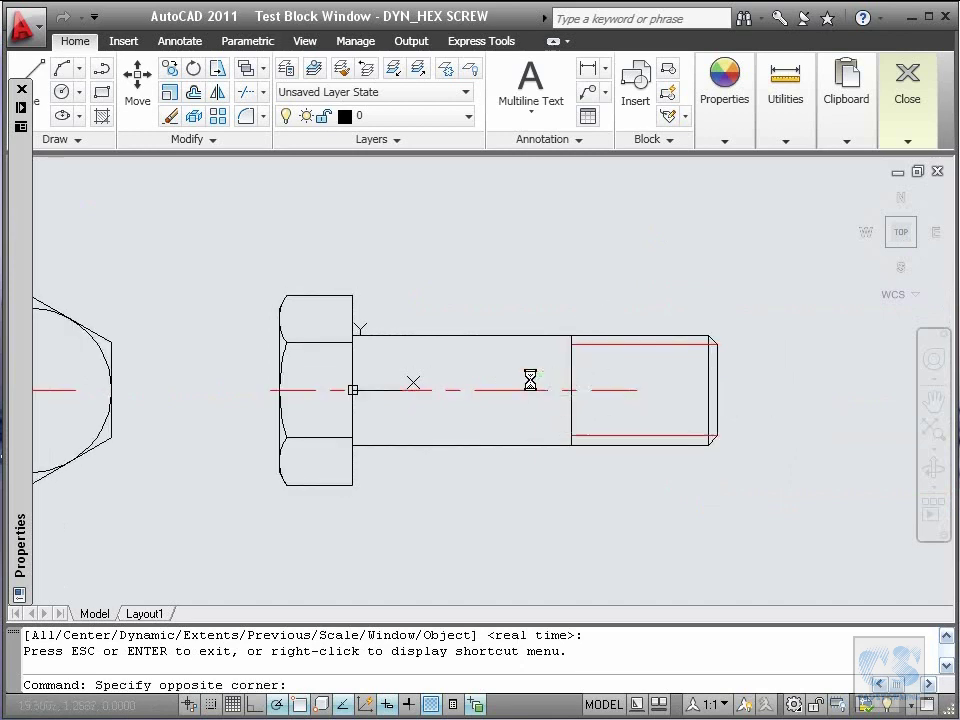
click(545, 388)
click(571, 391)
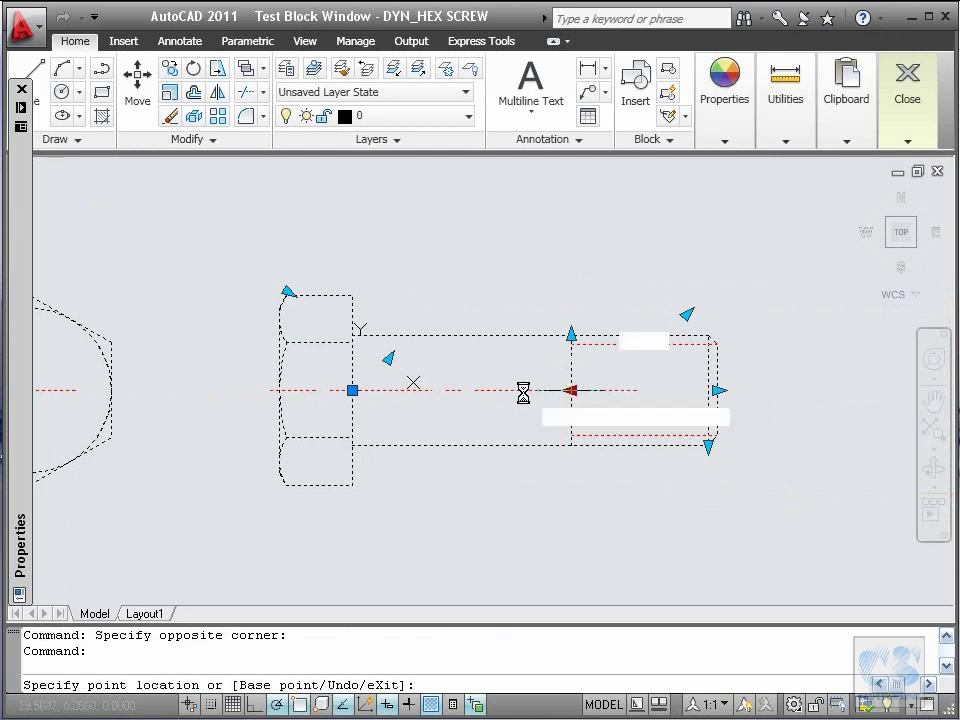
click(443, 390)
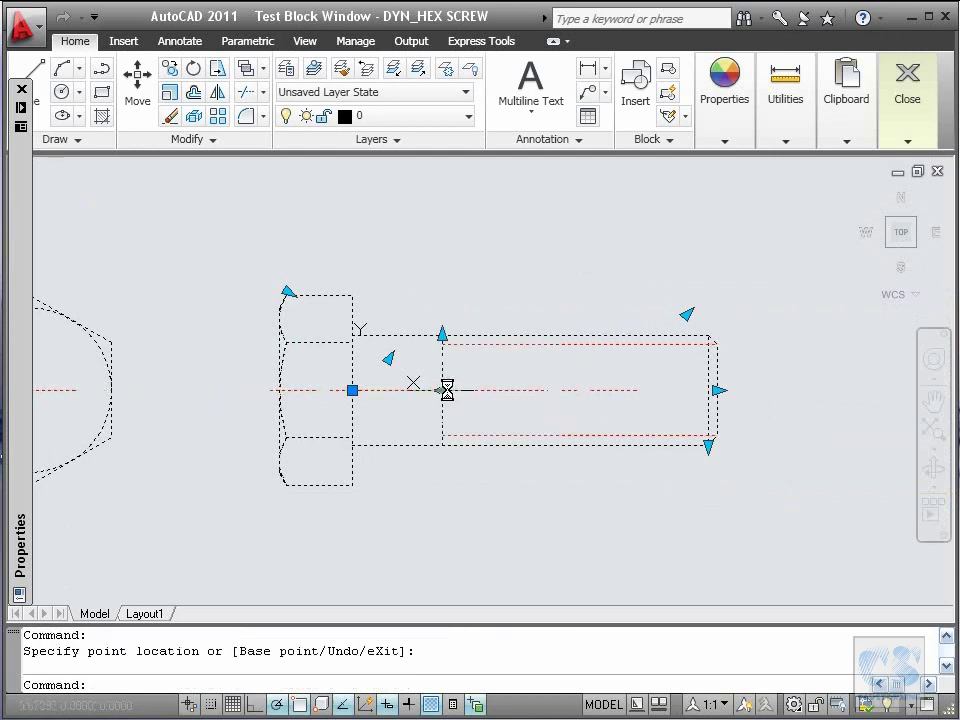
click(447, 390)
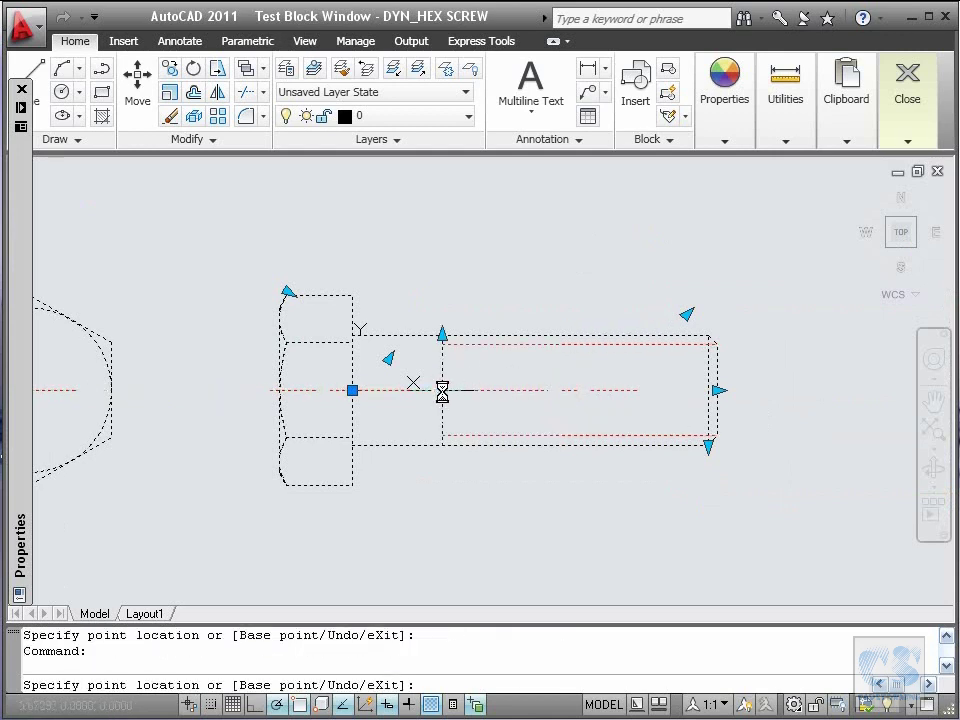
click(640, 389)
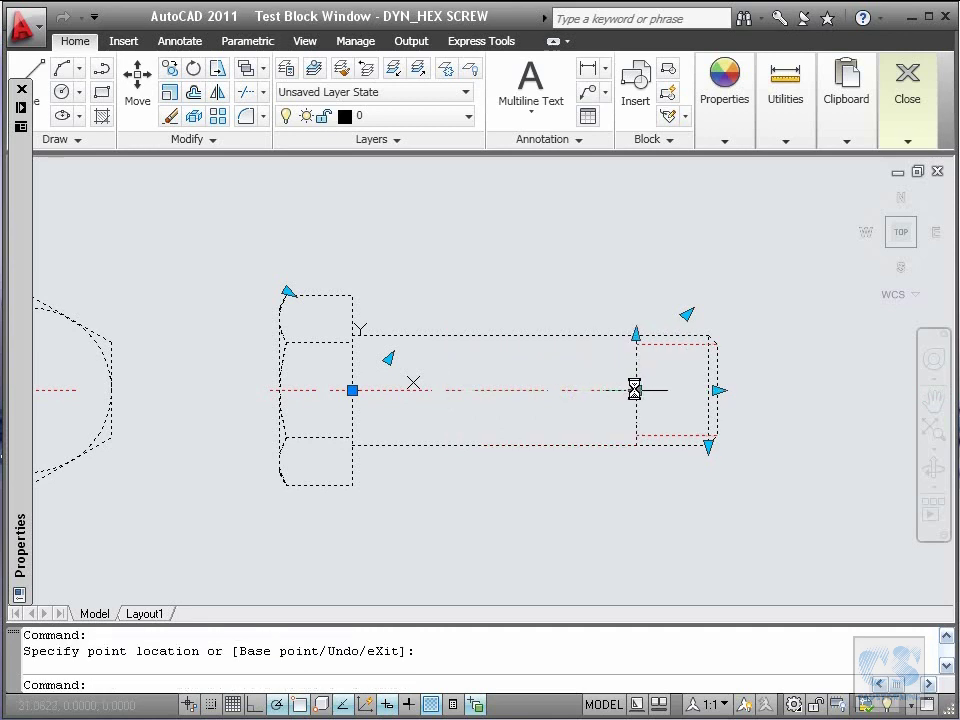
Pan to show the full hex head, reselect the block and shorten the thread toward the tip.
text(p)
key(Return)
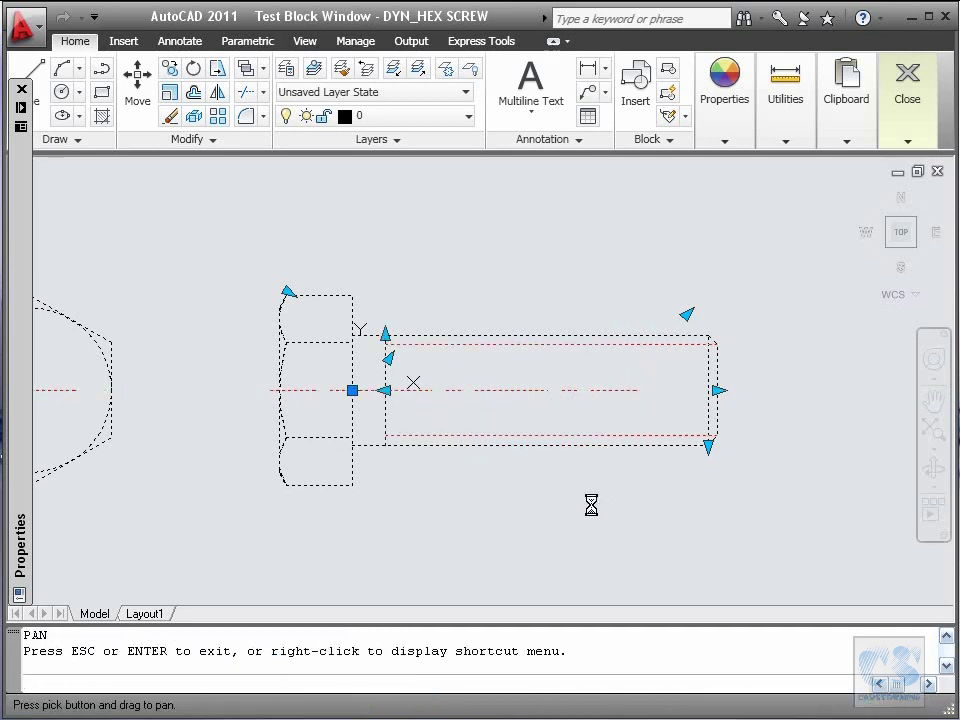
drag(473, 505, 530, 513)
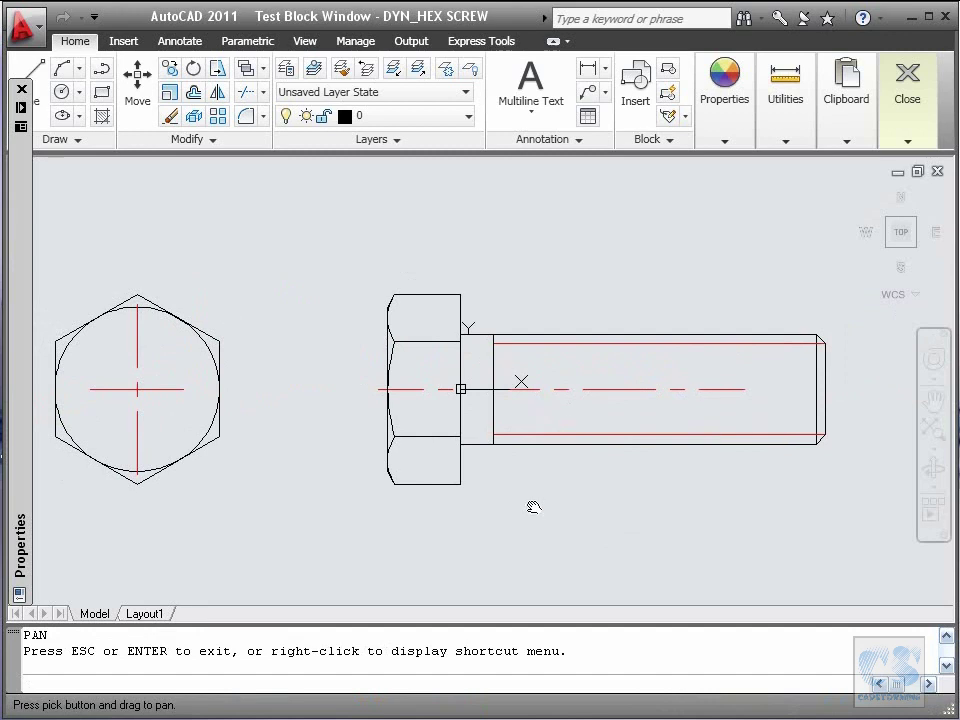
key(Escape)
click(491, 349)
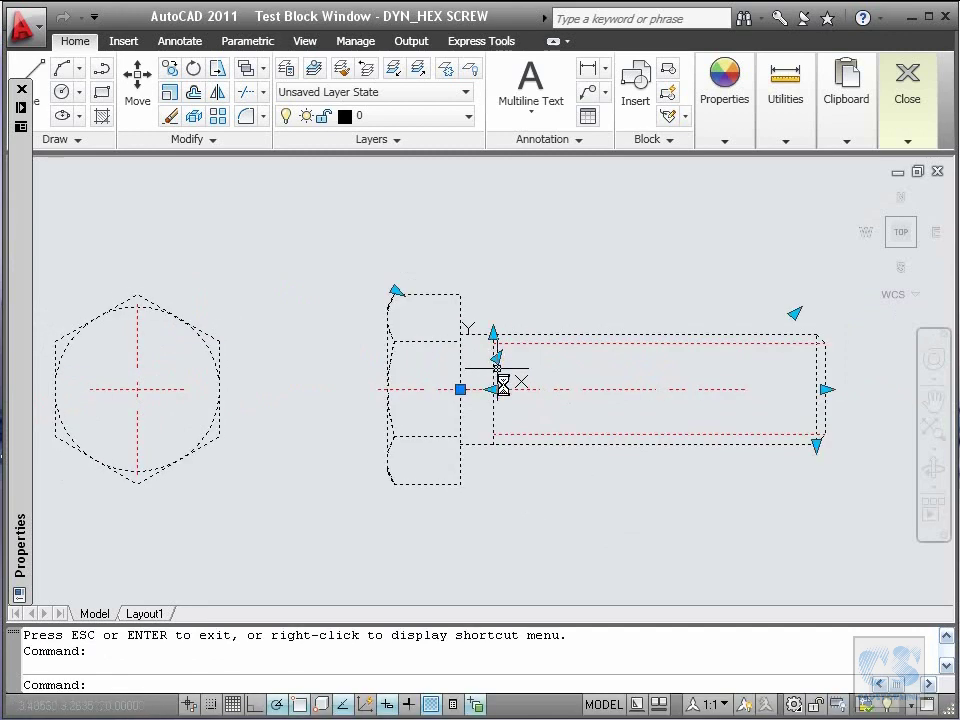
click(491, 389)
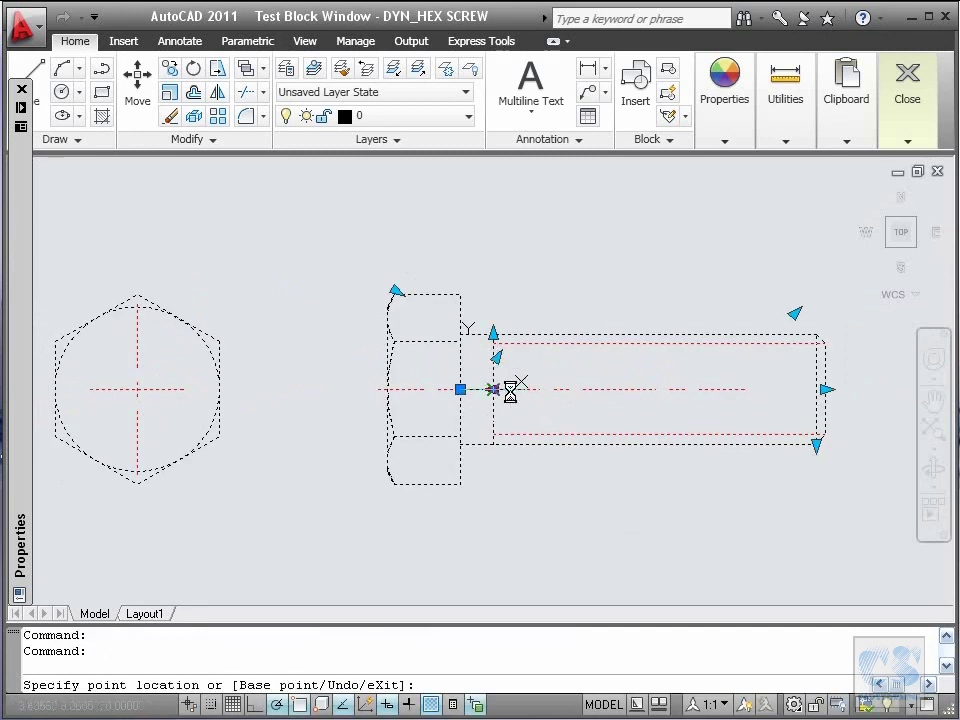
click(601, 388)
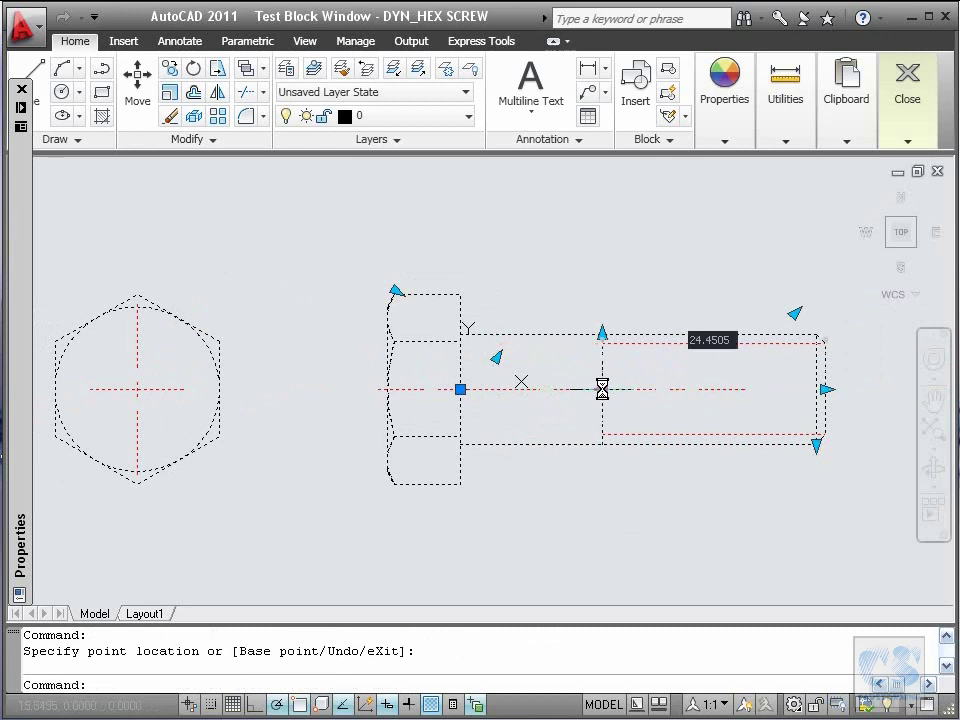
Set the thread pitch to 1.25 using the pitch grip.
click(603, 332)
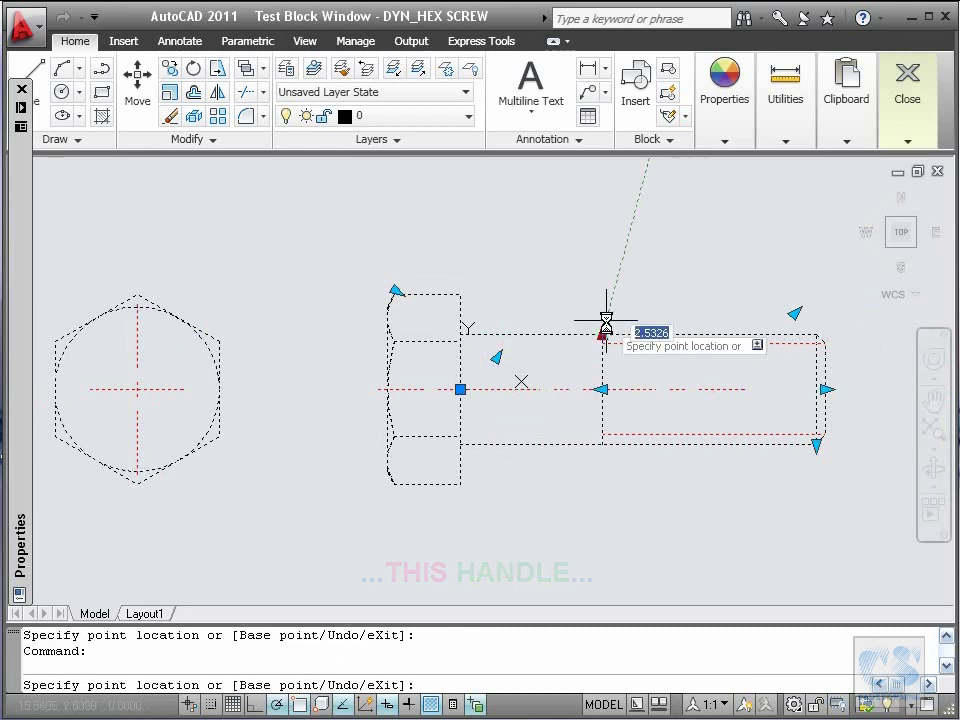
text(1.2)
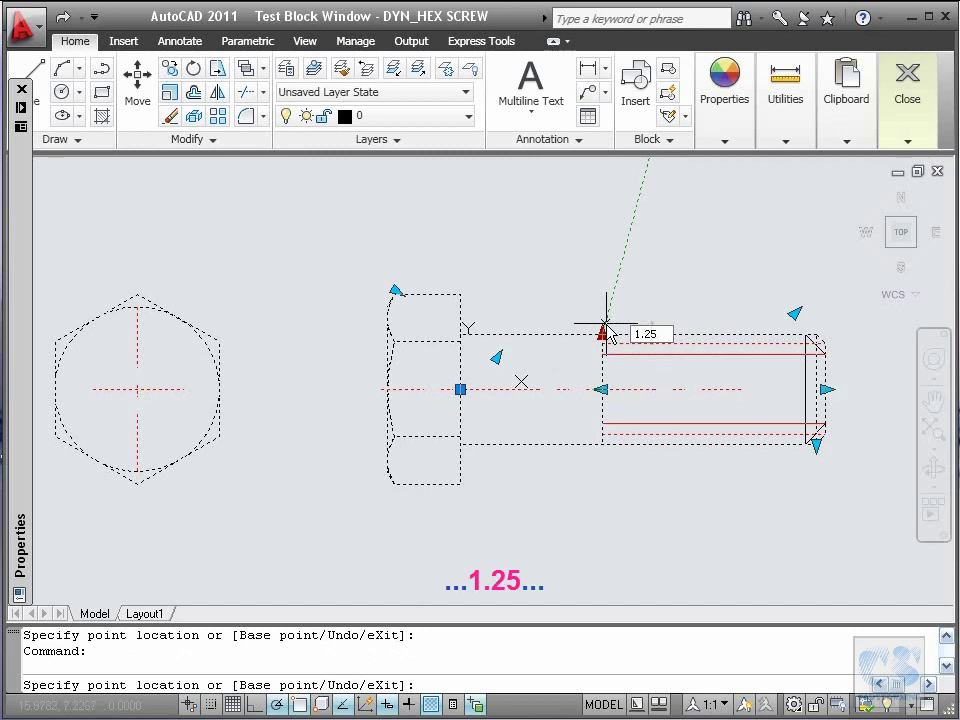
text(5)
key(Return)
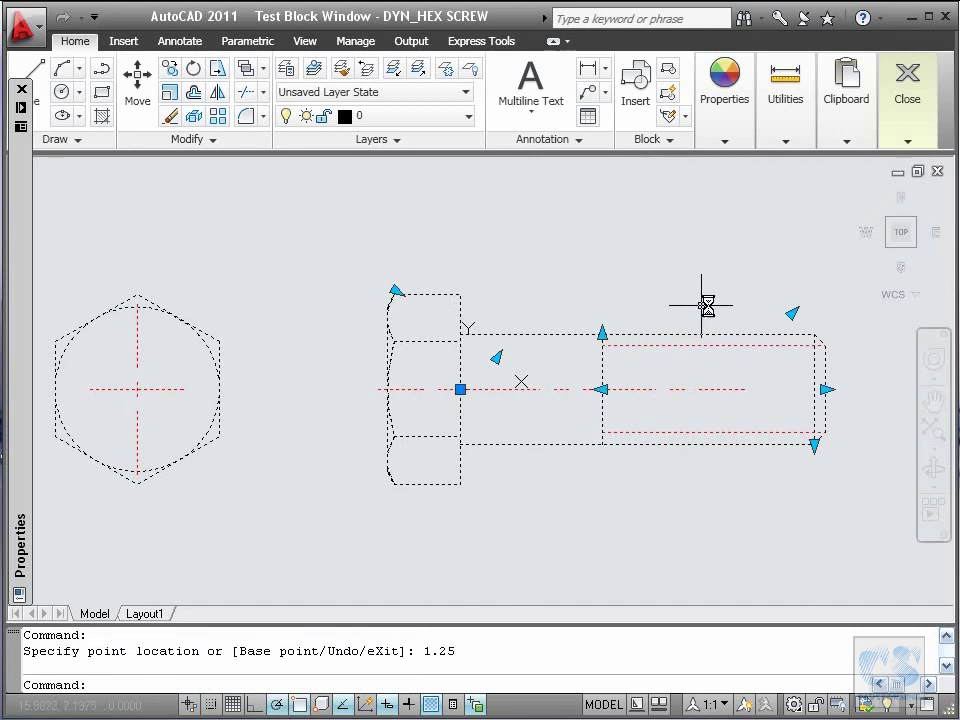
Stretch the screw diameter to 20, then to 40, and zoom out to see the whole screw.
click(814, 446)
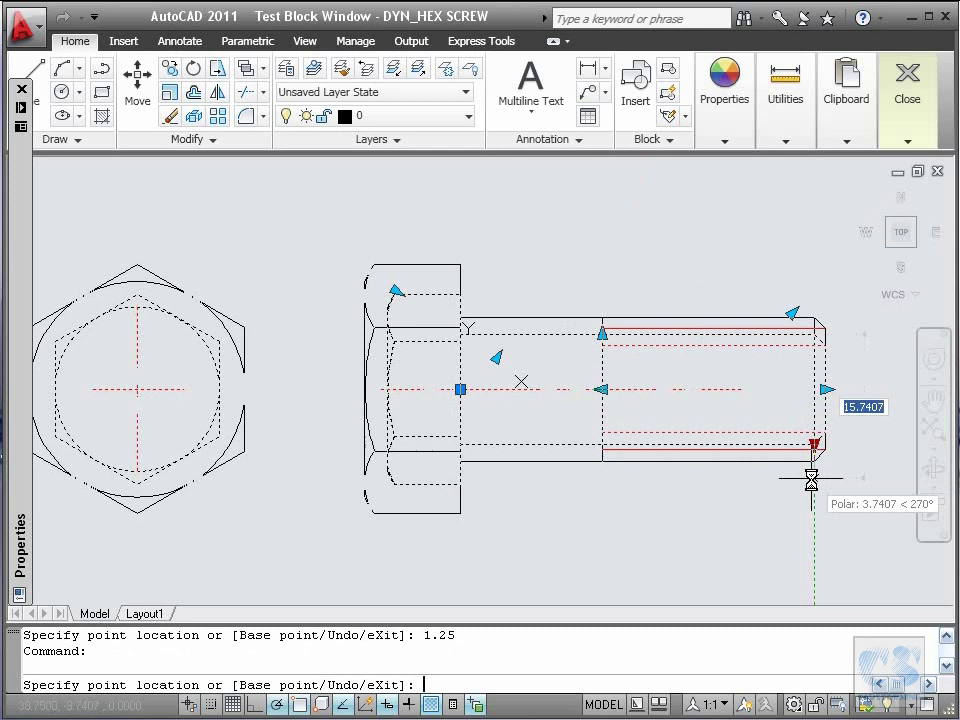
text(20)
key(Return)
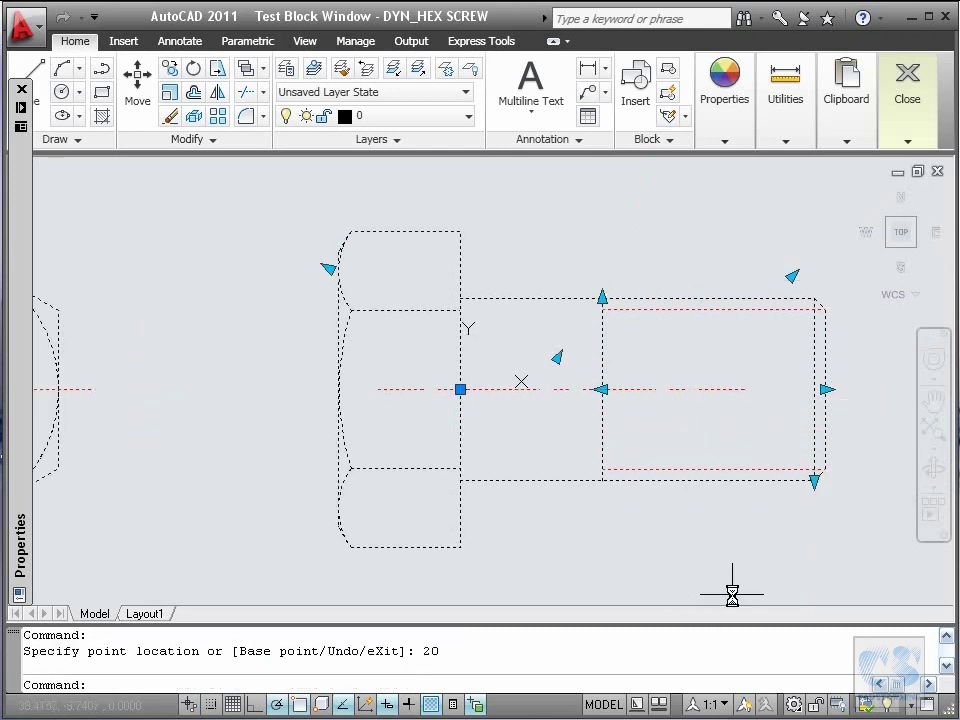
click(814, 481)
text(40)
key(Return)
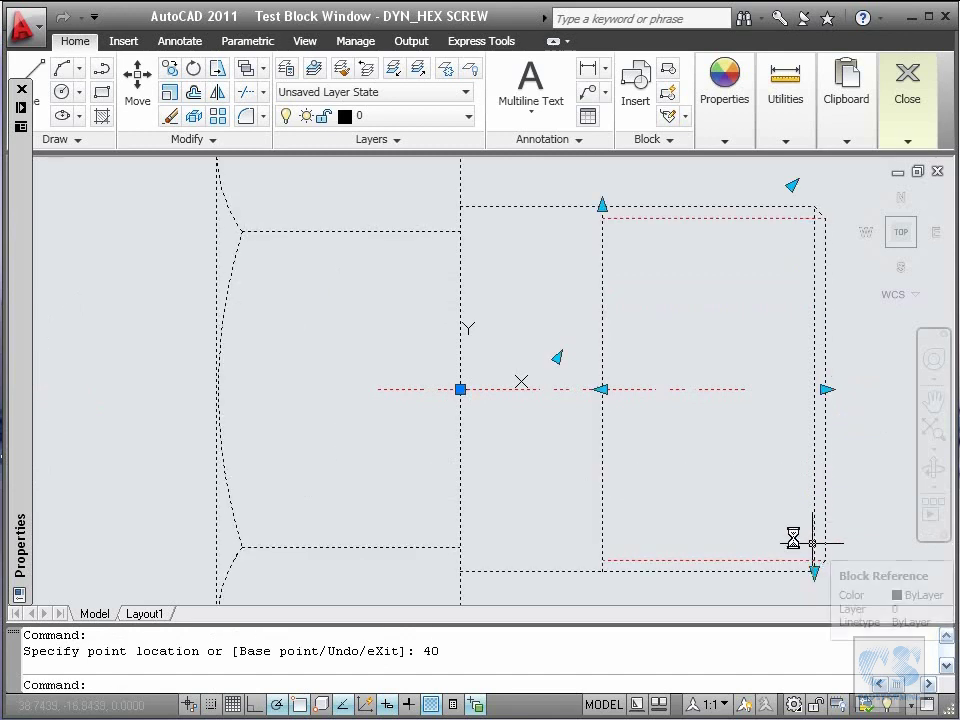
text(z)
key(Return)
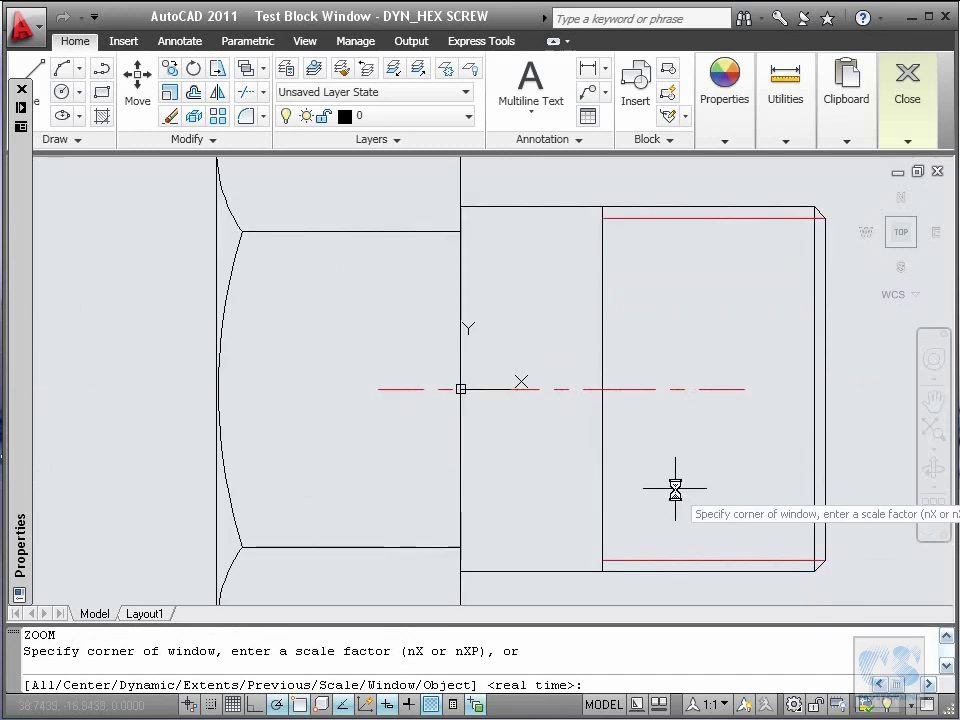
key(Return)
drag(709, 424, 593, 470)
key(Escape)
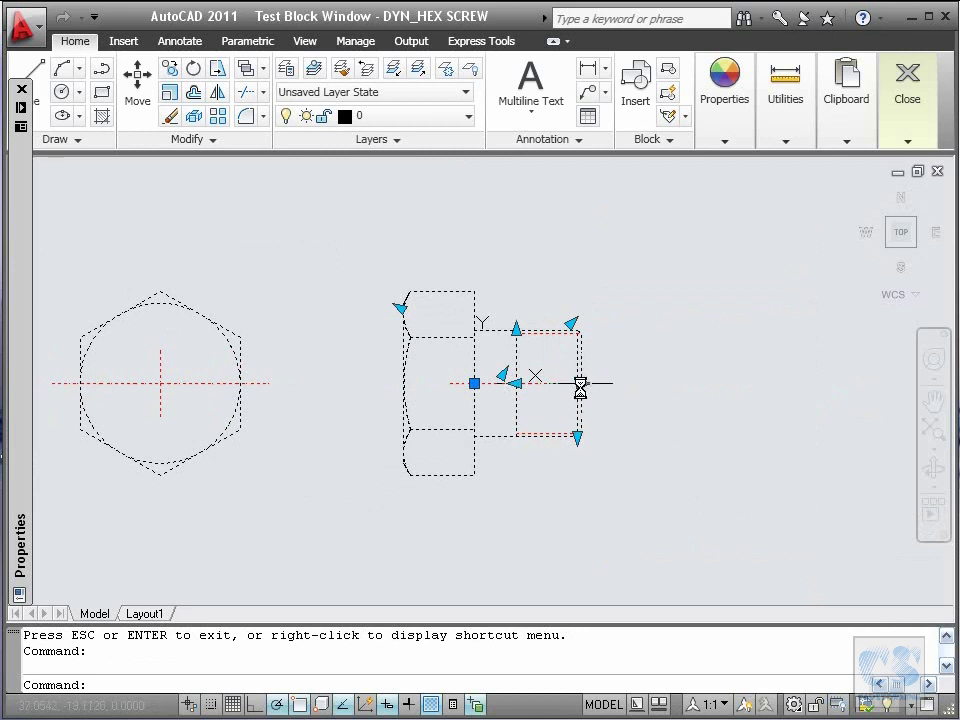
Set the screw length to 150 and the thread pitch to 3 via their grips.
click(579, 383)
text(150)
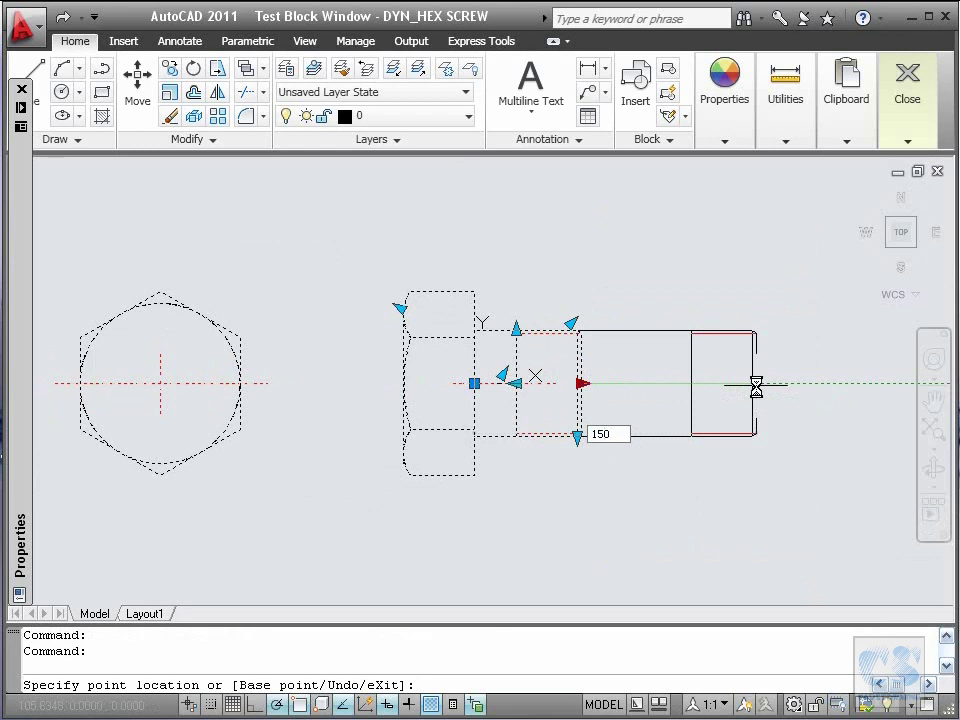
key(Return)
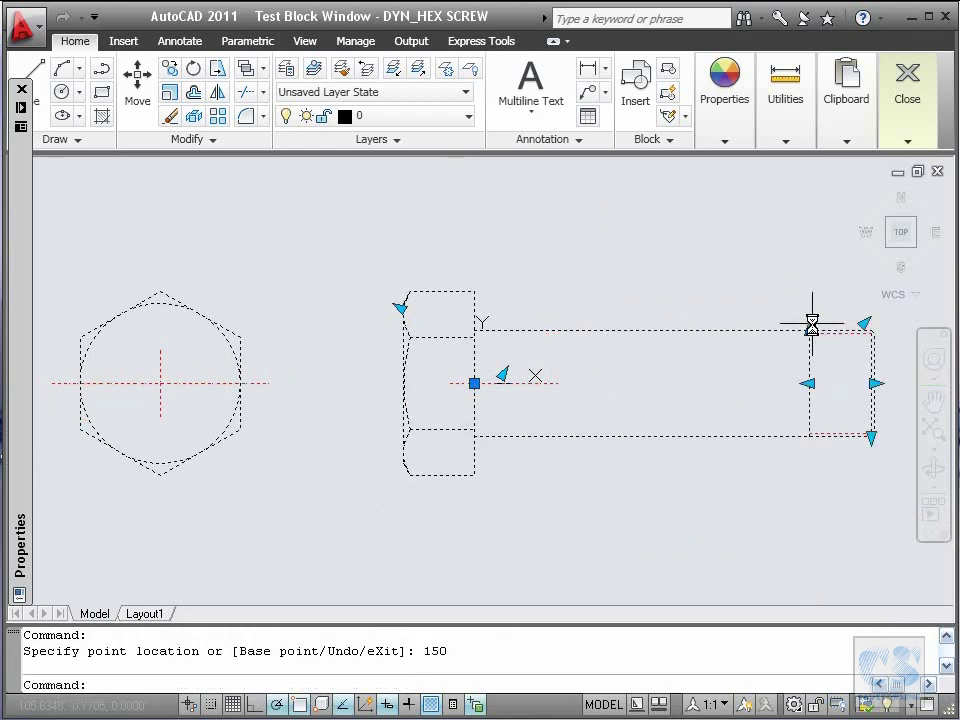
click(810, 328)
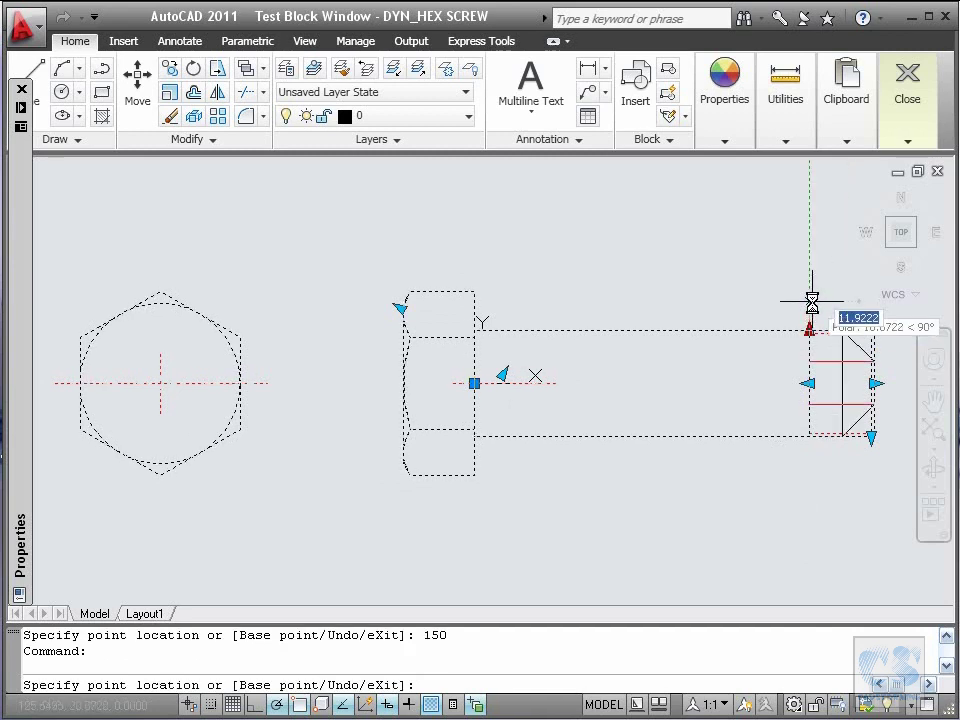
text(3)
key(Return)
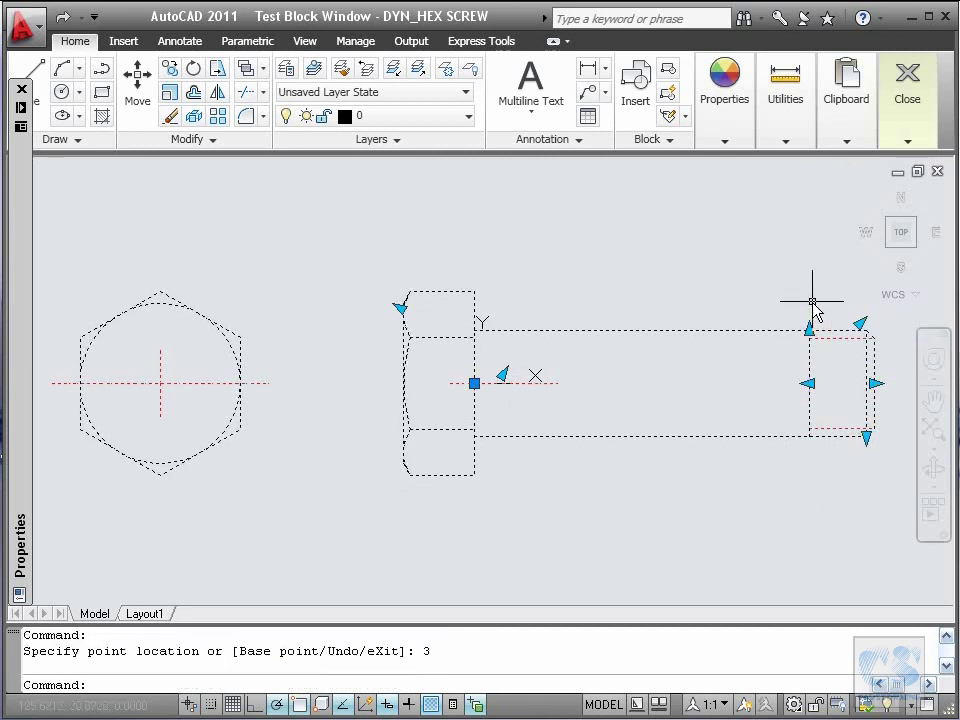
Extend the thread start toward the head, then reapply a diameter of 12.
click(808, 381)
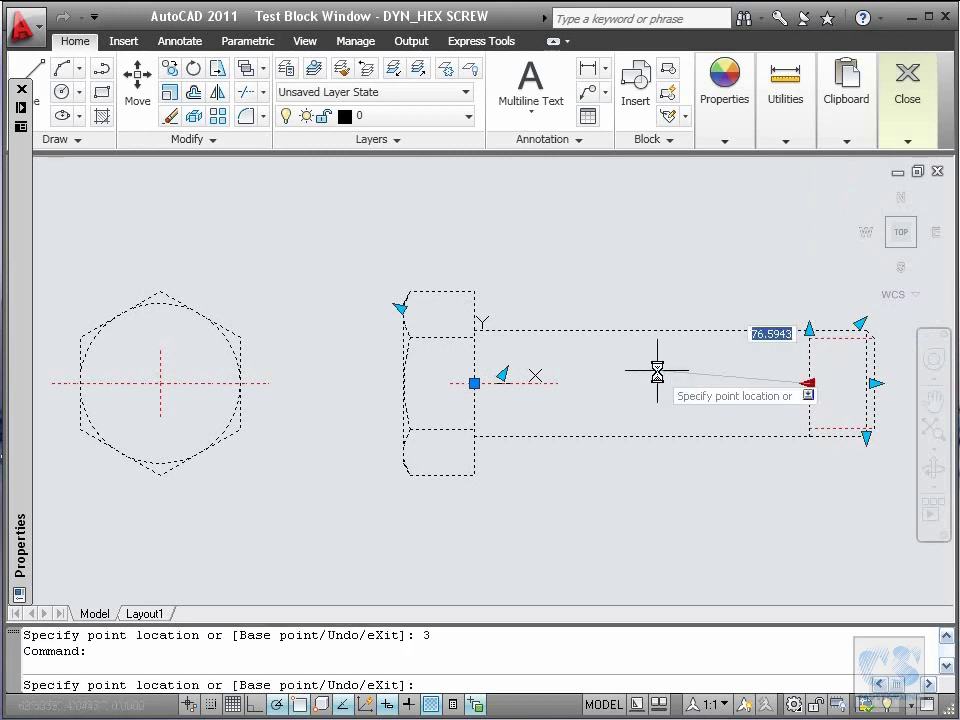
click(582, 384)
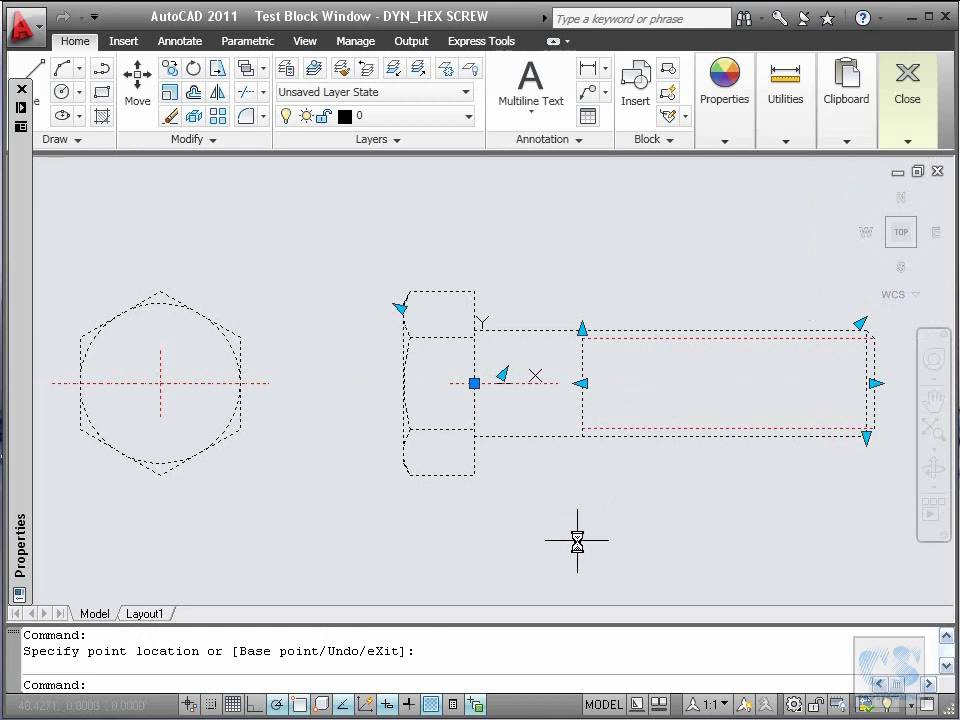
key(Escape)
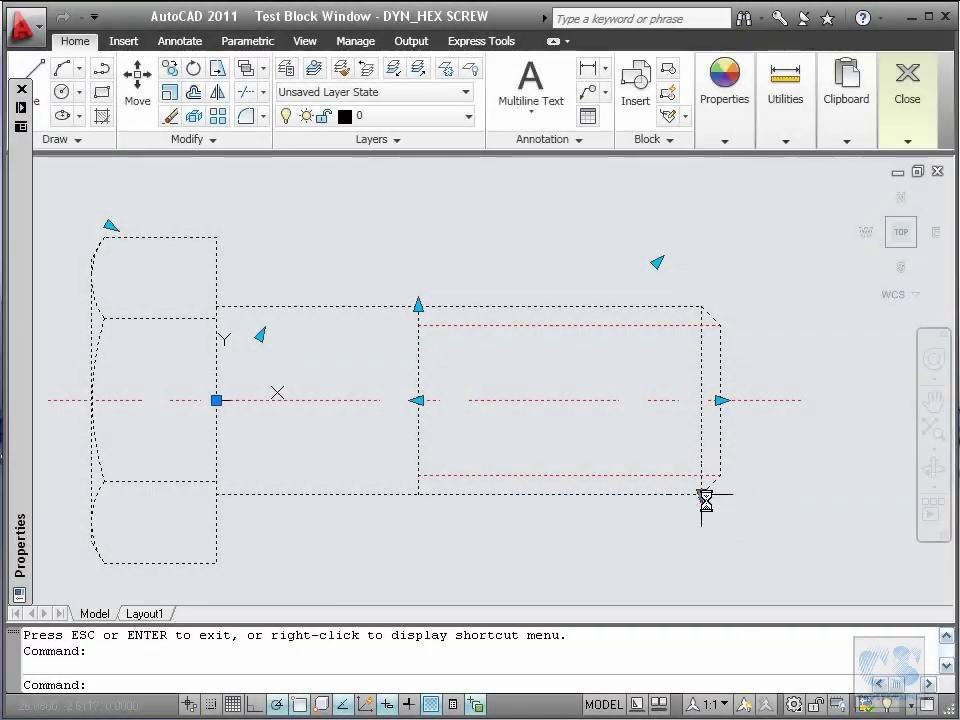
click(701, 494)
key(Return)
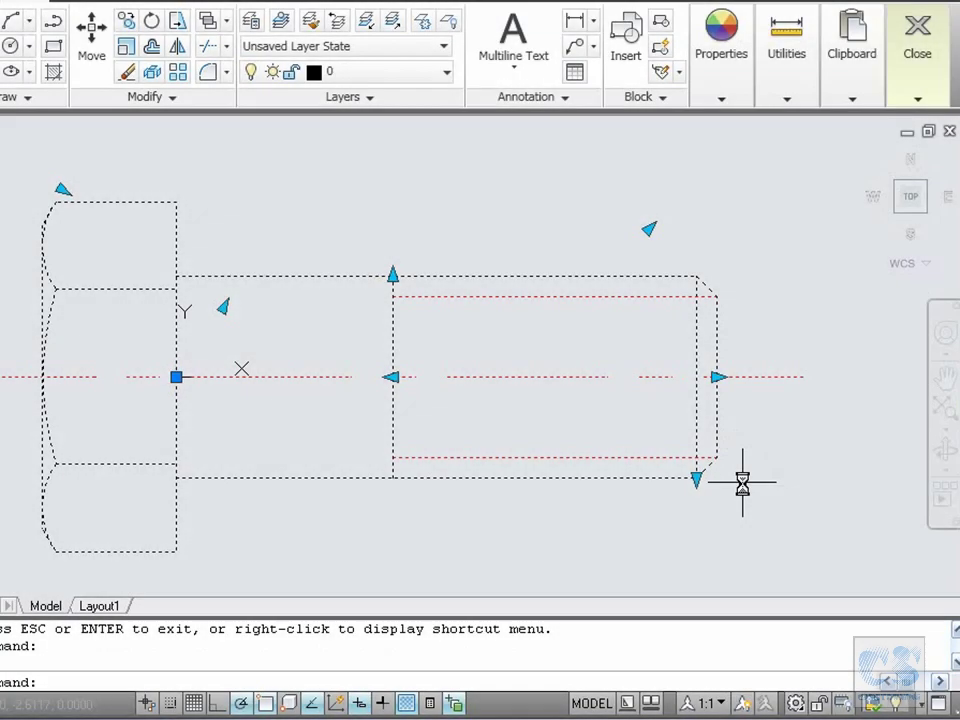
Set the screw's nominal diameter to 12 and its length to 150 using the grips.
click(697, 480)
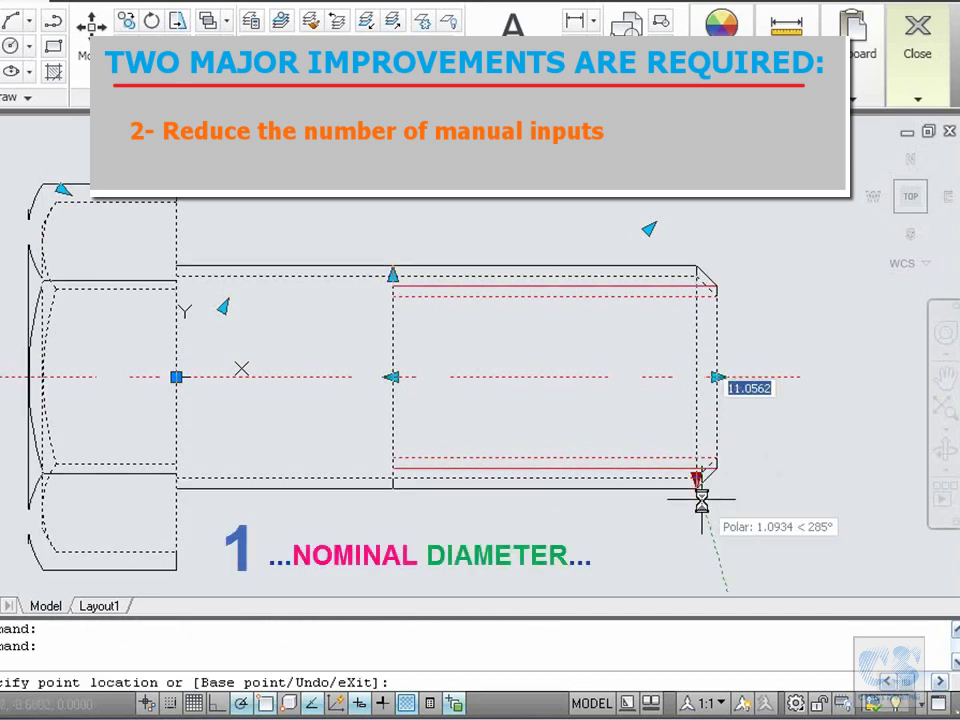
text(12)
key(Return)
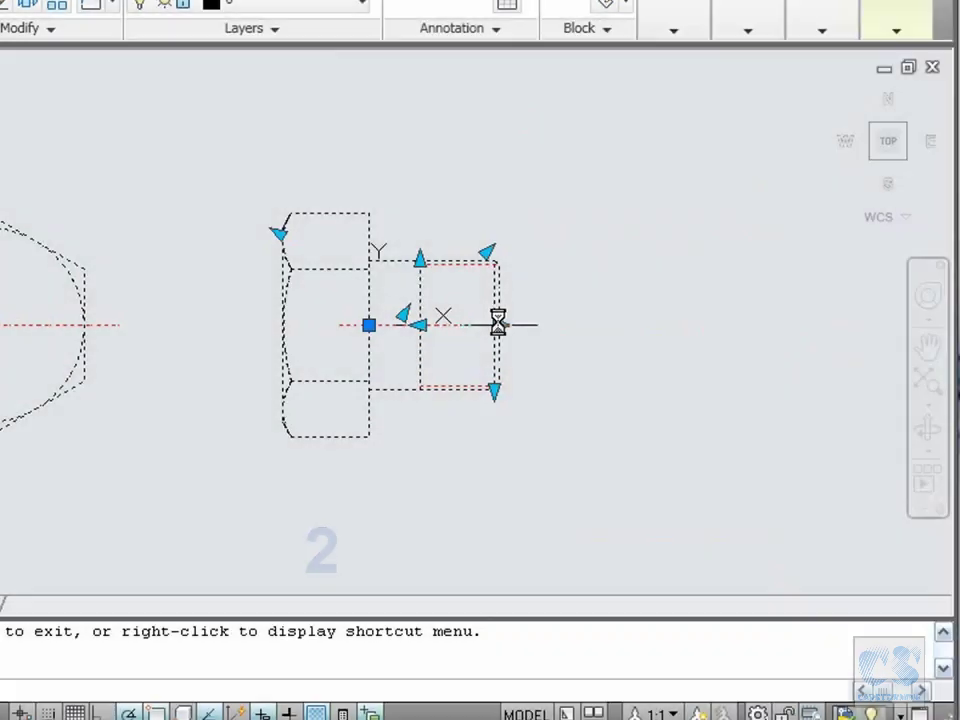
click(497, 322)
text(150)
key(Return)
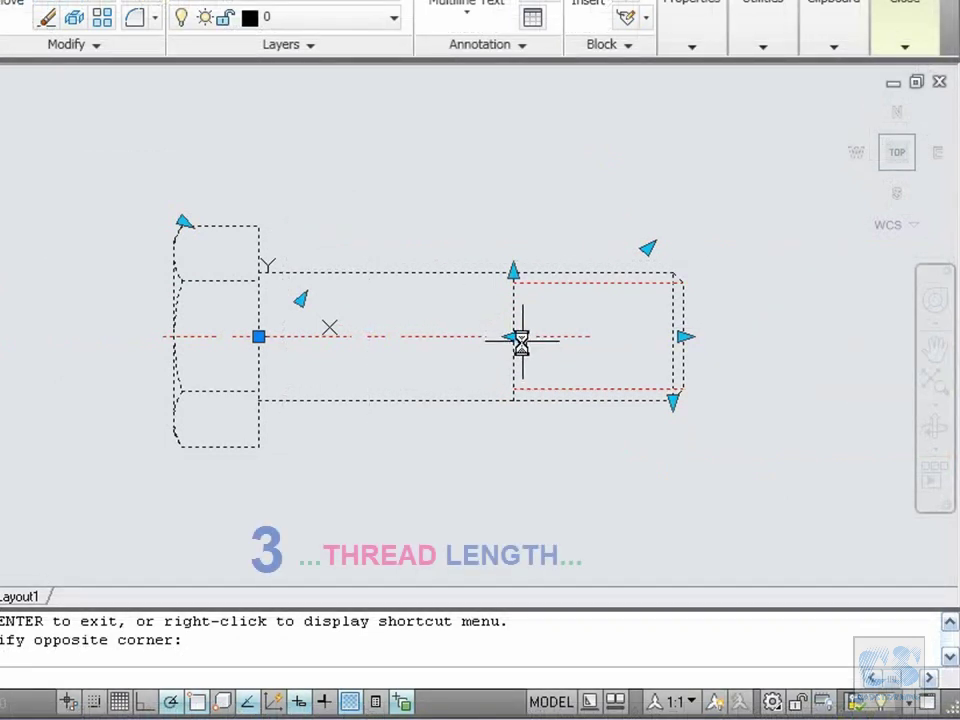
Extend the thread toward the head and set the thread pitch to 1.25.
click(513, 337)
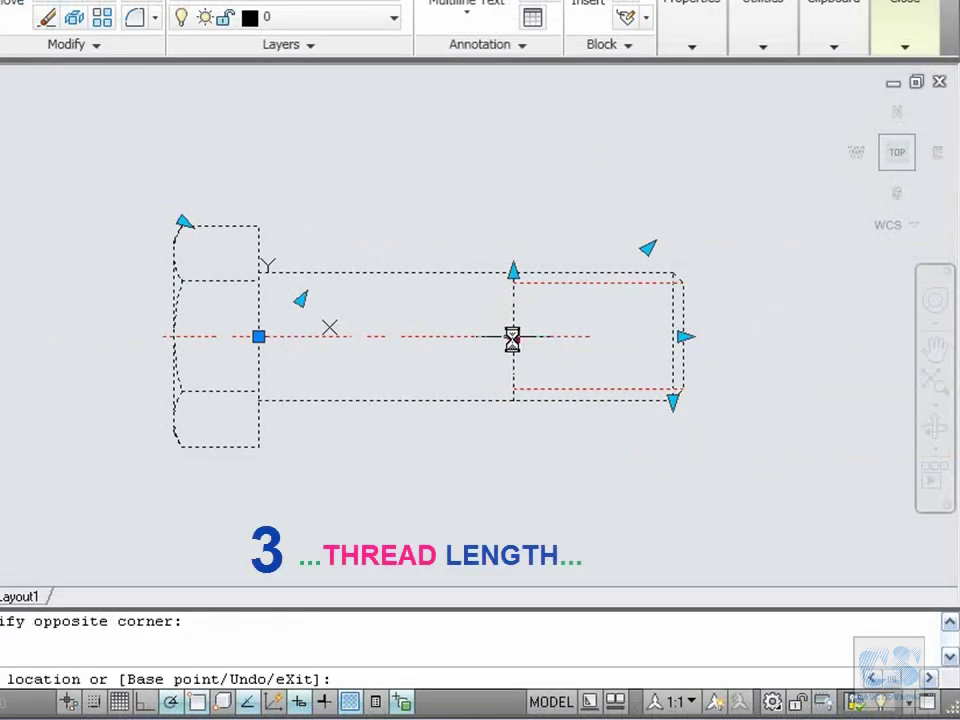
click(364, 335)
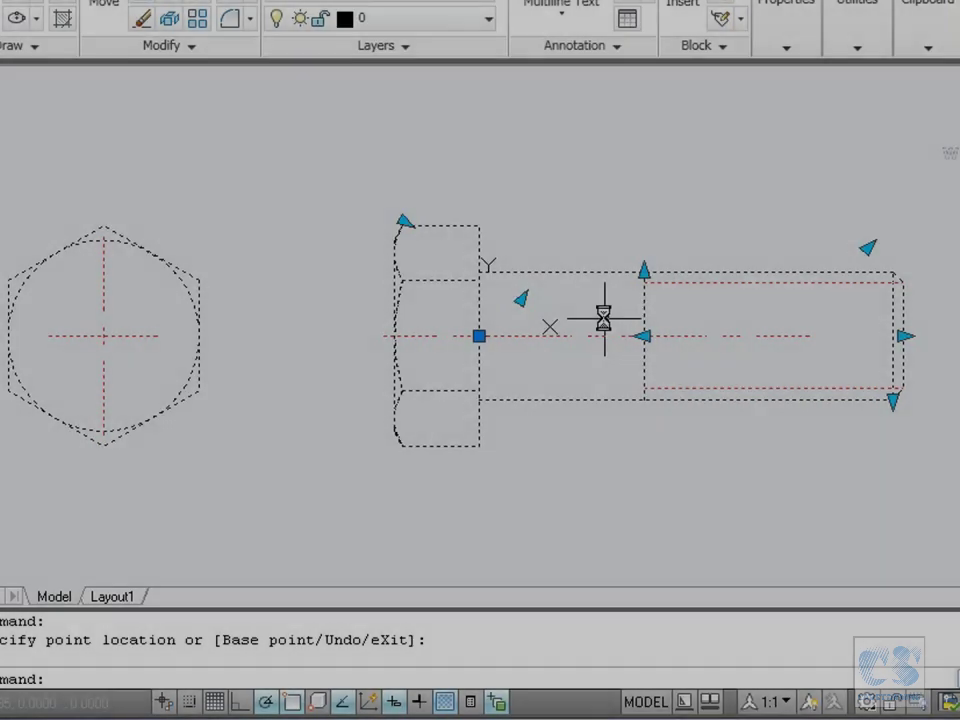
click(645, 269)
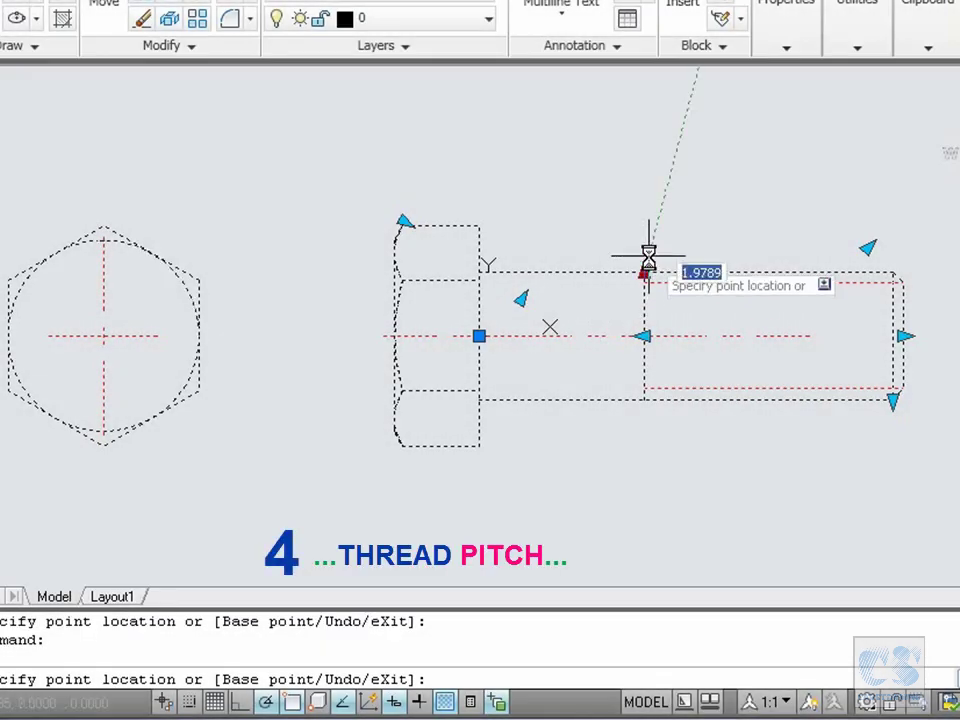
text(1.2)
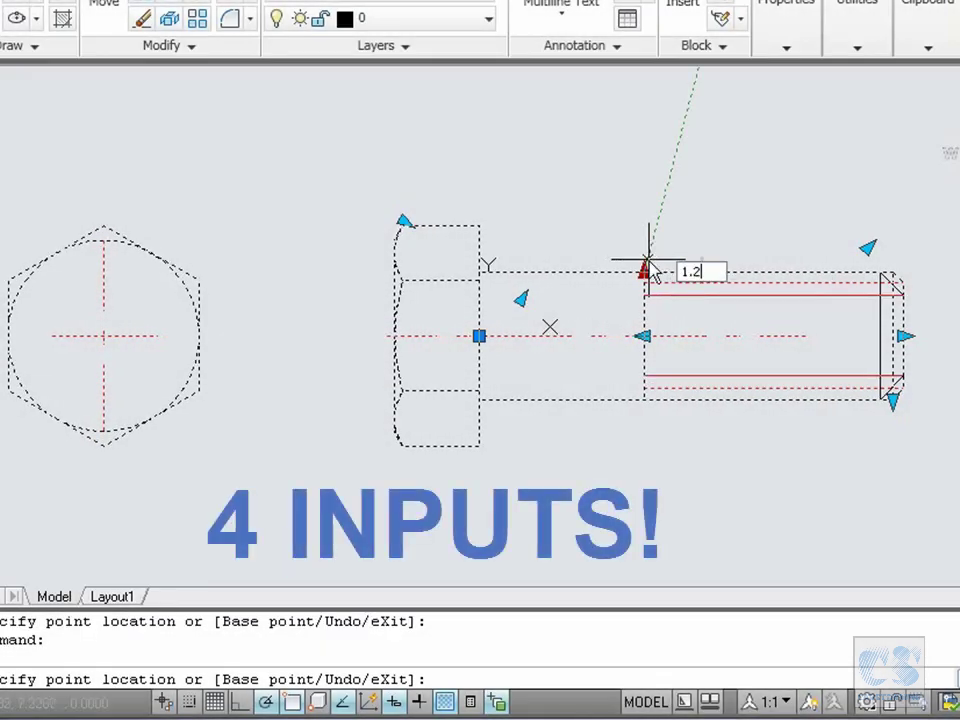
text(5)
key(Return)
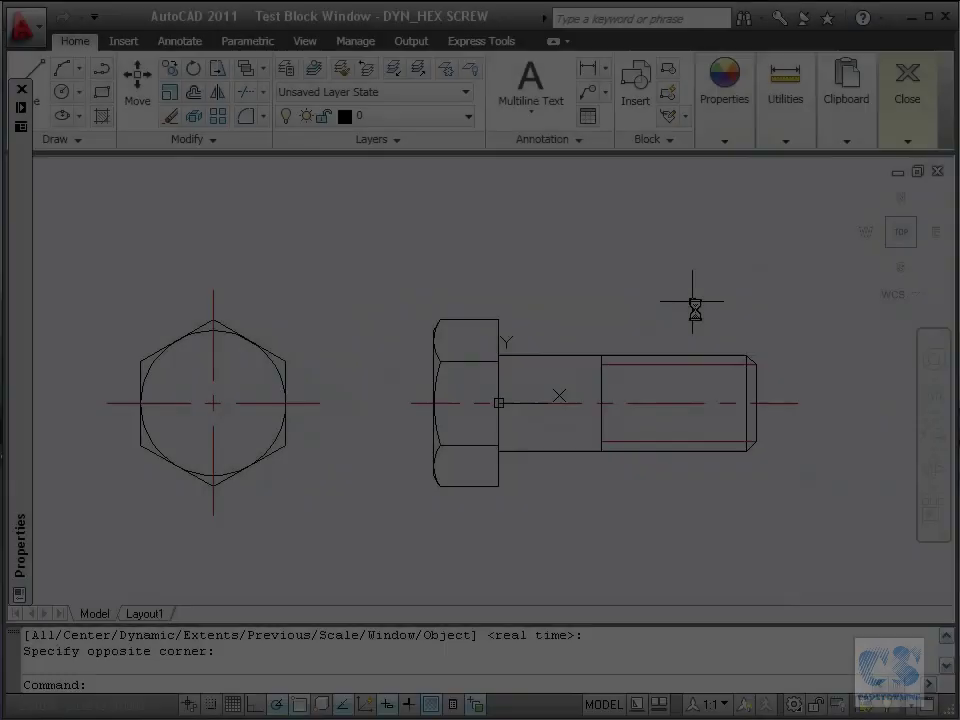
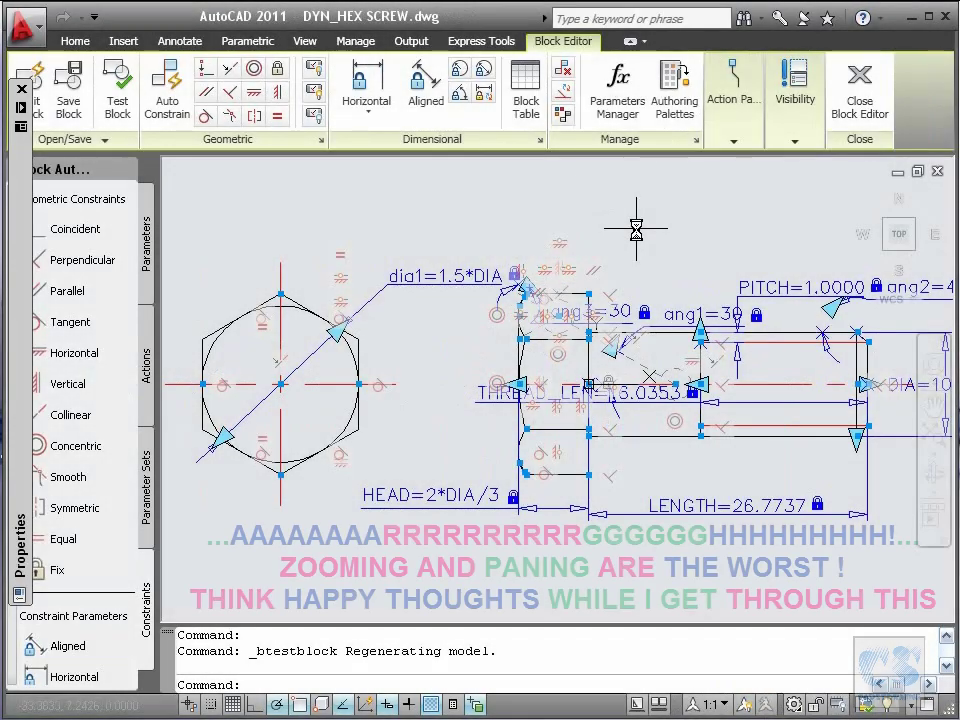
Zoom in on the DIA arrow grip and close the Block Authoring Palettes.
text(P)
key(Return)
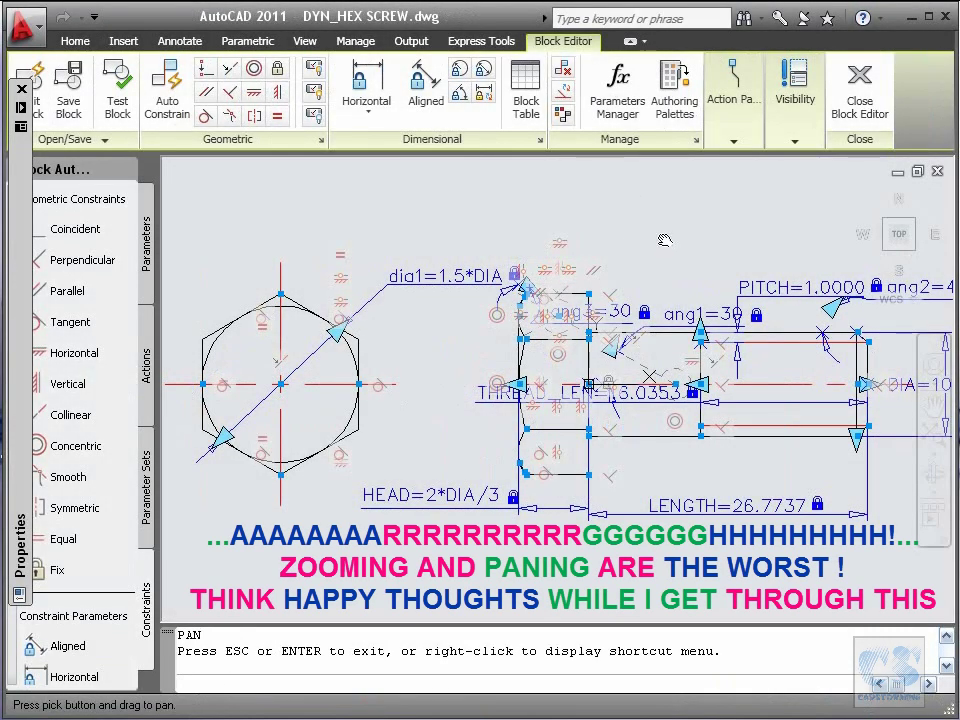
drag(797, 370, 563, 261)
right_click(563, 261)
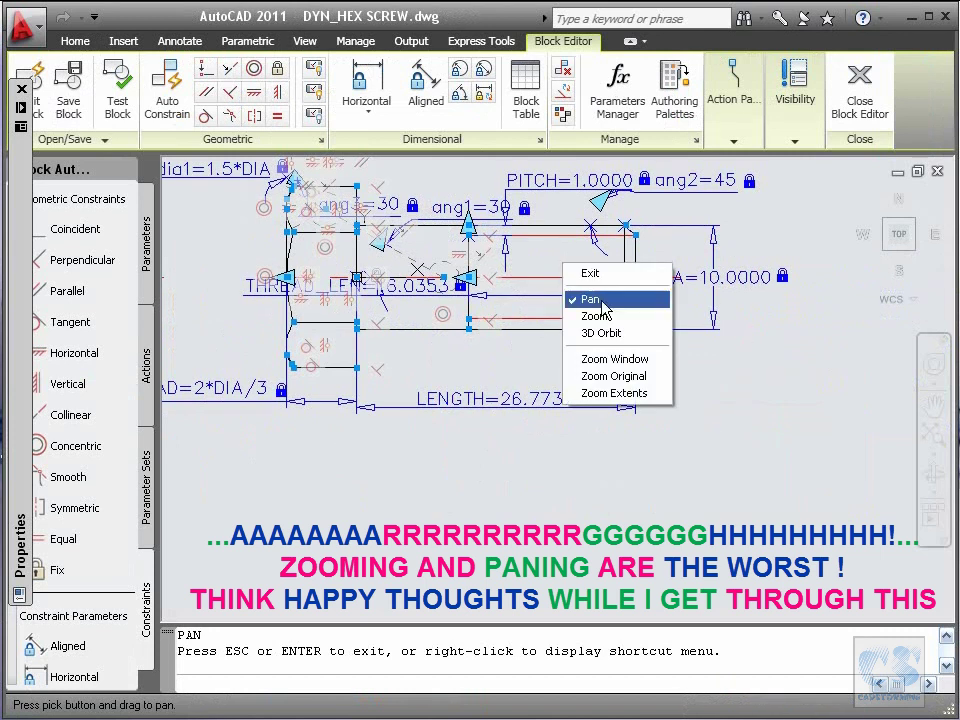
click(607, 359)
click(628, 253)
click(718, 312)
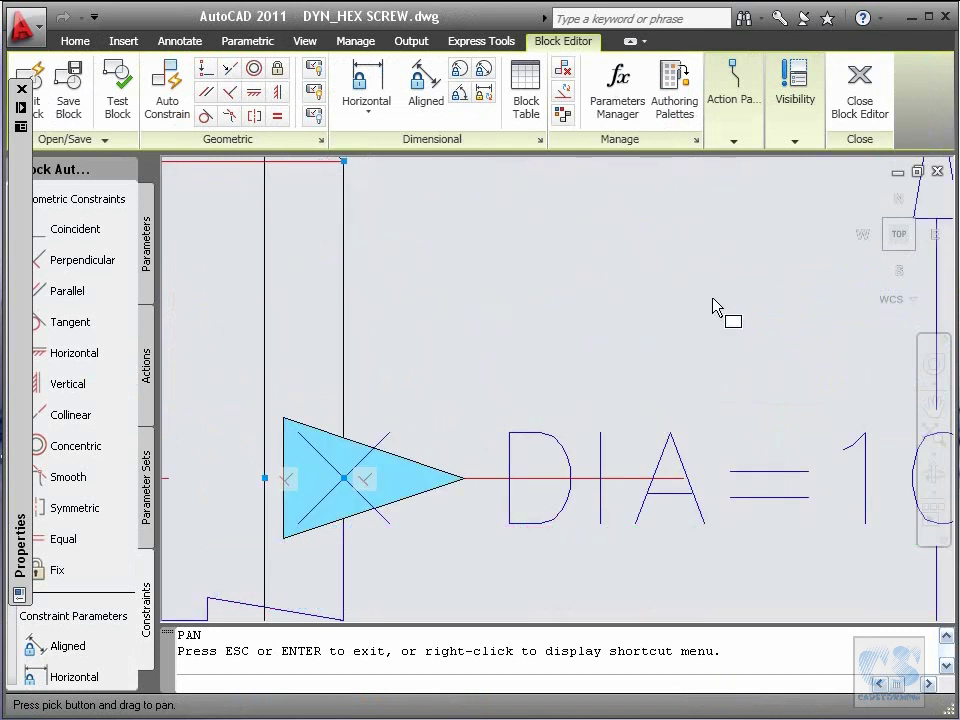
key(Escape)
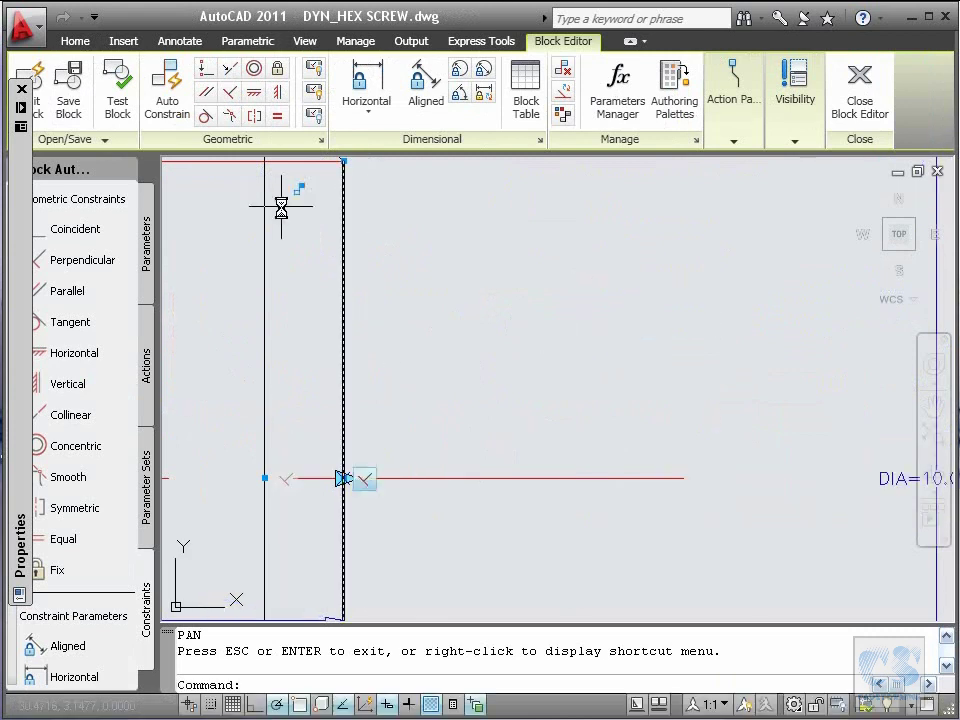
click(125, 168)
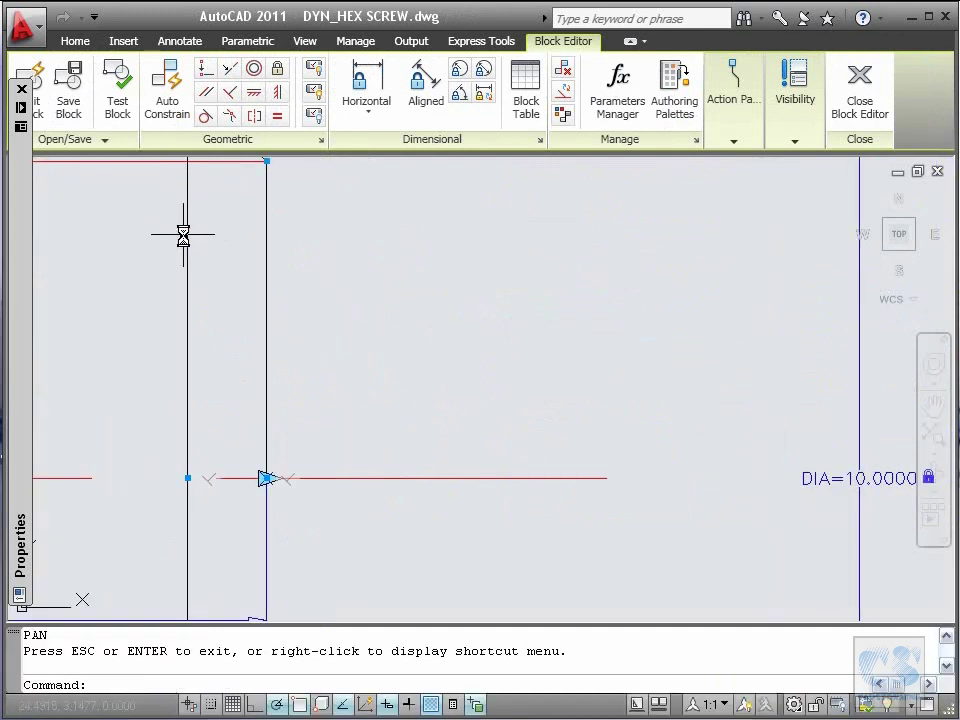
Add horizontal constraint d1 = 2.0000 along the red centre line.
click(367, 82)
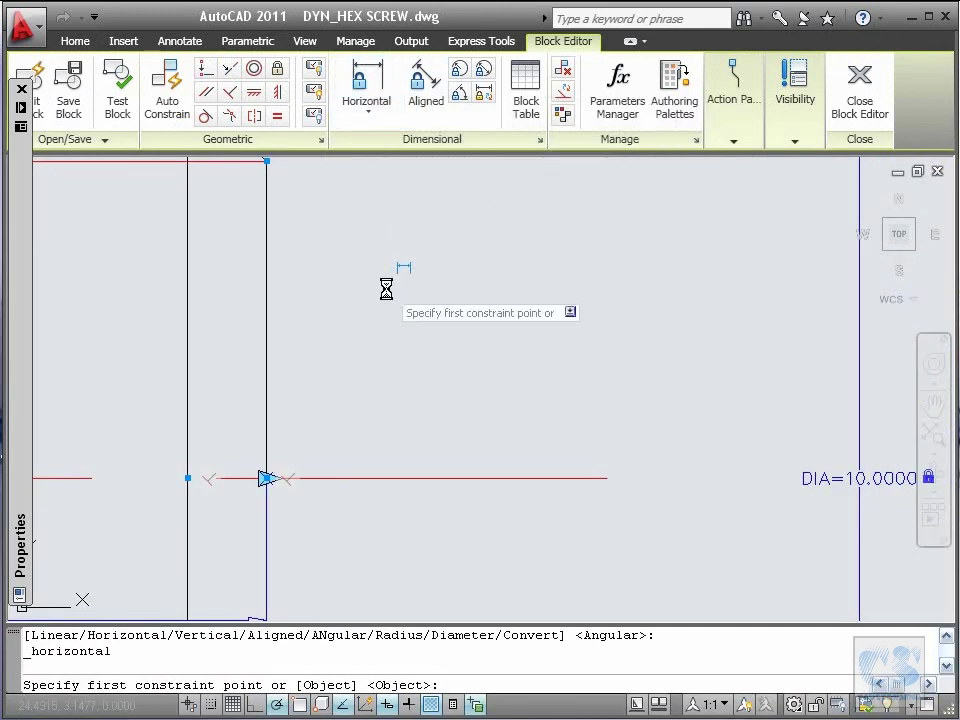
click(265, 478)
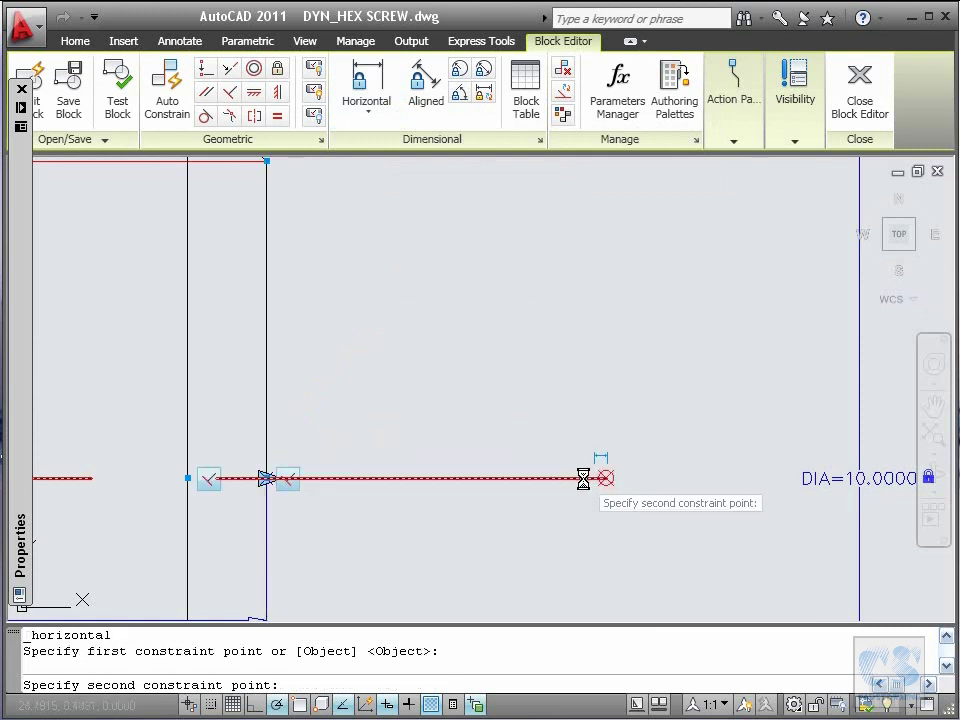
click(583, 478)
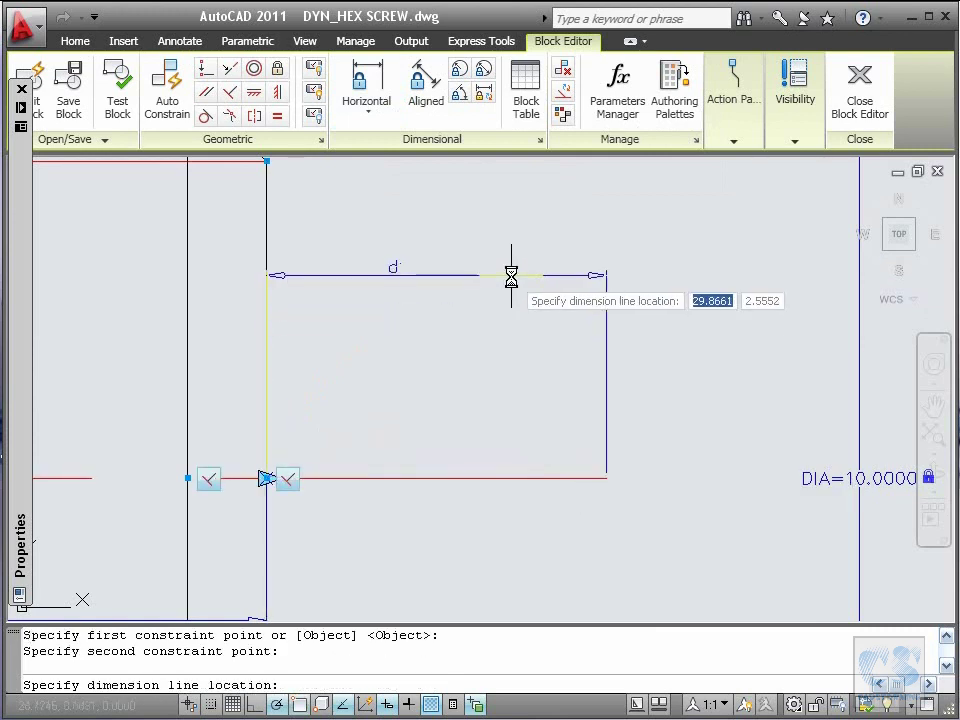
click(511, 276)
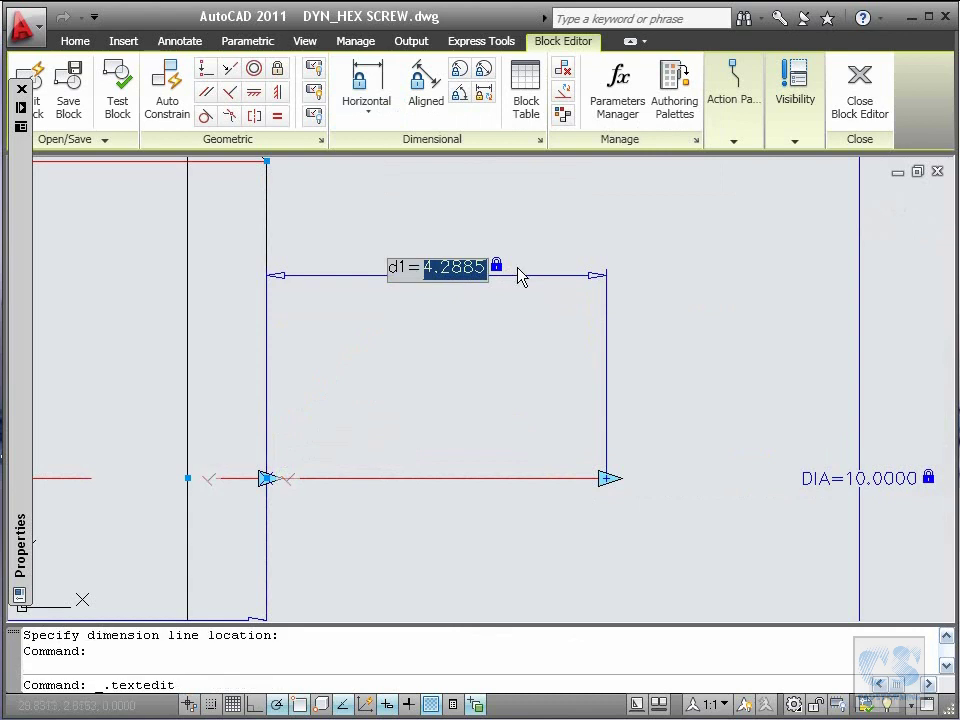
text(2)
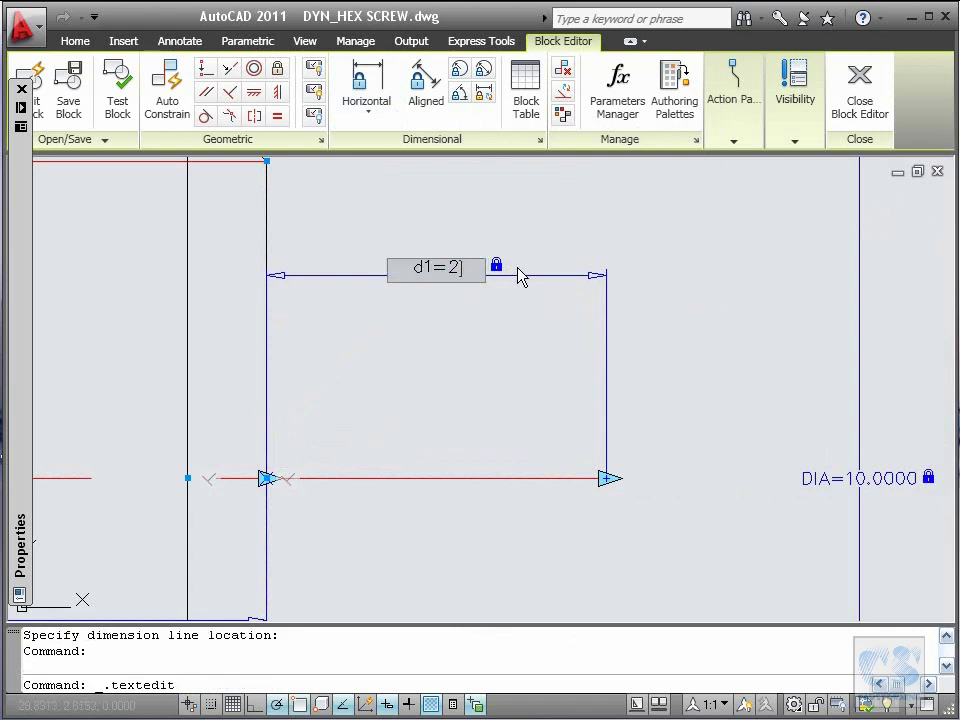
key(Return)
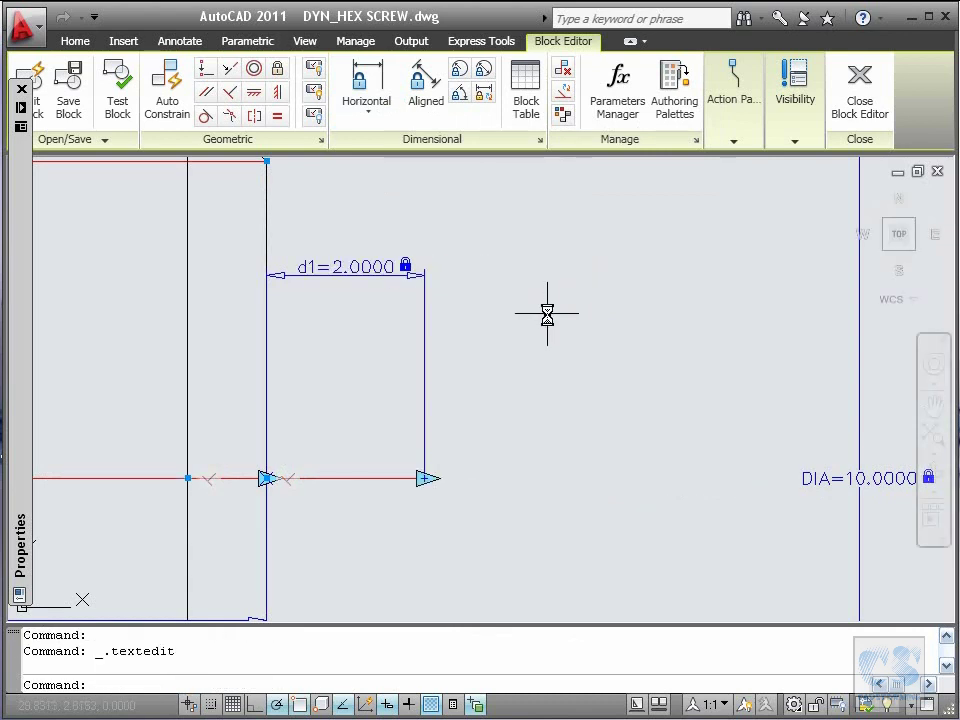
text(z)
key(Return)
key(Return)
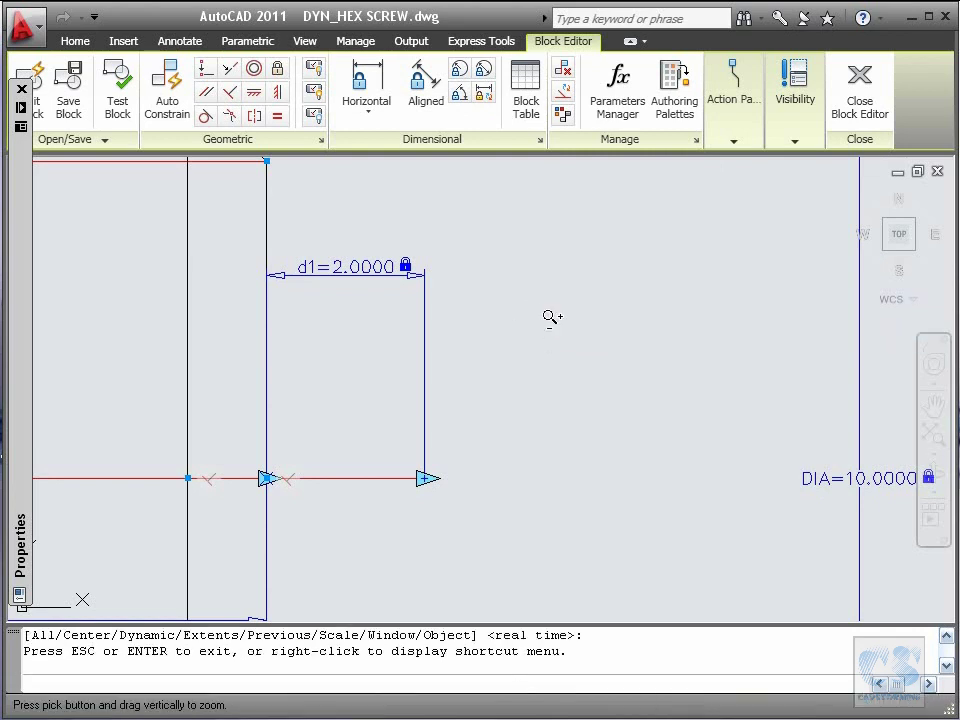
Bring the screw head end of the red centre line into close view.
drag(552, 318, 467, 461)
right_click(467, 465)
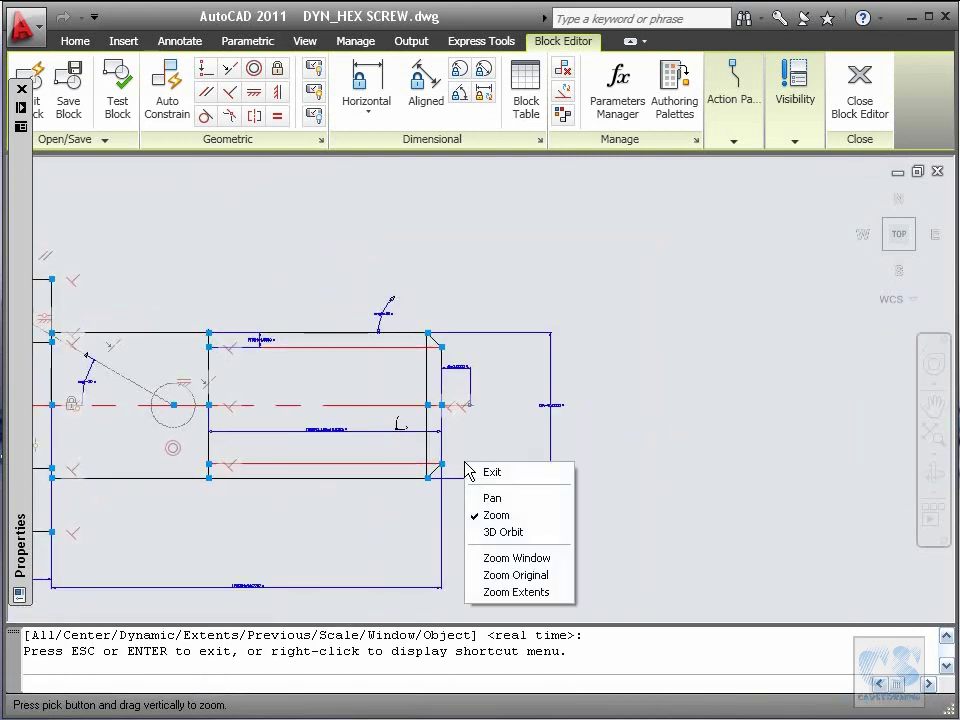
click(495, 498)
mouse_move(102, 418)
mouse_down()
mouse_move(292, 381)
mouse_move(553, 392)
mouse_up()
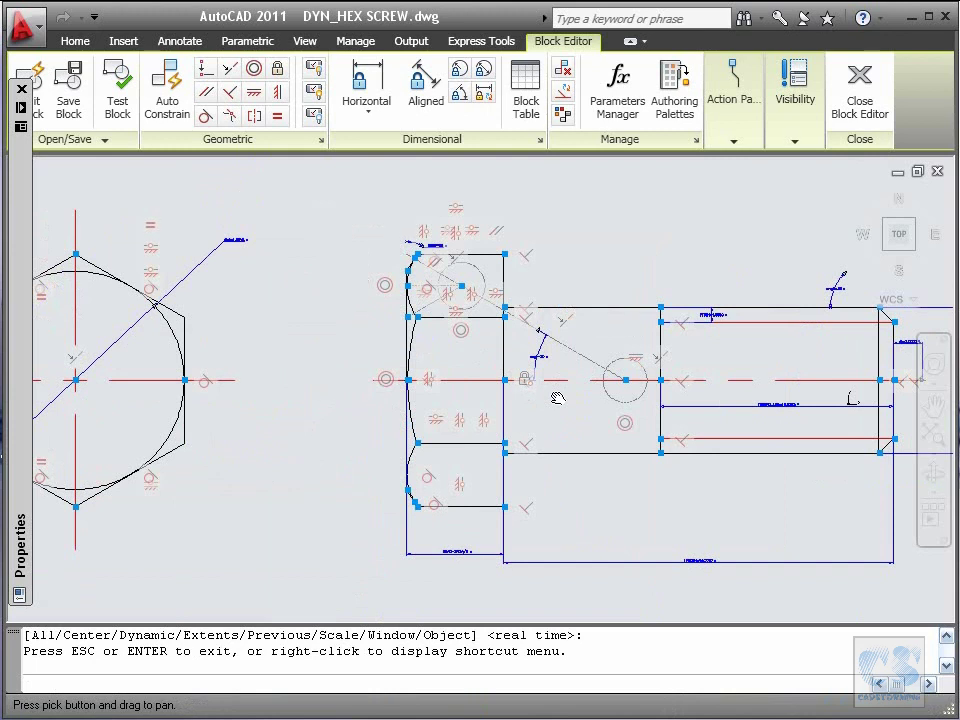
right_click(556, 396)
click(585, 494)
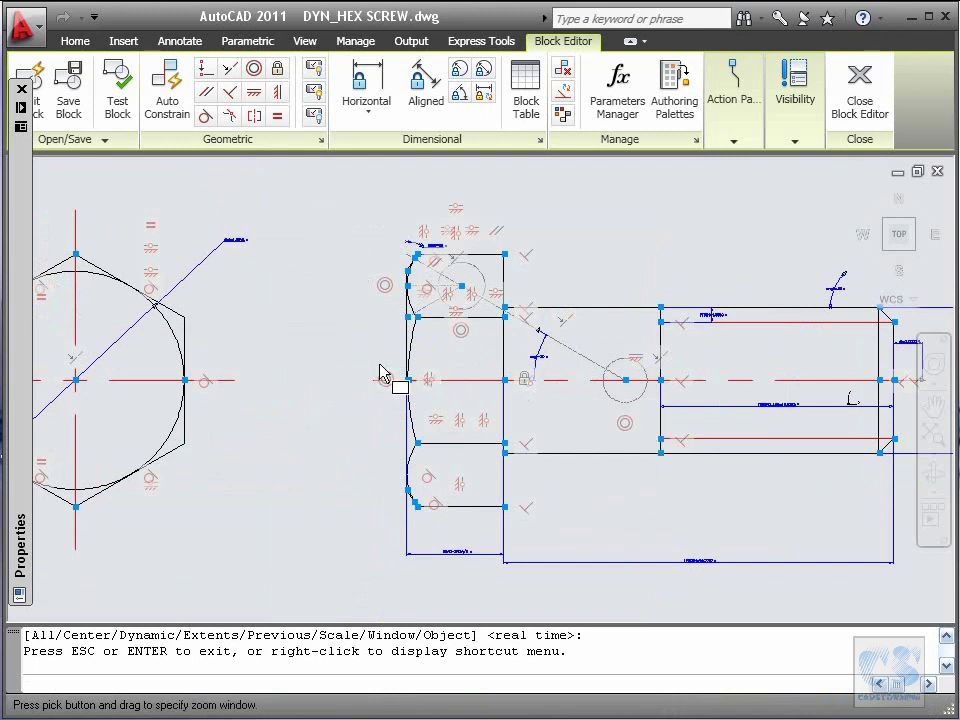
drag(361, 350, 444, 399)
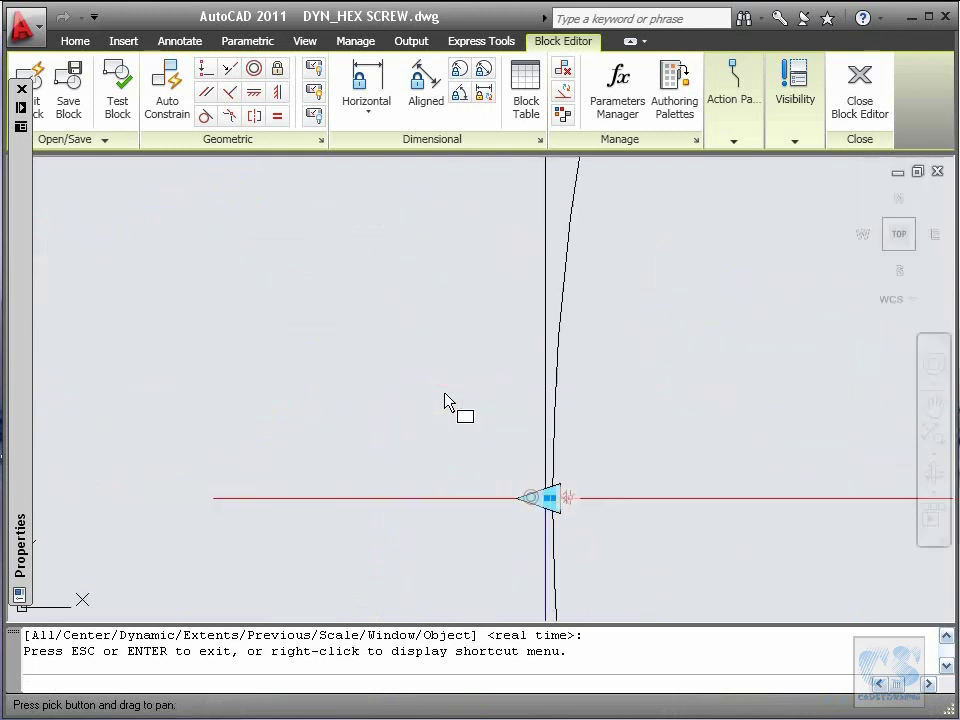
key(Escape)
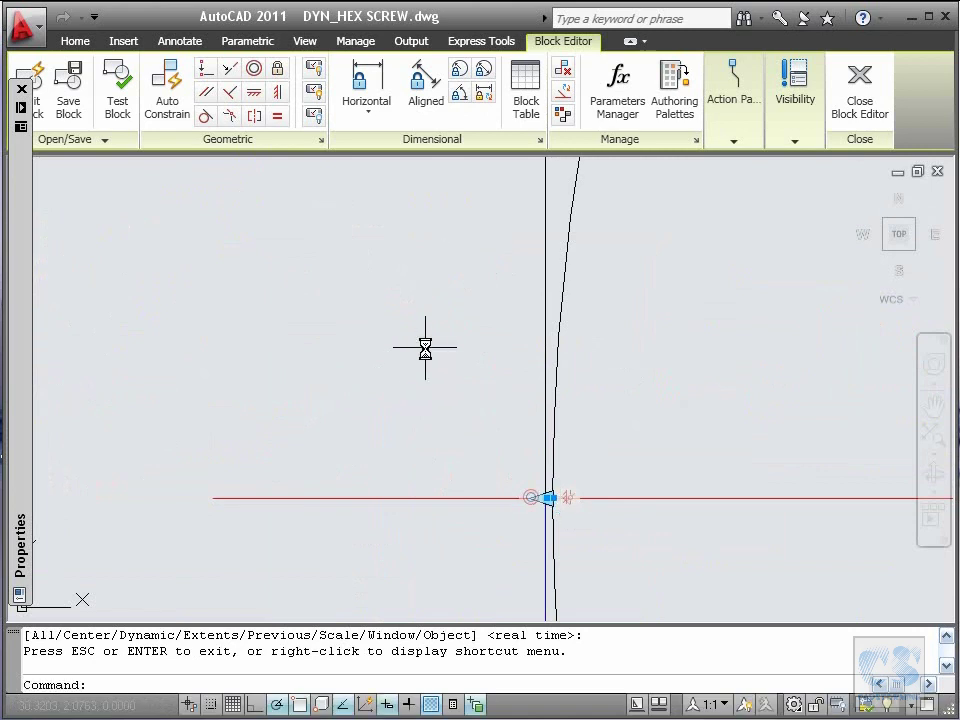
Constrain the centre line from the head's vertical line to its left end as d2 = d1.
click(368, 98)
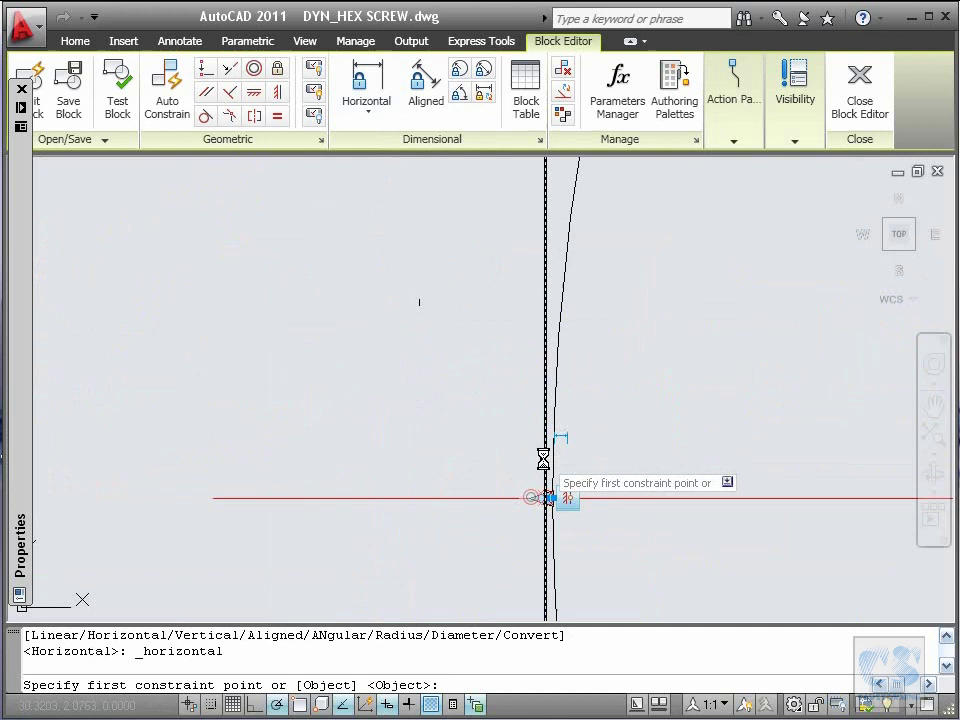
click(543, 462)
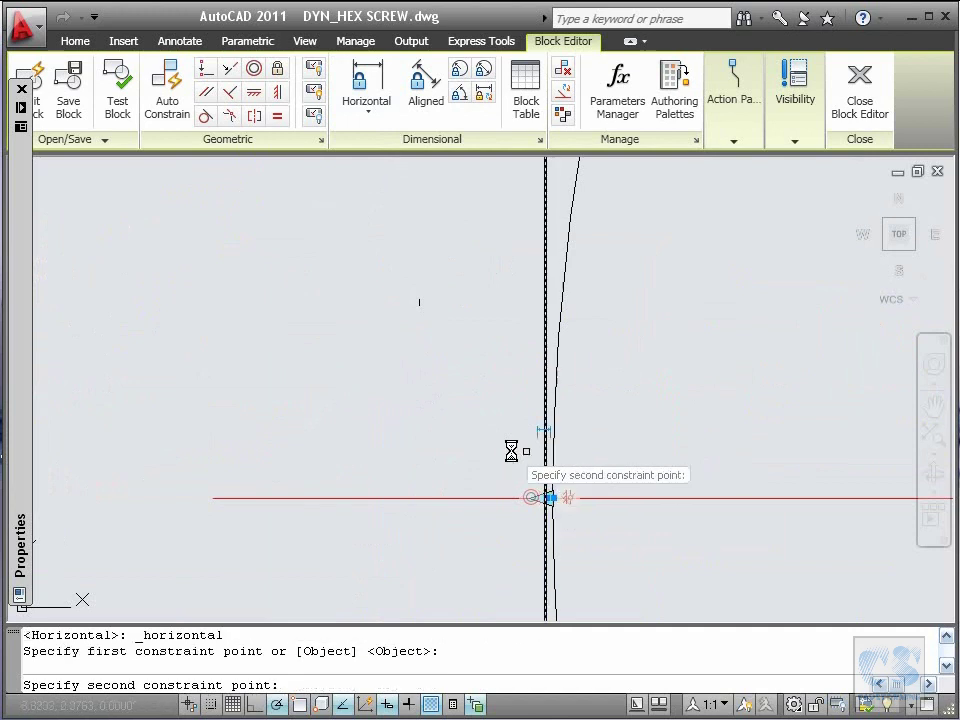
click(227, 498)
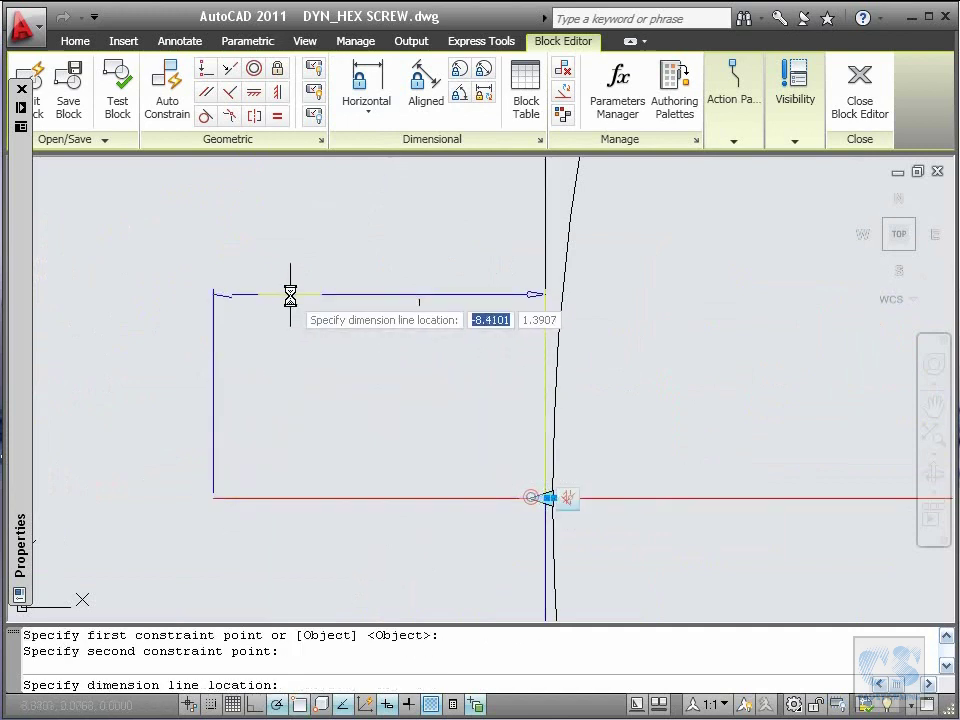
click(290, 295)
click(379, 288)
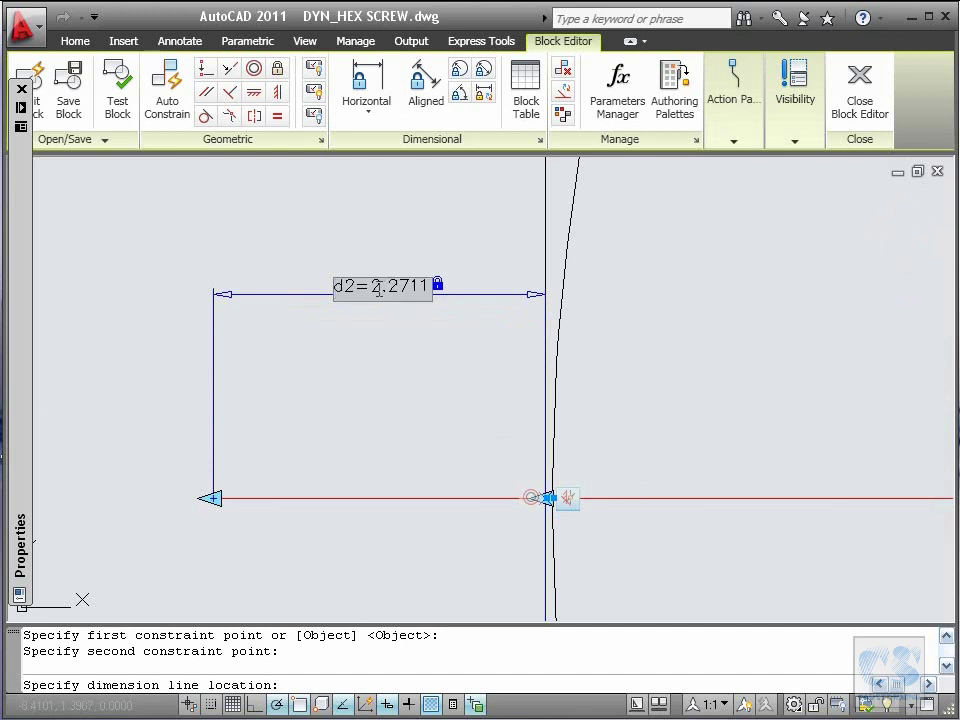
drag(373, 288, 430, 288)
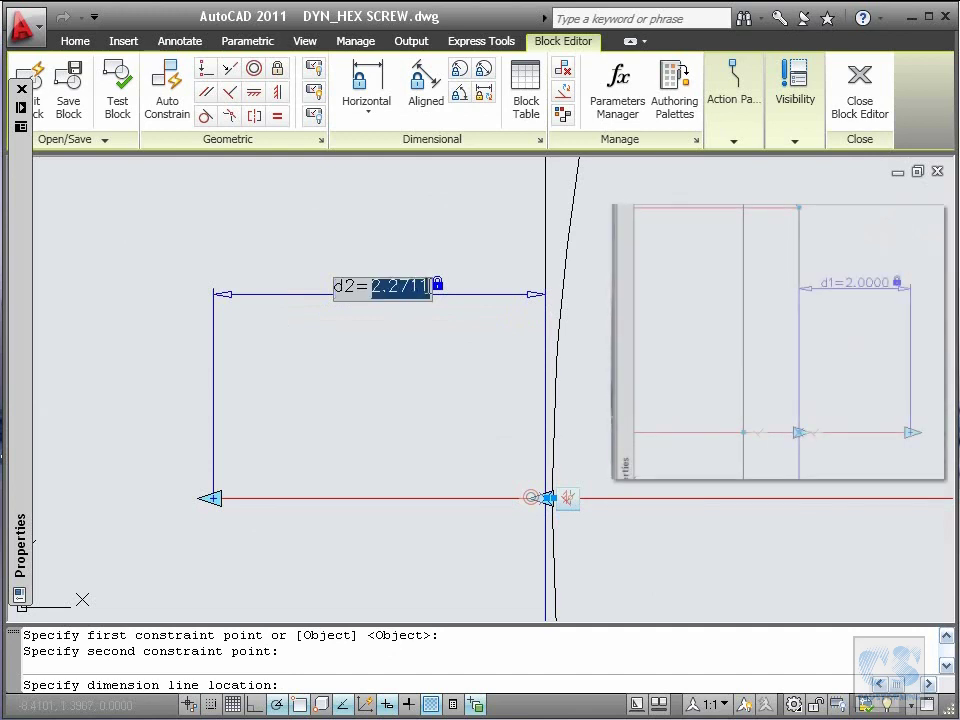
text(d1)
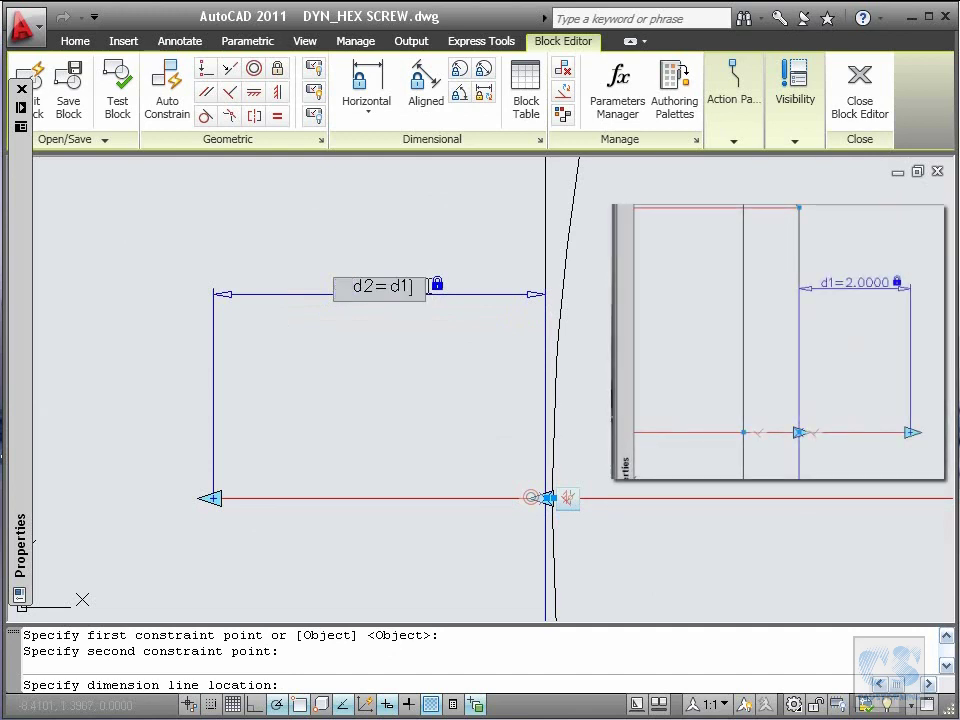
key(Return)
text(z)
key(Return)
drag(591, 283, 383, 605)
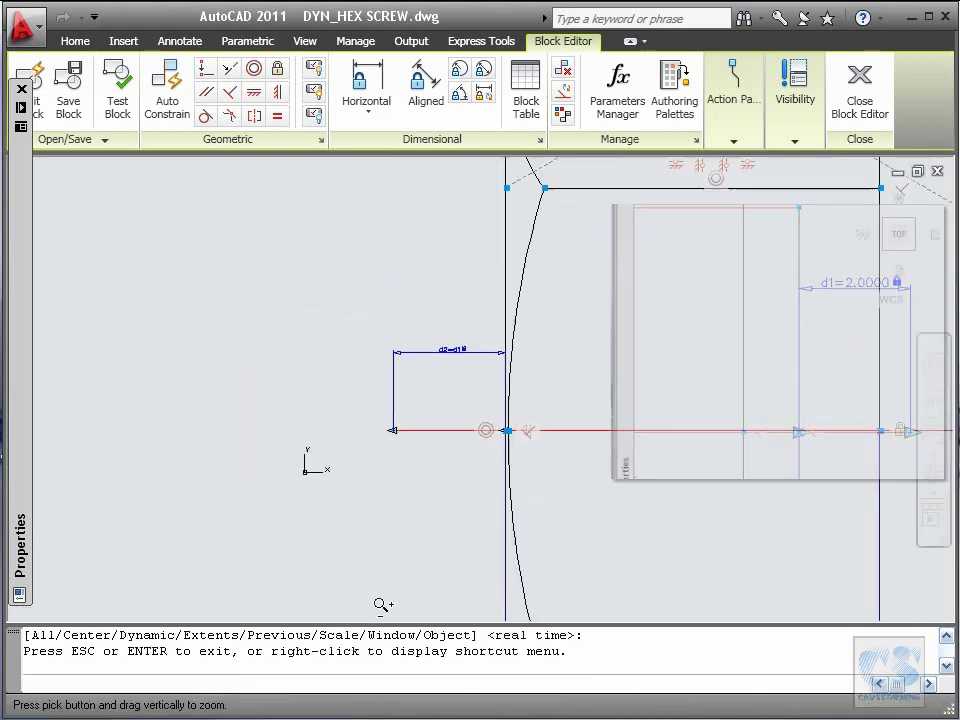
Bring the right side of the hexagon view into close view.
right_click(343, 454)
click(381, 491)
mouse_move(340, 402)
mouse_down()
mouse_move(534, 392)
mouse_move(518, 396)
mouse_up()
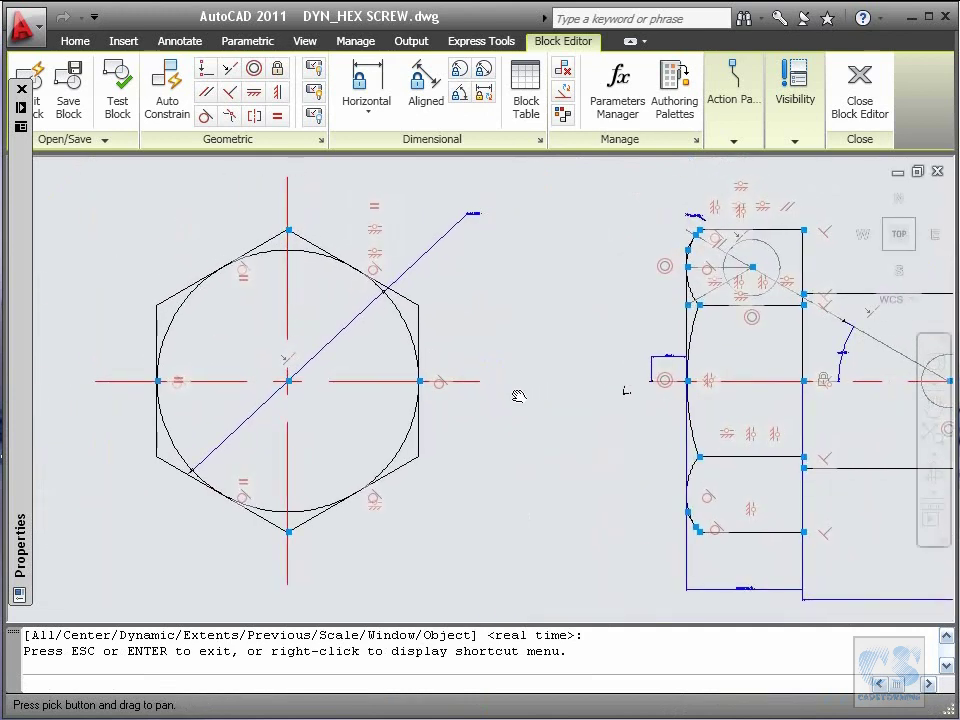
right_click(518, 396)
click(555, 493)
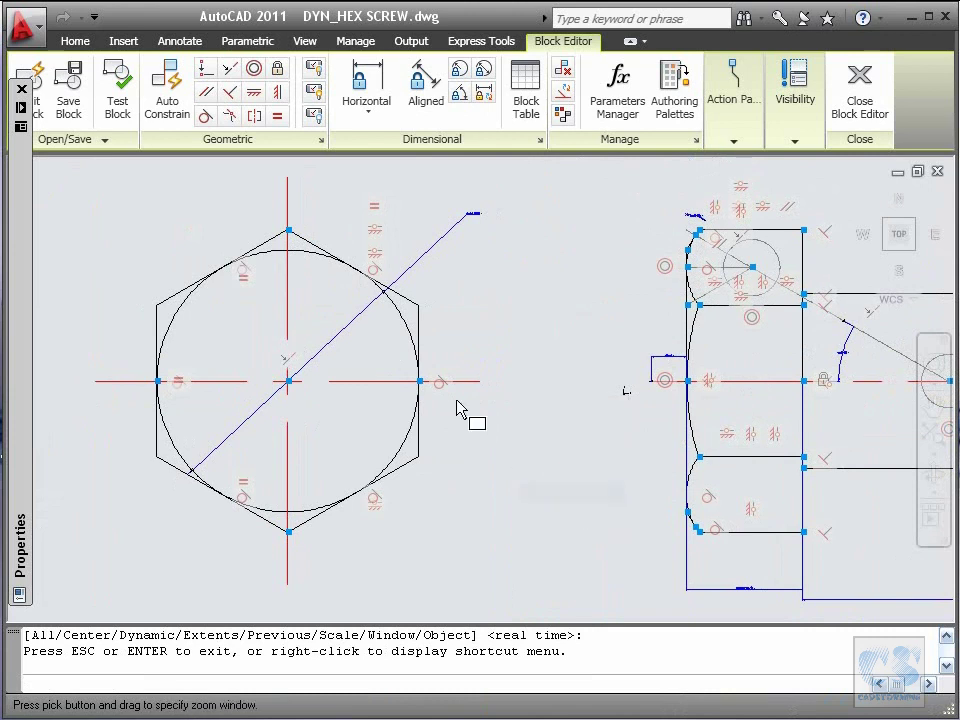
drag(379, 347, 553, 431)
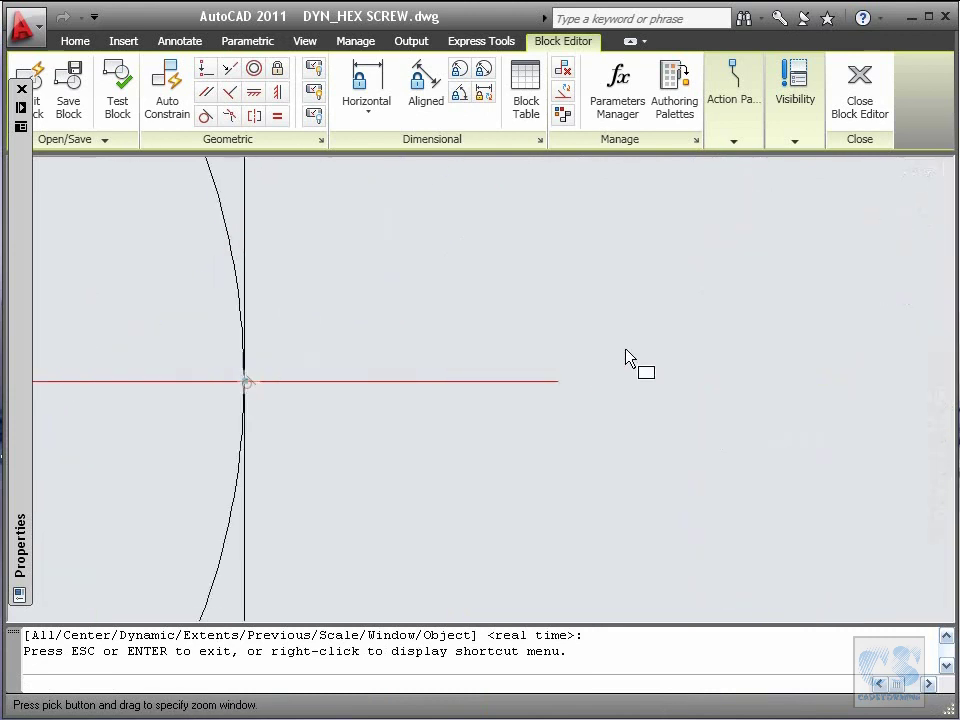
key(Escape)
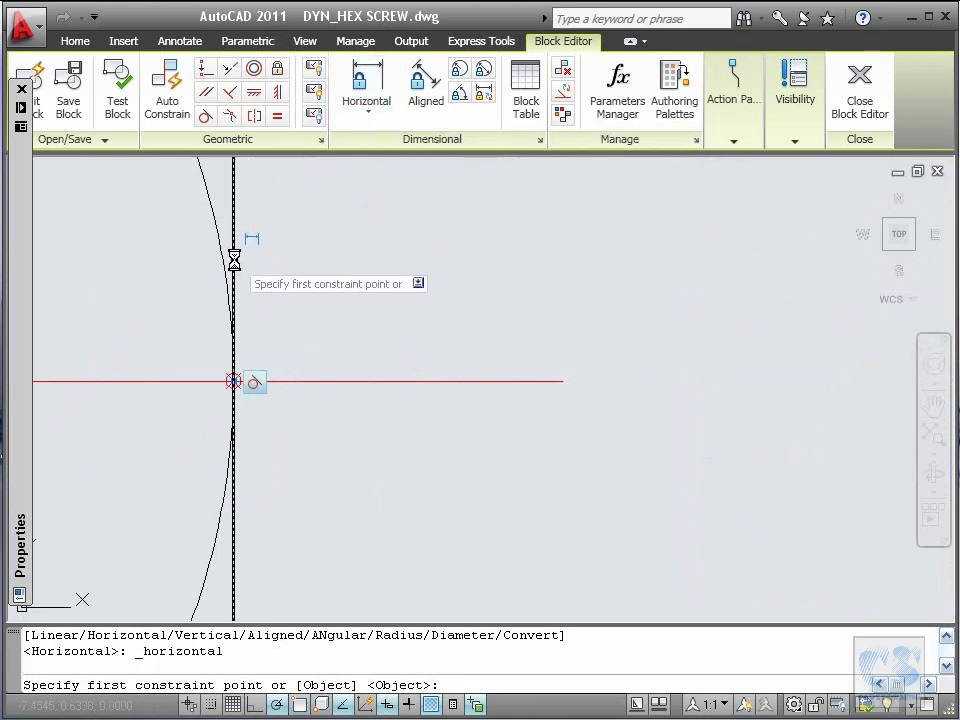
Constrain the red line's extension past the hexagon edge horizontally as d3 = d1.
click(236, 265)
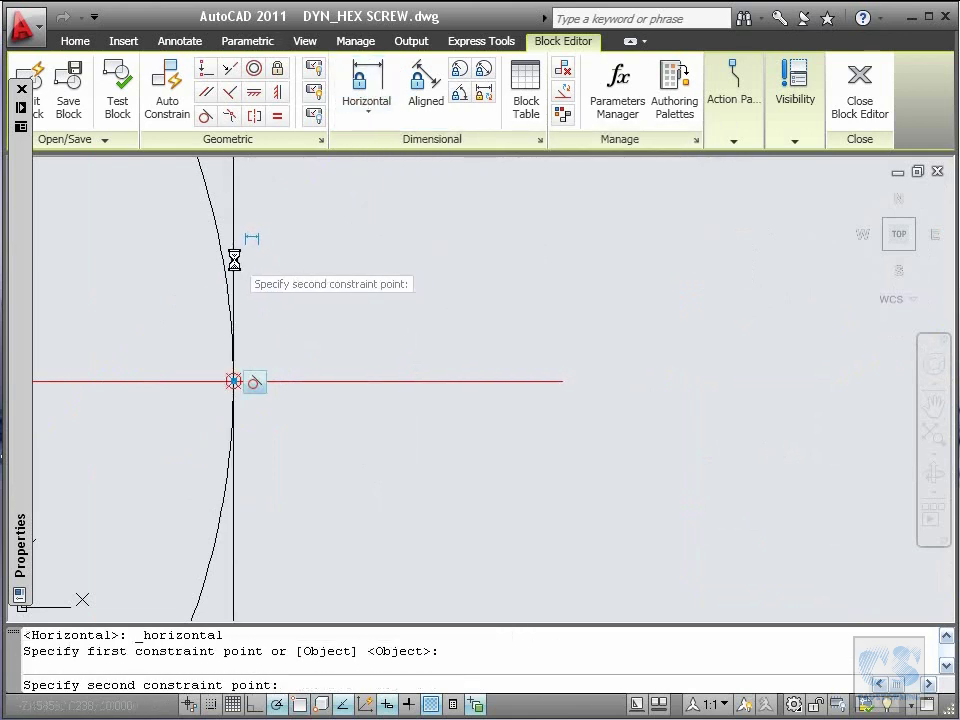
click(541, 380)
click(458, 227)
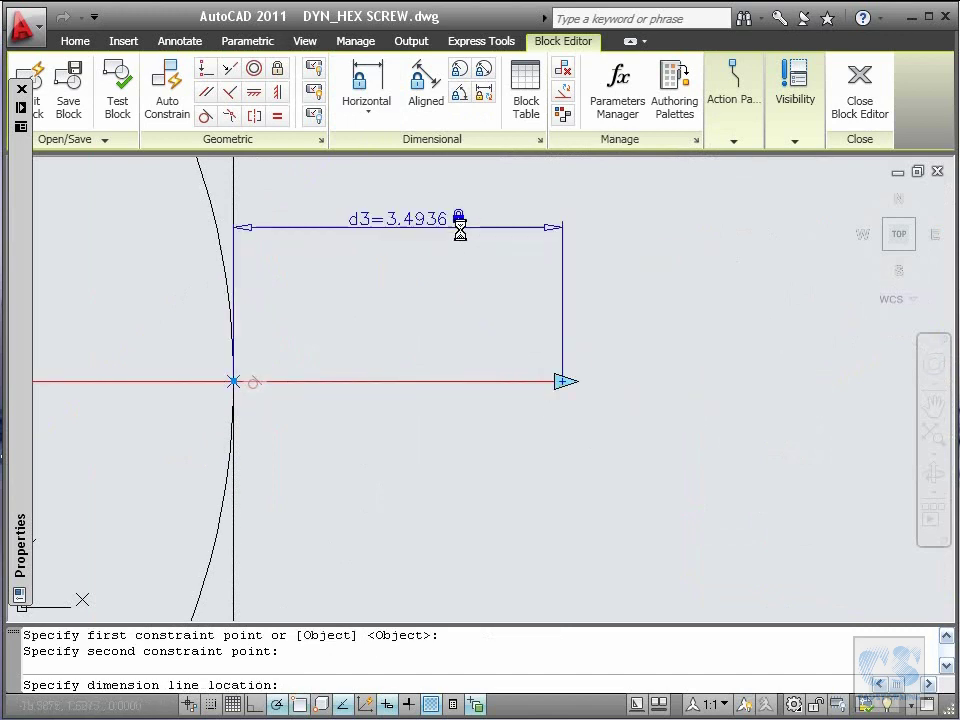
click(392, 219)
drag(390, 219, 446, 219)
text(d3=d1)
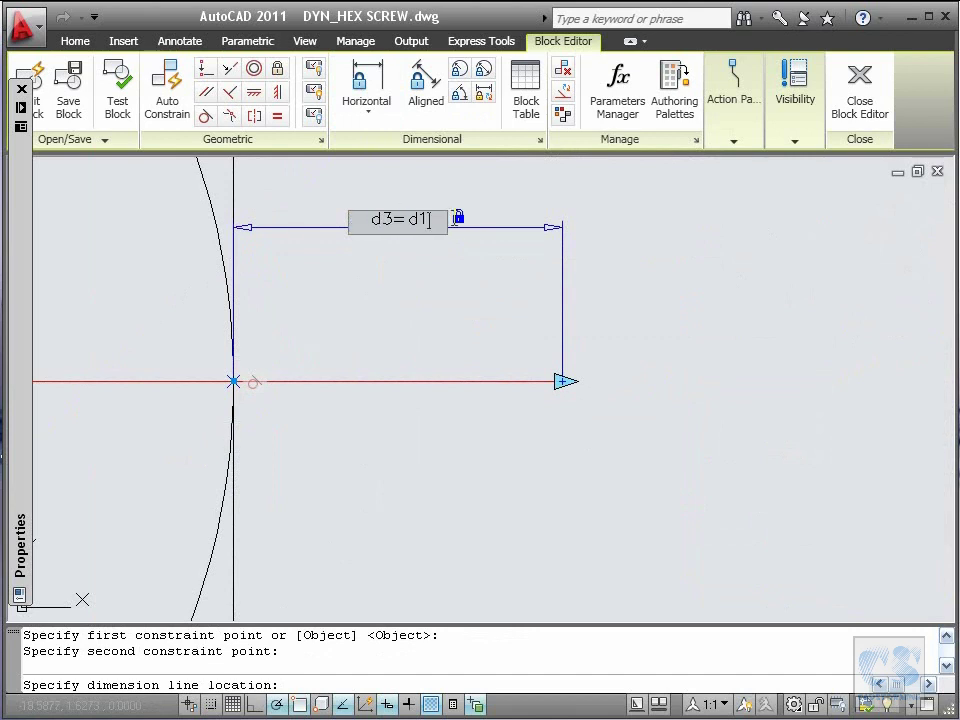
key(Return)
text(z)
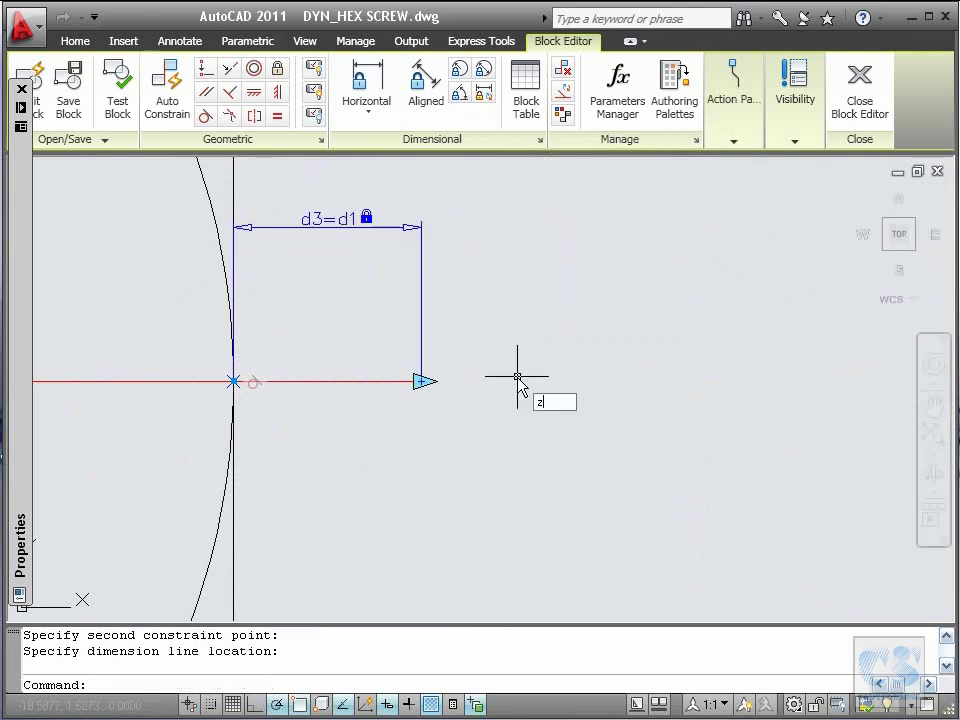
key(Return)
key(Return)
Zoom in on the hexagon's top vertex and the vertical red line.
scroll(647, 270, down, 5)
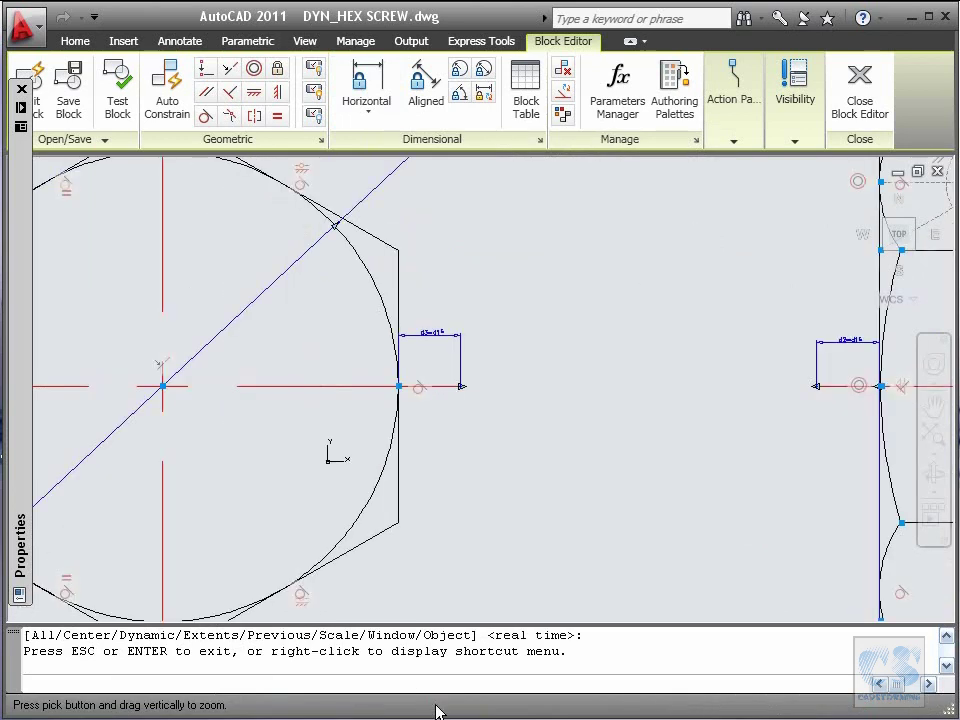
right_click(515, 370)
click(540, 398)
drag(493, 294, 537, 415)
right_click(406, 301)
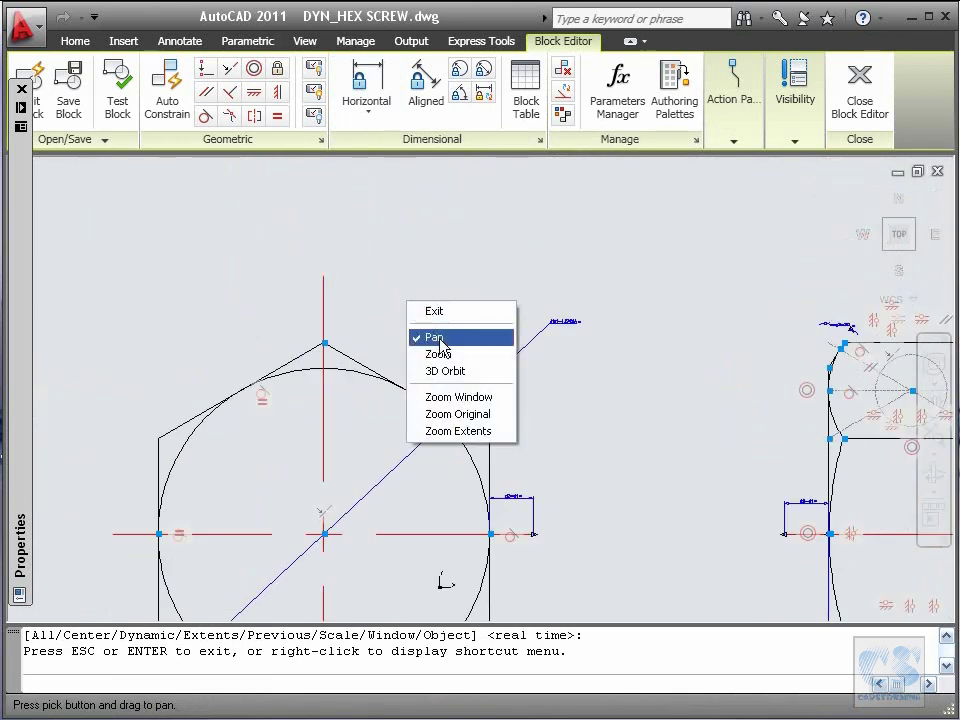
click(452, 397)
drag(276, 262, 399, 375)
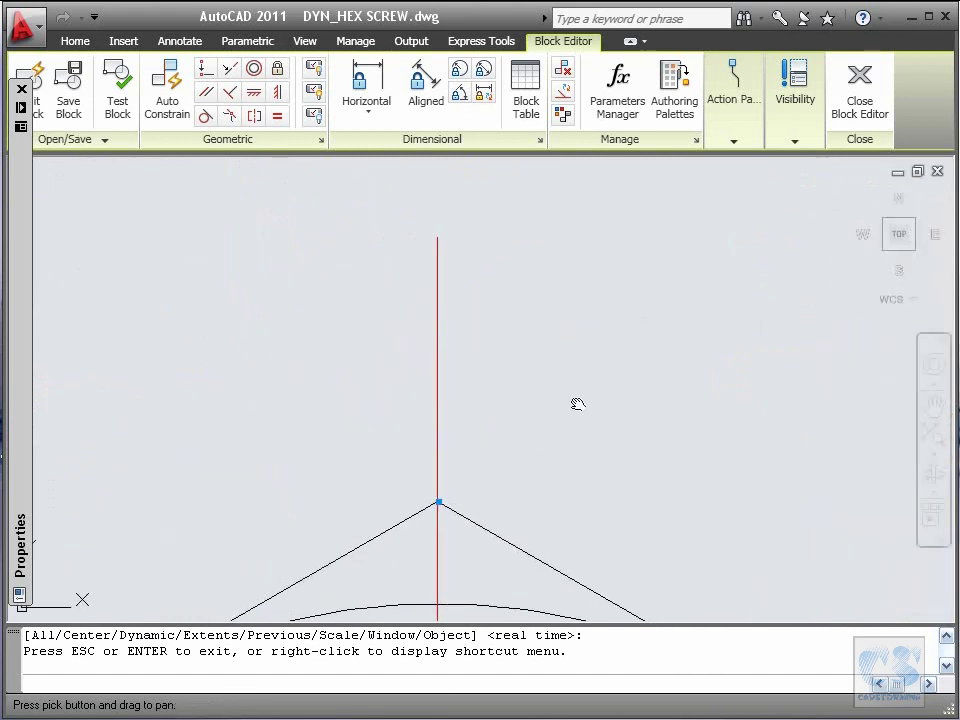
key(Escape)
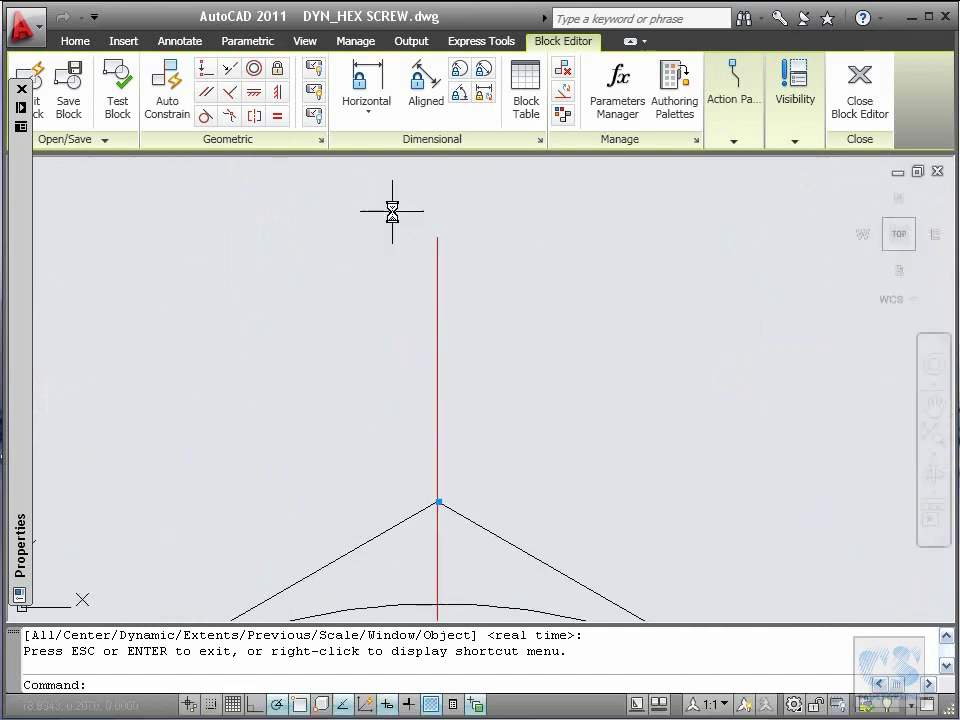
Add vertical constraint d4 = d1 from the hexagon's top vertex to the red line's top.
click(380, 118)
click(390, 232)
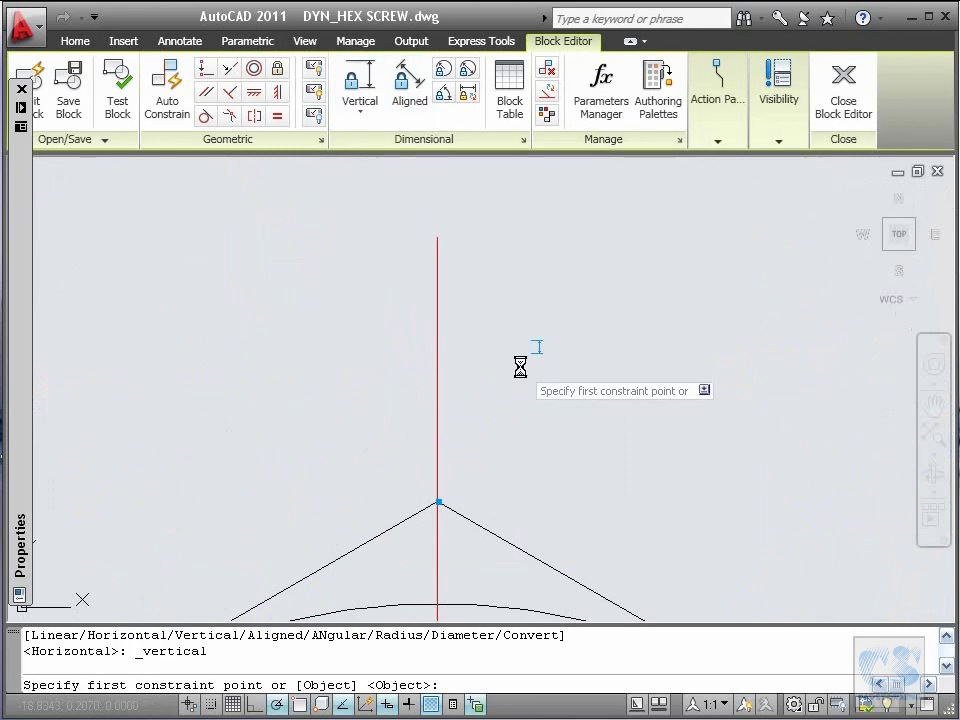
click(438, 501)
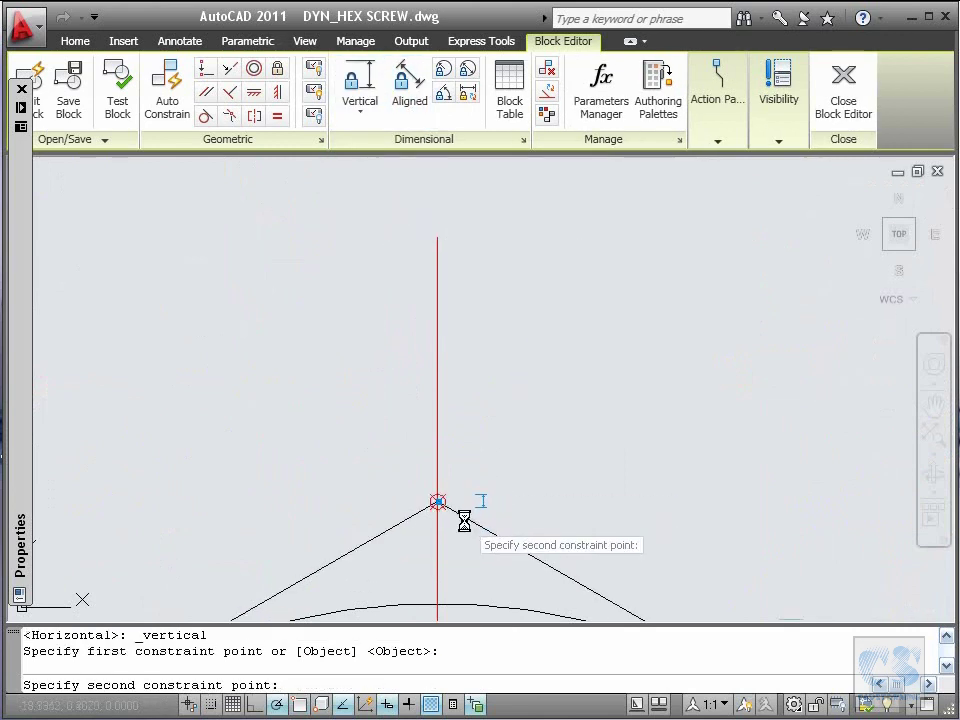
click(439, 239)
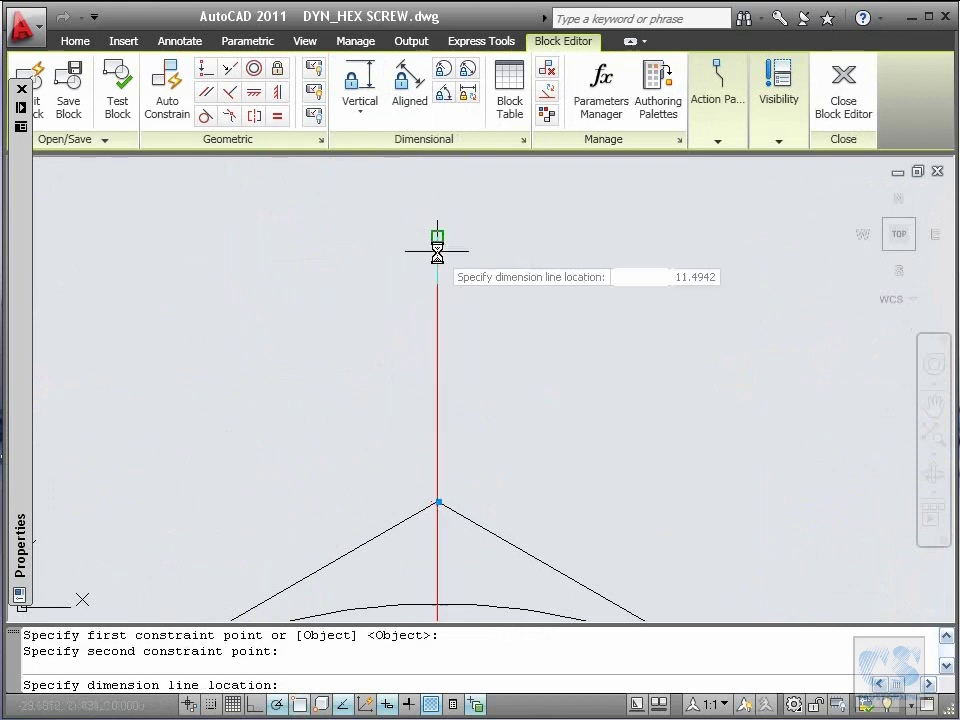
click(621, 325)
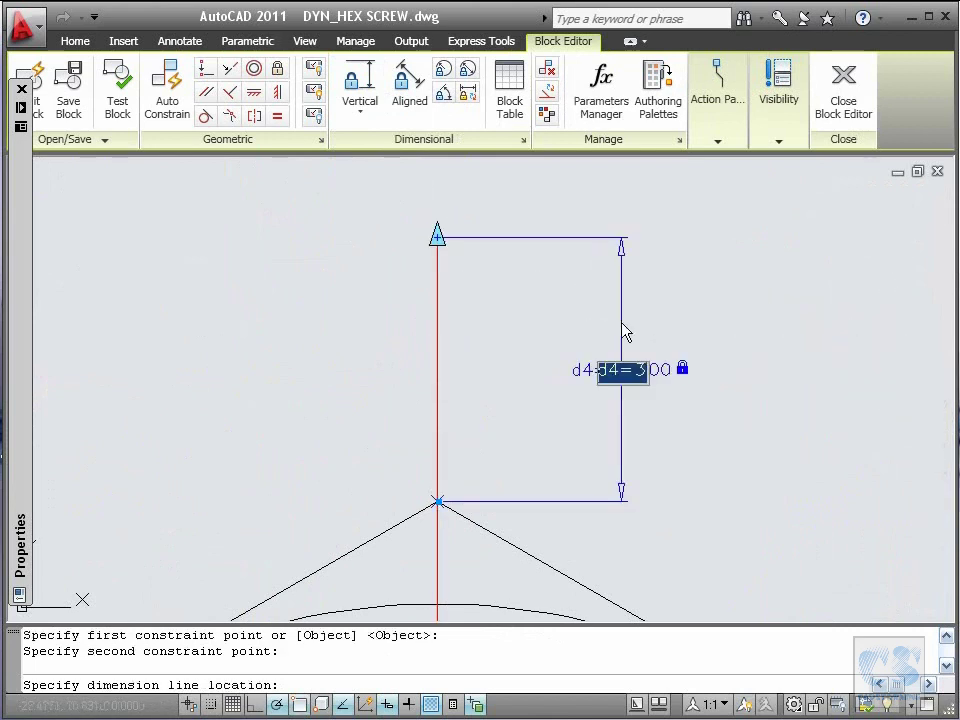
click(639, 371)
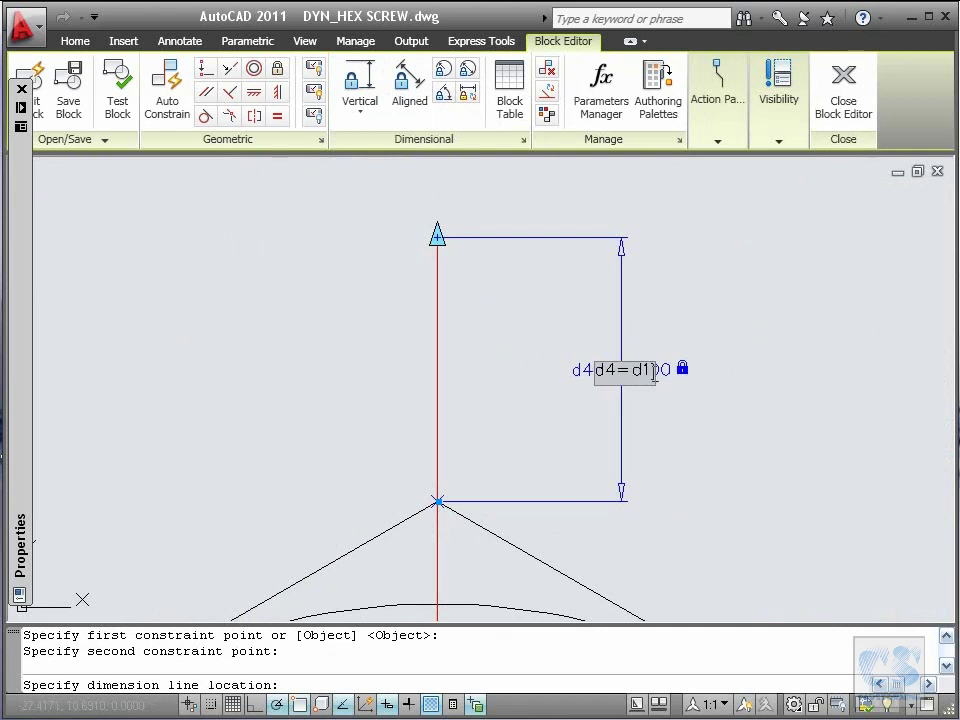
key(Return)
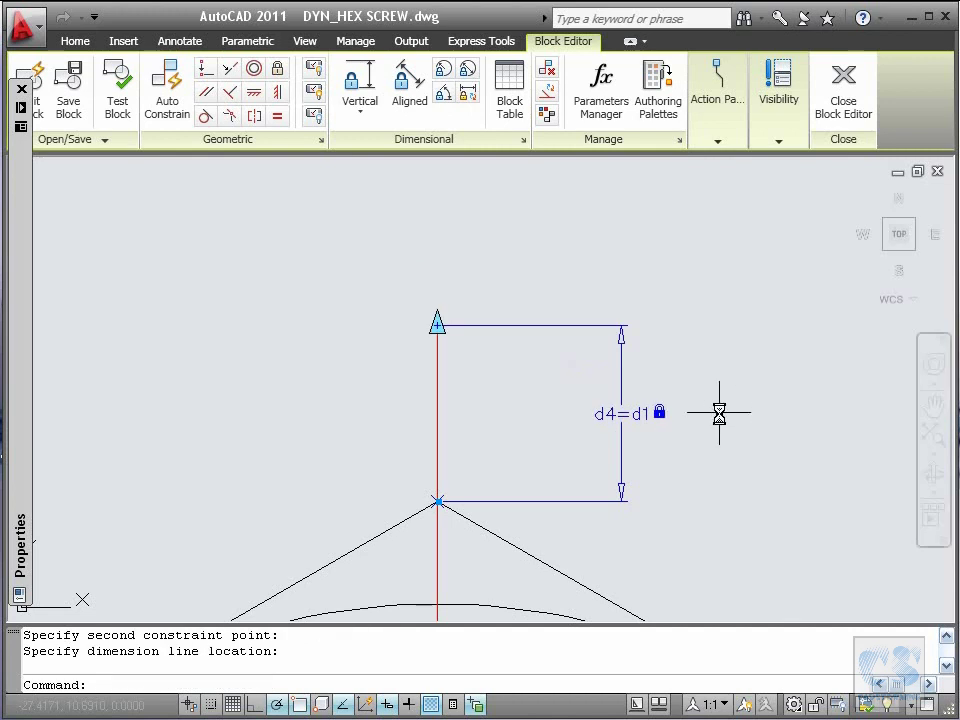
key(Escape)
text(z)
key(Return)
key(Return)
Zoom into the gap between the hexagon view and the screw side view.
drag(696, 239, 635, 500)
right_click(673, 369)
click(703, 402)
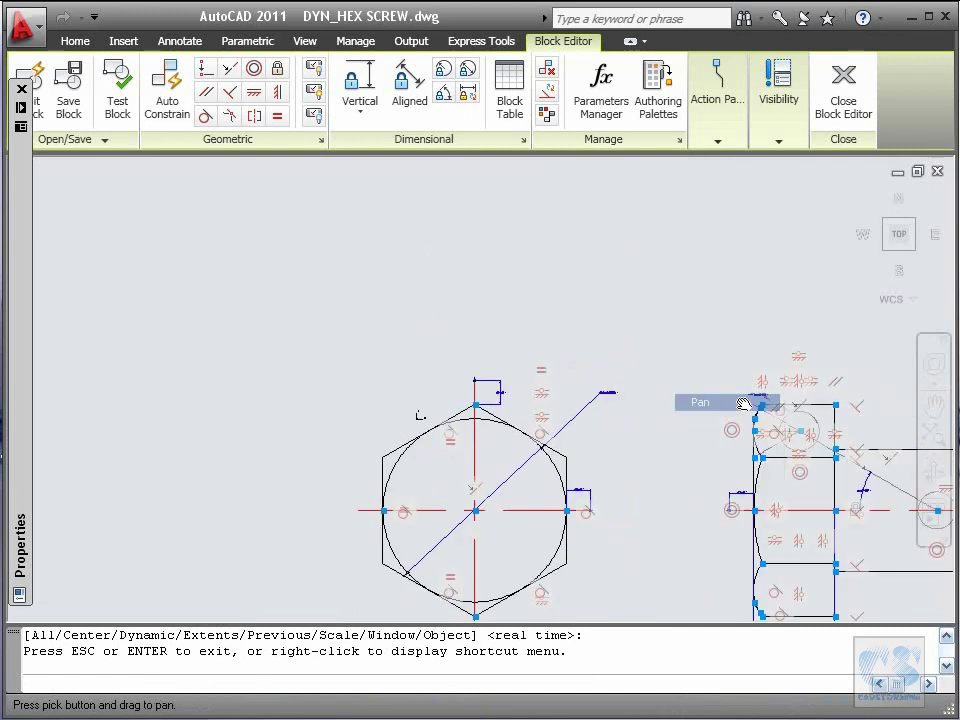
drag(748, 398, 546, 302)
right_click(407, 393)
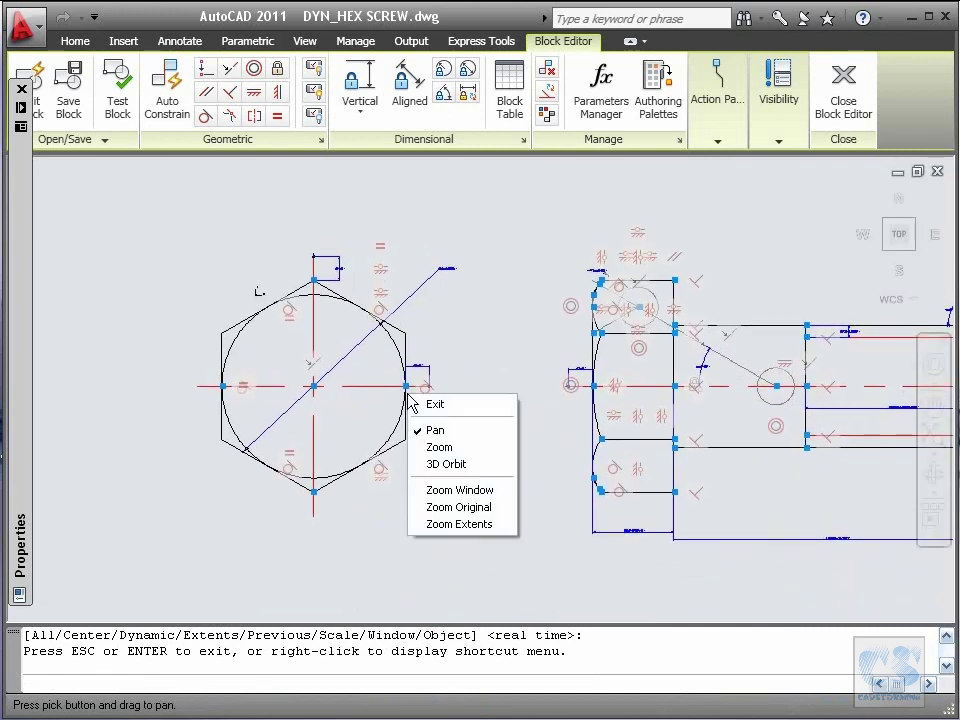
click(457, 489)
drag(400, 326, 600, 446)
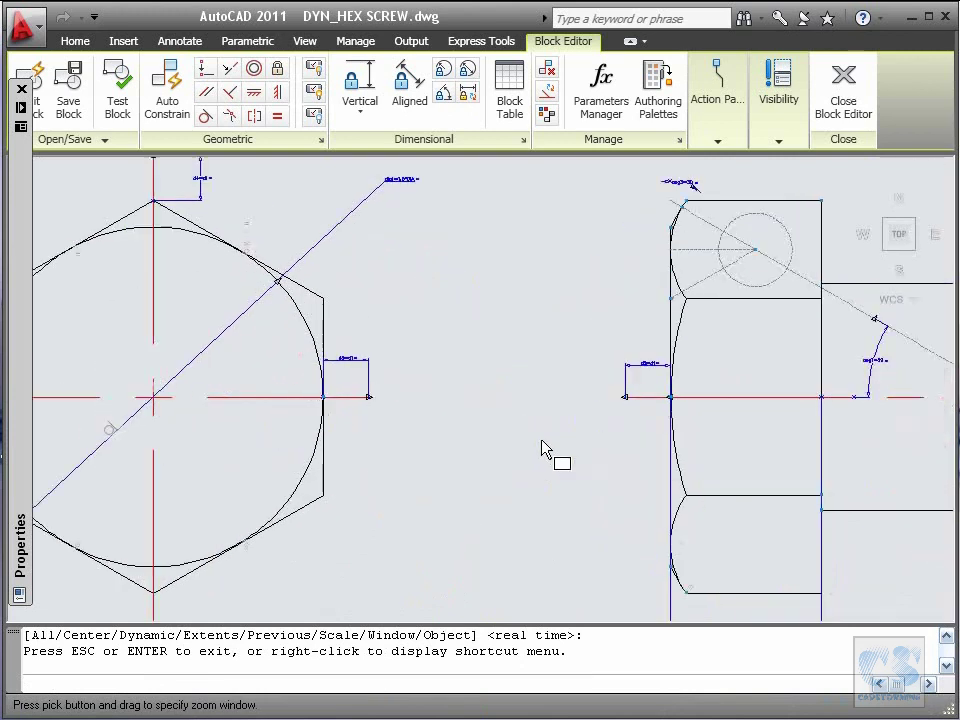
key(Escape)
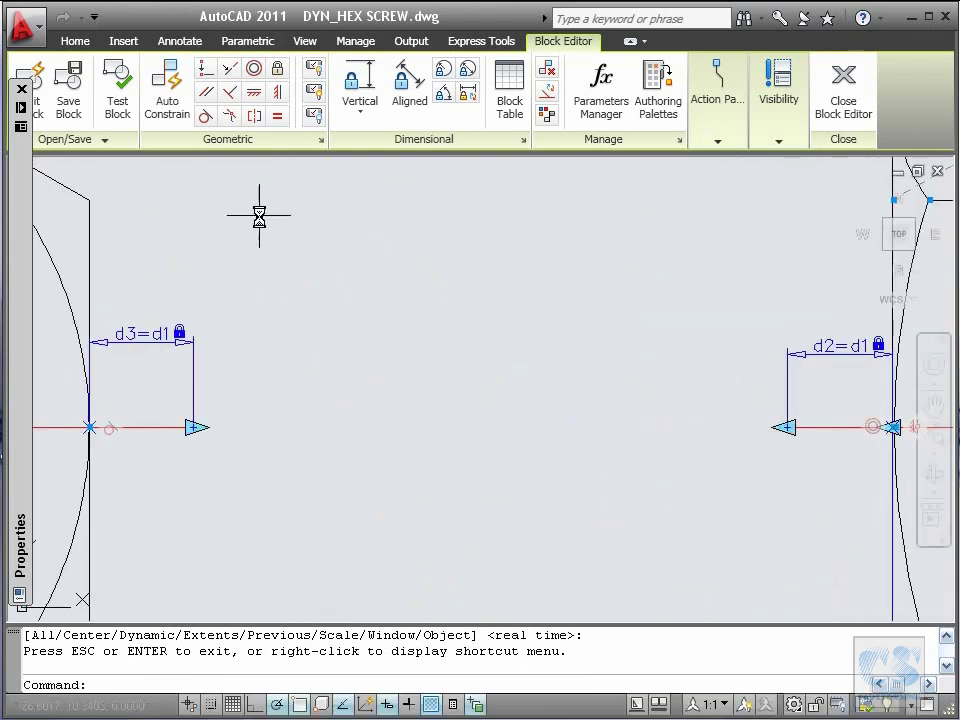
Add horizontal constraint d5 = 10.0000 between the d2 and d3 centre-line ends.
click(362, 113)
click(379, 193)
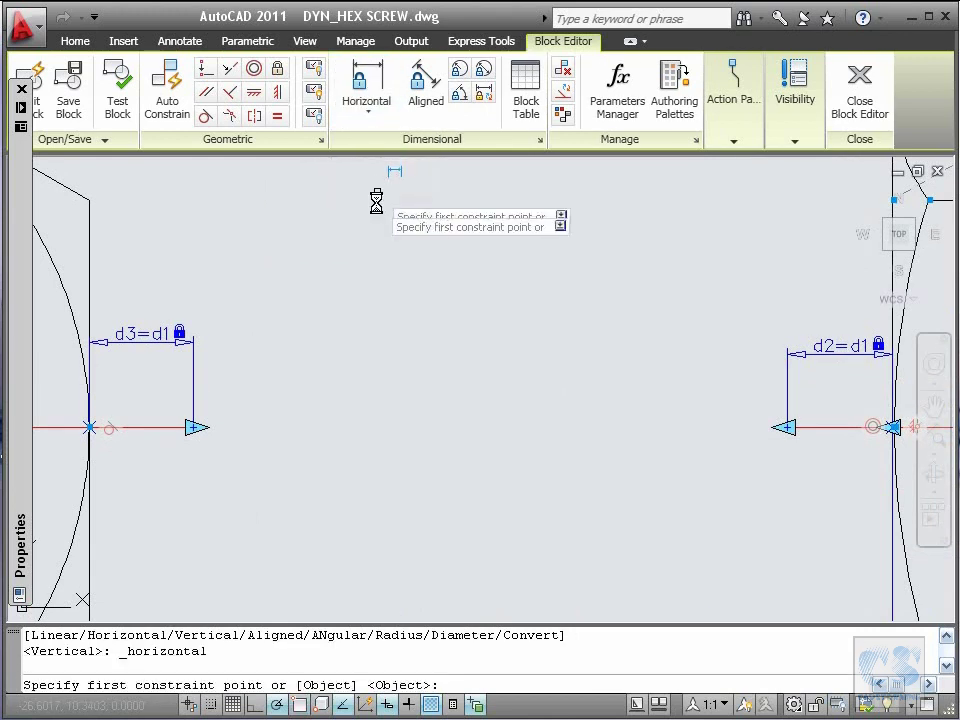
click(799, 427)
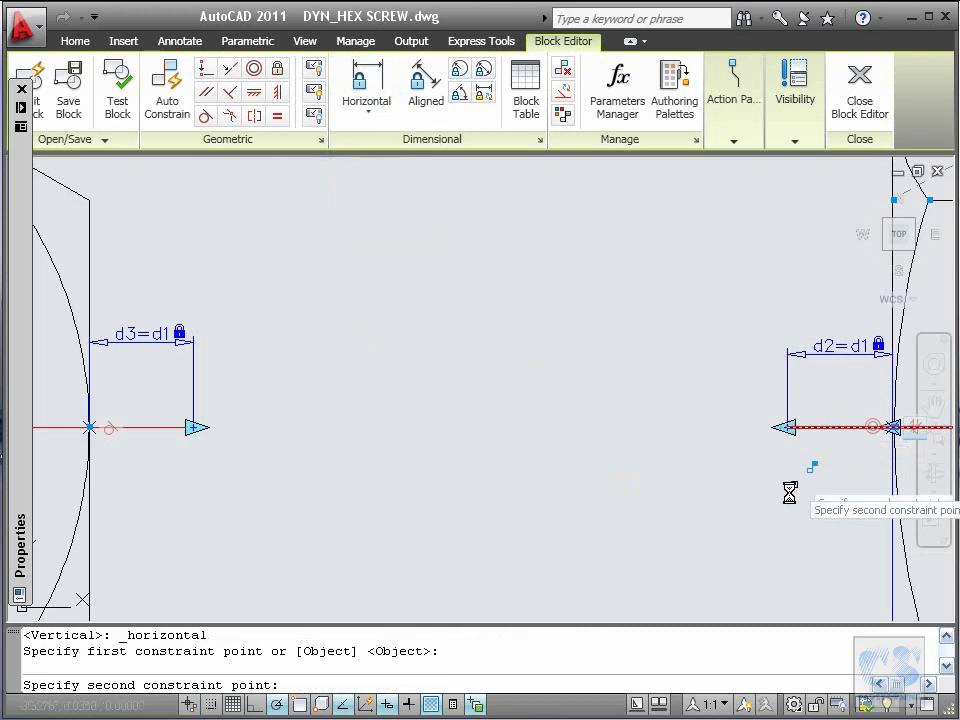
click(172, 428)
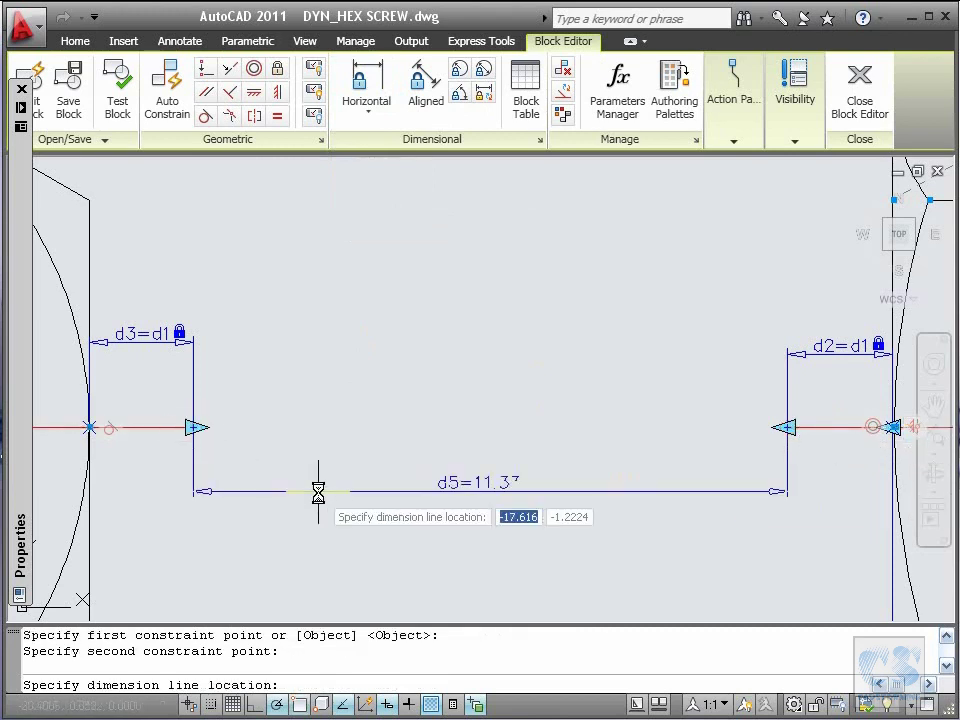
click(322, 527)
click(462, 518)
key(Delete)
key(Delete)
key(Delete)
key(Delete)
key(Delete)
key(Delete)
key(Return)
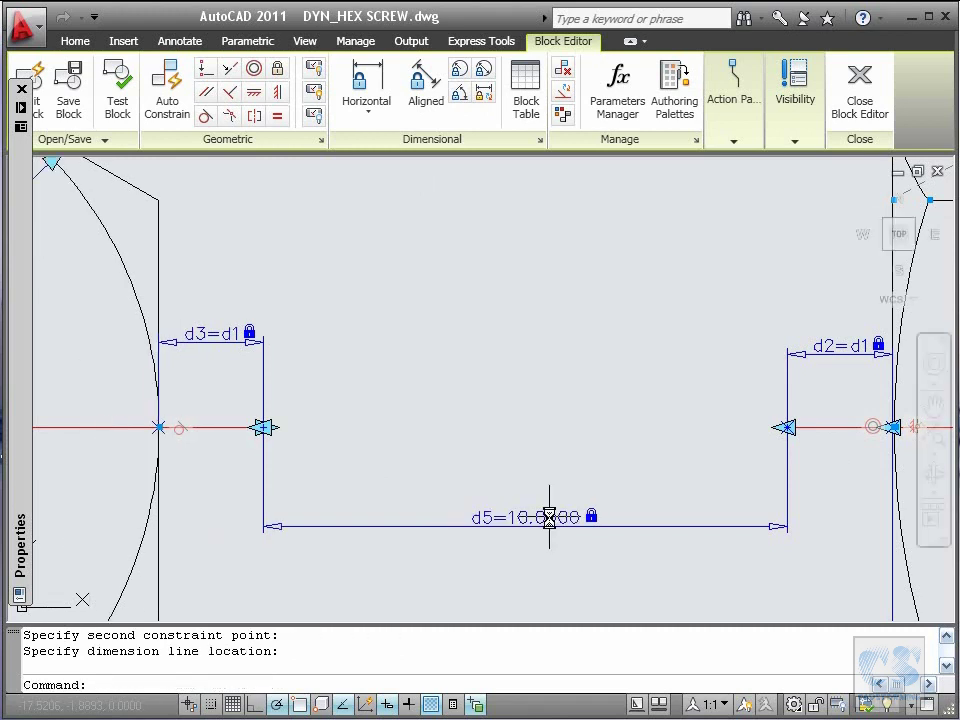
key(Escape)
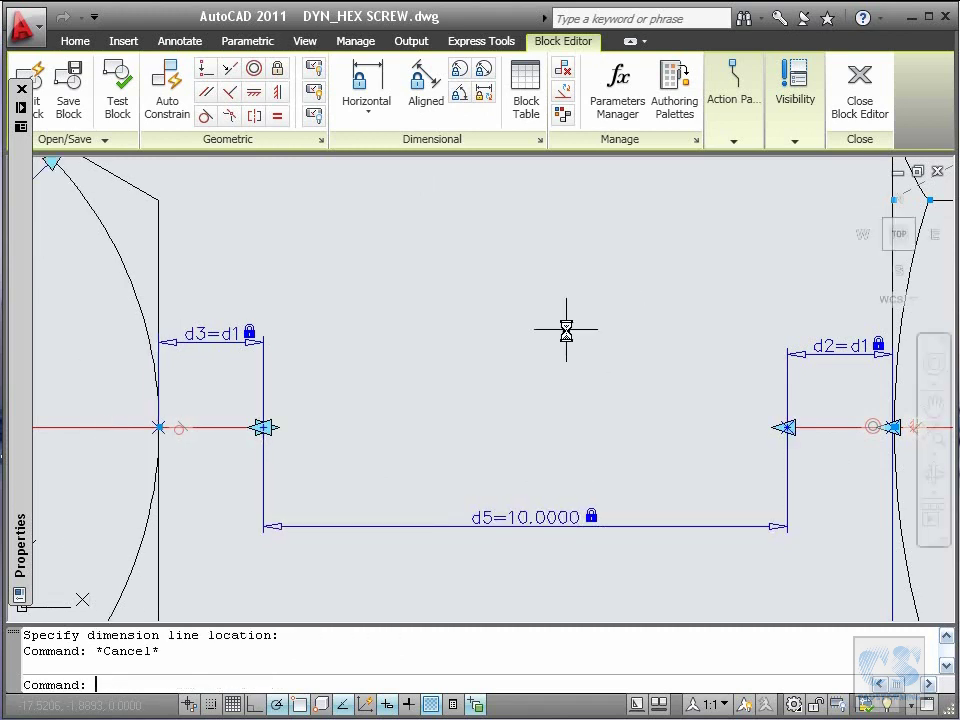
Zoom out and centre the whole hex screw drawing.
text(z)
key(Return)
key(Return)
mouse_move(553, 279)
mouse_down()
mouse_move(399, 489)
mouse_move(448, 396)
mouse_up()
right_click(449, 405)
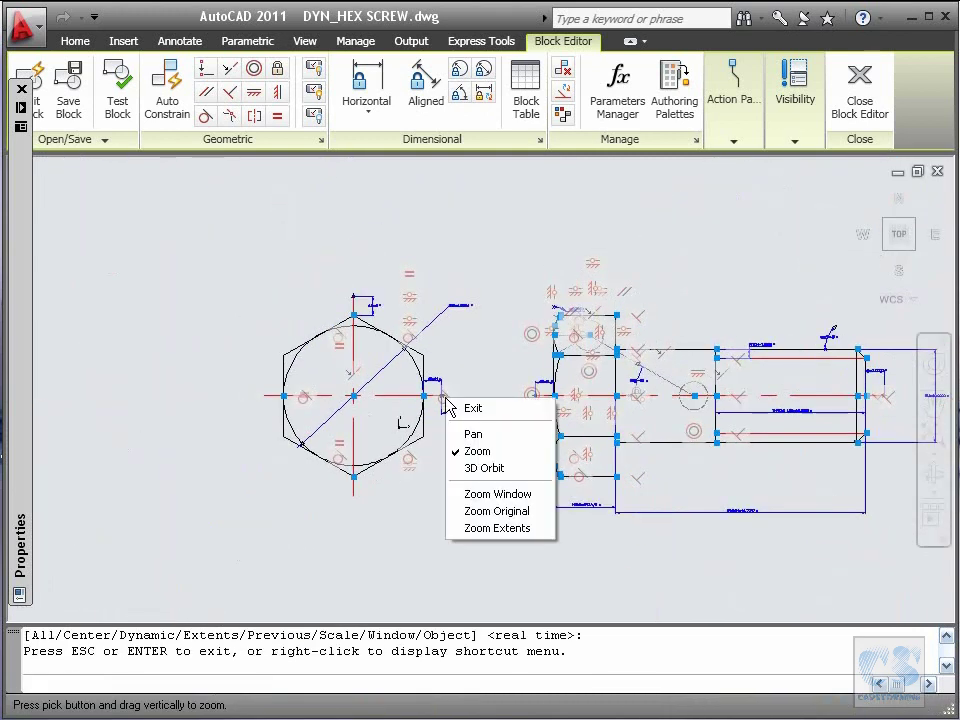
click(512, 434)
mouse_move(681, 331)
mouse_down()
mouse_move(516, 299)
mouse_move(538, 305)
mouse_up()
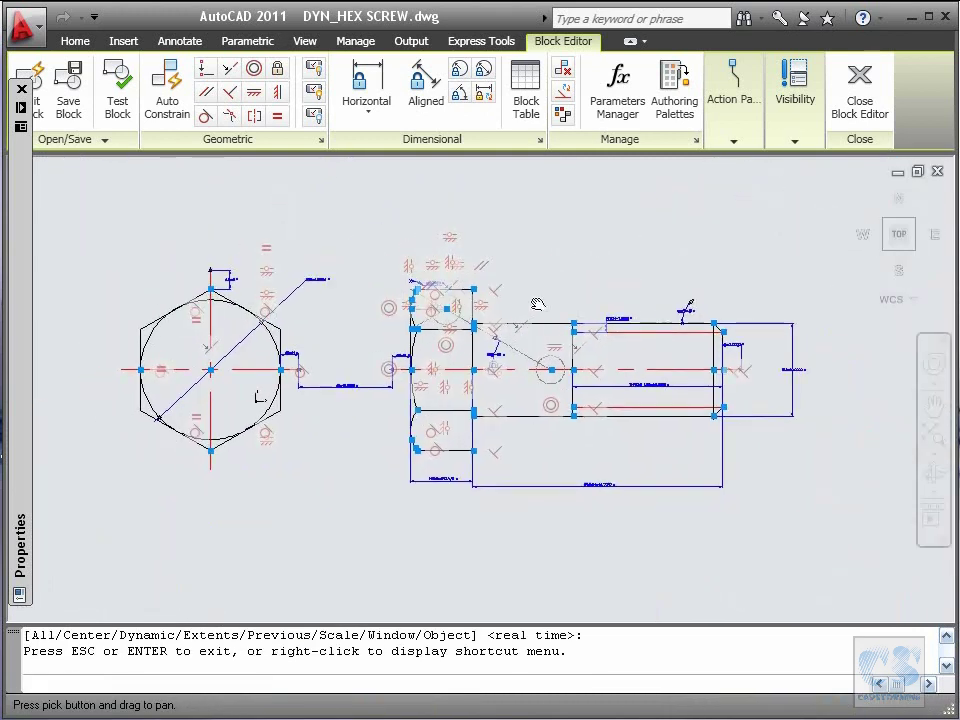
key(Escape)
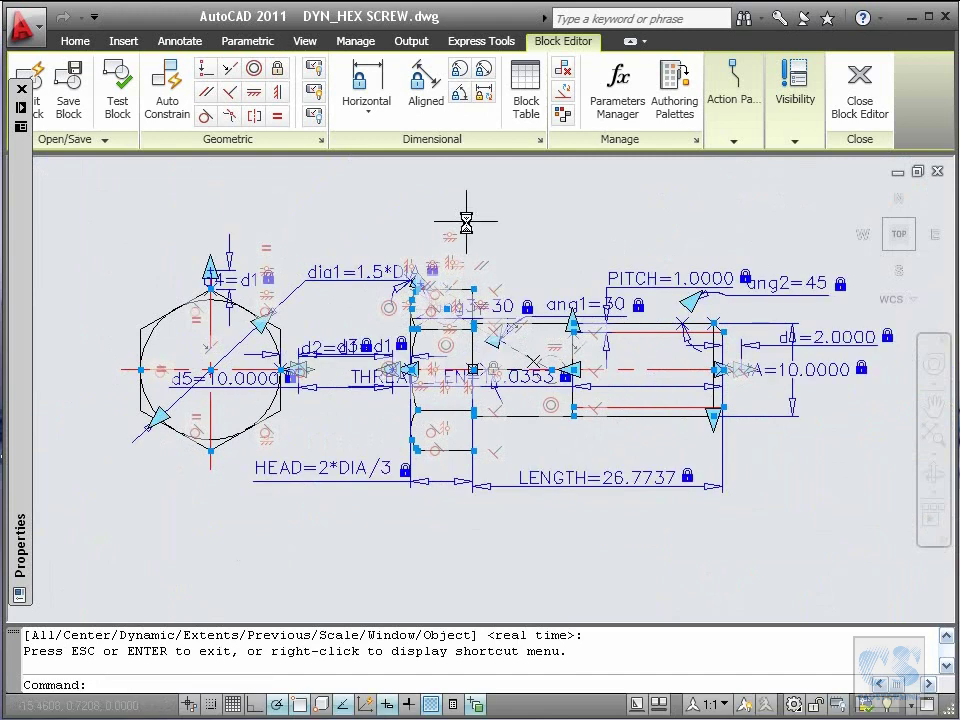
Test the dynamic block and stretch the screw by its corner grip.
click(122, 112)
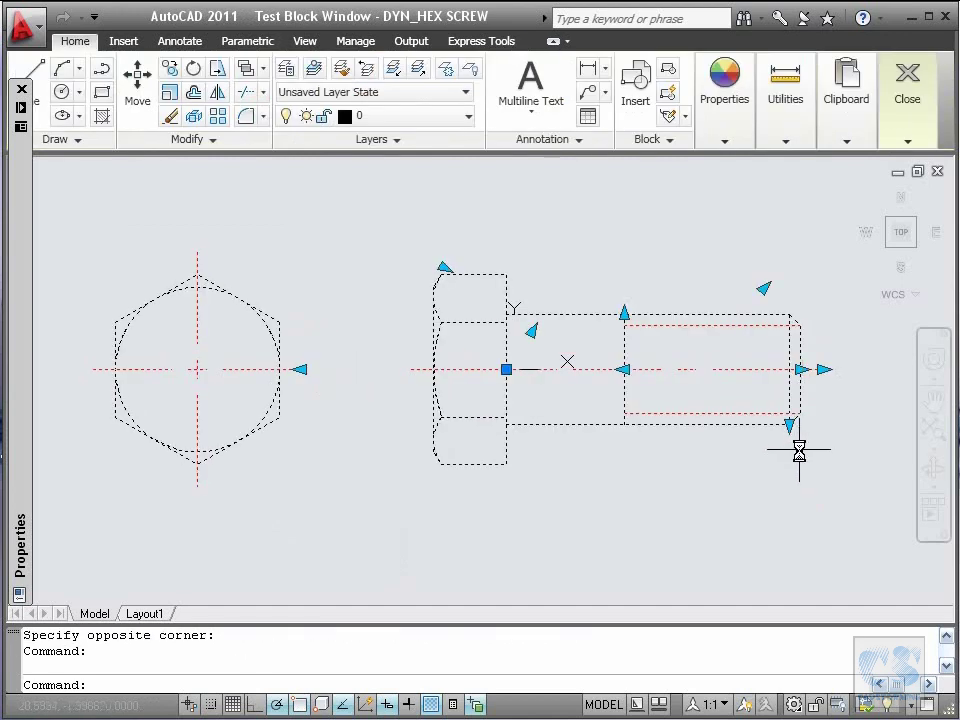
click(788, 424)
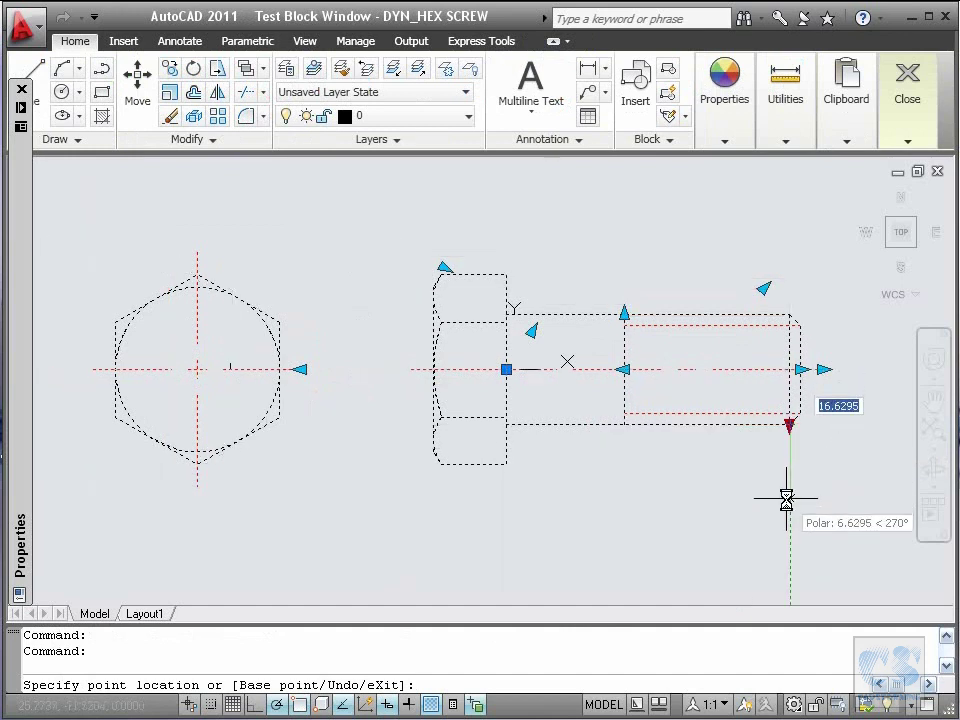
click(794, 548)
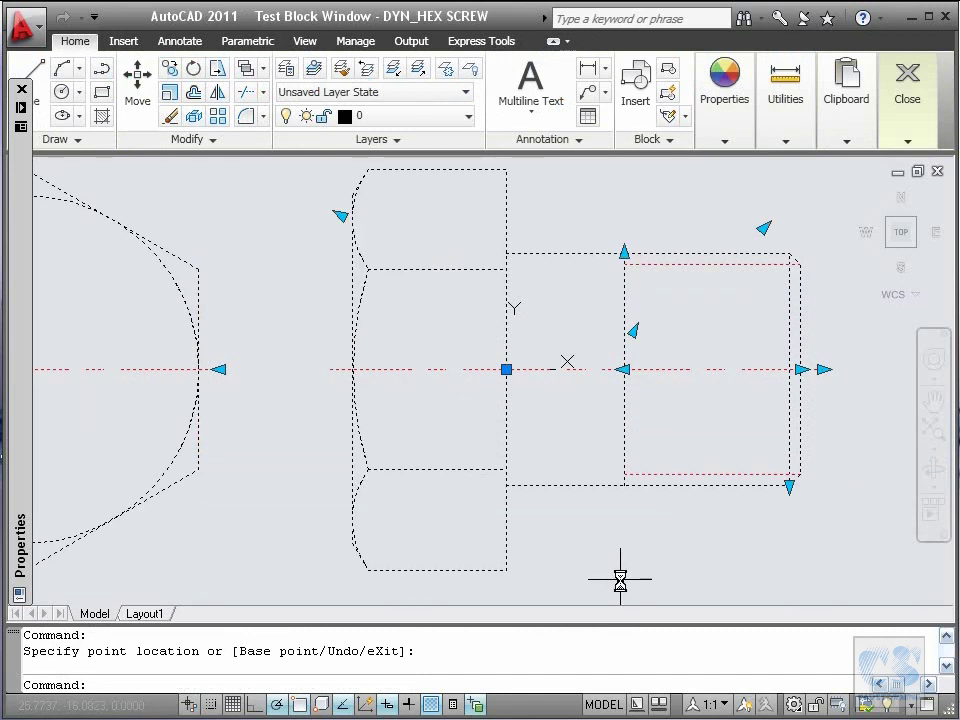
Zoom out to the whole tested screw and inspect its grips.
text(Z)
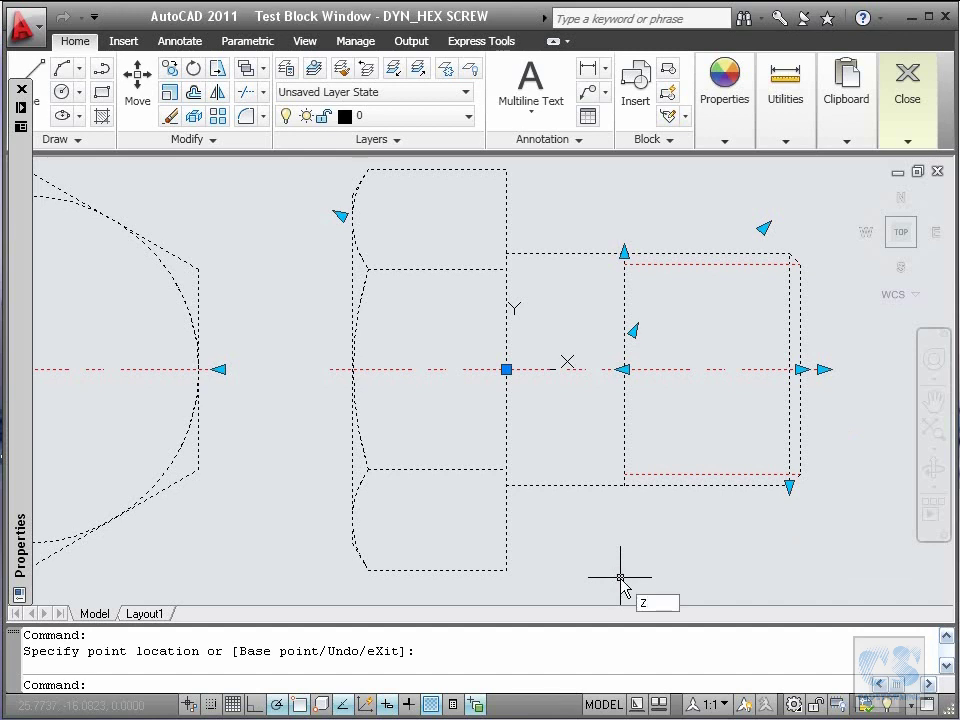
key(Return)
drag(715, 336, 696, 386)
key(Escape)
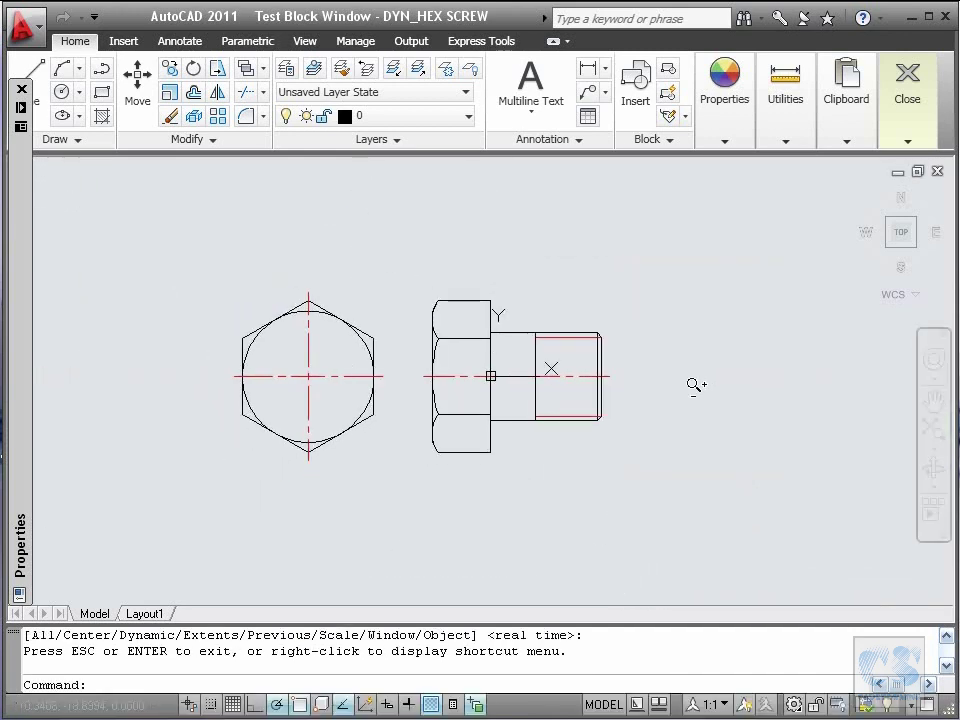
click(600, 391)
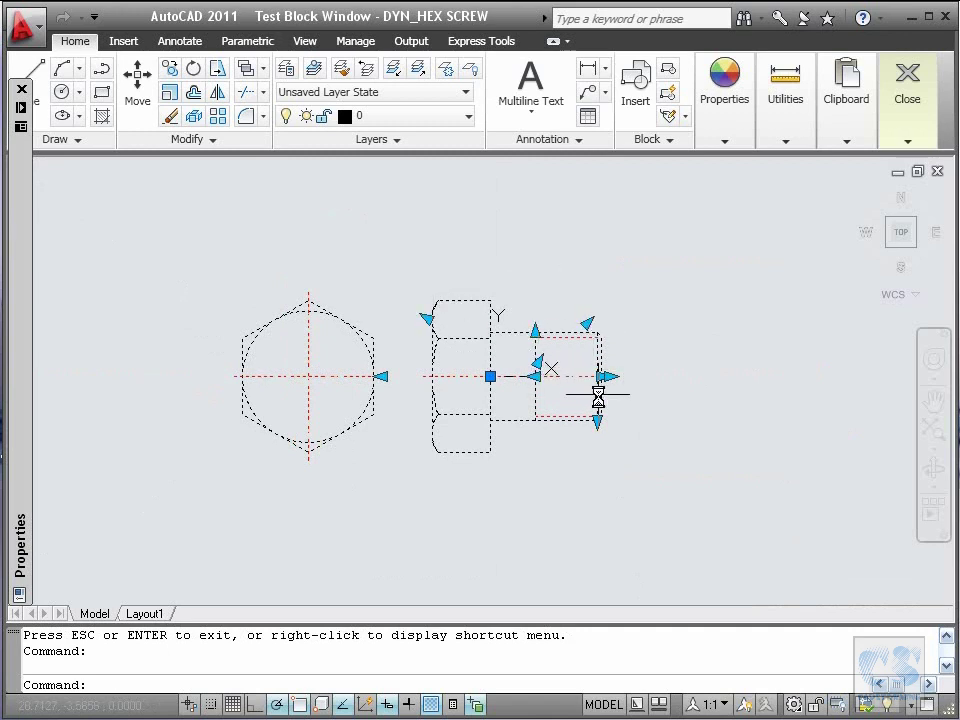
key(Escape)
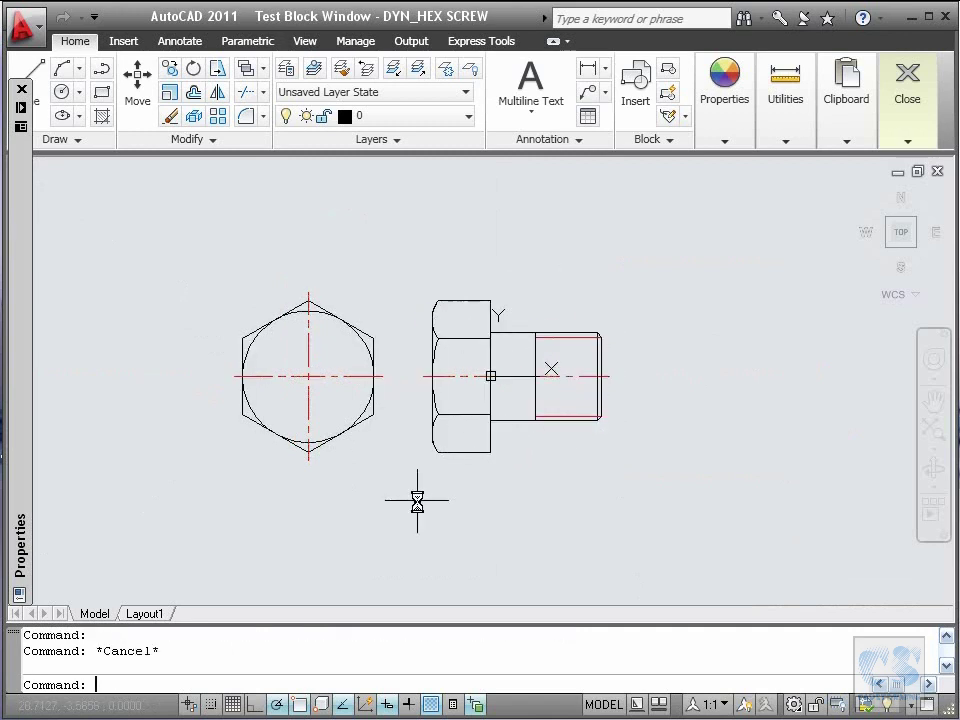
text(z)
key(Return)
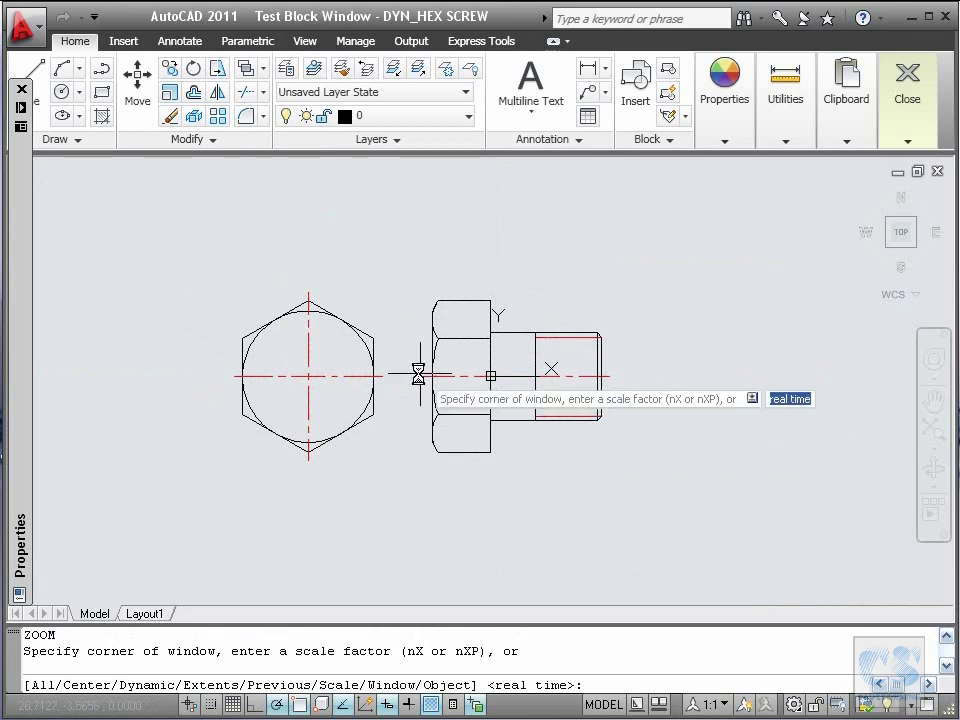
Zoom to the screw head and measure the centre-line gap with DI, reading 2.0000.
click(490, 379)
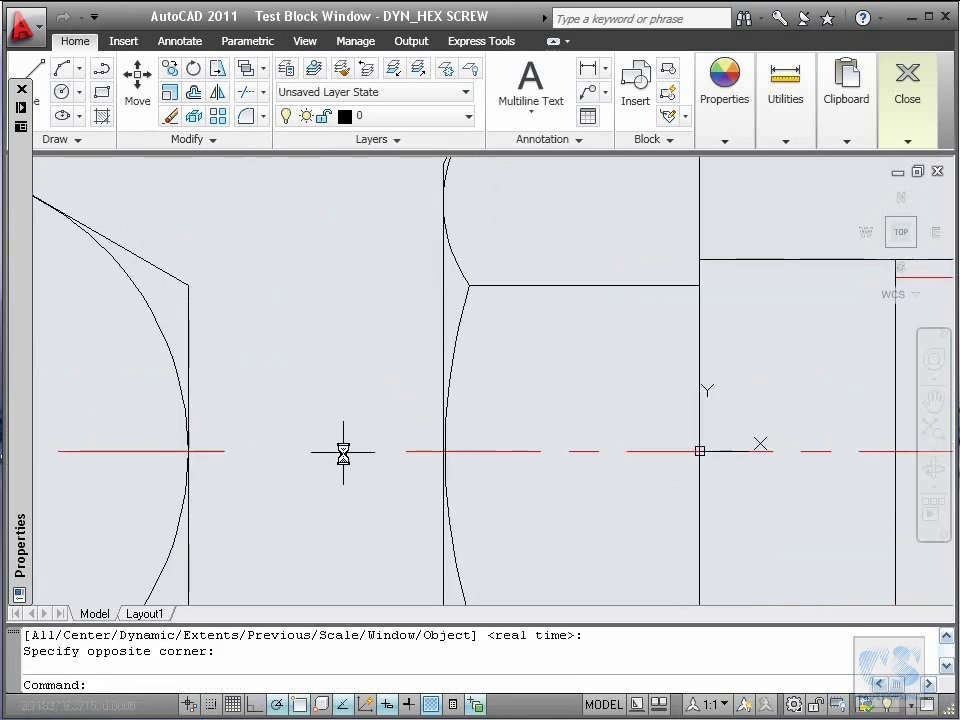
text(di)
key(Return)
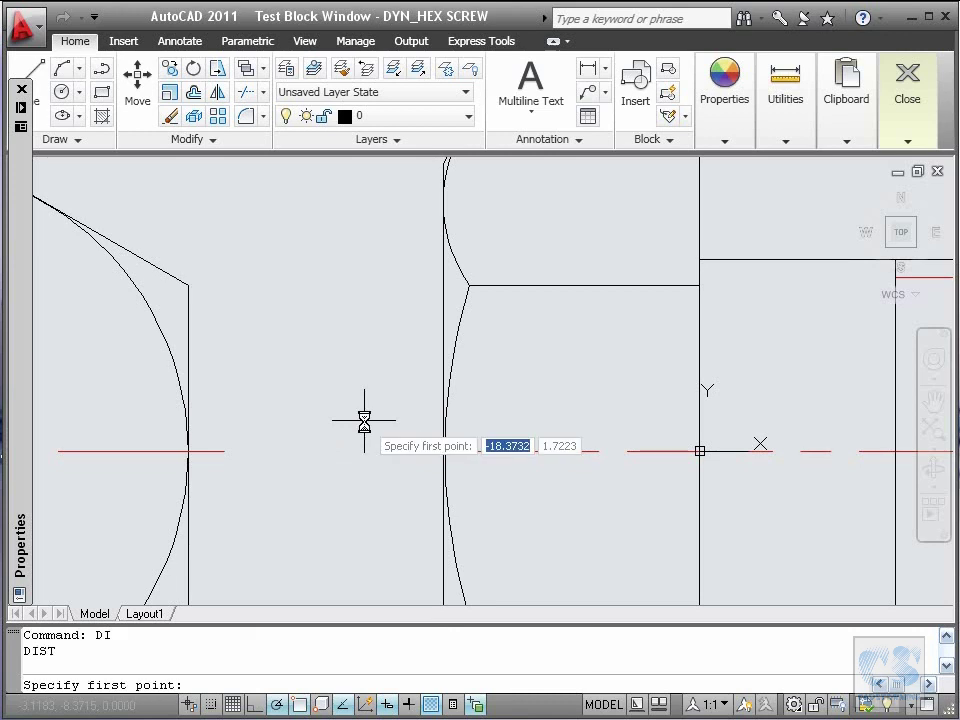
click(440, 455)
click(401, 450)
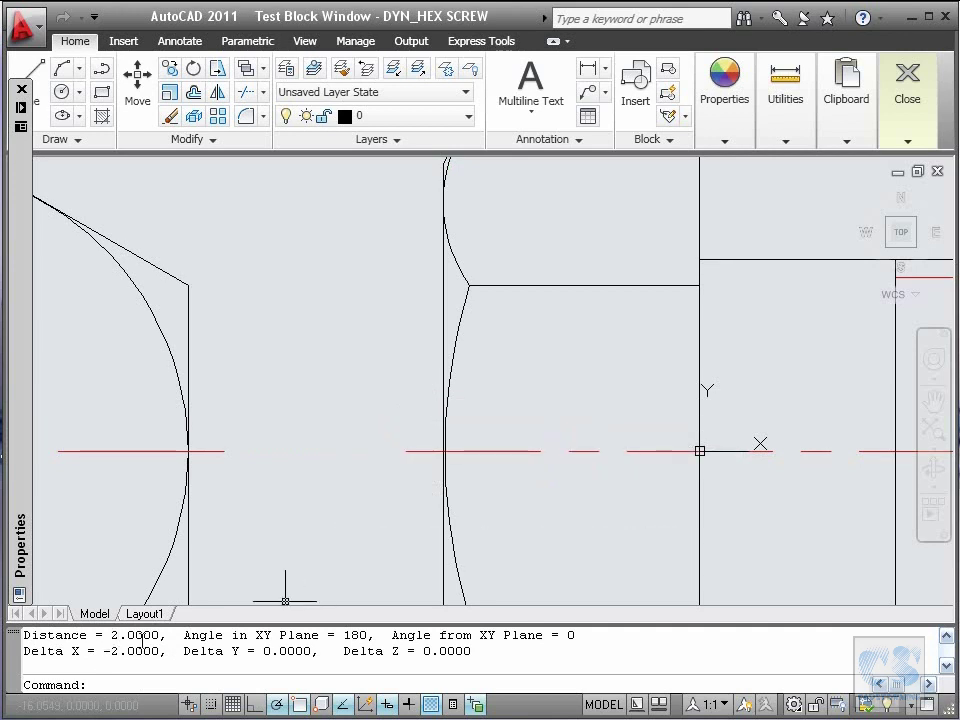
key(Escape)
Close the Test Block Window.
mouse_move(866, 103)
mouse_move(900, 111)
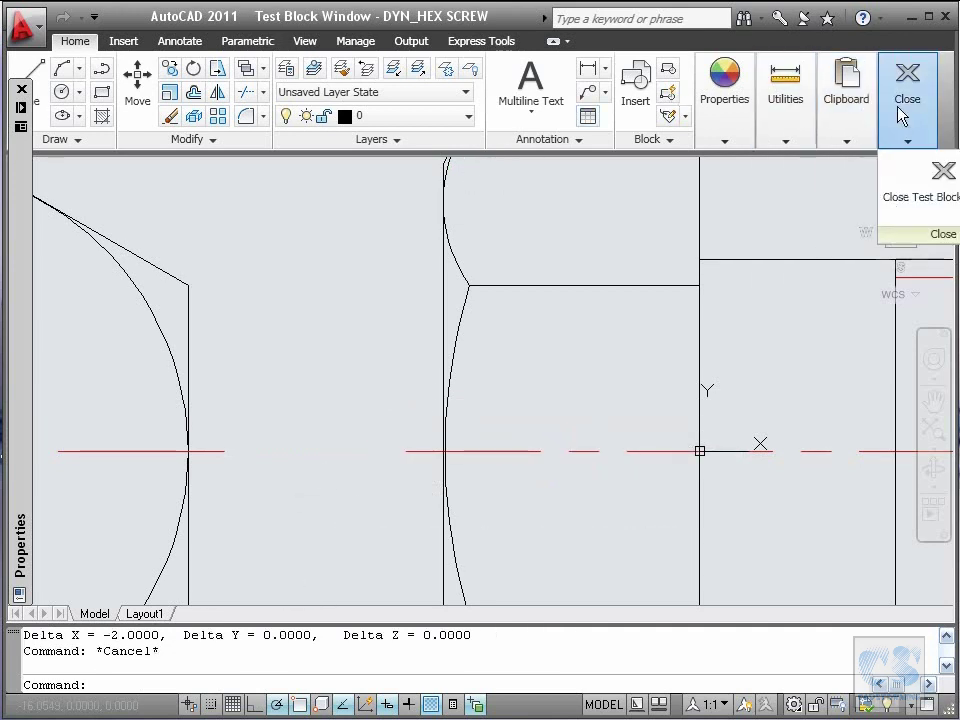
click(912, 197)
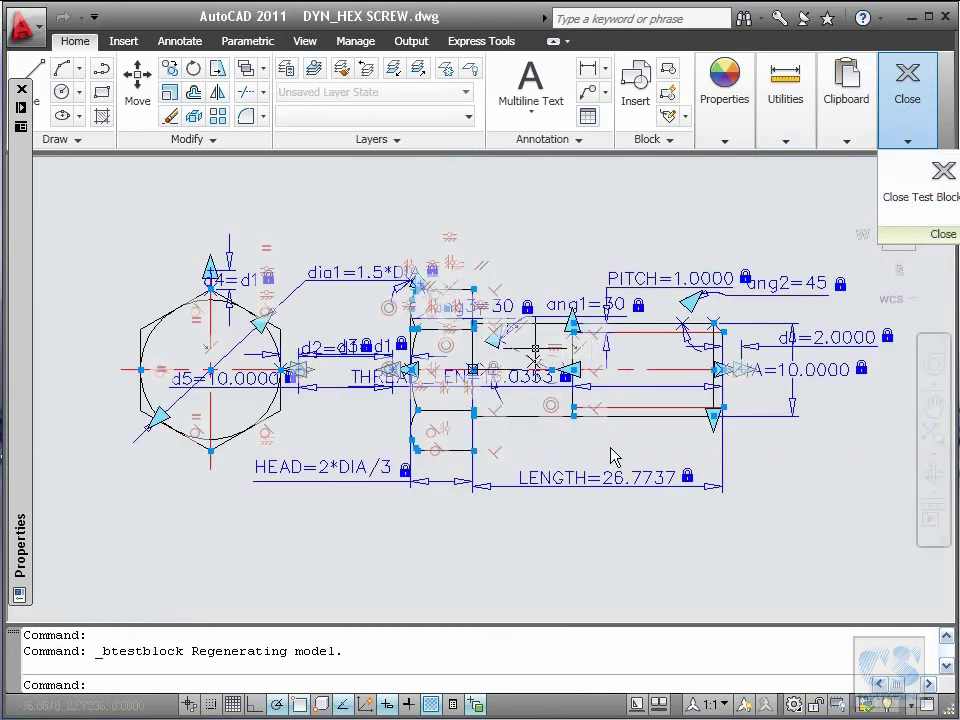
Window-zoom on the screw's side view and parameters, then pan the hex head into sight.
text(z)
key(Return)
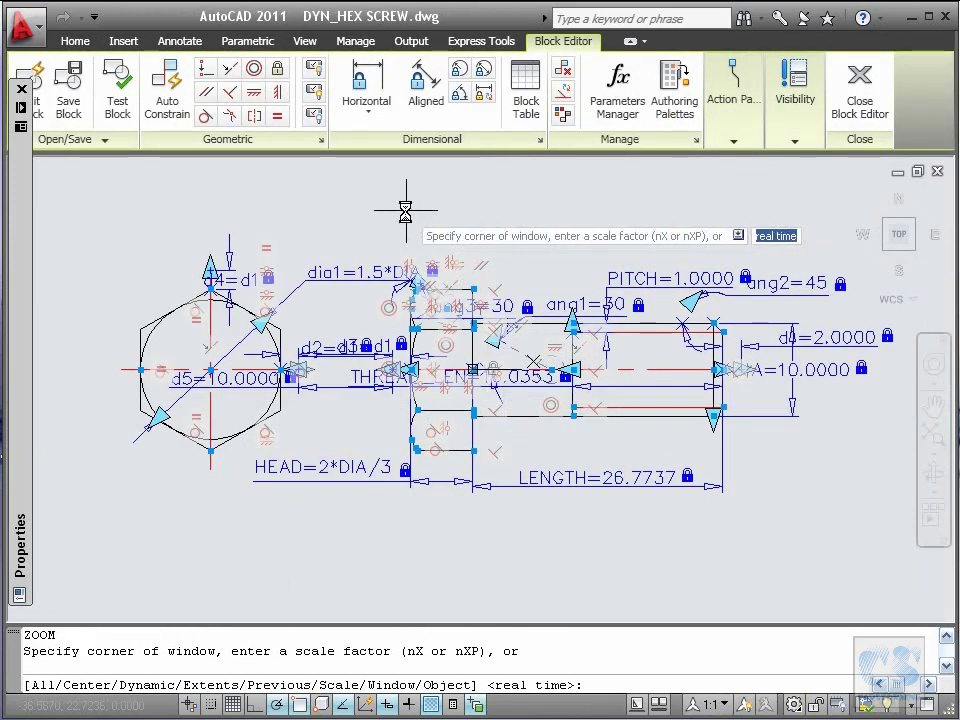
click(362, 215)
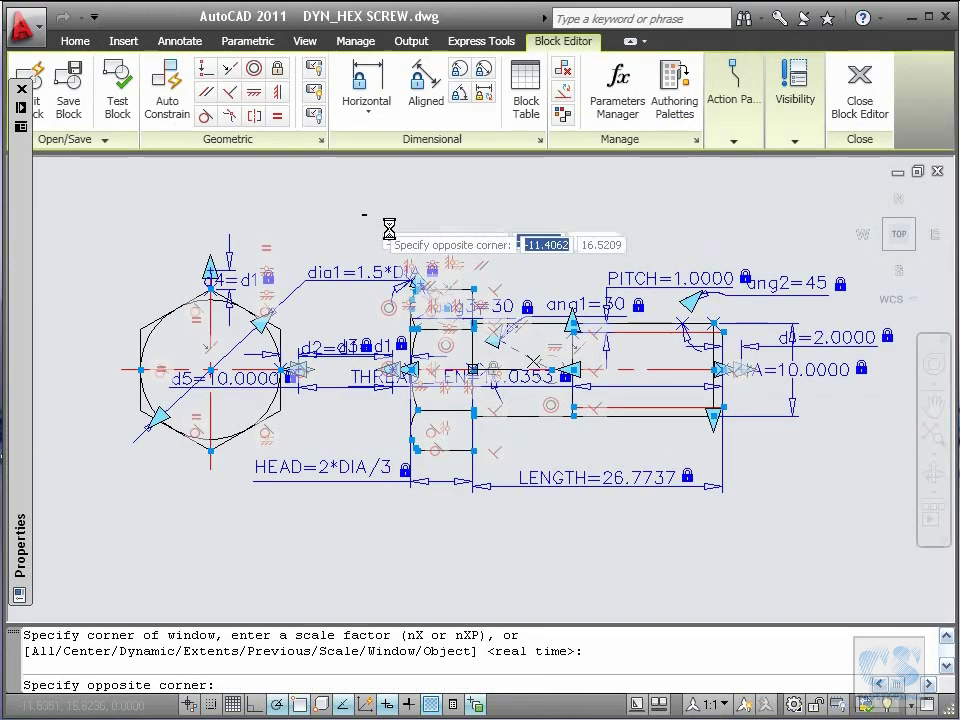
click(821, 531)
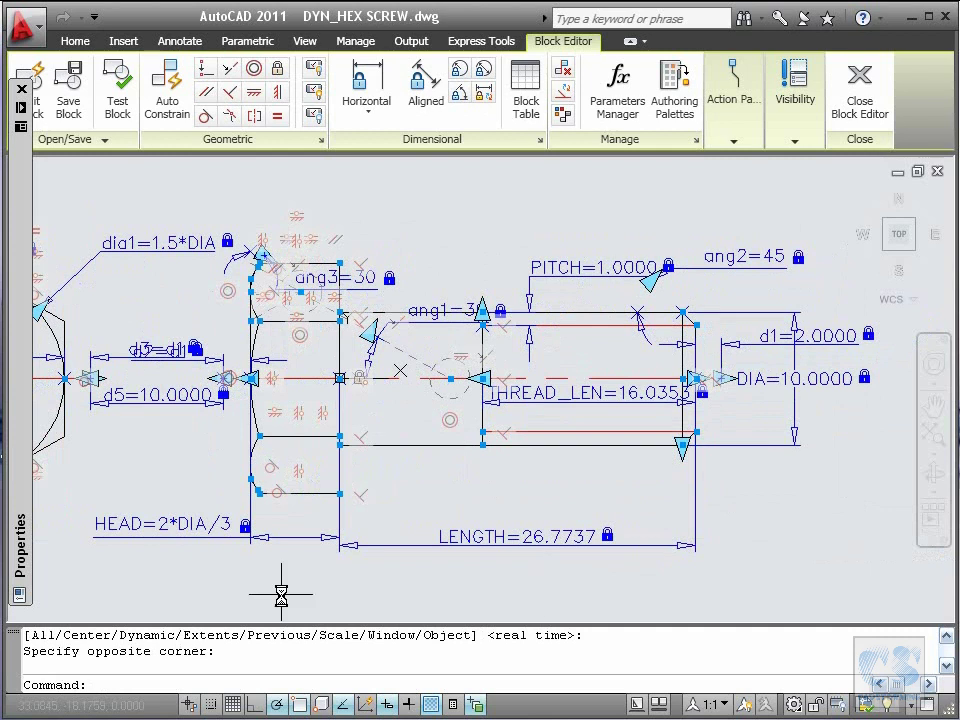
text(p)
key(Return)
mouse_move(281, 591)
mouse_down()
mouse_move(405, 553)
mouse_move(486, 558)
mouse_up()
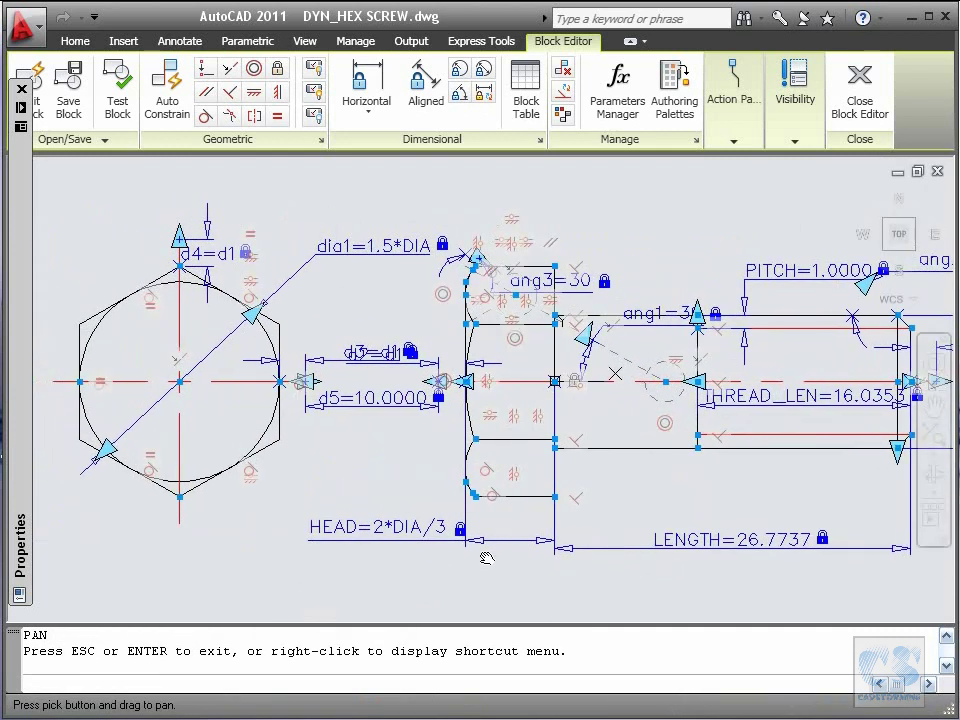
key(Escape)
mouse_move(22, 530)
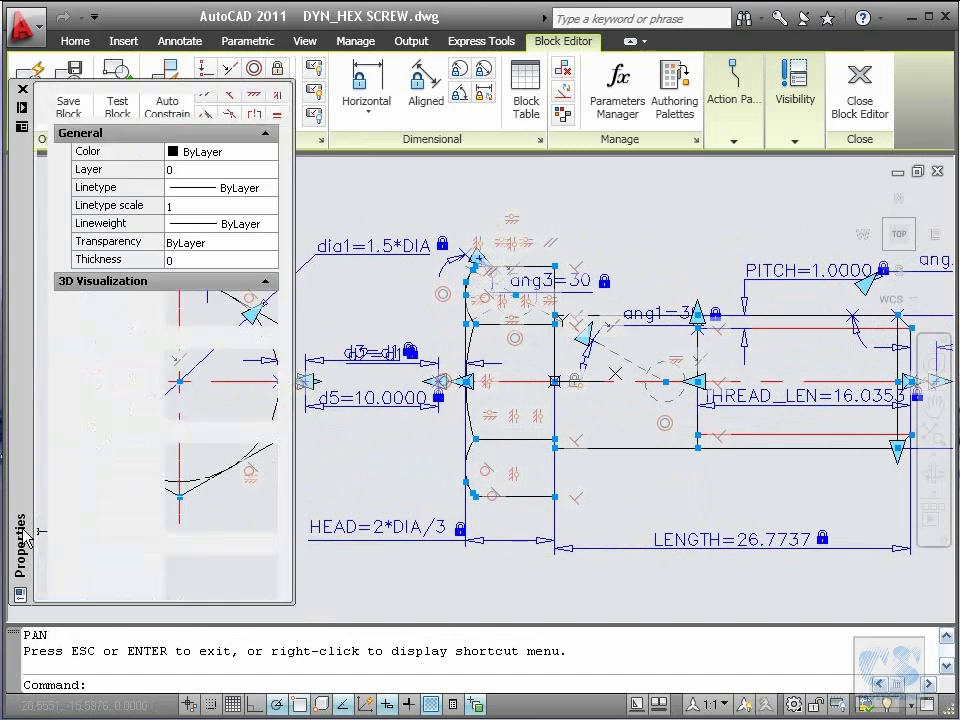
Turn off Auto-hide on the Properties palette, dock it at the left edge and narrow it.
right_click(25, 172)
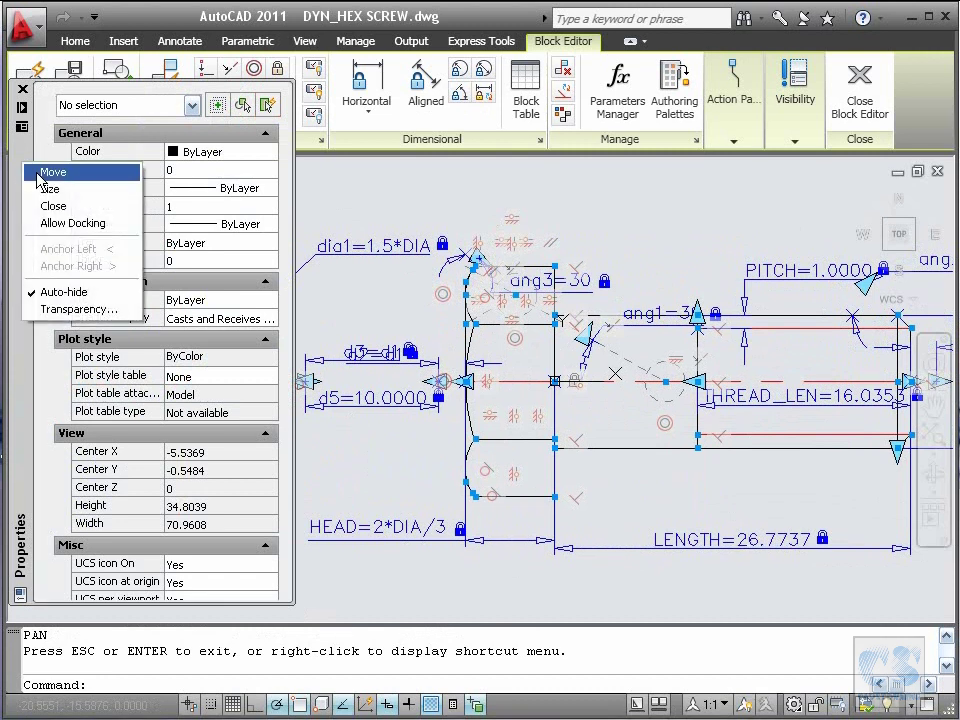
click(38, 292)
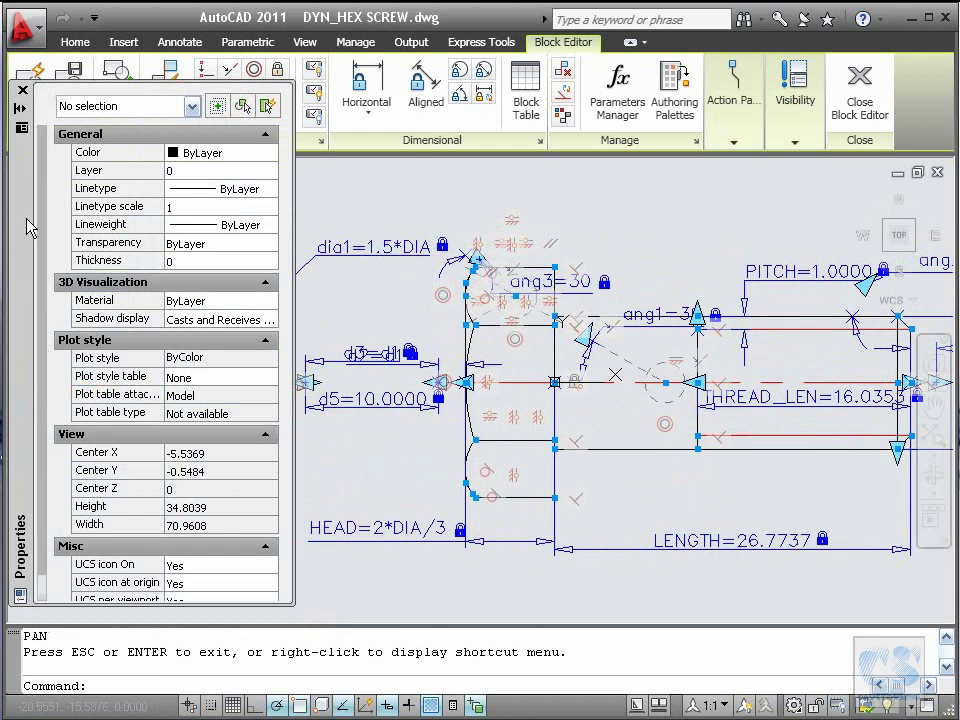
right_click(25, 216)
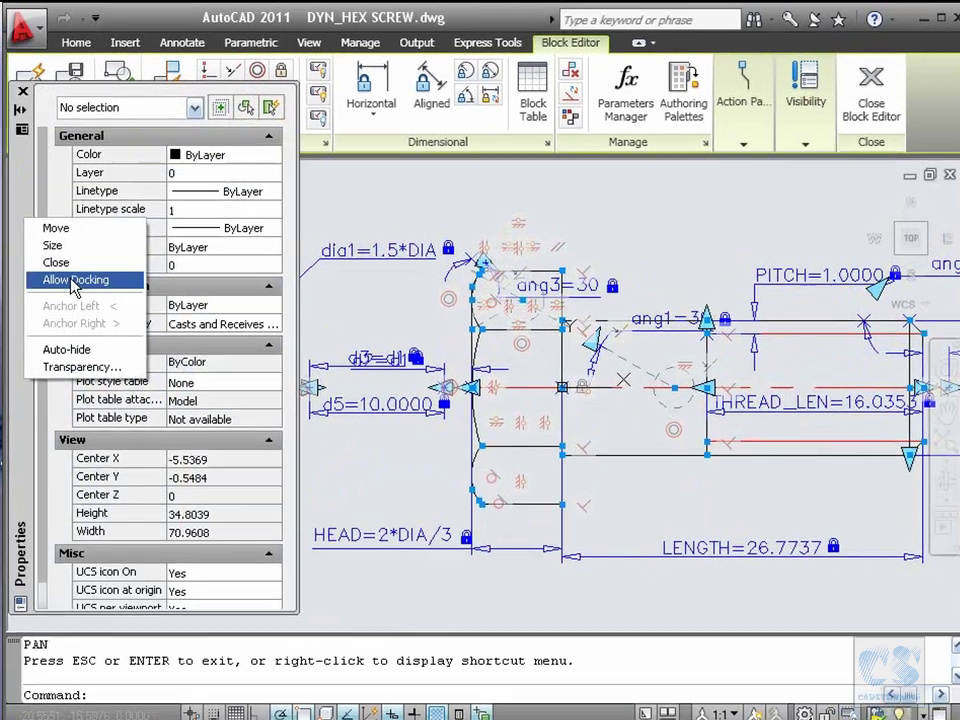
click(75, 280)
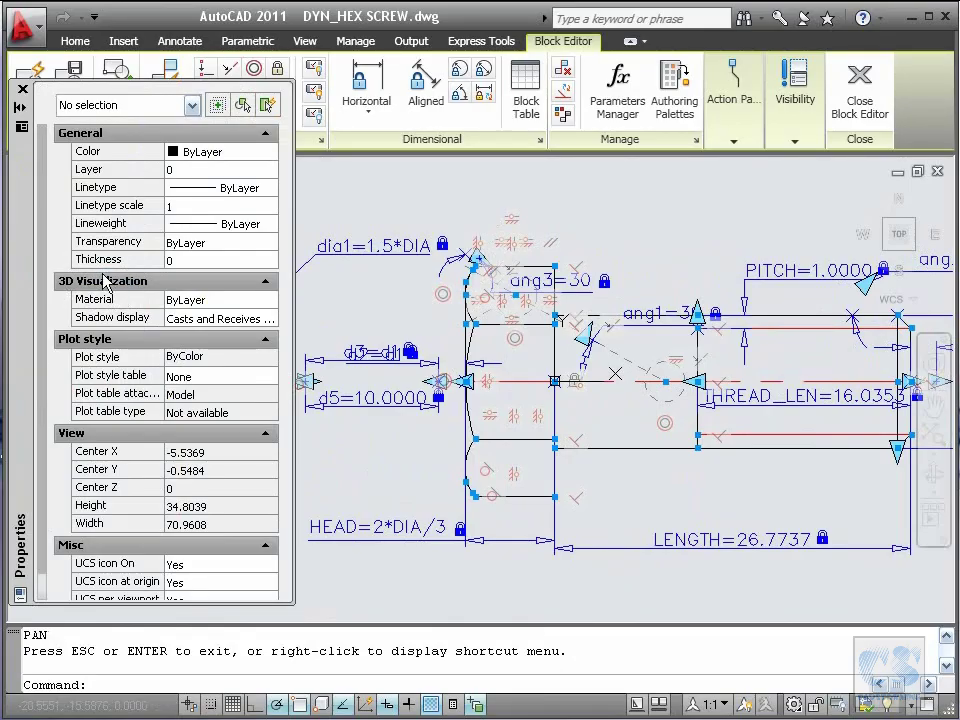
mouse_move(28, 180)
mouse_down()
mouse_move(86, 268)
mouse_move(26, 249)
mouse_up()
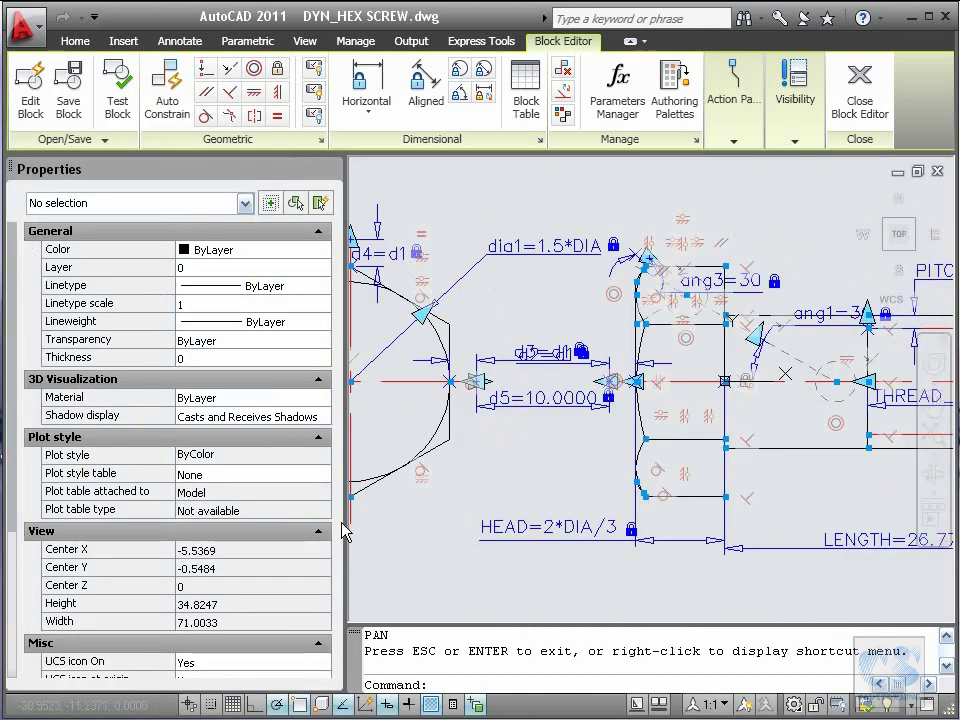
drag(345, 558, 226, 544)
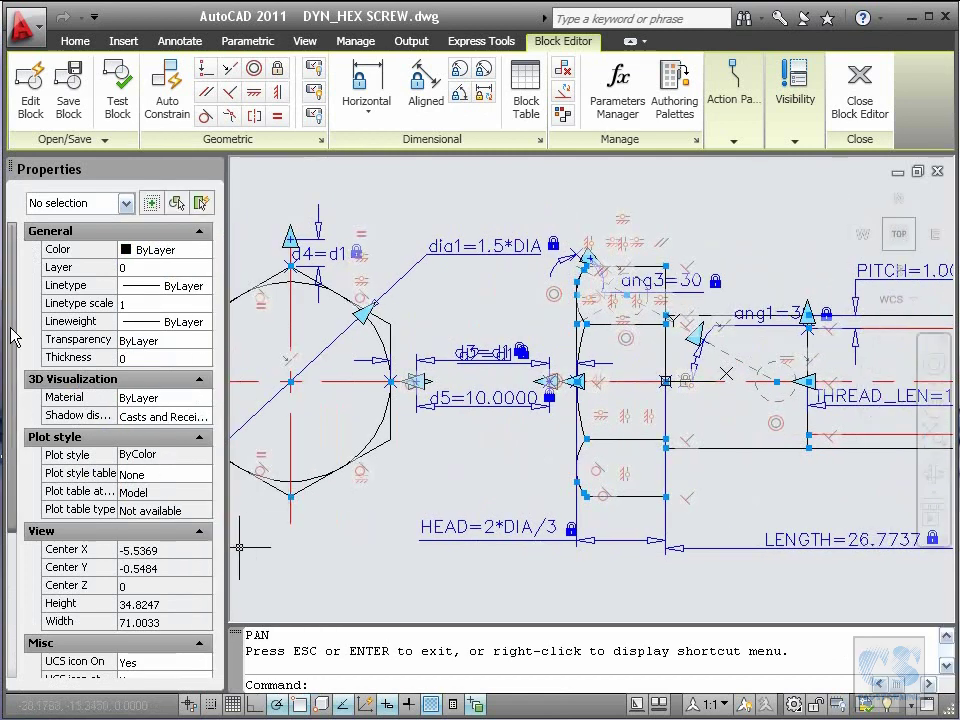
Select the dia1 diameter constraint to show its 1.5*DIA expression in Properties.
drag(10, 334, 15, 553)
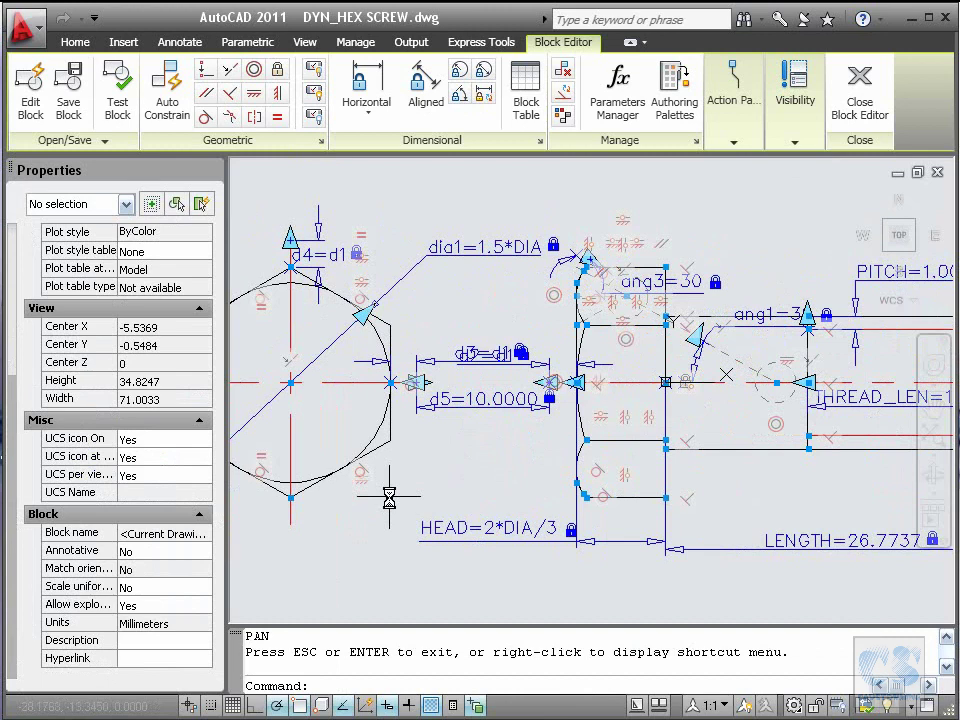
key(Escape)
click(477, 248)
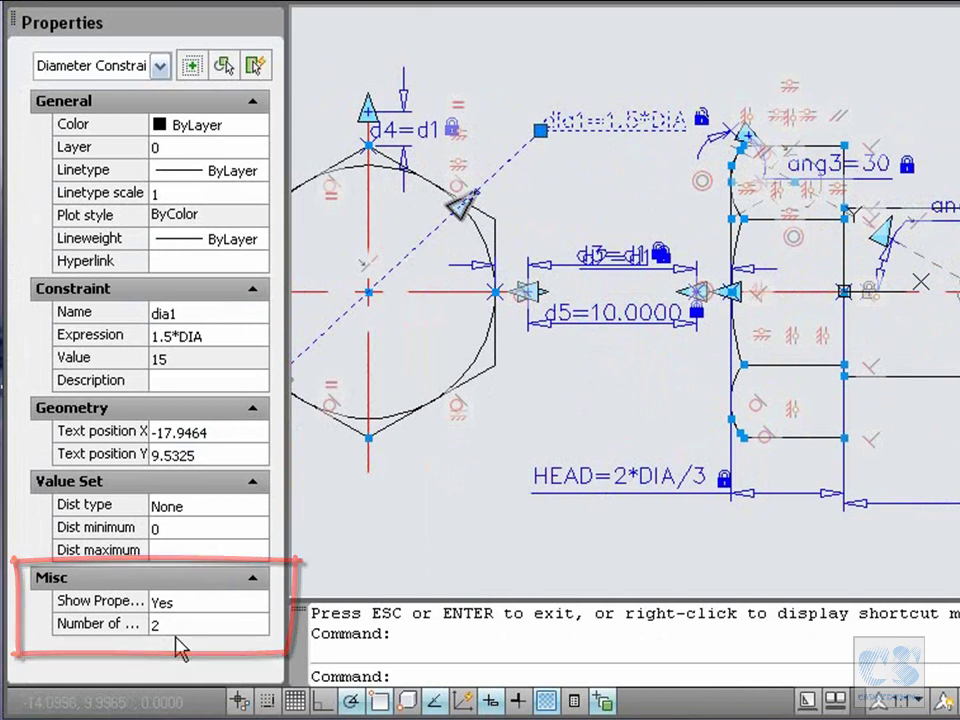
Set the dia1 constraint's Show Properties to No and Number of Grips to 0.
click(213, 605)
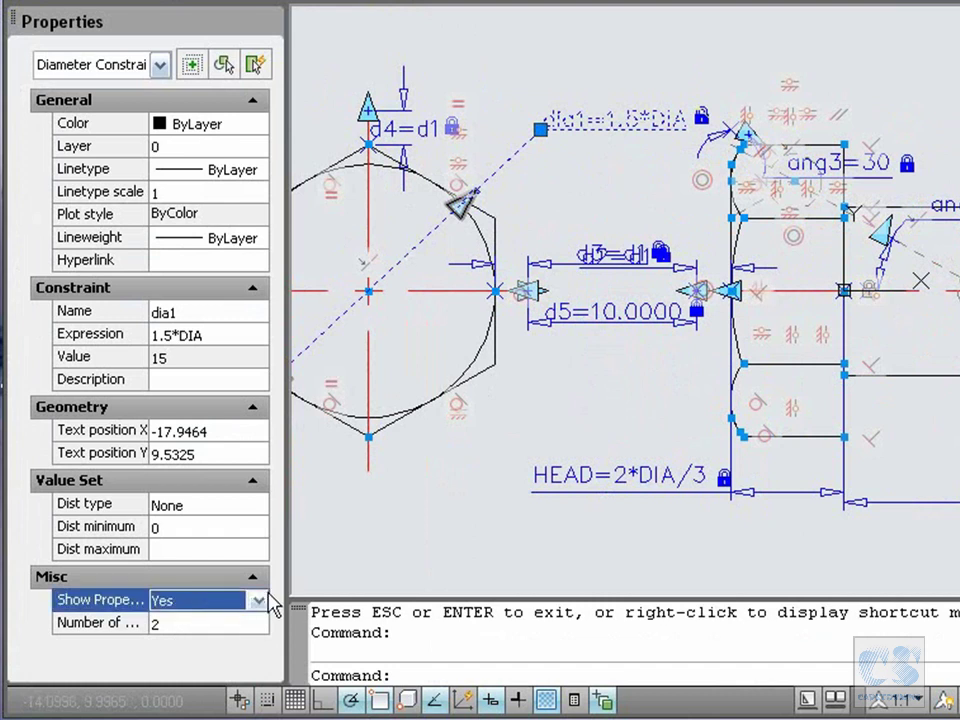
click(258, 600)
click(222, 641)
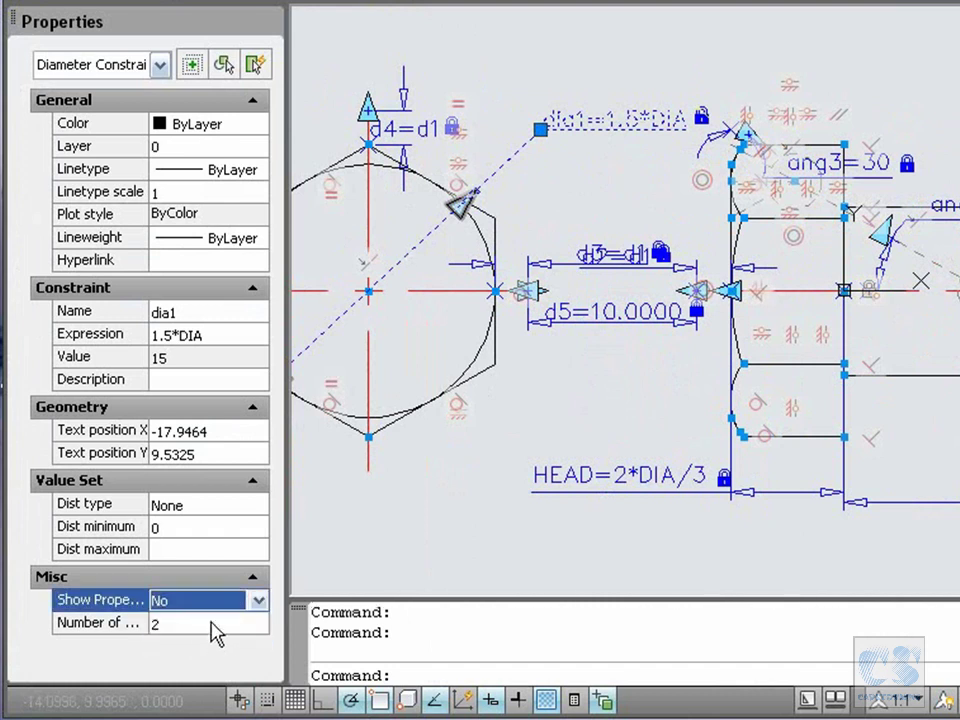
click(215, 632)
click(258, 623)
click(228, 643)
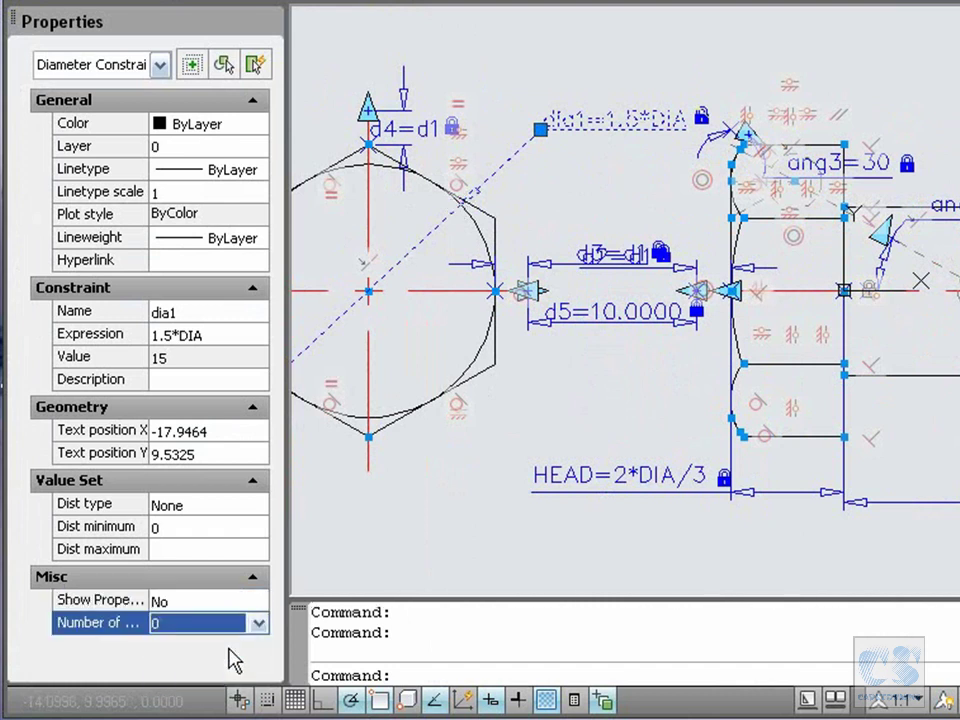
click(495, 553)
click(405, 521)
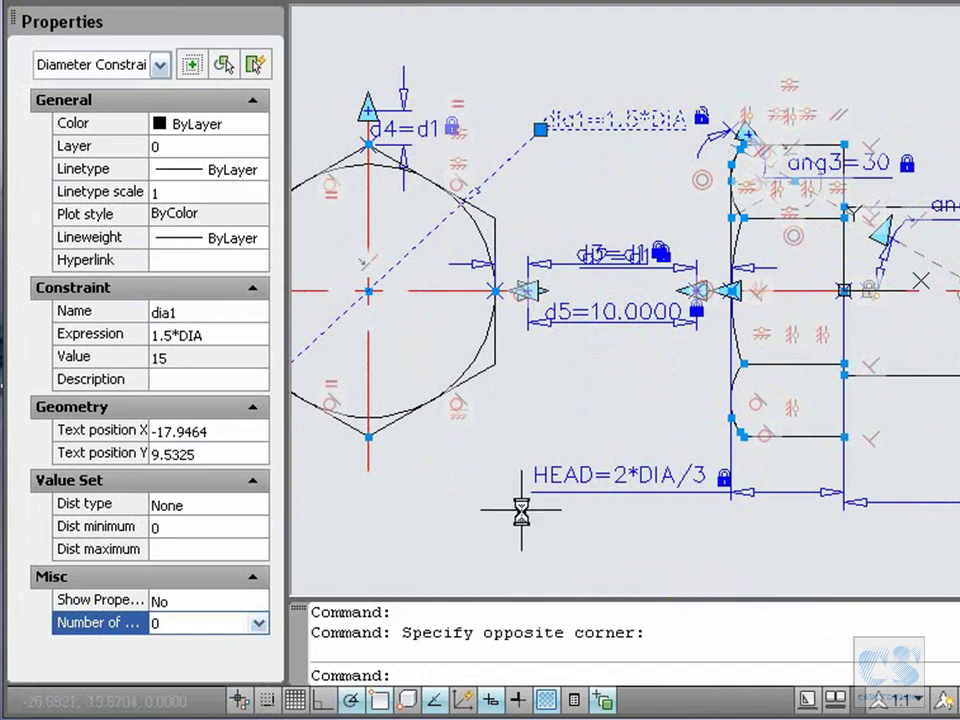
key(Escape)
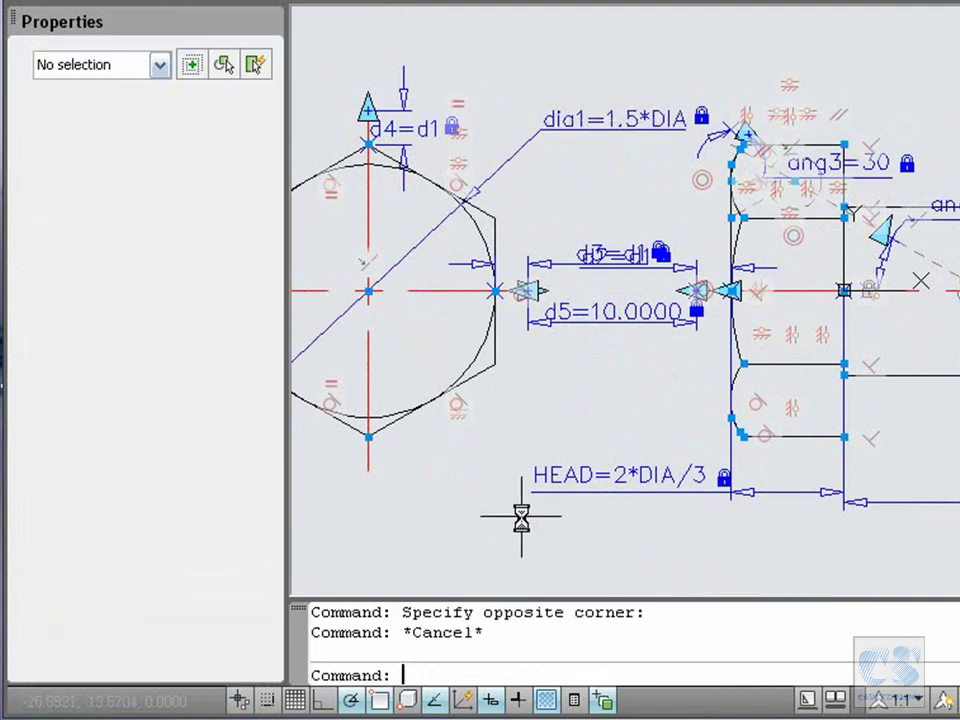
Hide the d4=d1 constraint from block properties and give it 0 grips.
click(405, 95)
click(240, 580)
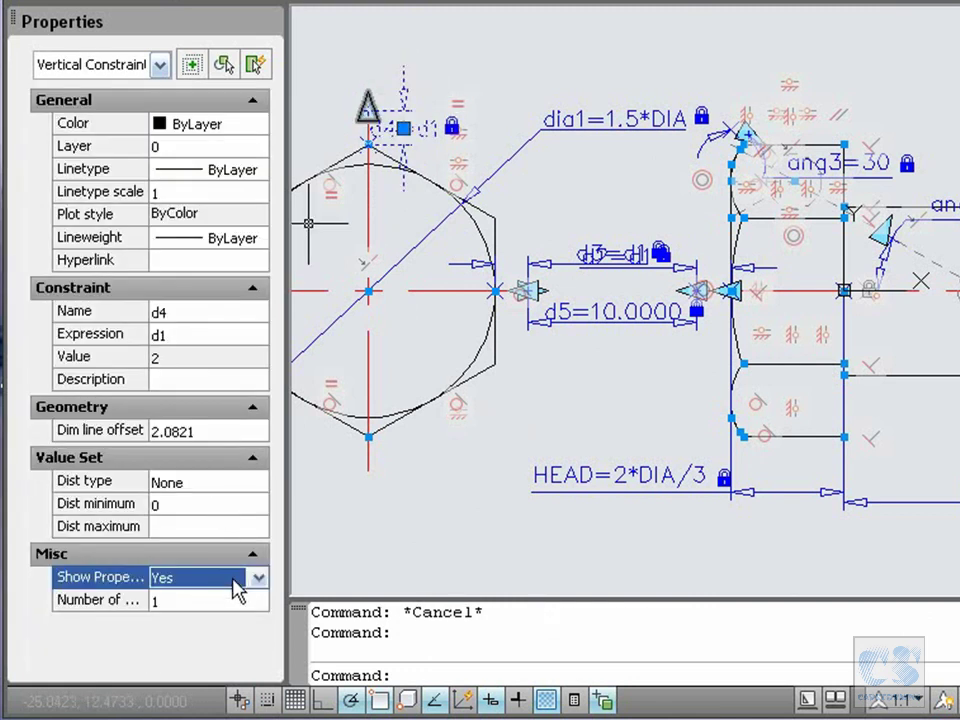
click(258, 578)
click(210, 618)
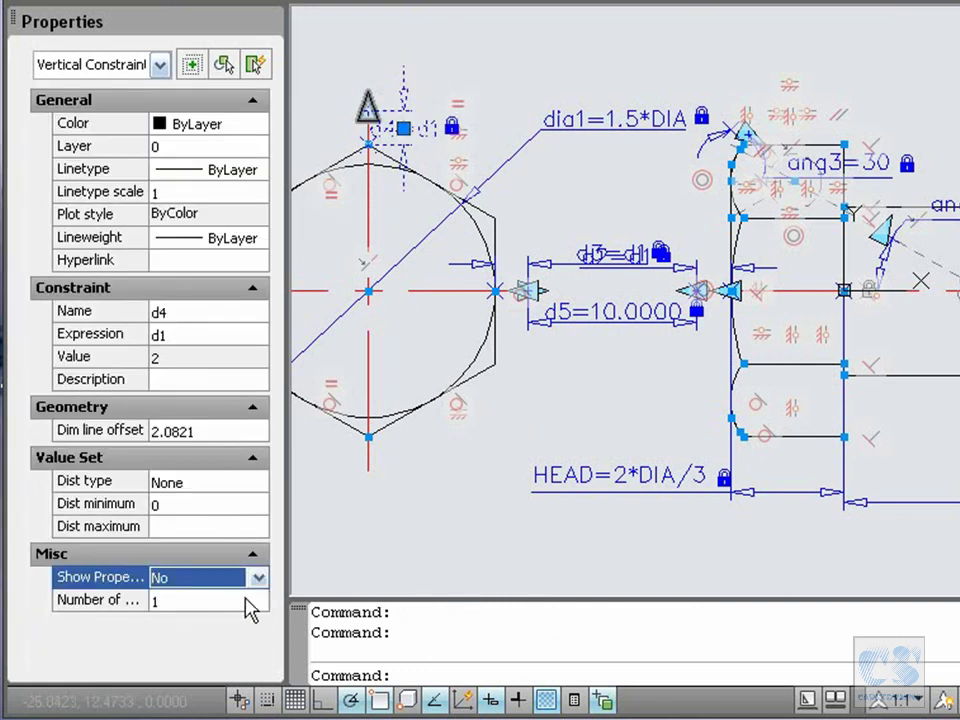
click(255, 601)
click(258, 600)
click(219, 626)
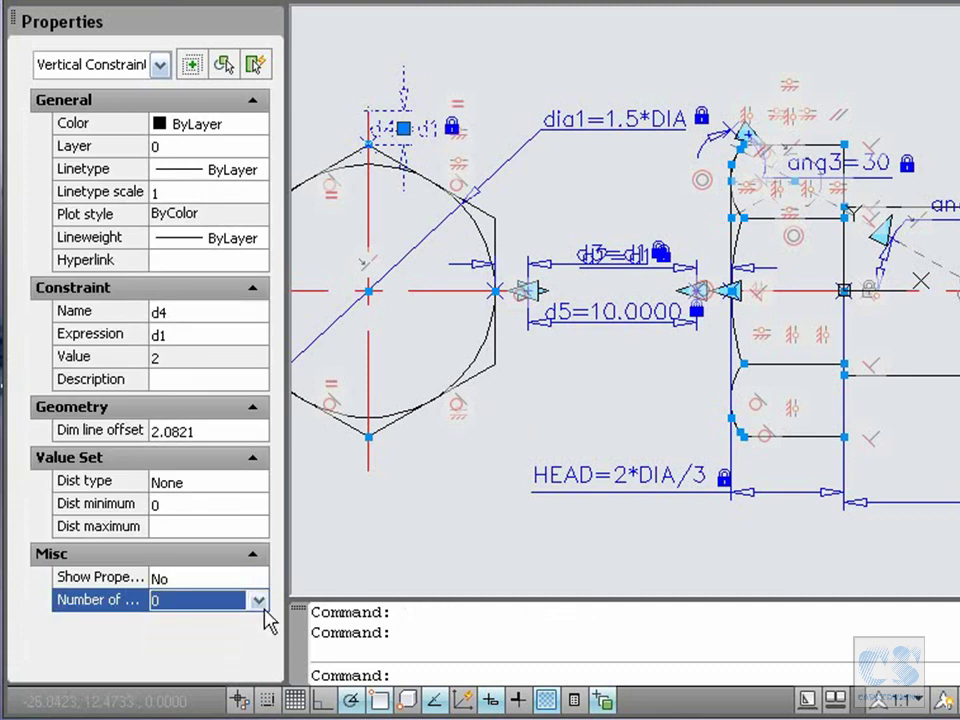
key(Escape)
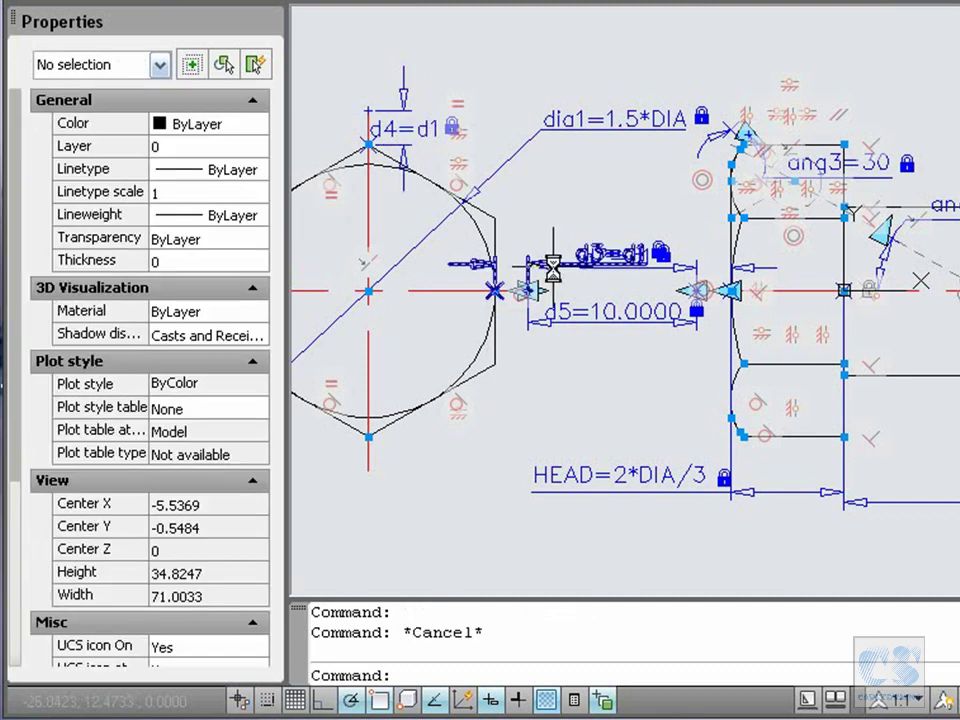
Set Show Properties to No and 0 grips for the d3, d5 and HEAD constraints.
click(547, 273)
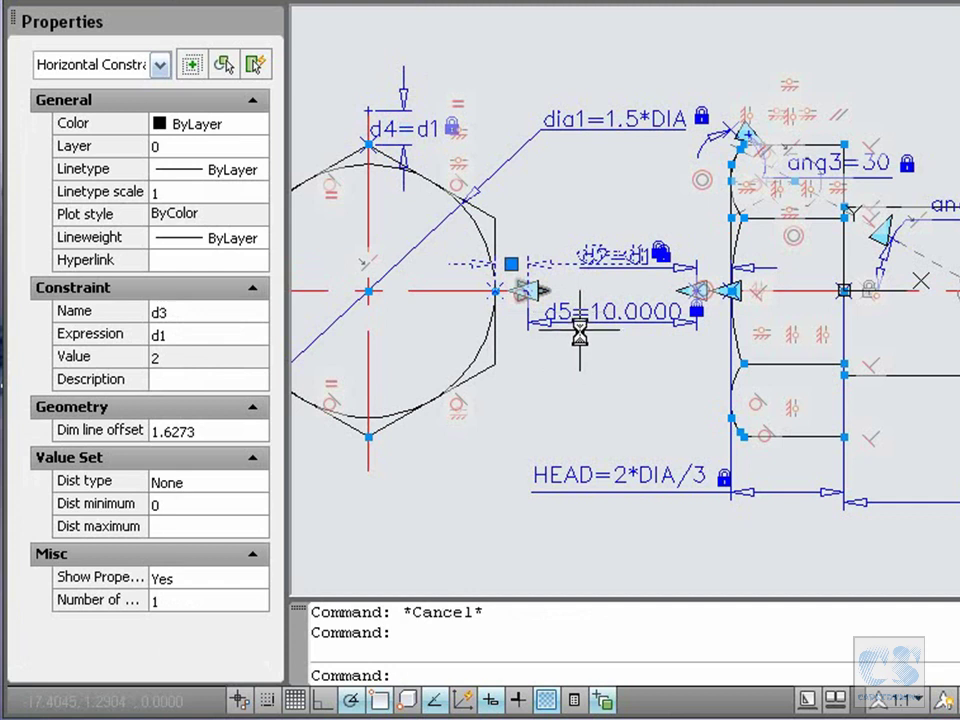
click(580, 322)
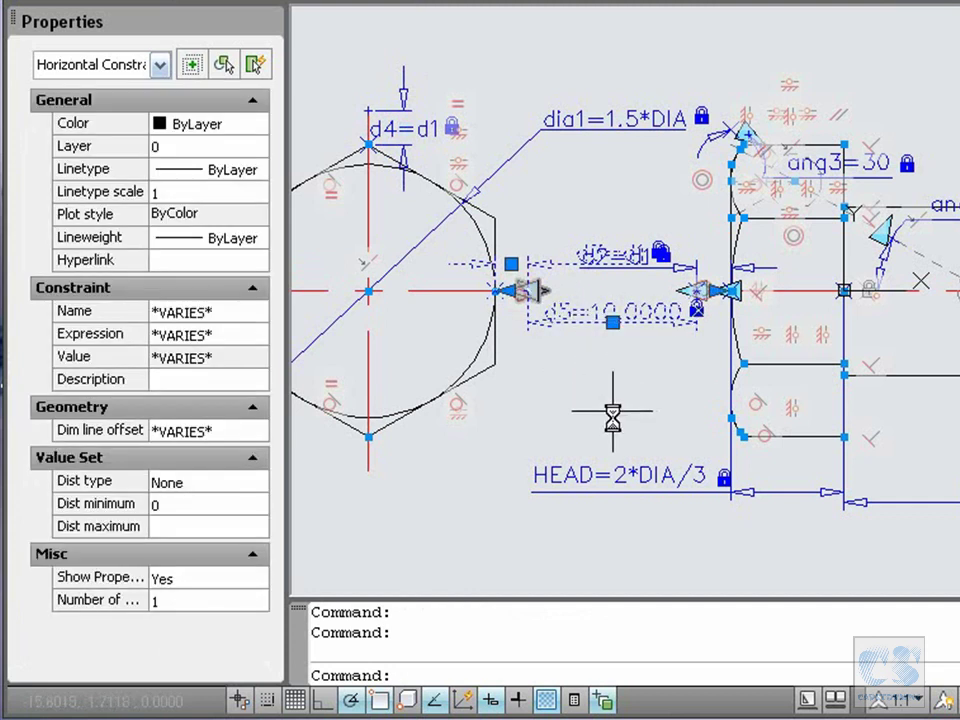
click(607, 475)
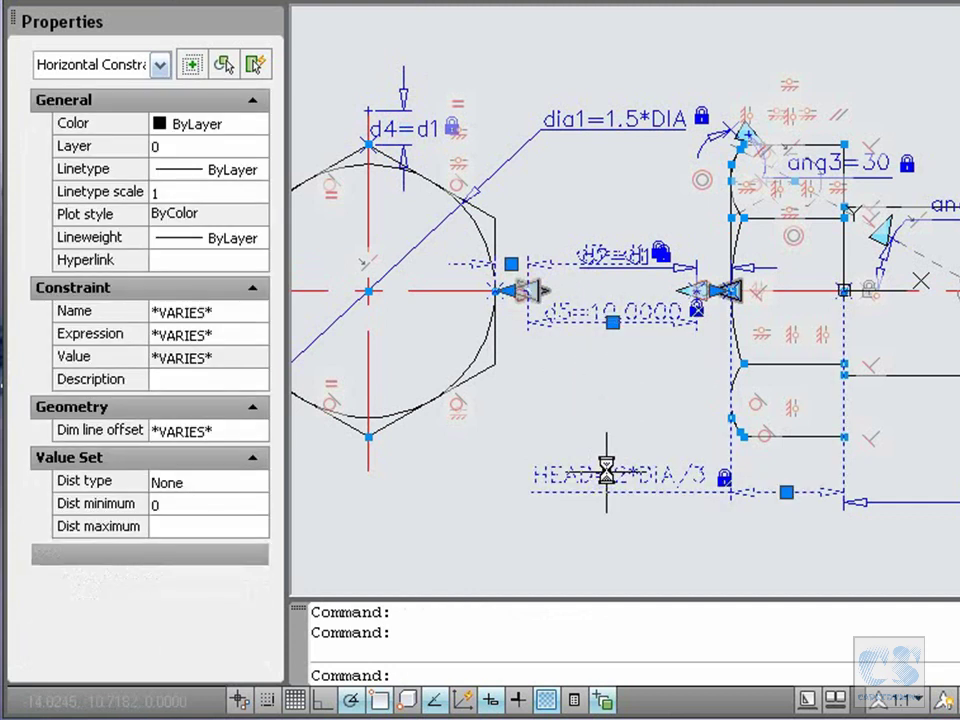
click(237, 577)
click(259, 578)
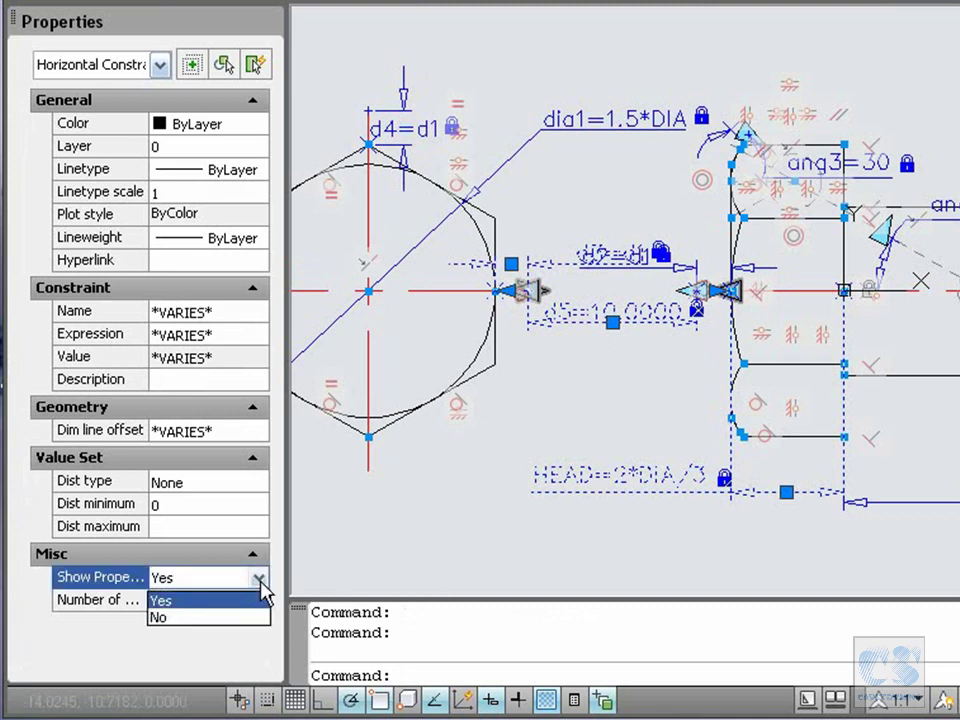
click(236, 630)
click(240, 600)
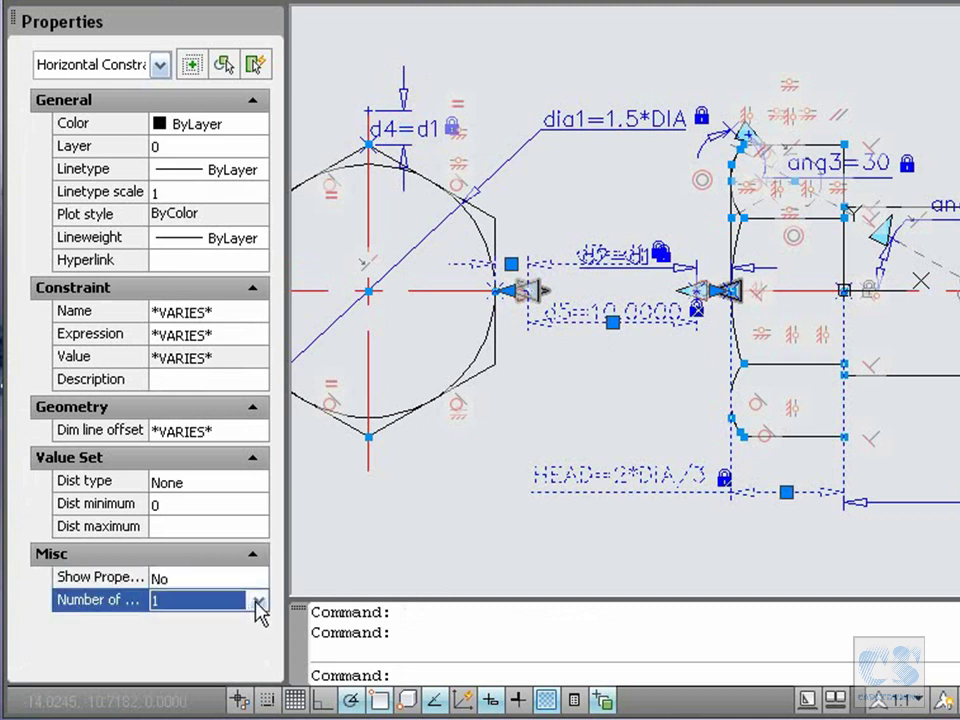
click(258, 600)
click(226, 623)
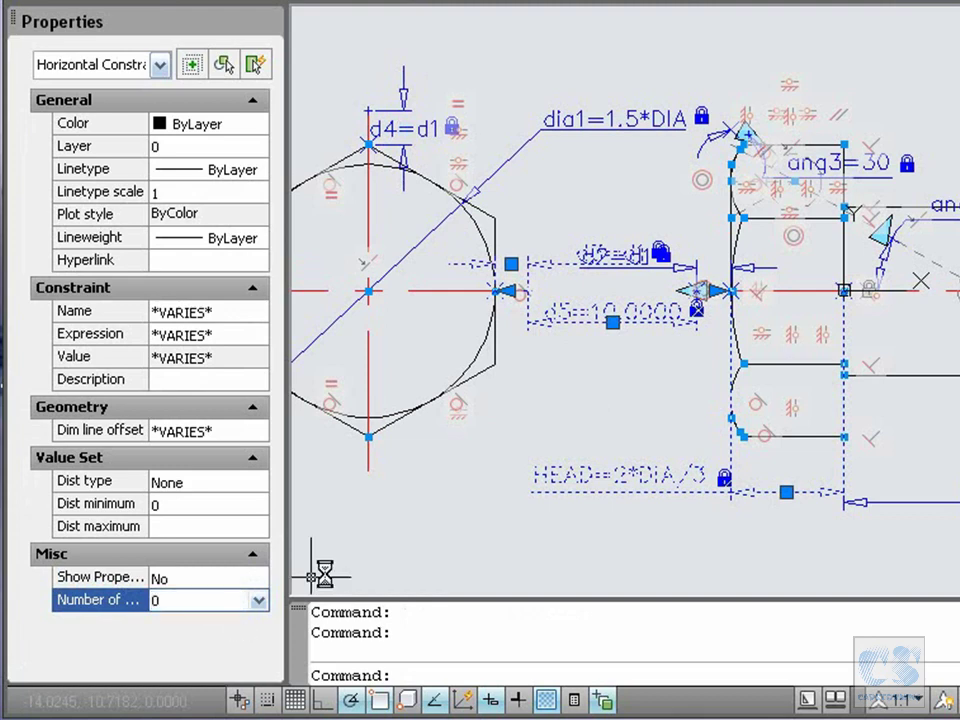
click(416, 565)
key(Escape)
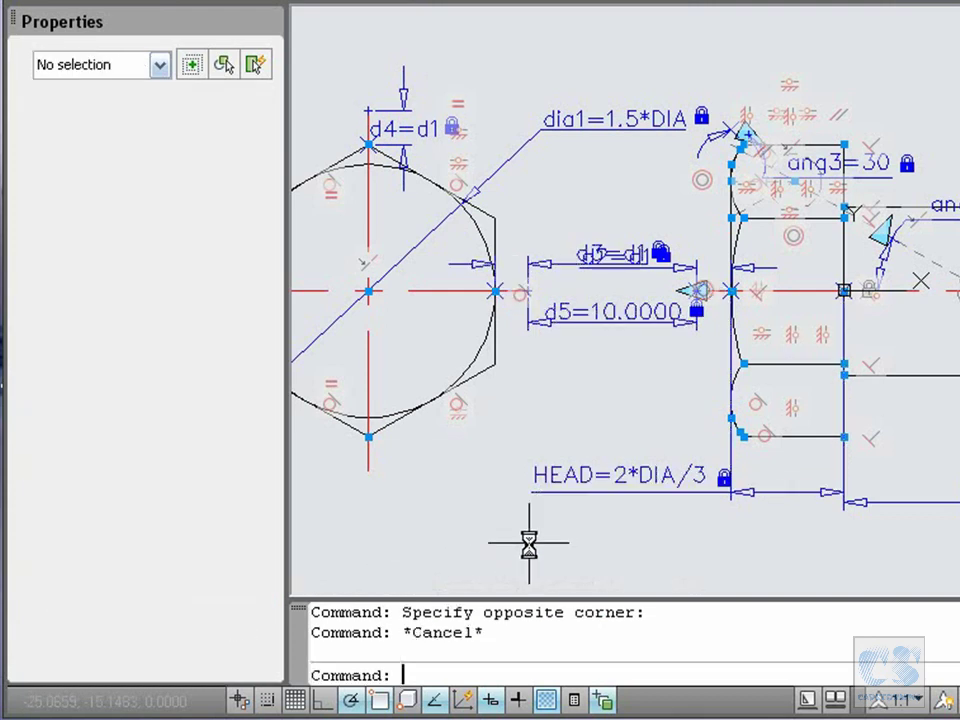
Zoom in on the head's chamfer region and move the ang3 dimension label higher.
text(P)
key(Return)
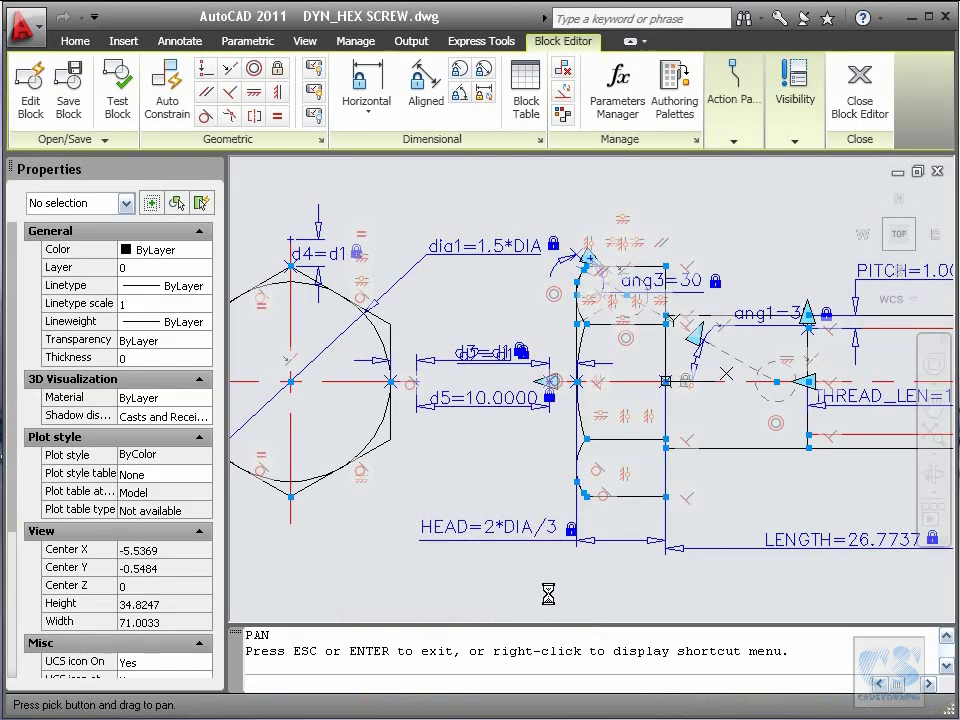
drag(656, 480, 545, 482)
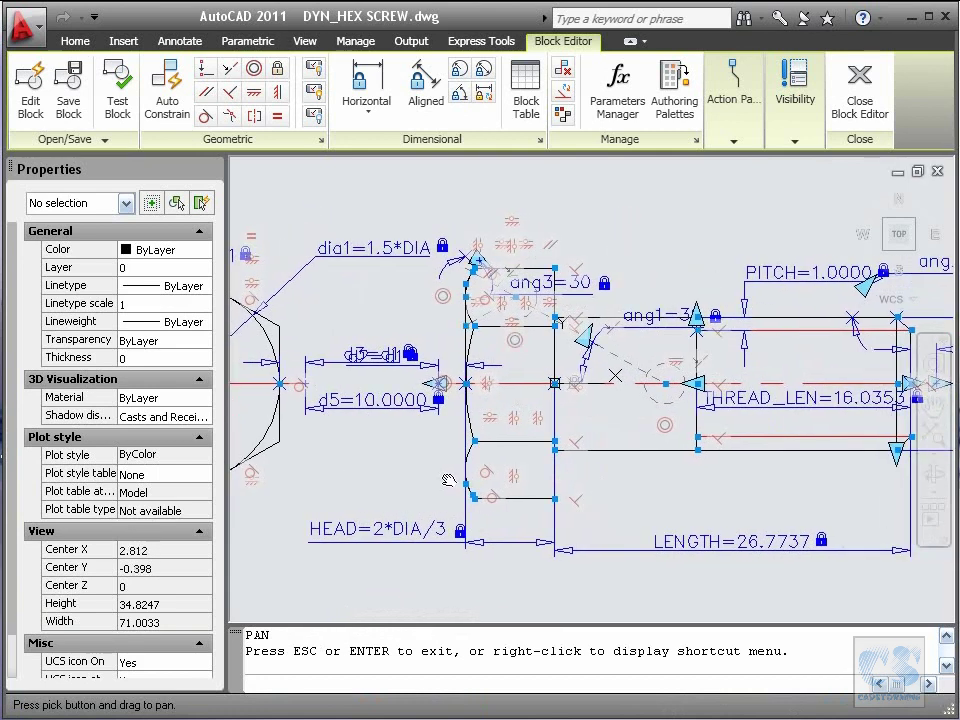
right_click(452, 482)
click(503, 577)
drag(394, 205, 714, 437)
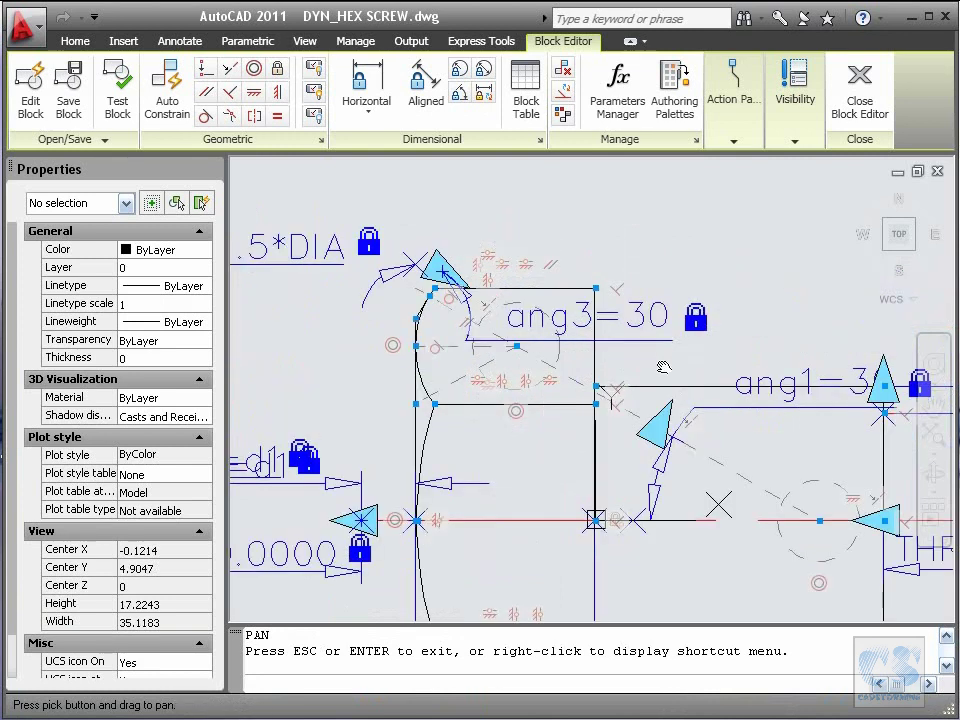
key(Escape)
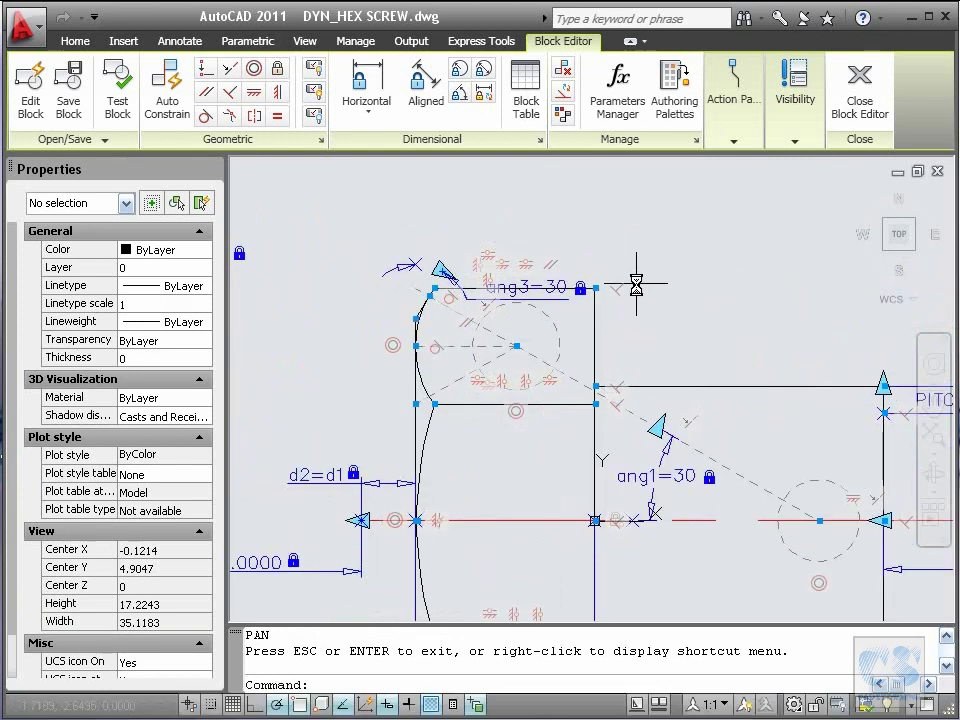
click(540, 296)
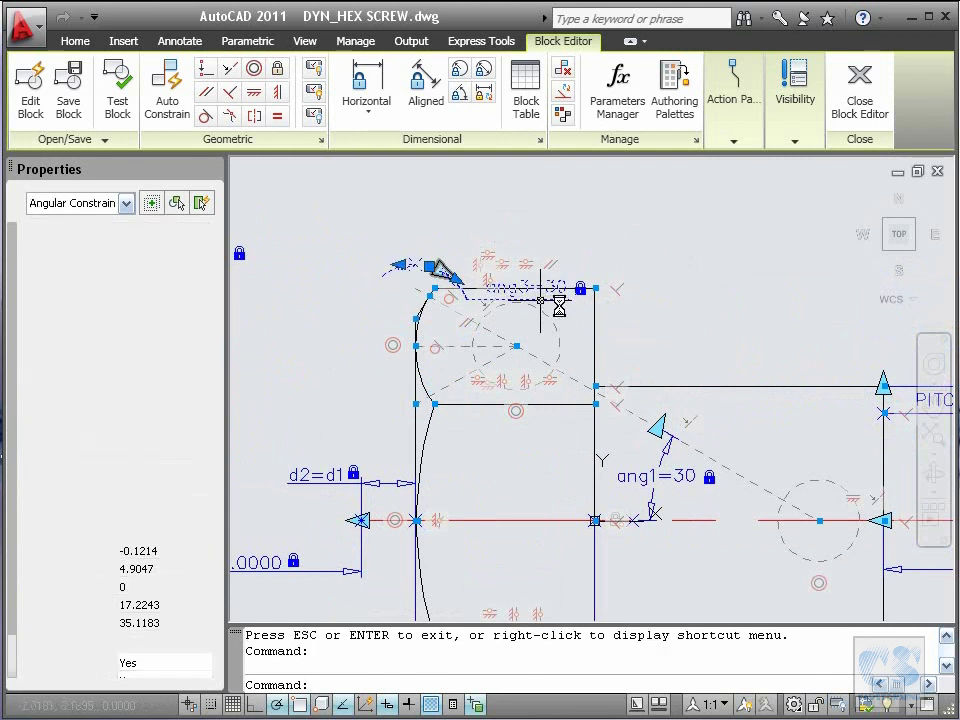
click(428, 266)
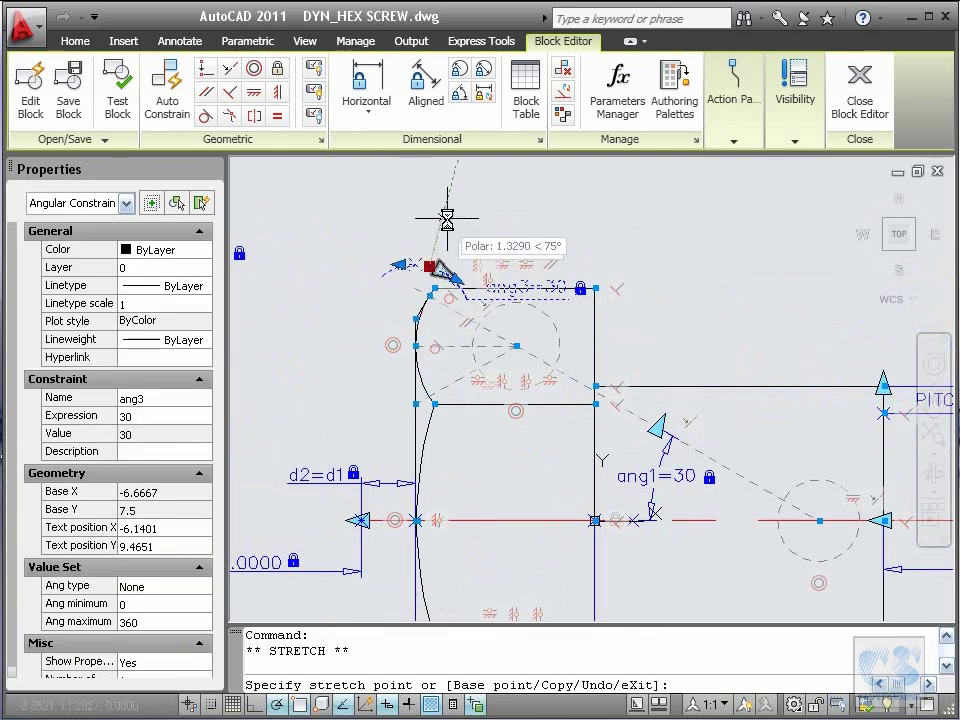
click(448, 199)
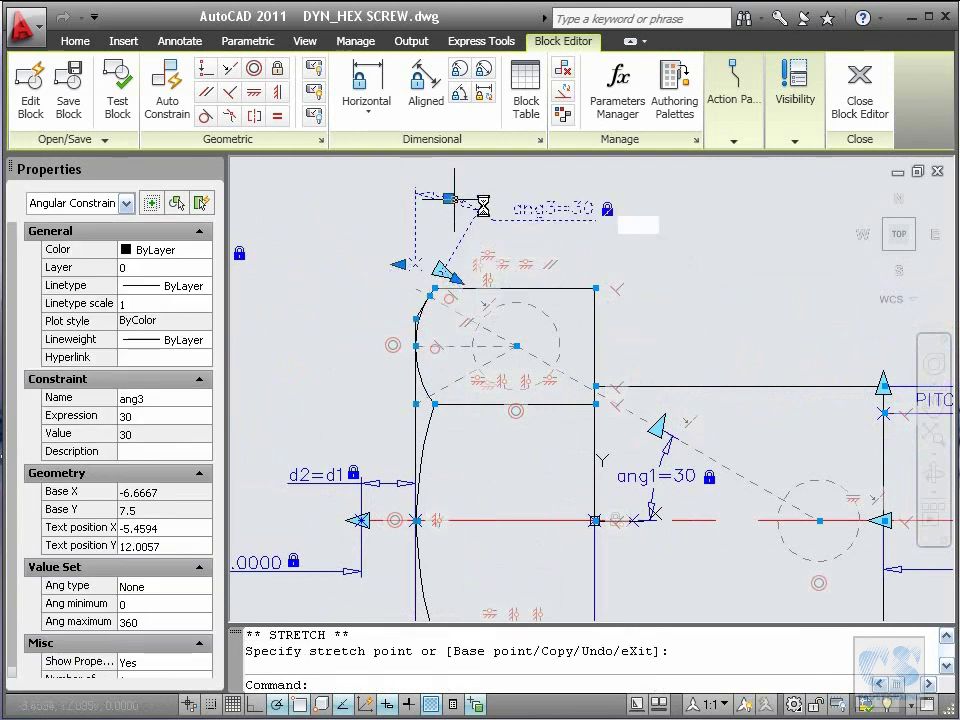
Hide ang3, ang1 and d2=d1 from block properties and give them 0 grips.
click(652, 480)
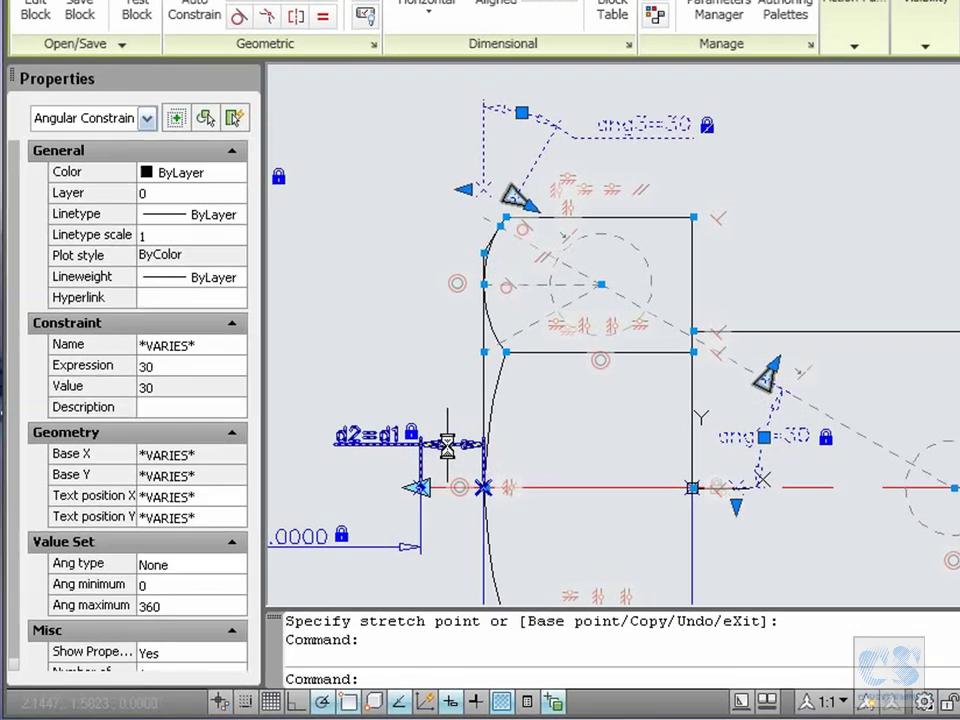
click(387, 482)
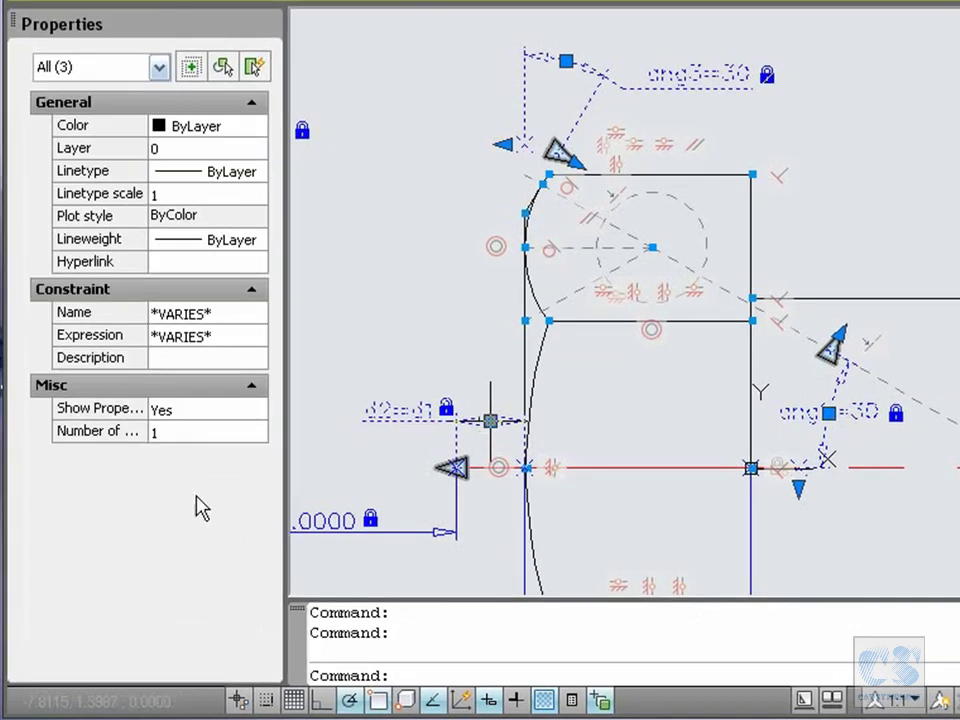
click(228, 410)
click(257, 409)
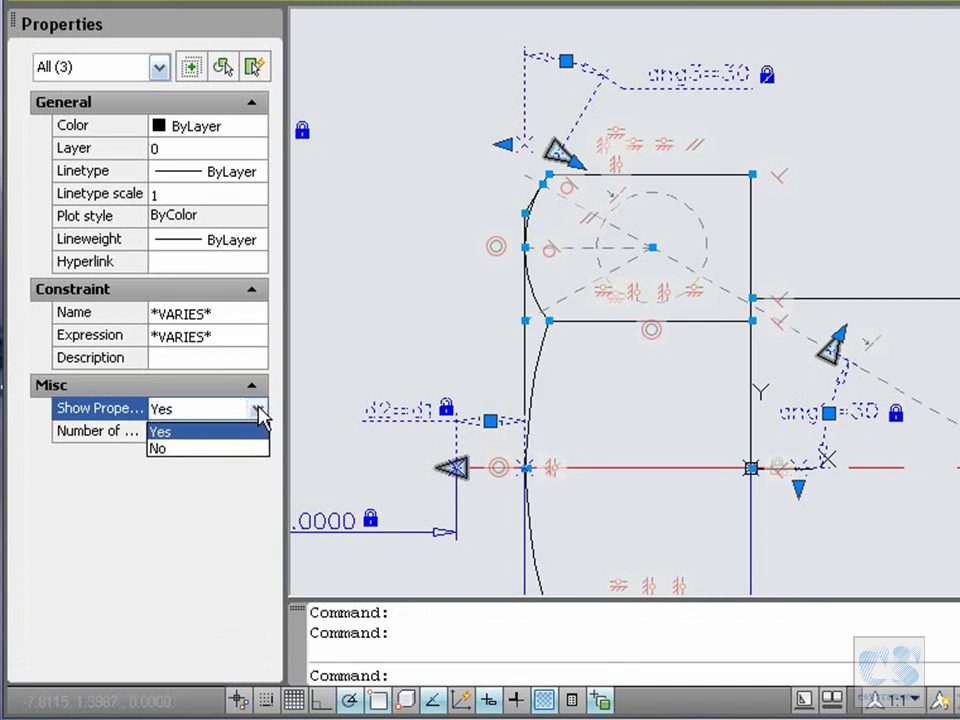
click(236, 447)
click(252, 434)
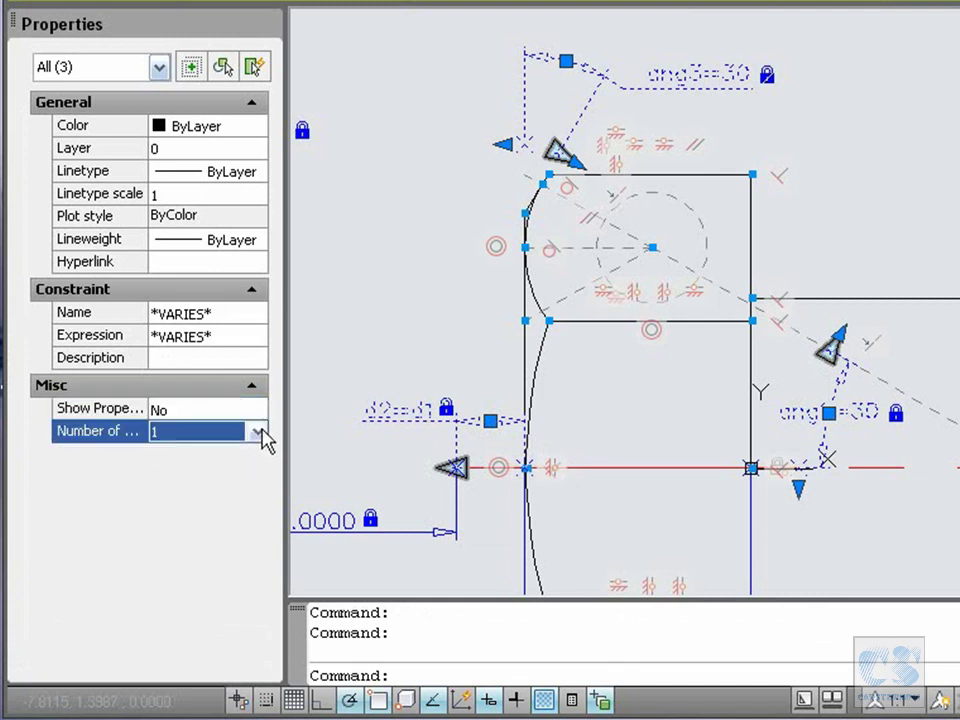
click(257, 431)
click(219, 455)
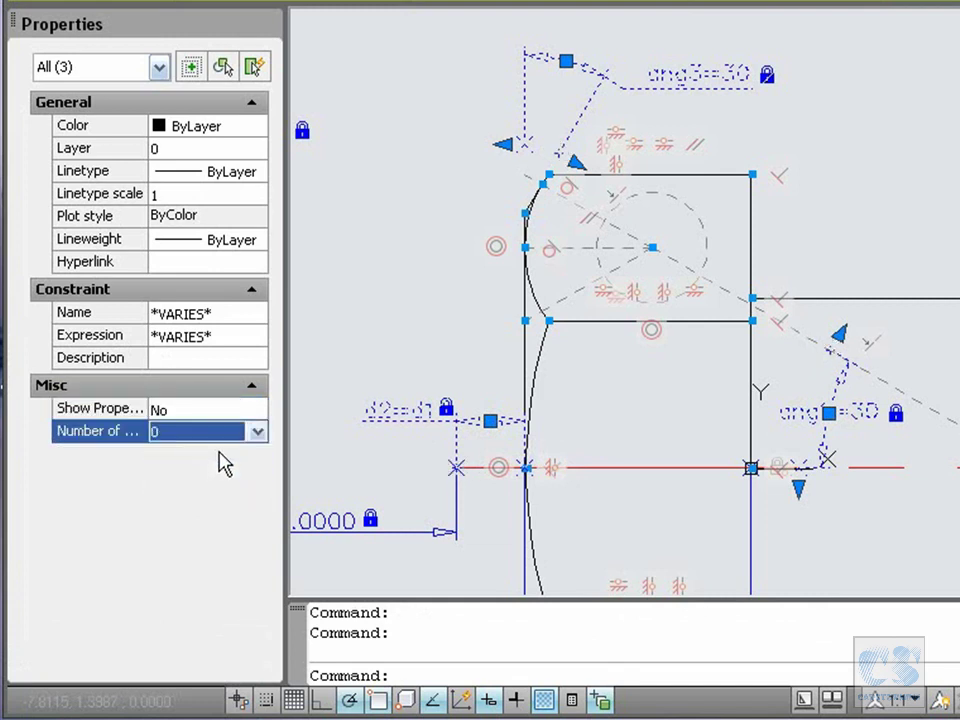
key(Escape)
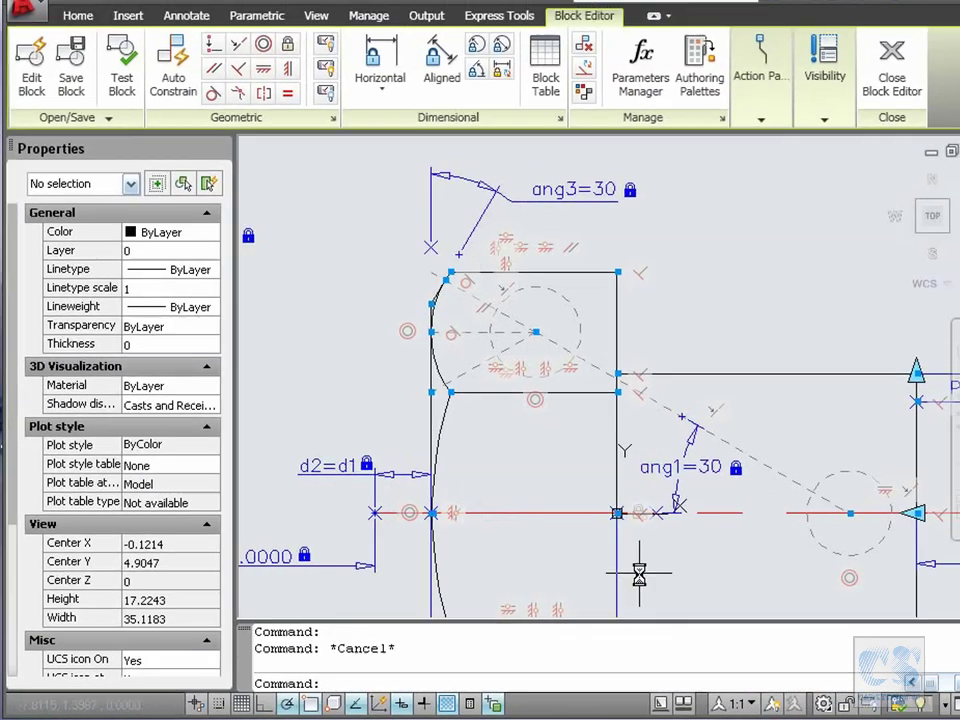
Pan and zoom so the PITCH and thread-end dimensions are in view.
text(p)
key(Return)
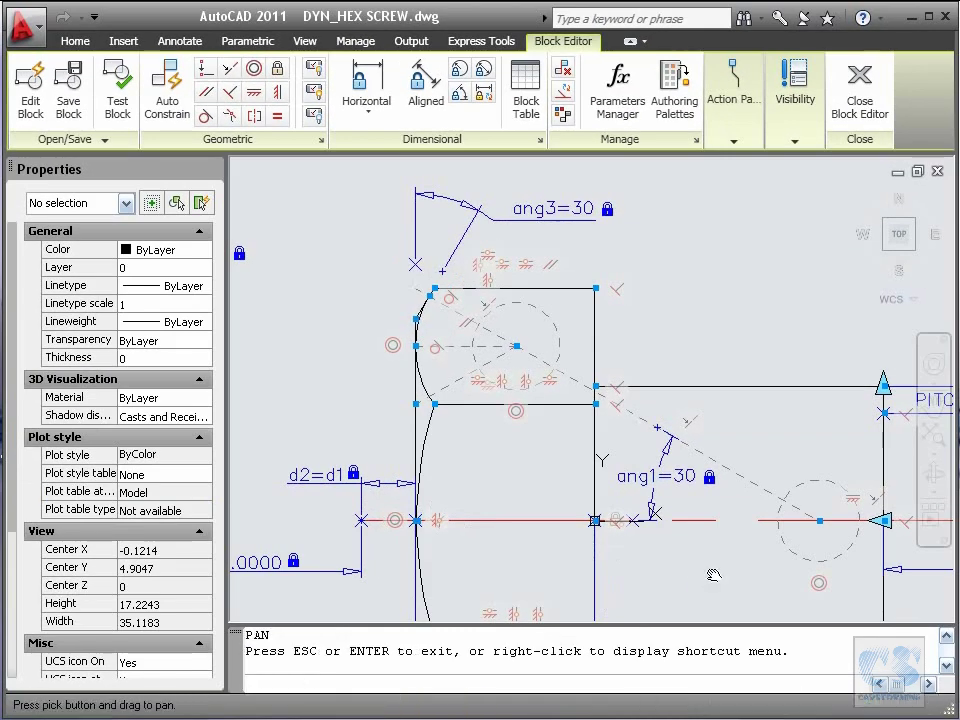
drag(771, 507, 359, 367)
right_click(587, 352)
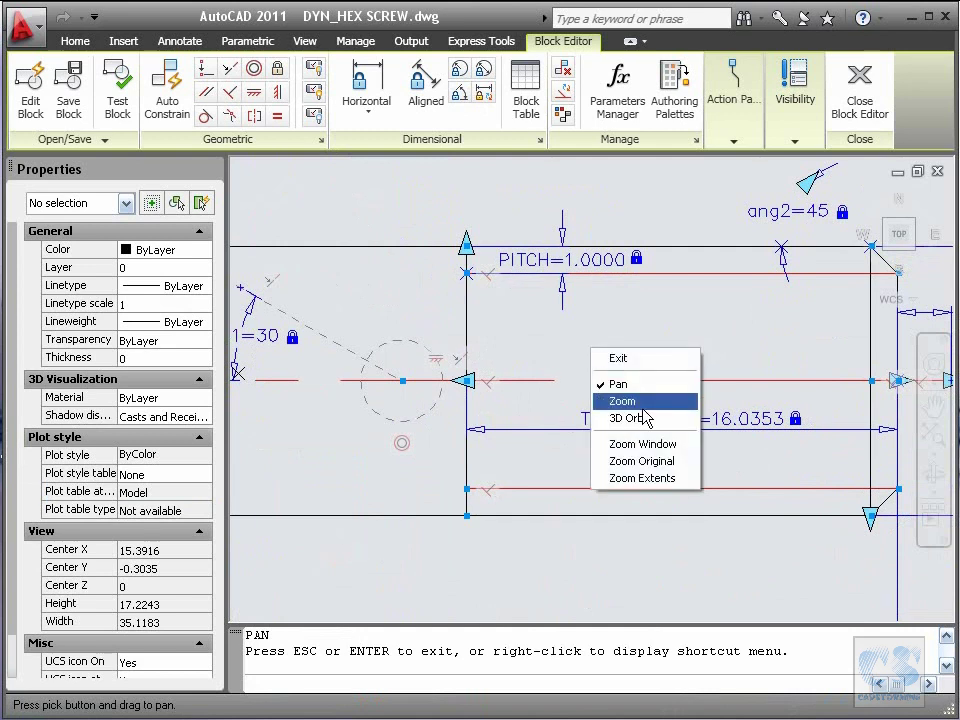
click(643, 401)
drag(714, 311, 664, 356)
right_click(664, 357)
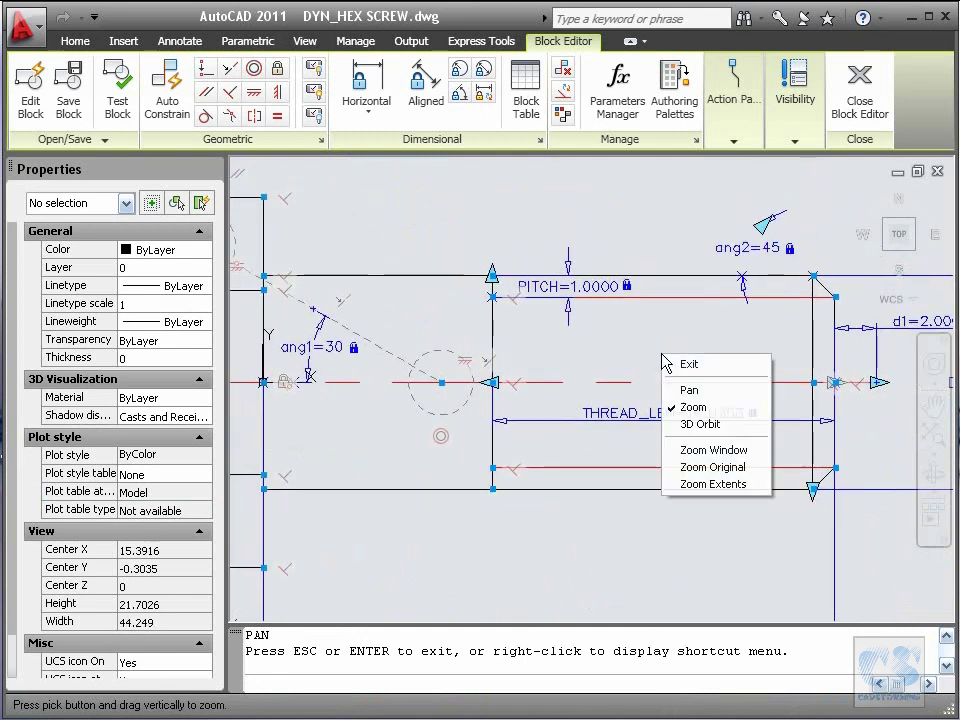
click(713, 393)
drag(904, 406, 729, 427)
key(Escape)
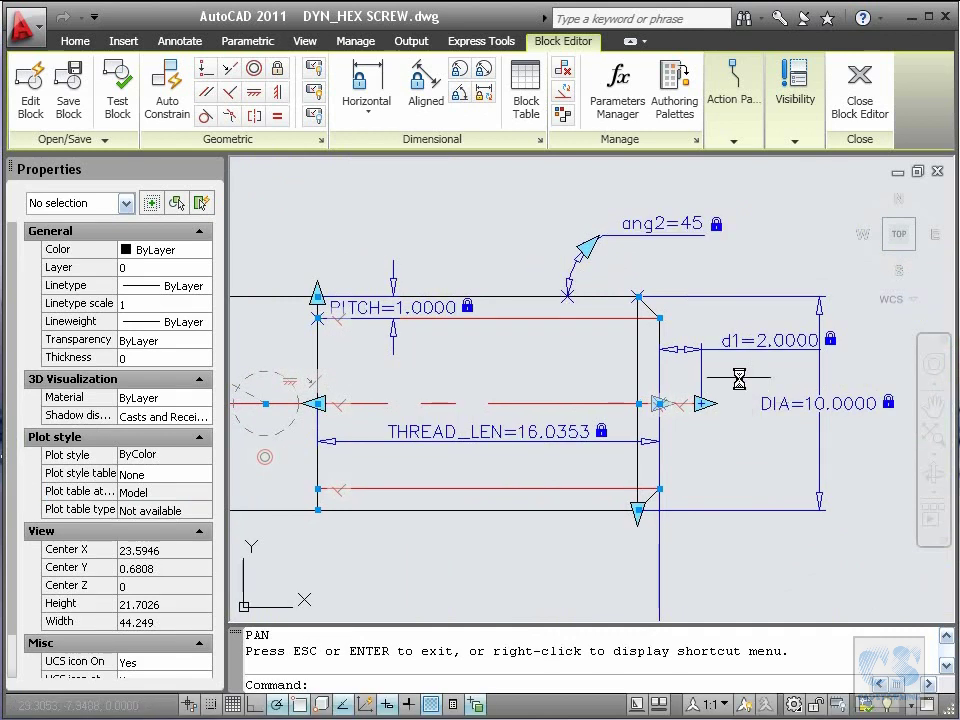
Set Show Properties to No and Number of Grips to 0 for d1, ang2 and PITCH.
click(733, 340)
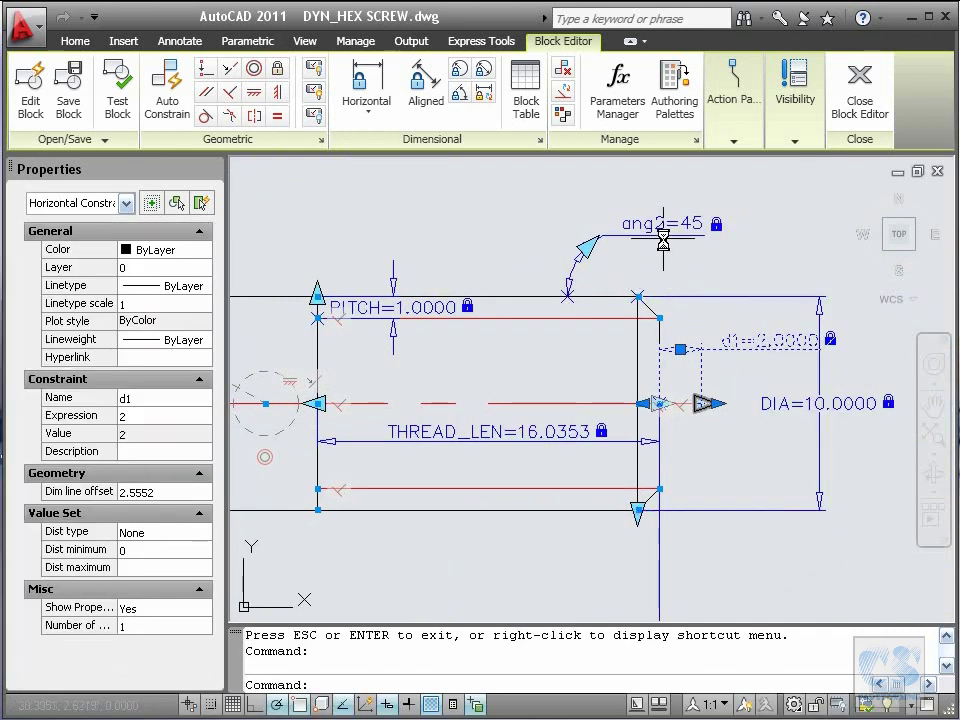
click(662, 230)
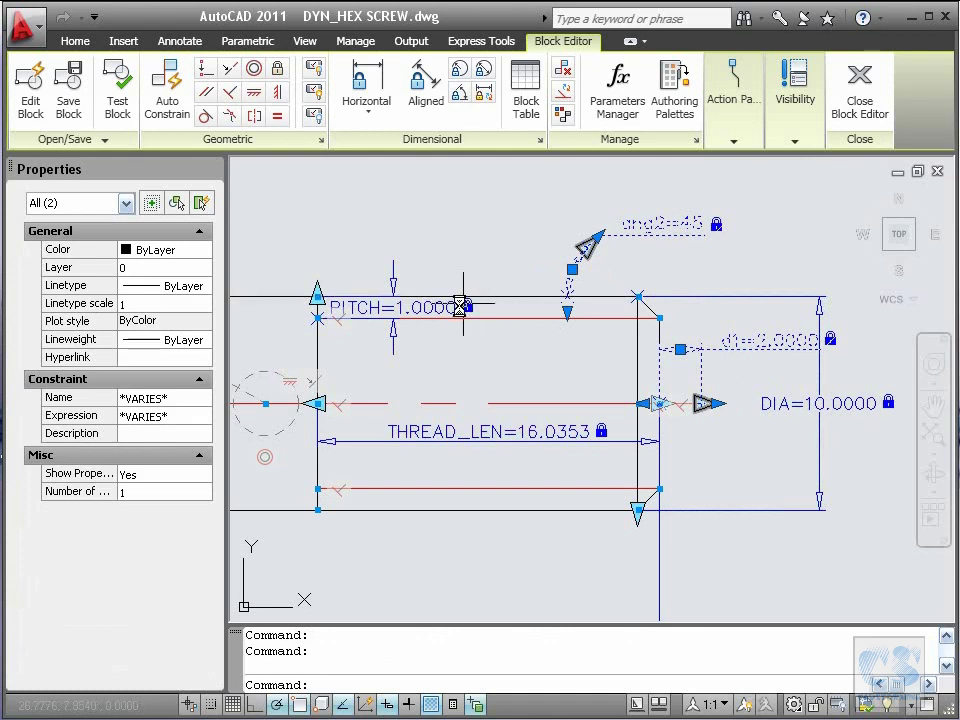
click(424, 311)
click(194, 476)
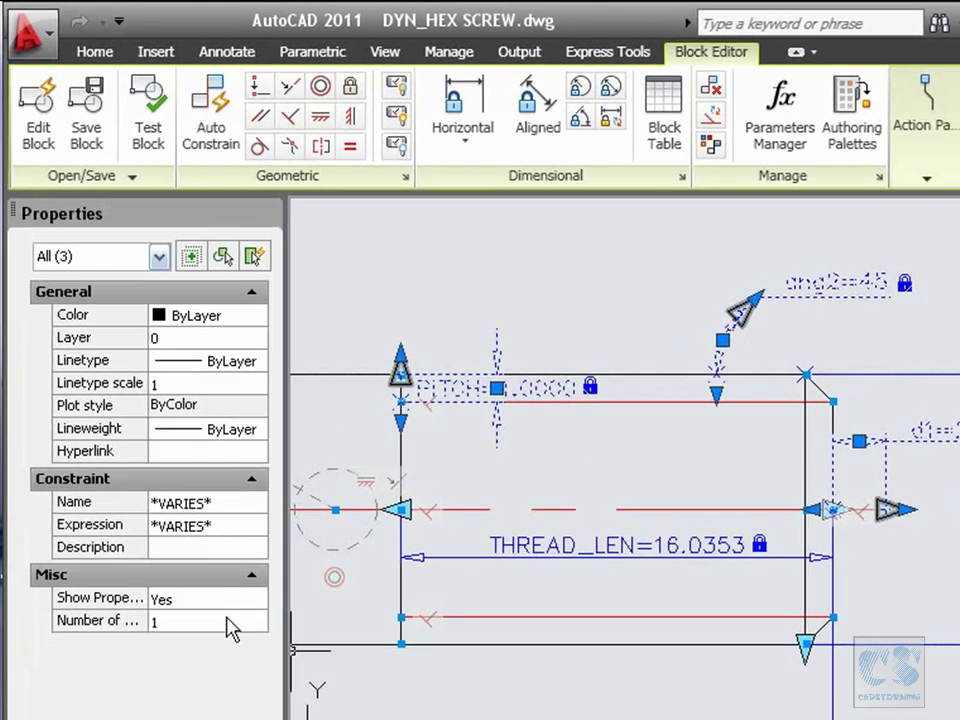
click(252, 601)
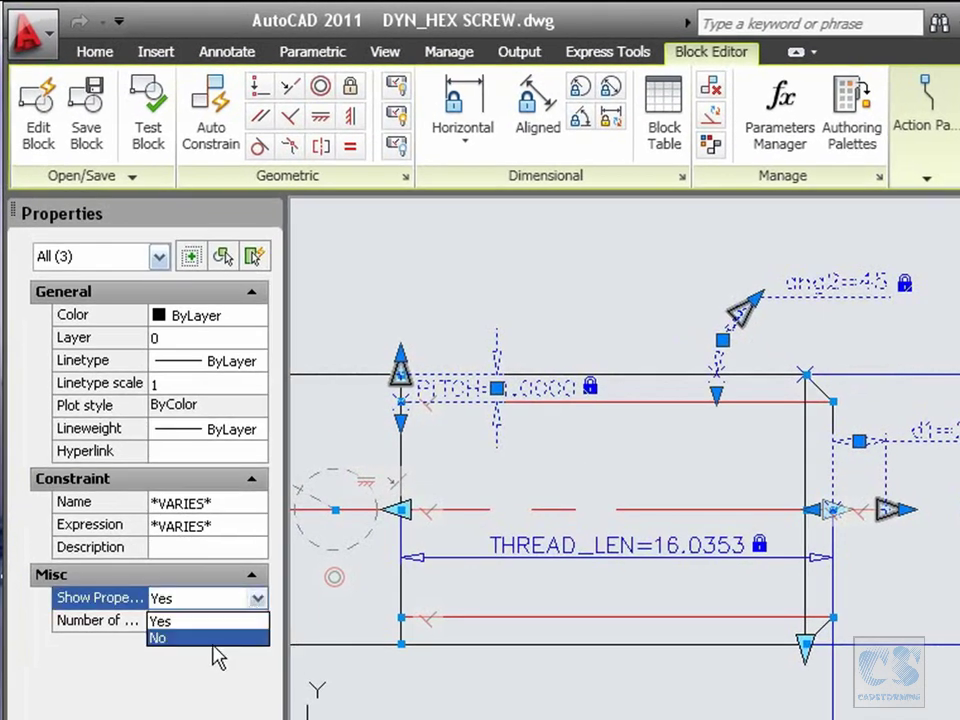
click(214, 640)
click(257, 621)
click(257, 621)
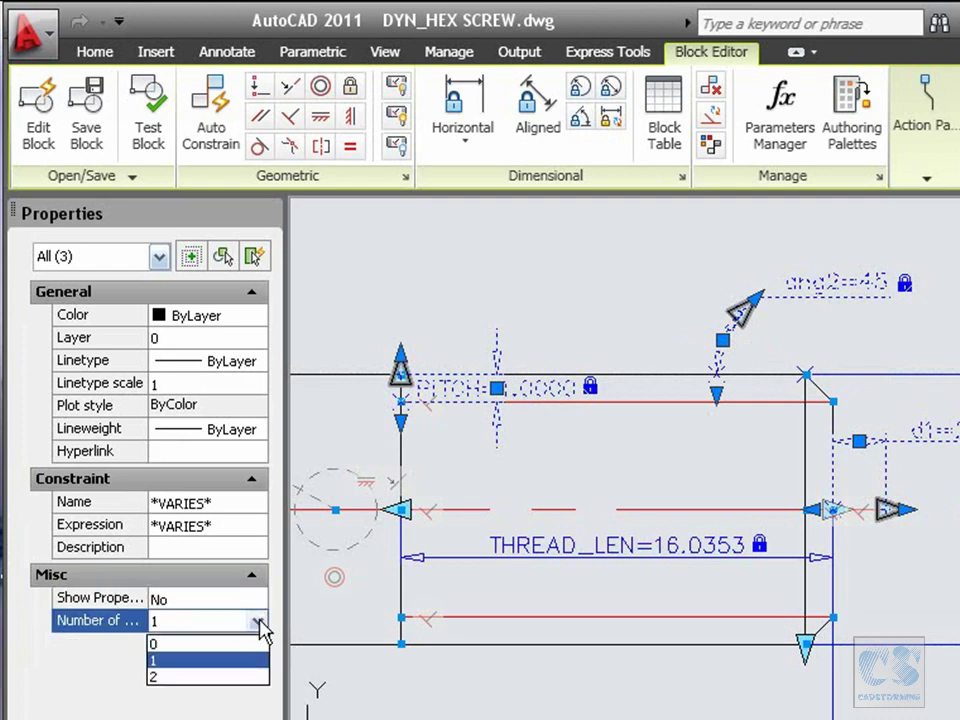
click(199, 644)
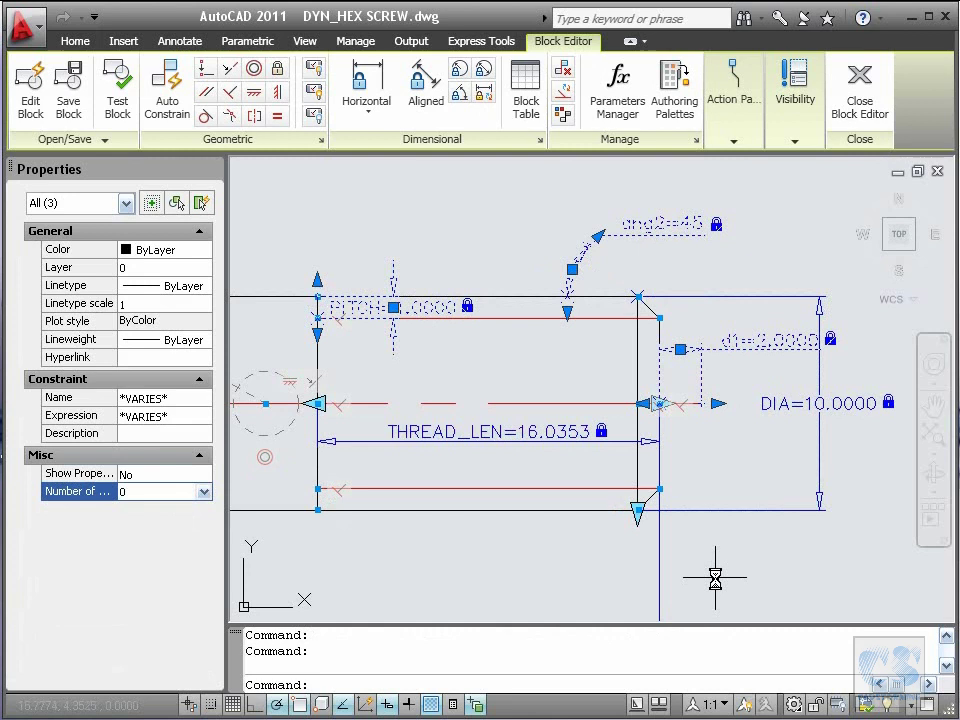
key(Escape)
Zoom to the drawing's extents with Z, Enter, Enter.
text(z)
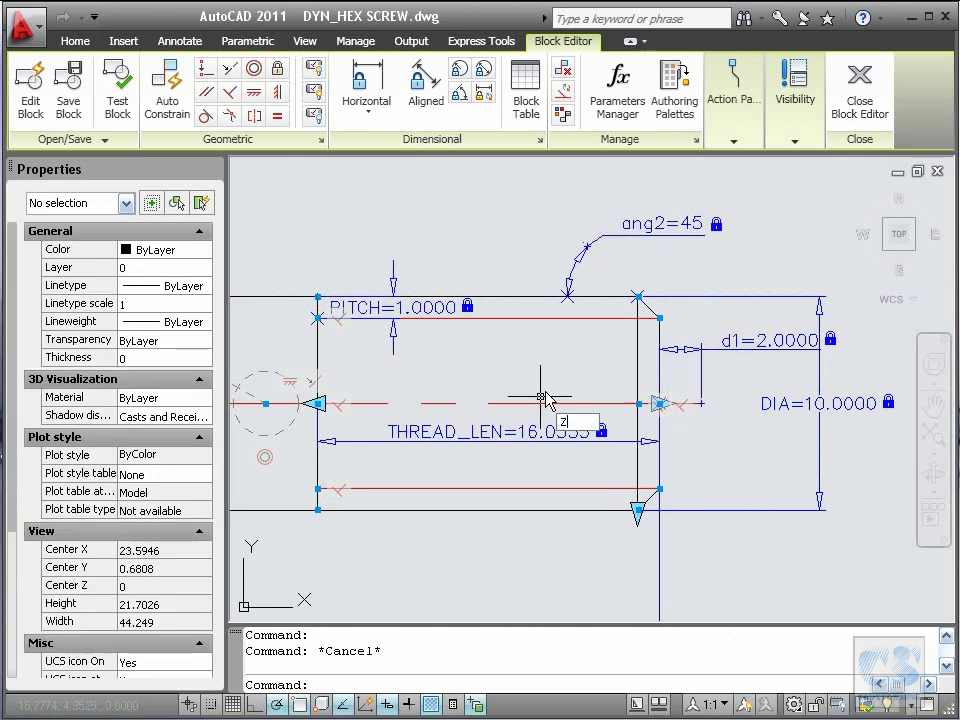
key(Return)
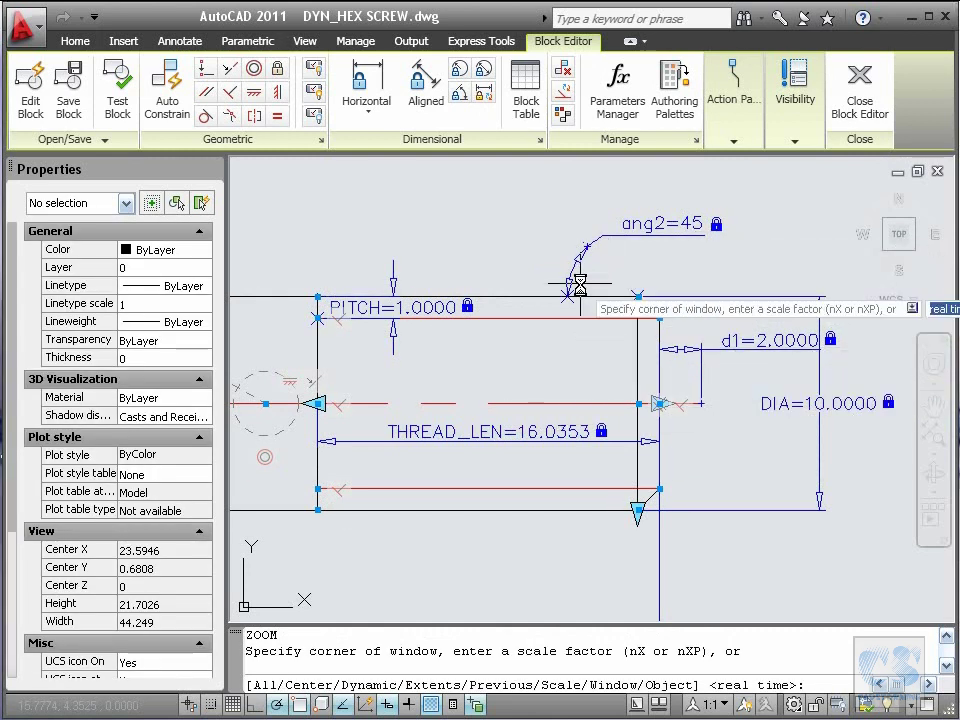
key(Return)
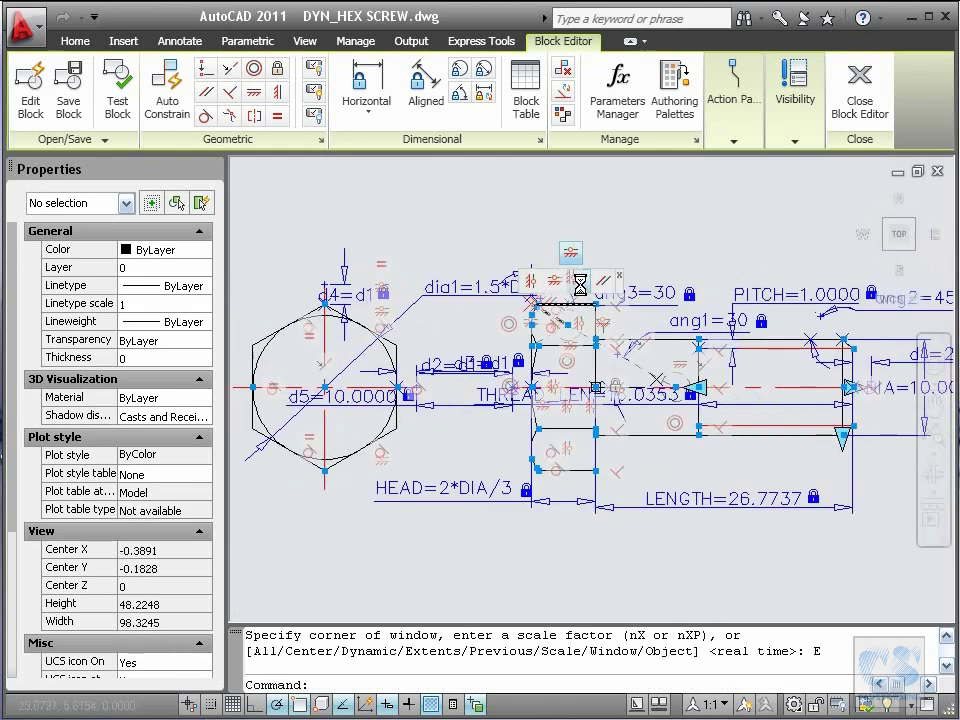
Open DYN_HEX SCREW in the Test Block Window, zoom in on the screw and select it.
click(118, 95)
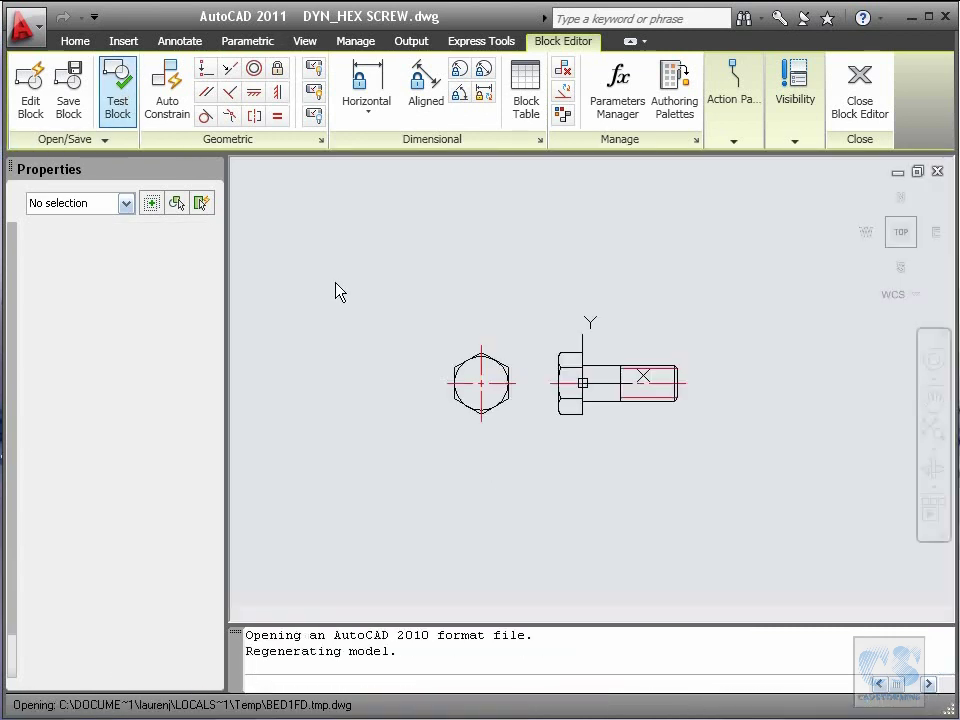
text(z)
key(Return)
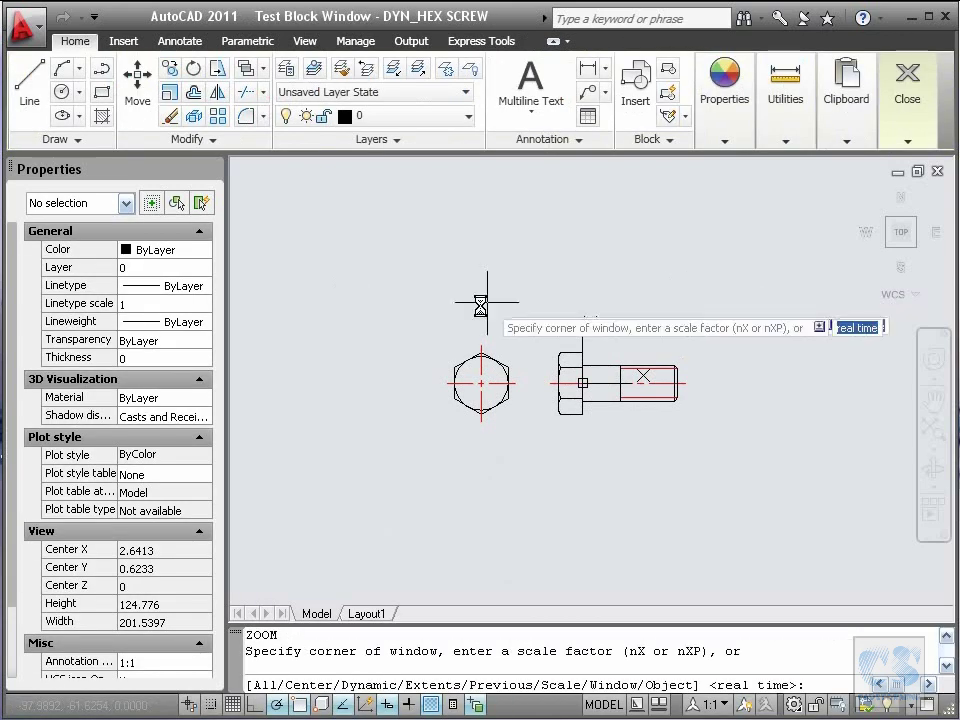
click(429, 300)
click(735, 448)
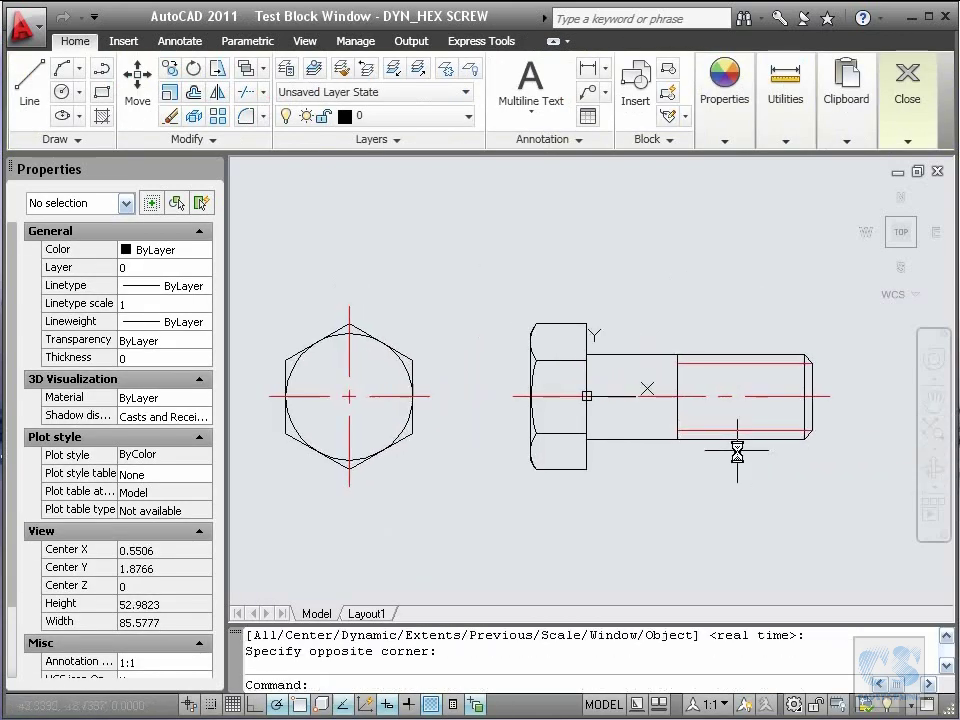
click(676, 441)
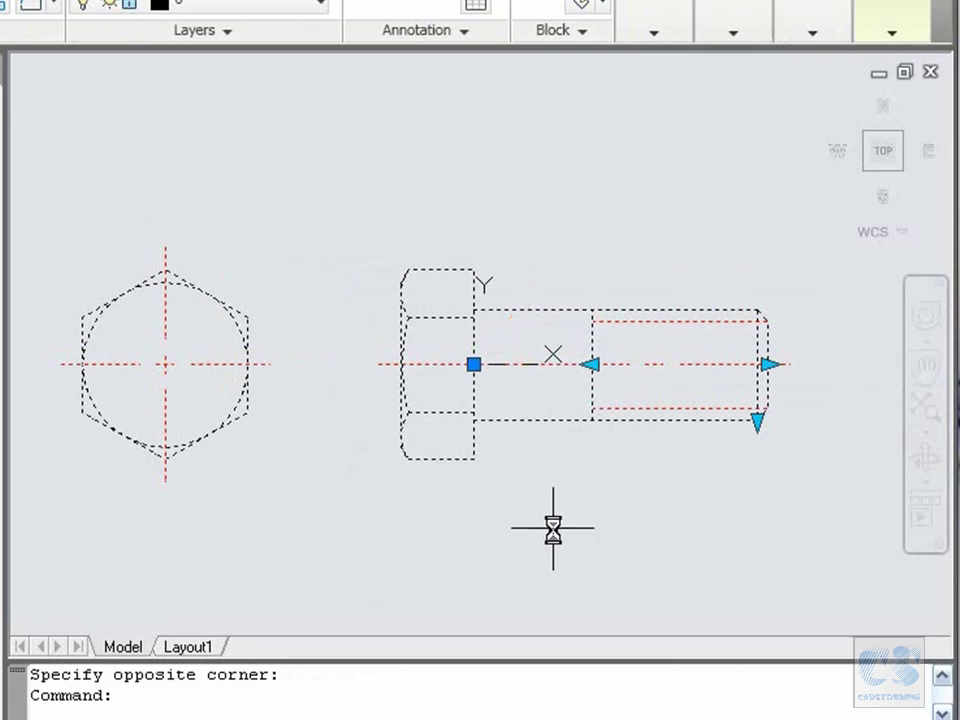
Grip-stretch the screw thicker and extend its thread further right and left.
click(757, 420)
click(767, 531)
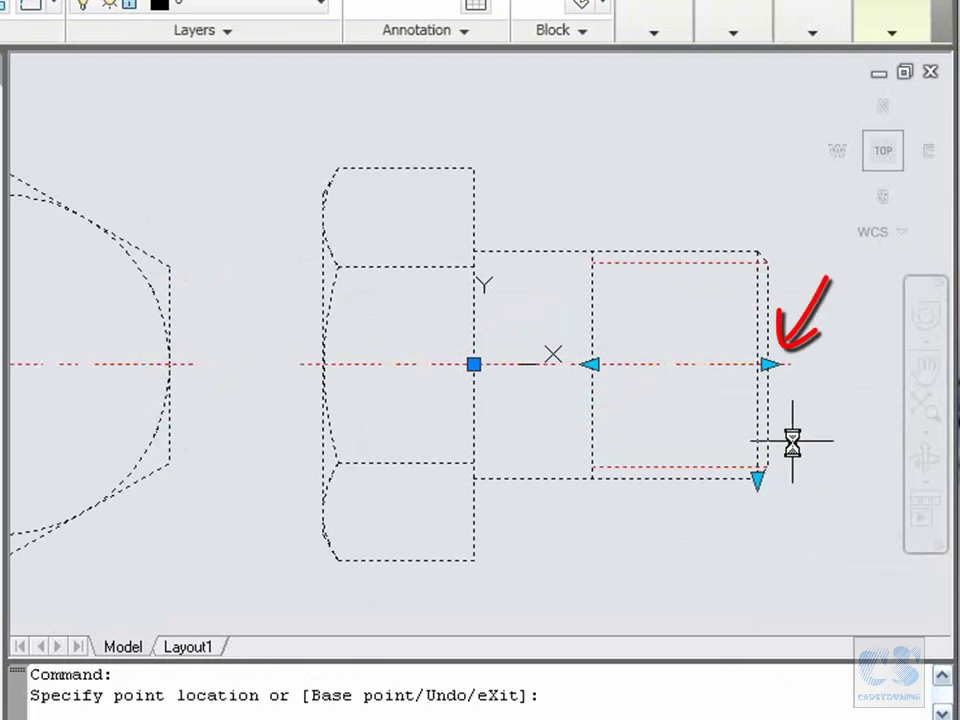
click(767, 364)
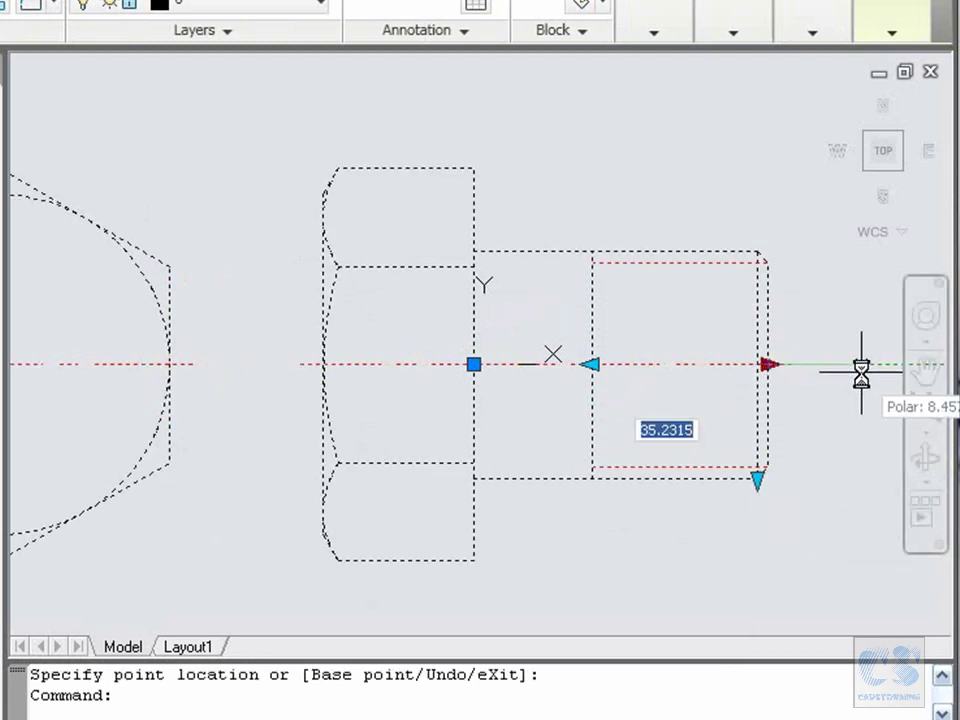
click(860, 374)
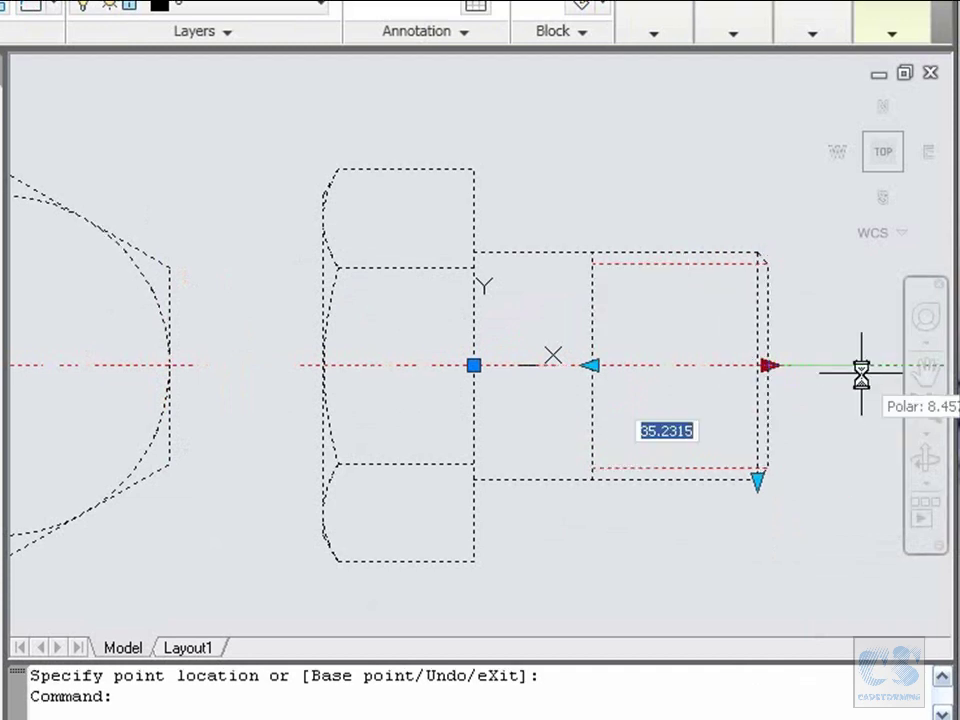
click(861, 374)
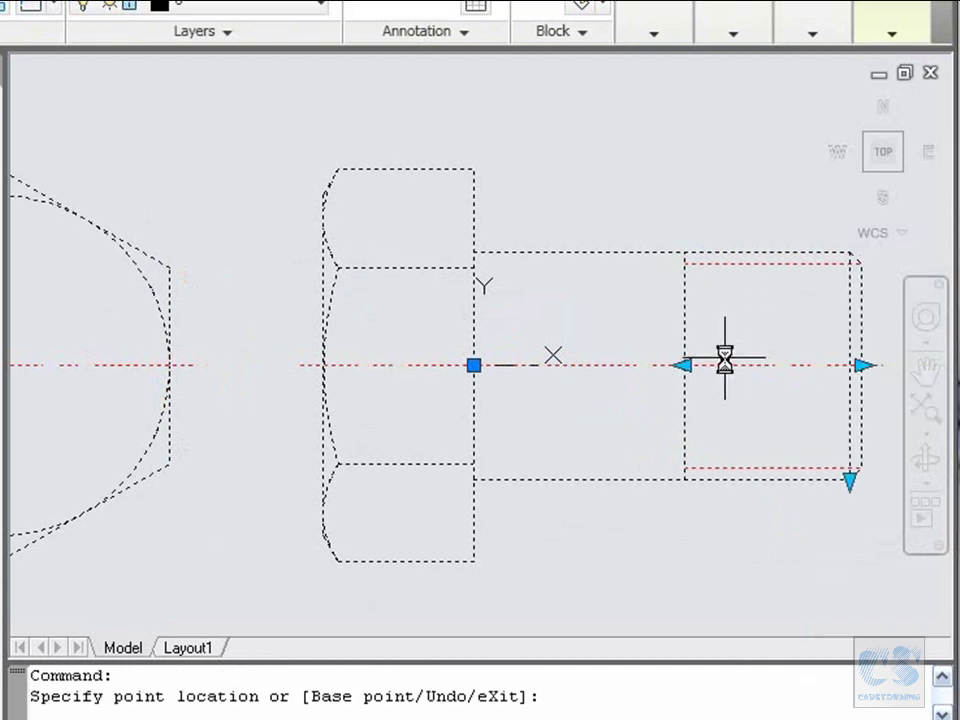
click(684, 364)
click(580, 364)
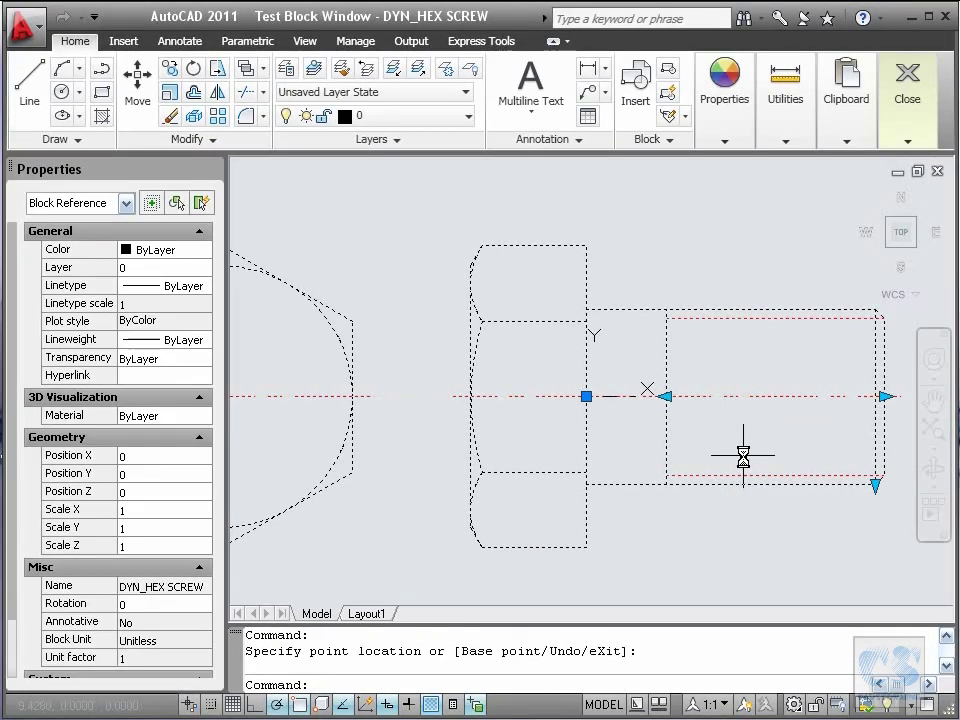
key(Escape)
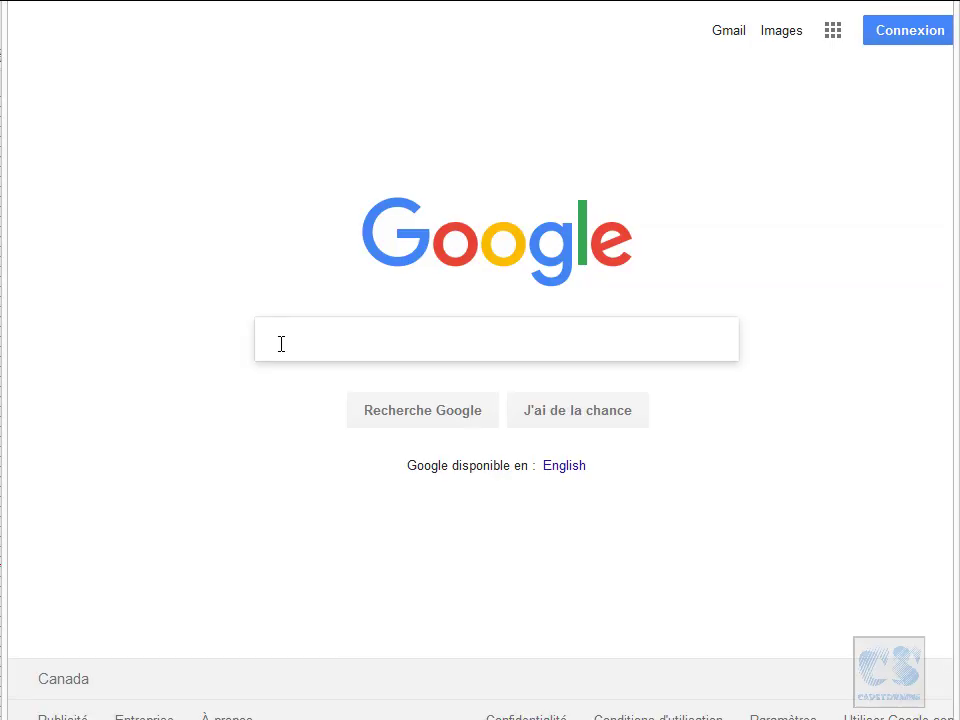
Search 'metric thre', open the Maryland Metrics thread chart and highlight its M10 rows.
text(metric thre)
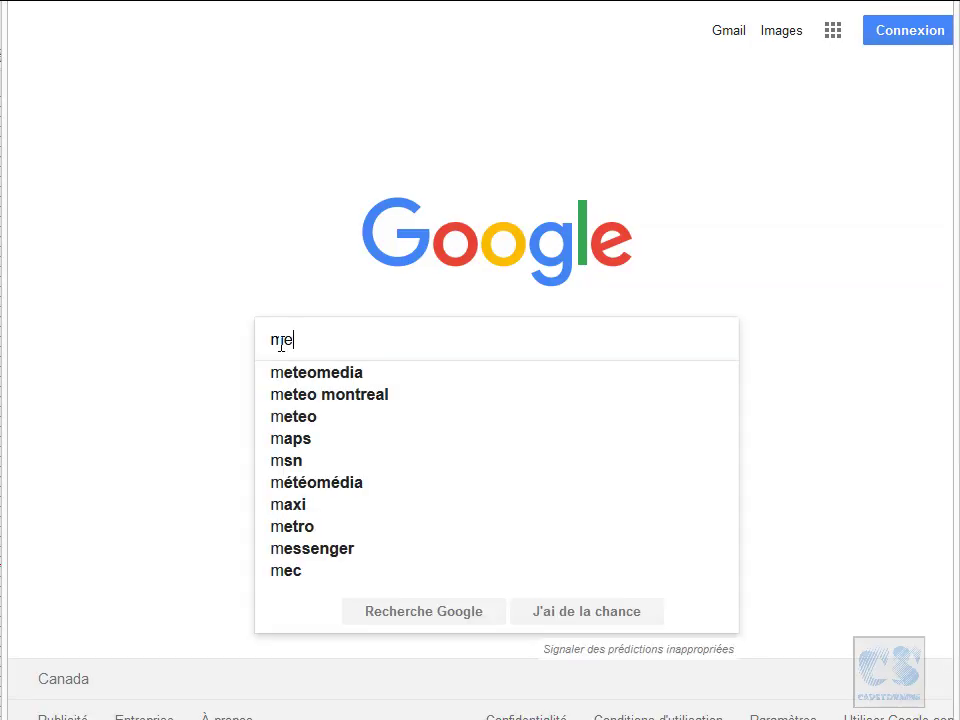
click(270, 394)
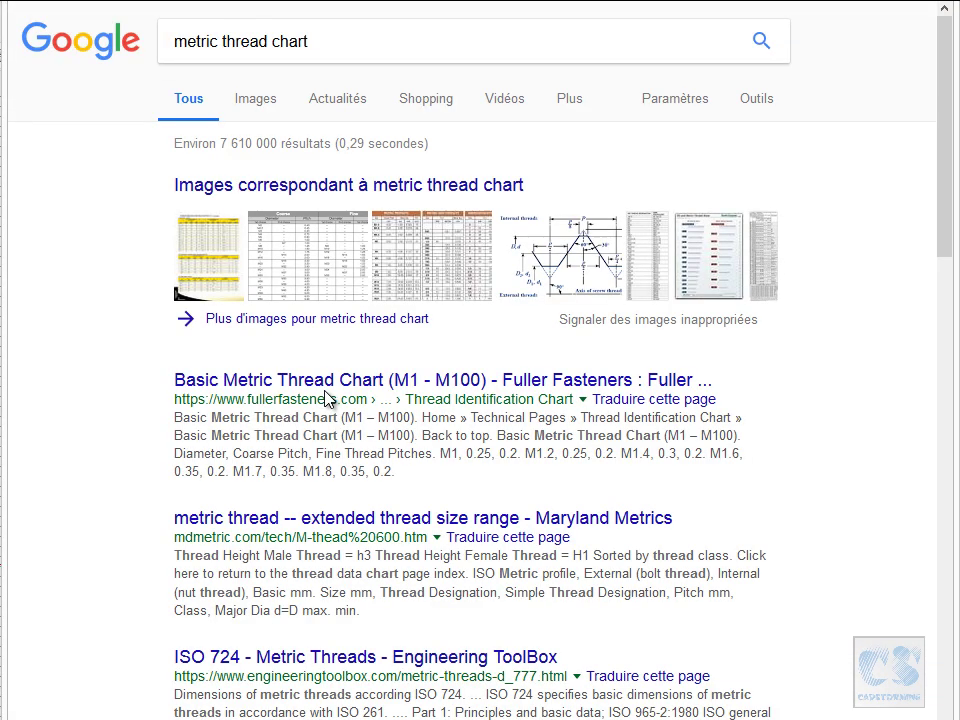
scroll(300, 410, down, 2)
click(270, 406)
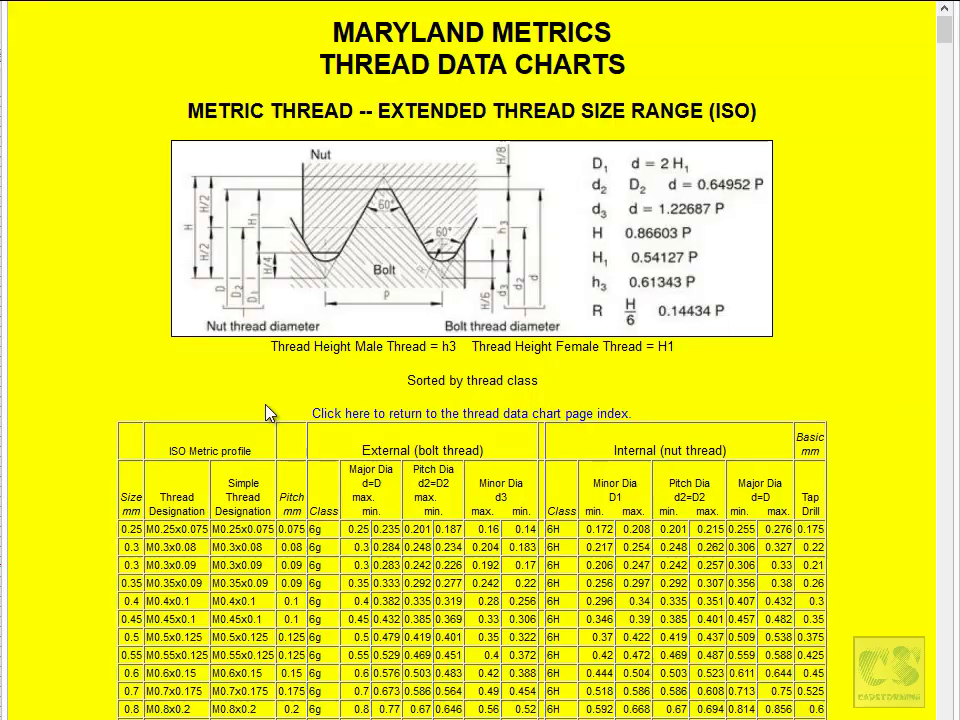
scroll(283, 403, down, 10)
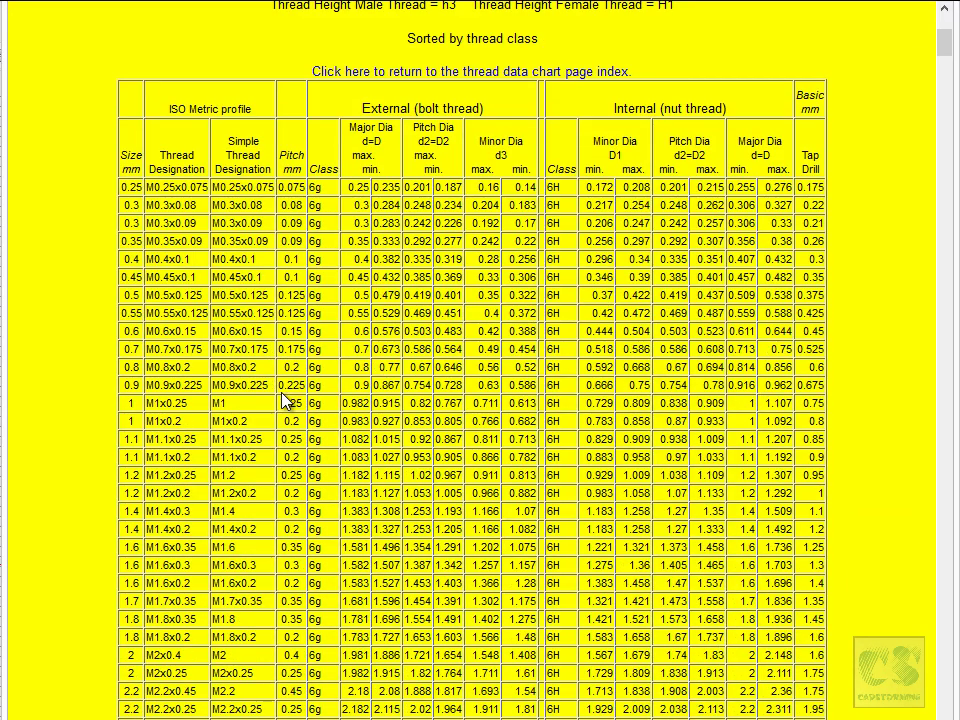
drag(130, 410, 425, 462)
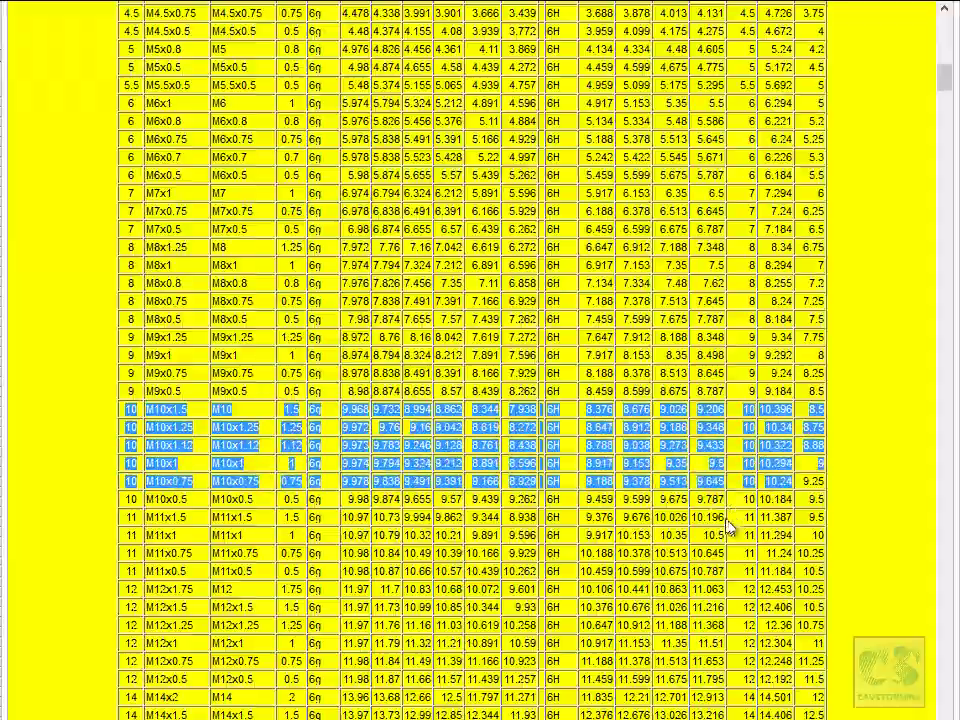
scroll(707, 520, up, 10)
scroll(690, 520, up, 3)
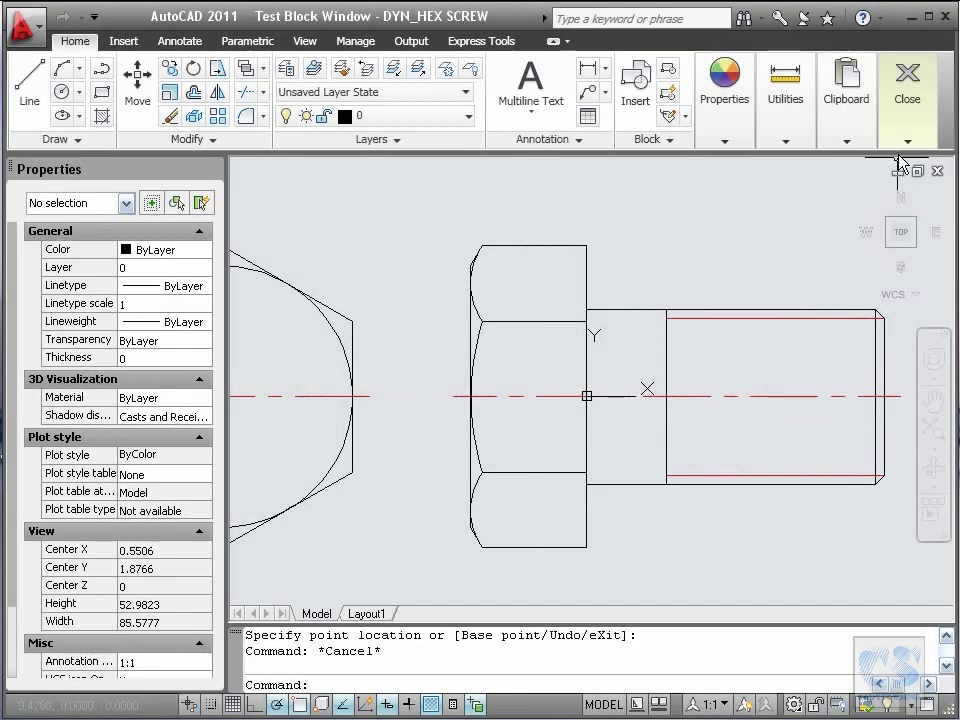
Close the extra test window, pick NOM_DIA 10 with S_PITCH 1.5000 from the lookup, and recheck it.
click(907, 140)
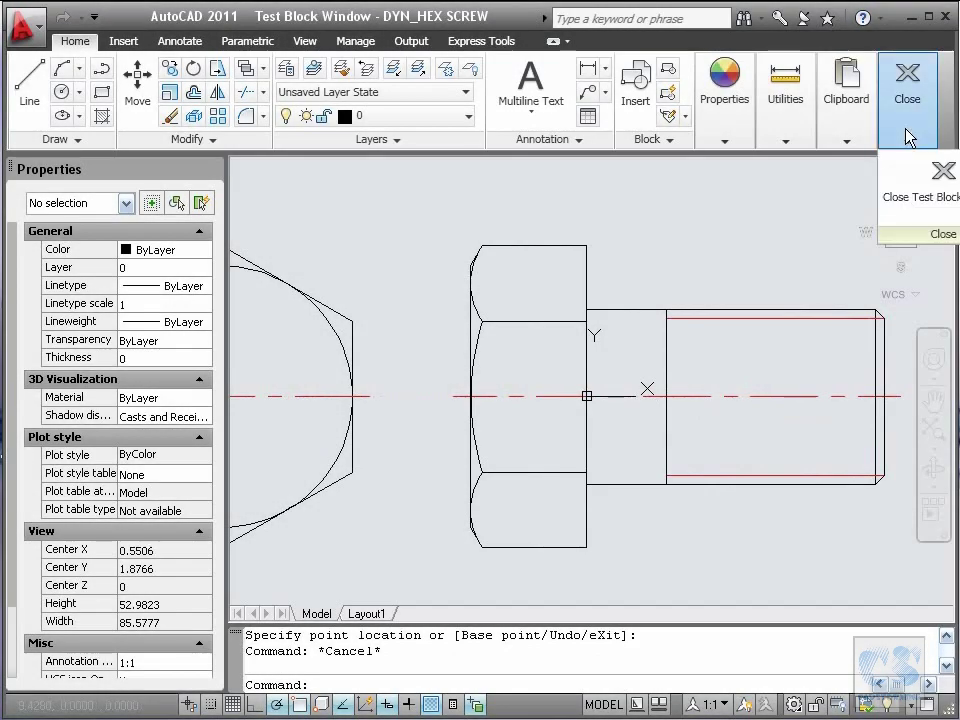
click(915, 199)
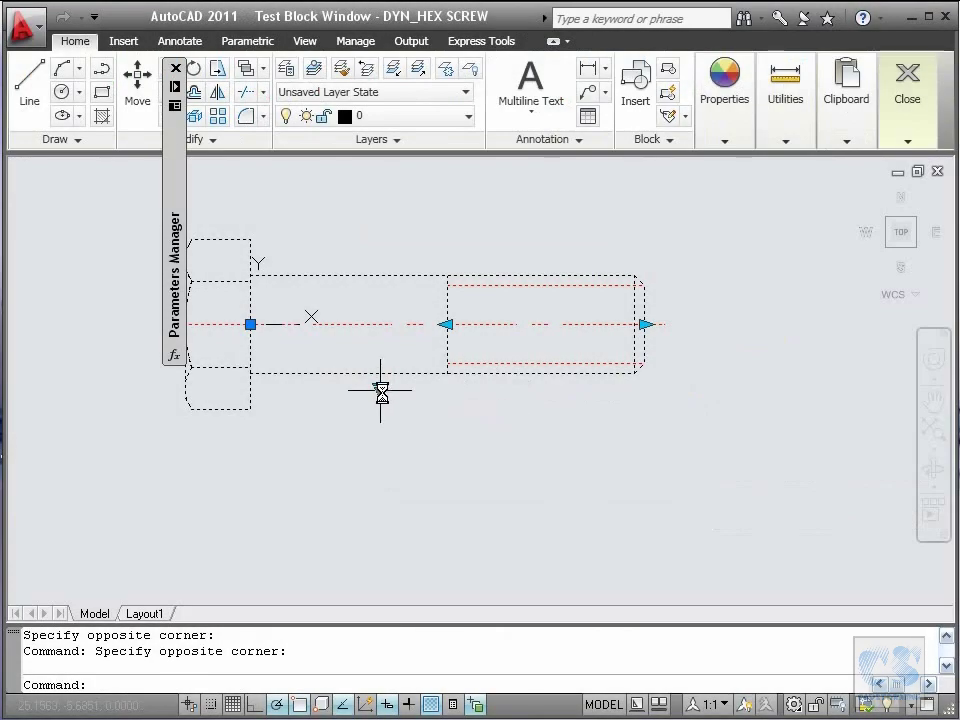
click(380, 391)
mouse_move(474, 435)
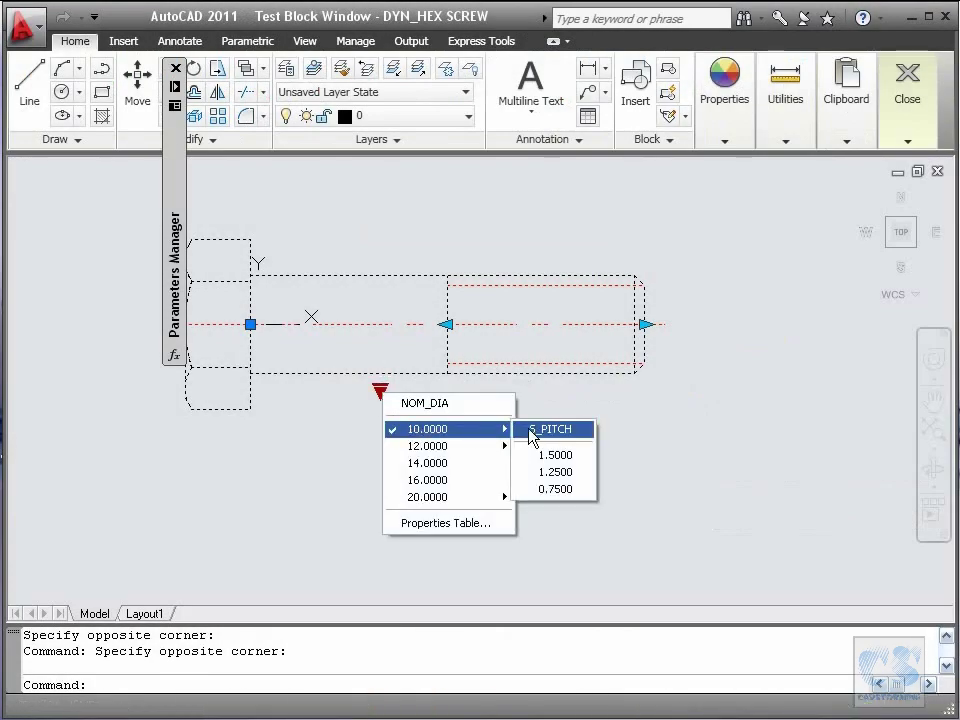
click(555, 455)
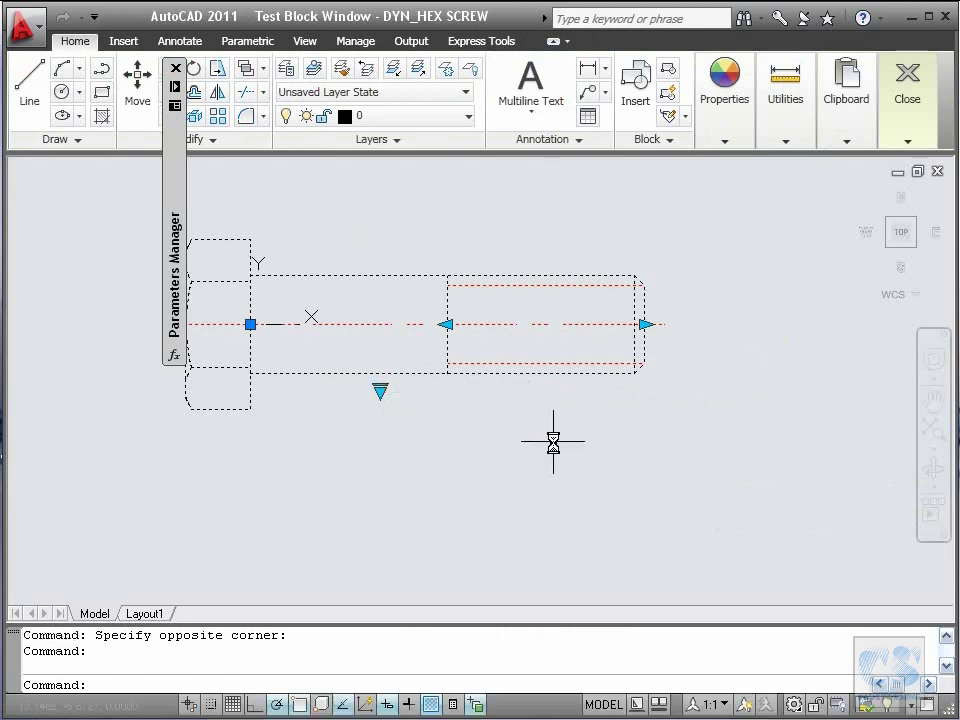
click(380, 391)
mouse_move(471, 437)
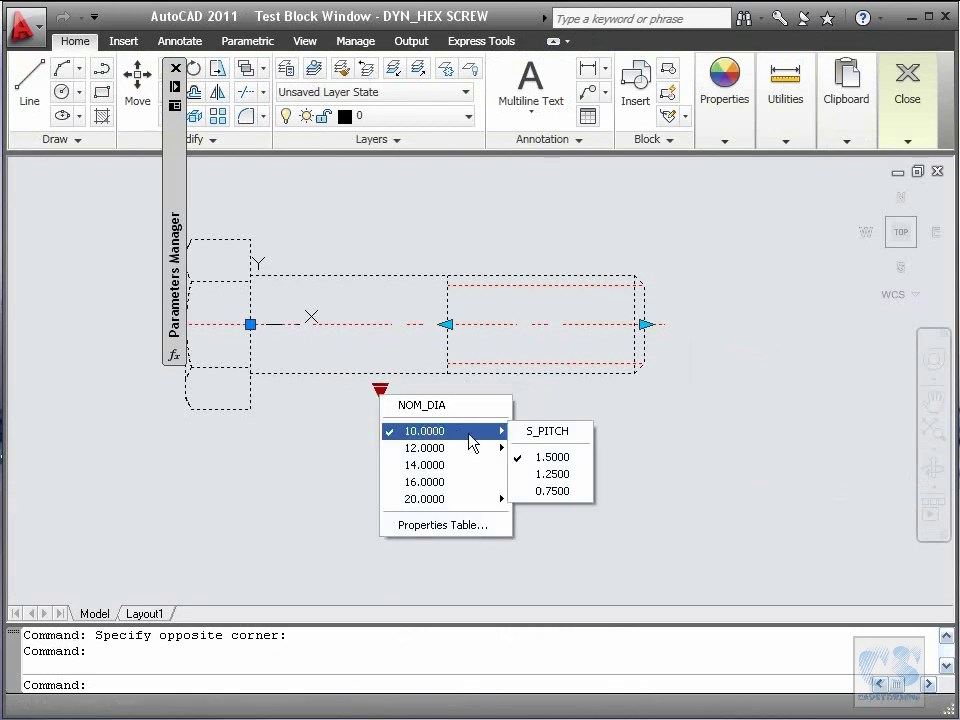